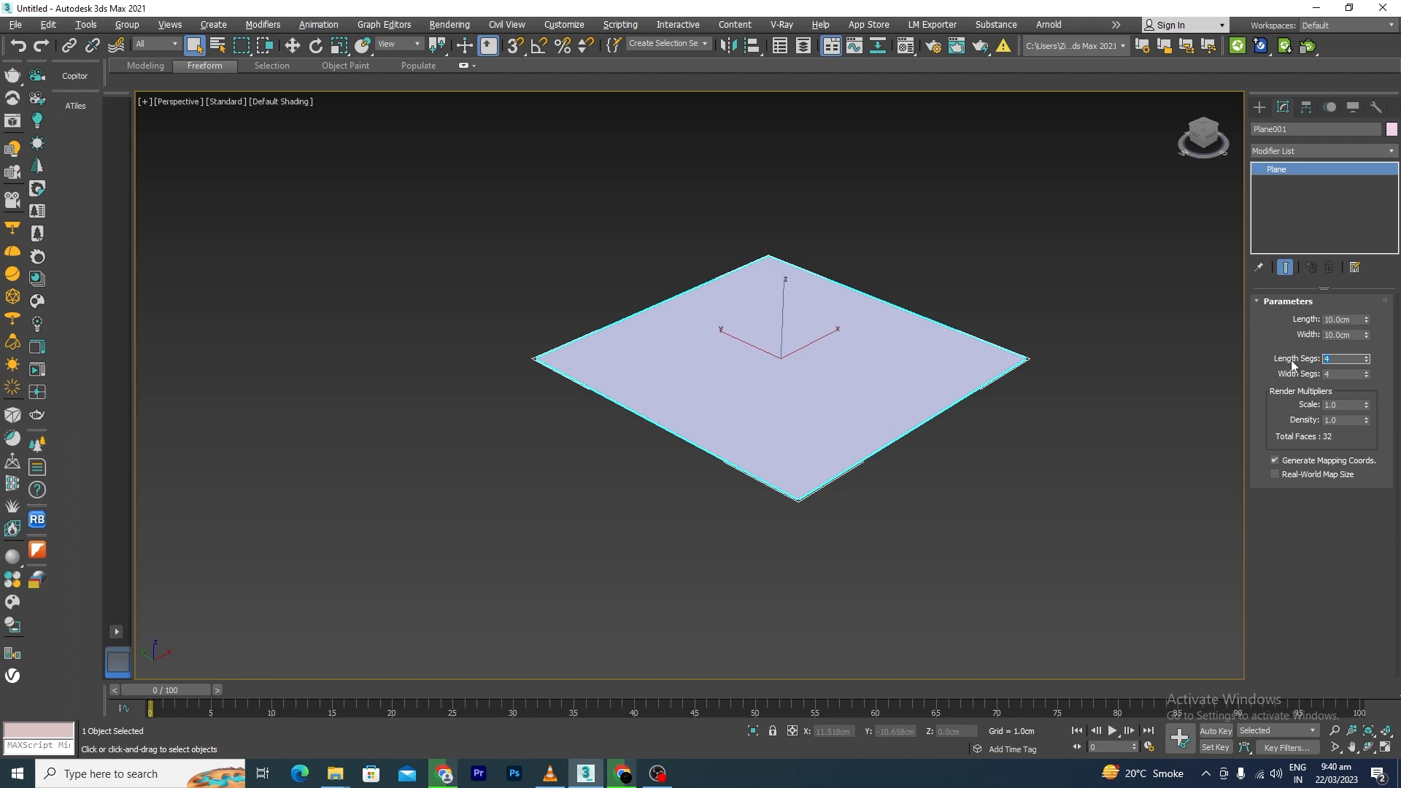
Set the plane's length and width segments to 40 each and display edged faces in the perspective viewport.
type("40")
key("Tab")
scroll(757, 441, "up", 4)
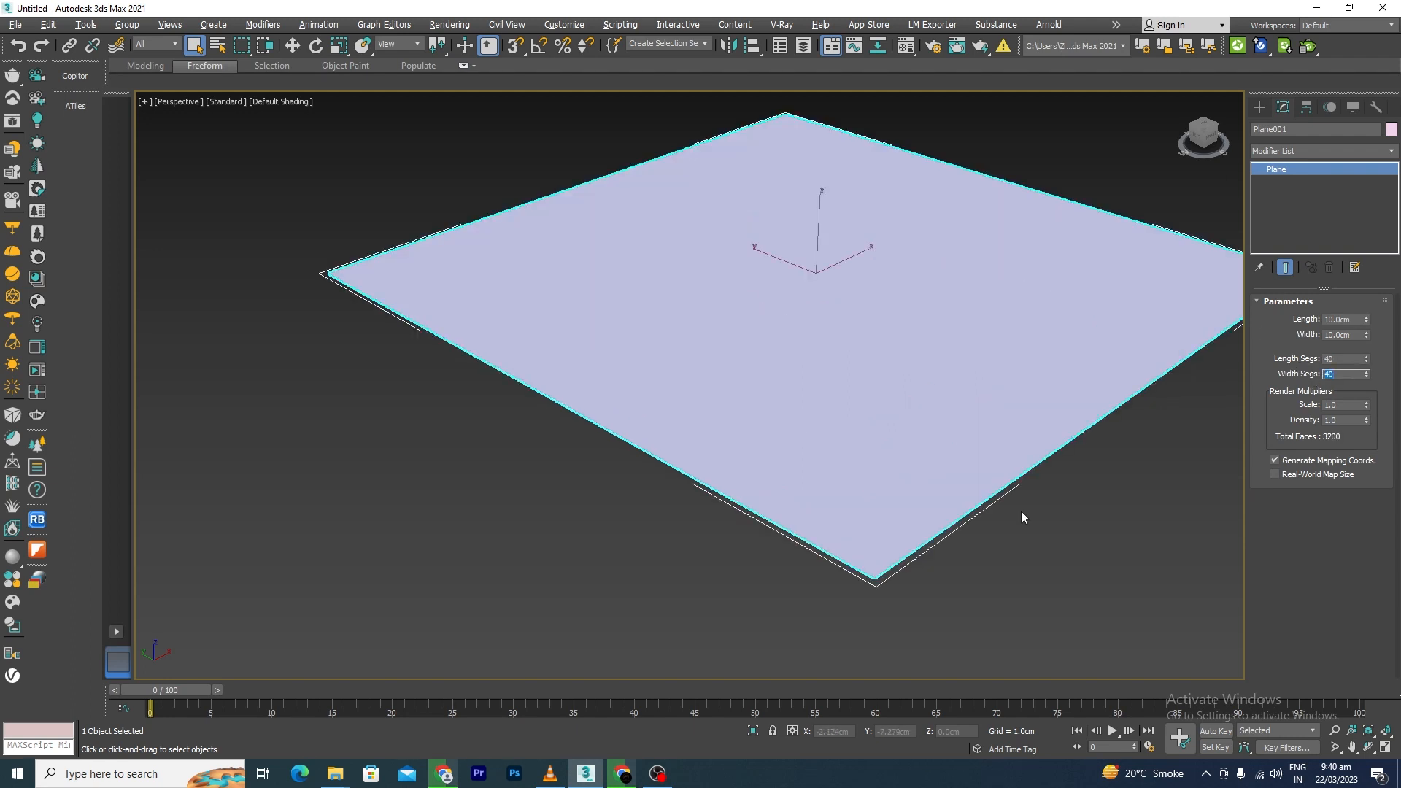
left_click(1051, 548)
key("F4")
scroll(805, 283, "down", 3)
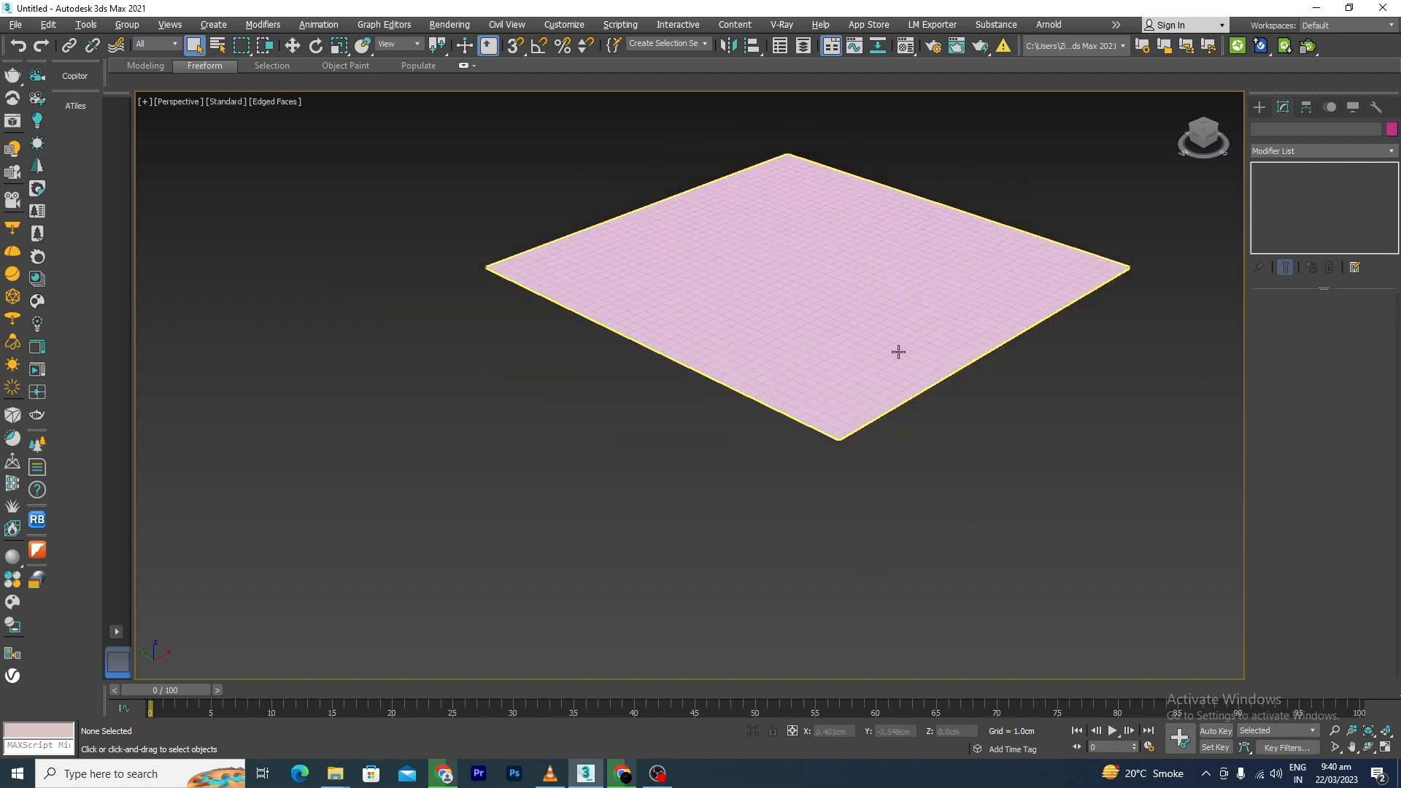
middle_click_drag(921, 367, 895, 406, "alt")
scroll(842, 339, "up", 7)
Change the plane's object color to the deep pink swatch from the 3ds Max palette.
left_click(846, 338)
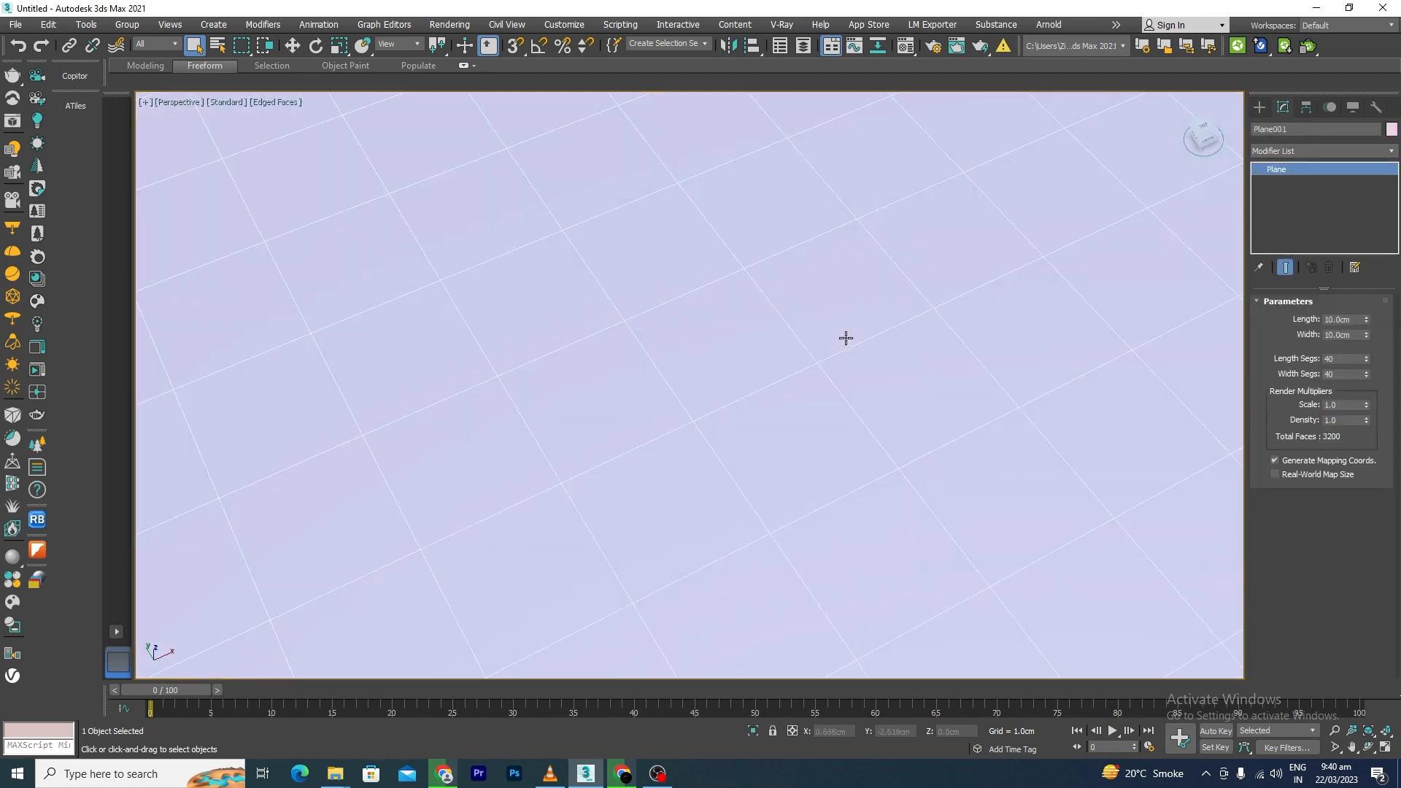
left_click(1392, 130)
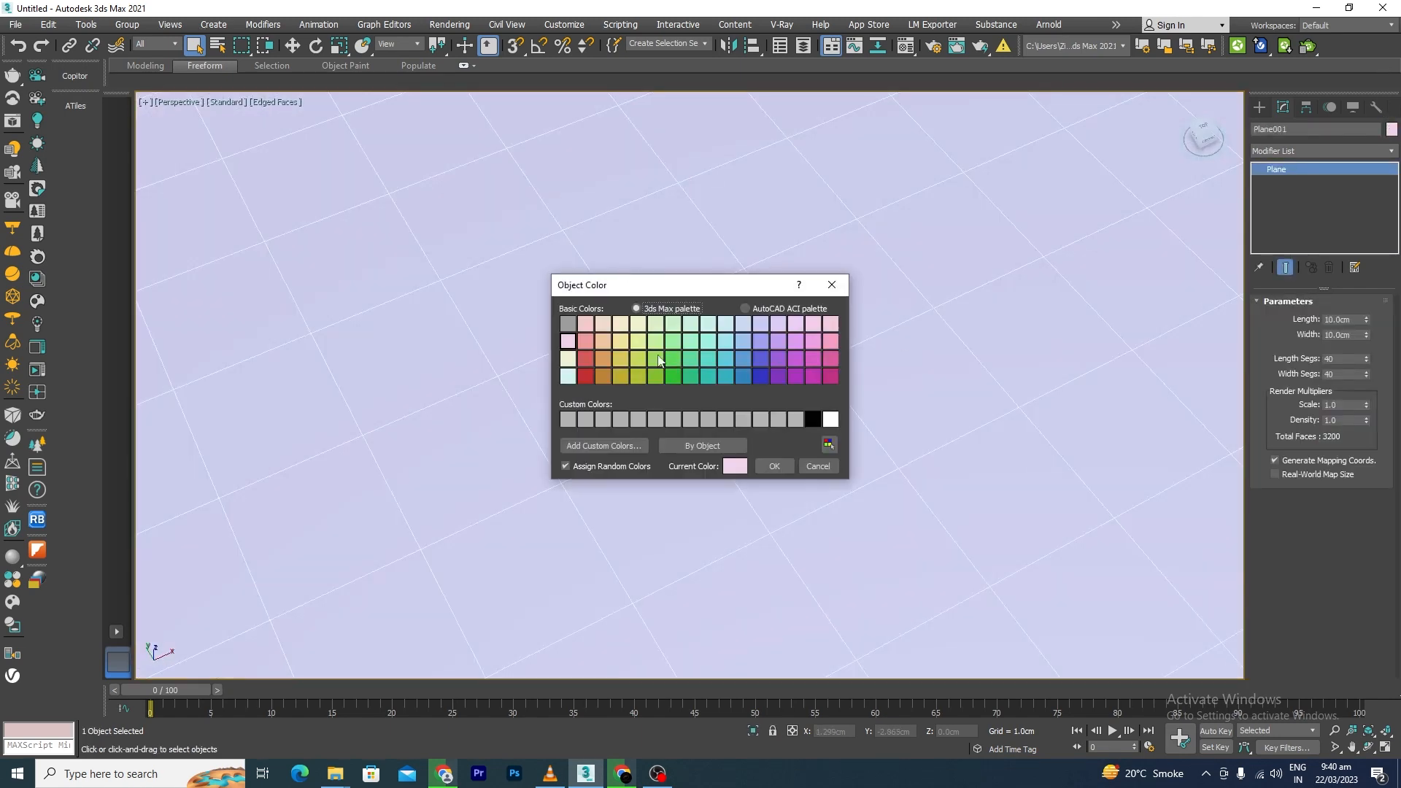
left_click(831, 375)
left_click(772, 467)
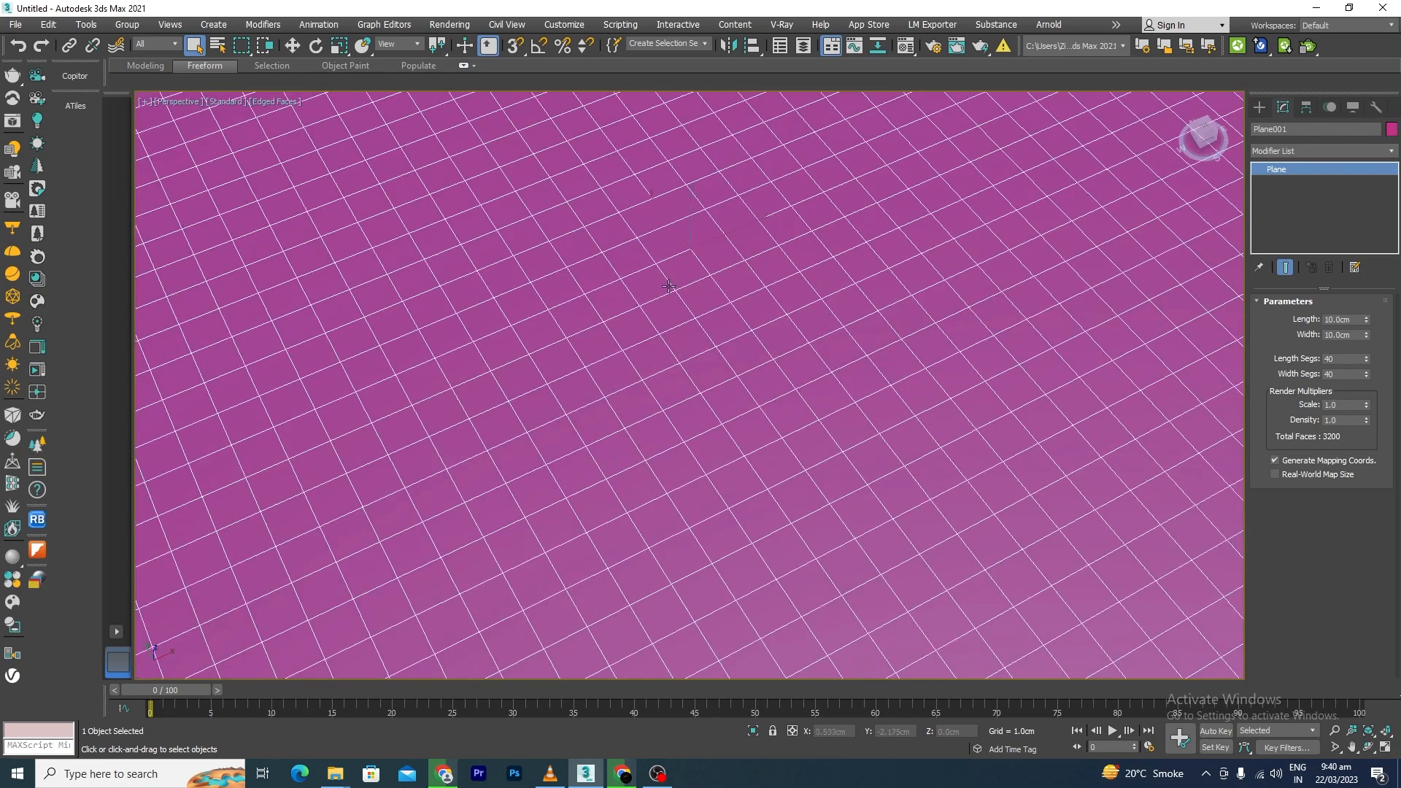
Convert the plane to an Editable Poly.
scroll(668, 286, "down", 5)
right_click(697, 271)
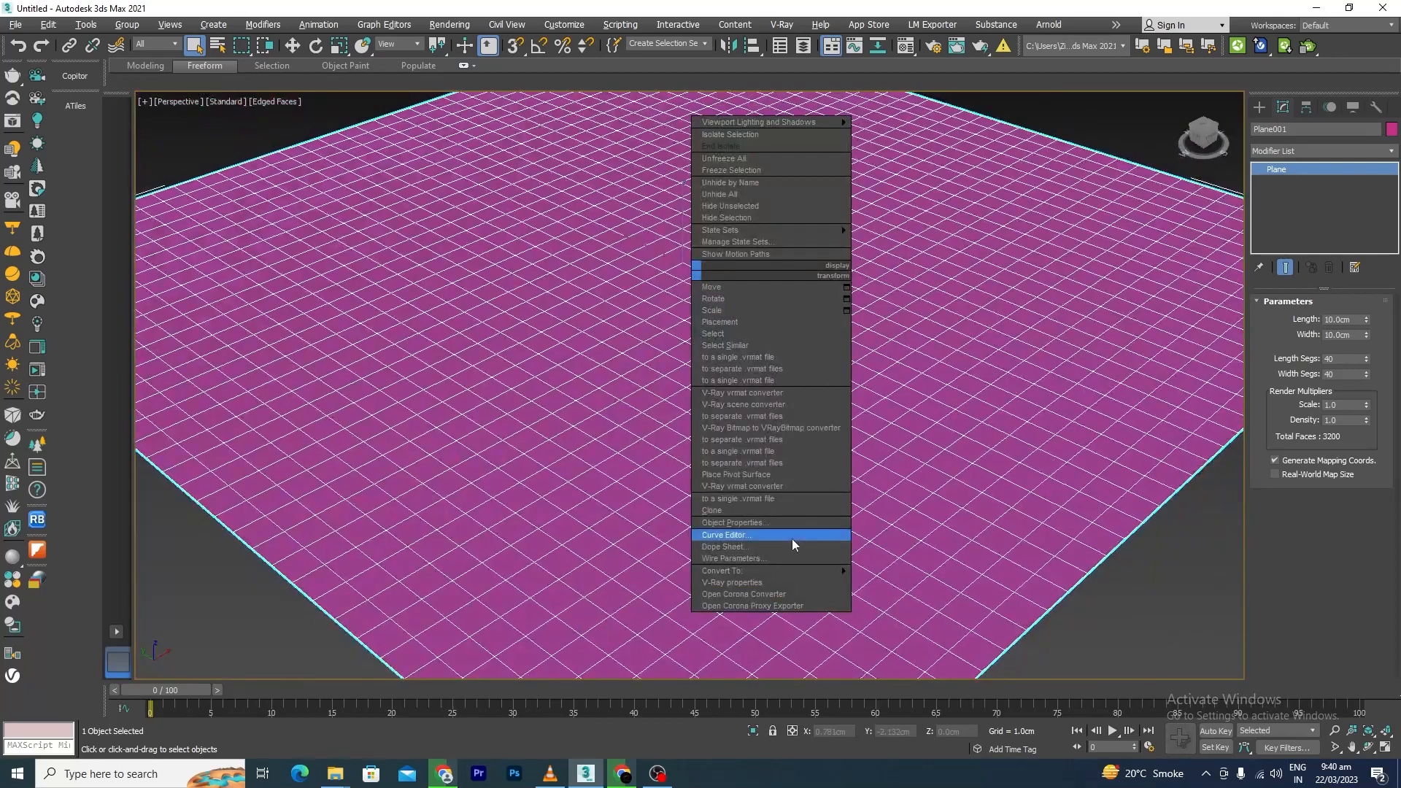
mouse_move(759, 573)
left_click(912, 584)
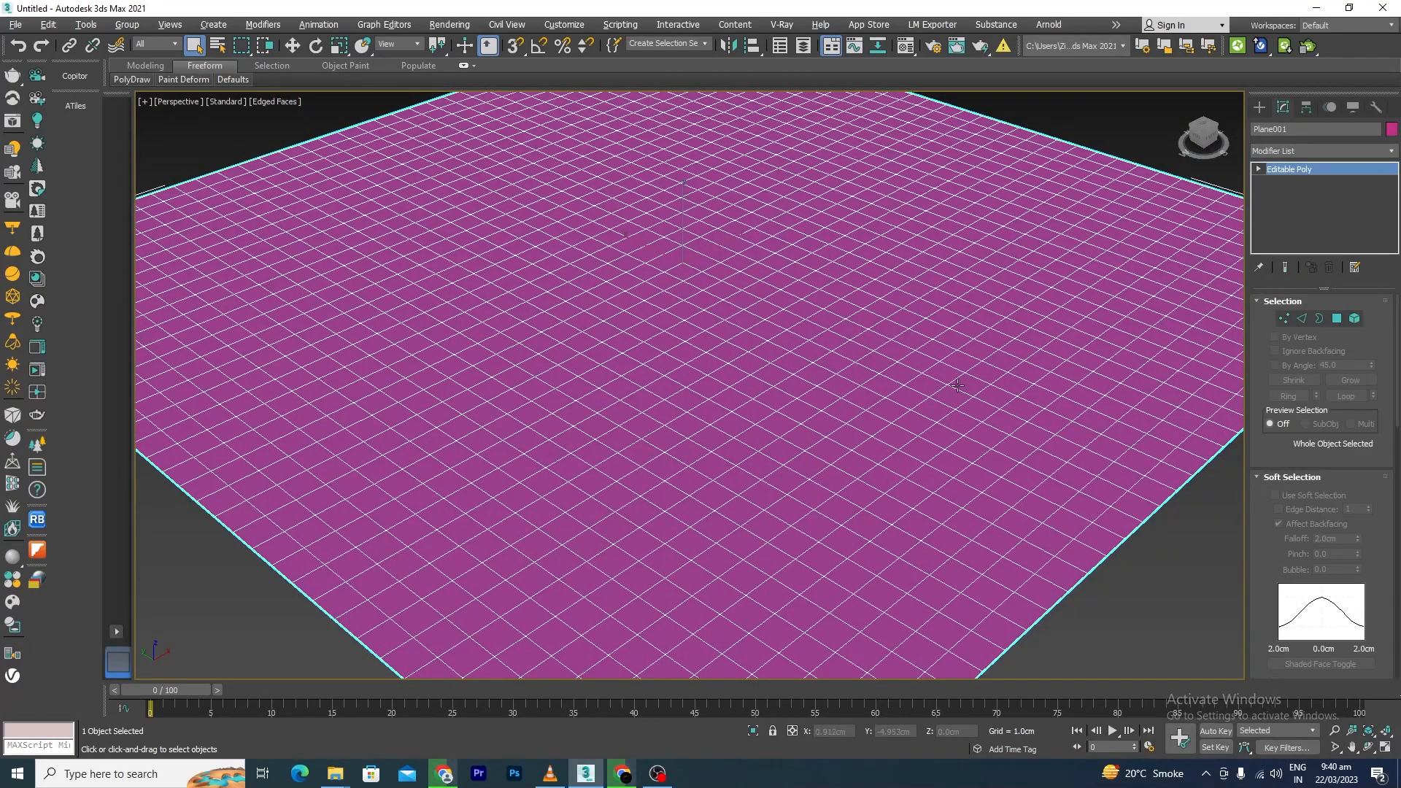
scroll(958, 386, "down", 5)
middle_click_drag(716, 388, 778, 446, "alt")
scroll(671, 312, "up", 5)
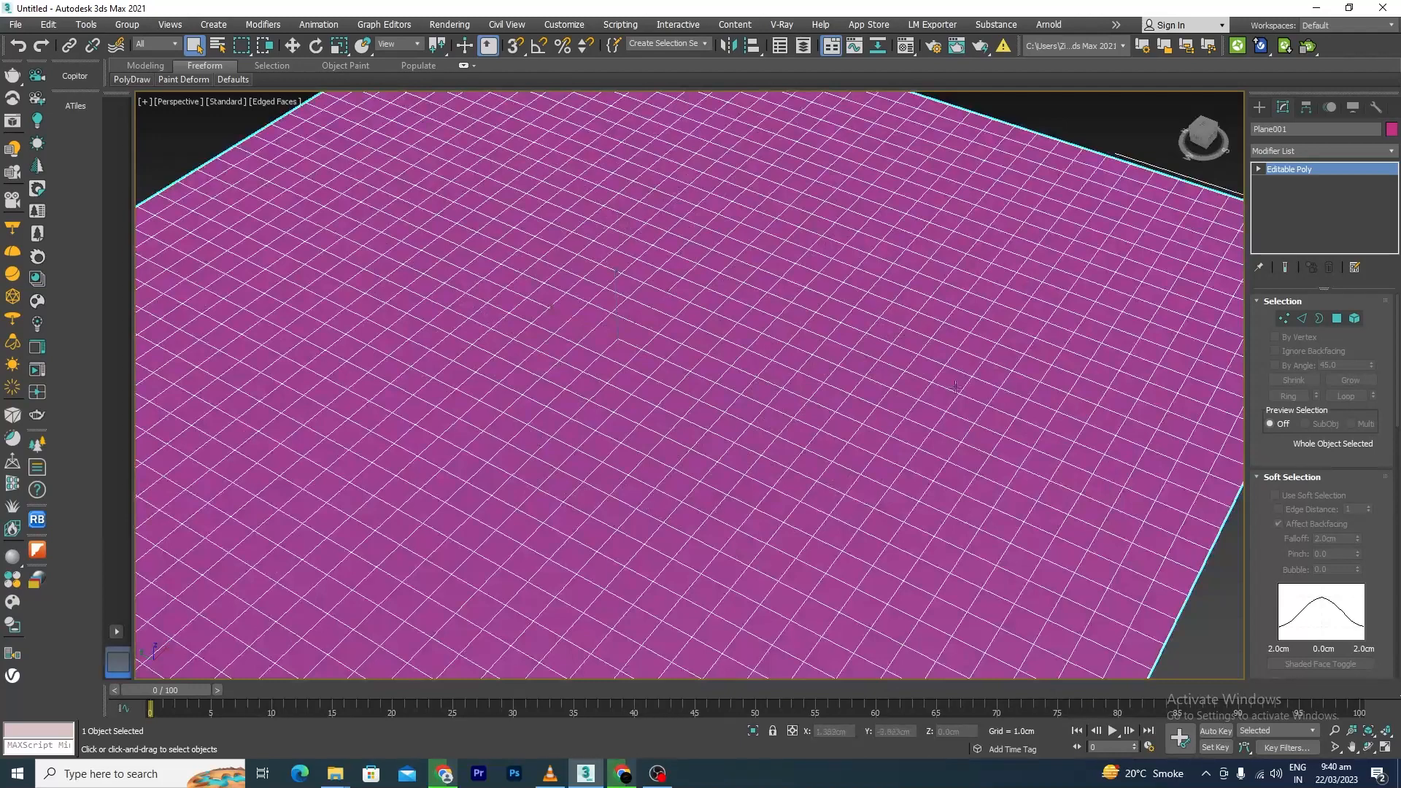
Switch the Editable Poly to vertex level and look over its Soft Selection settings.
left_click(1284, 318)
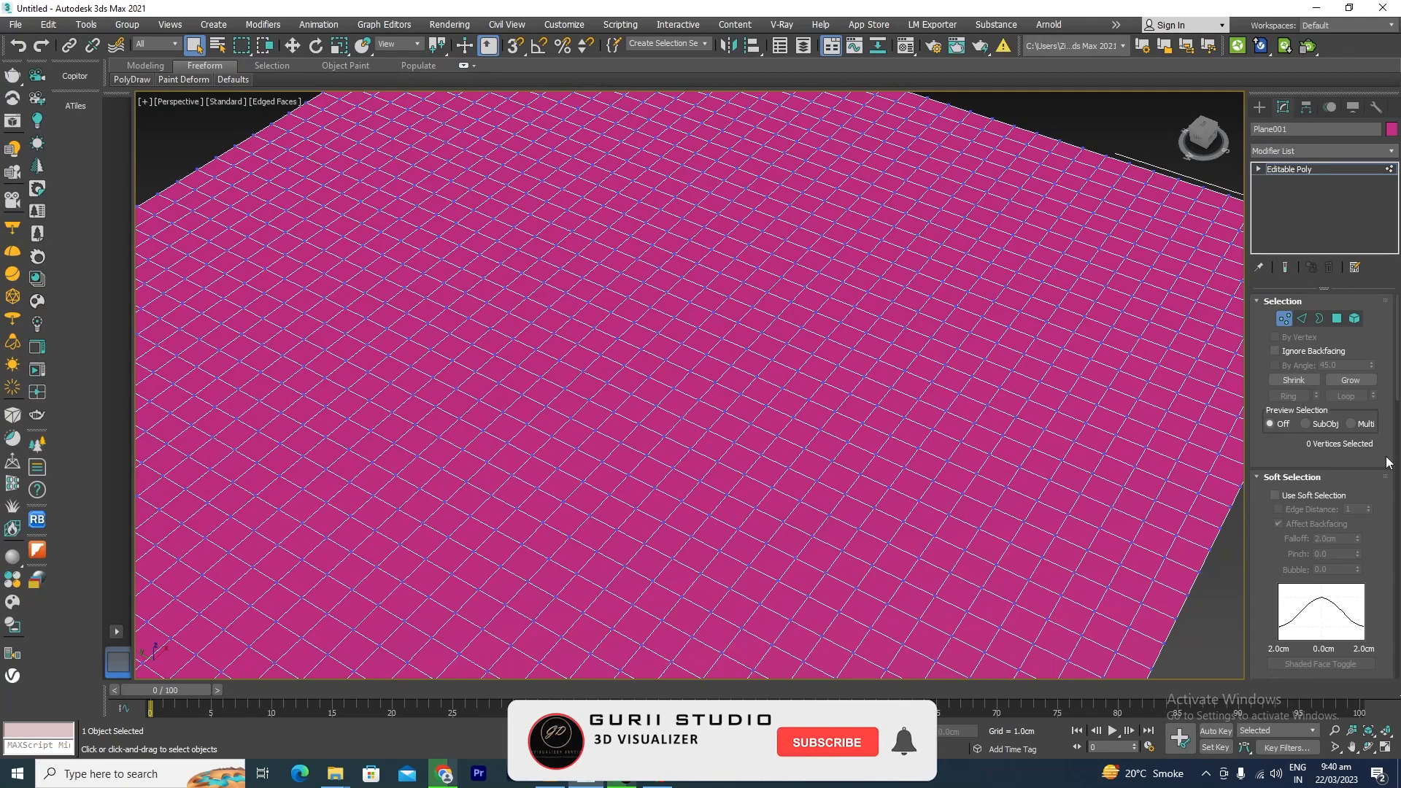
left_click(1258, 476)
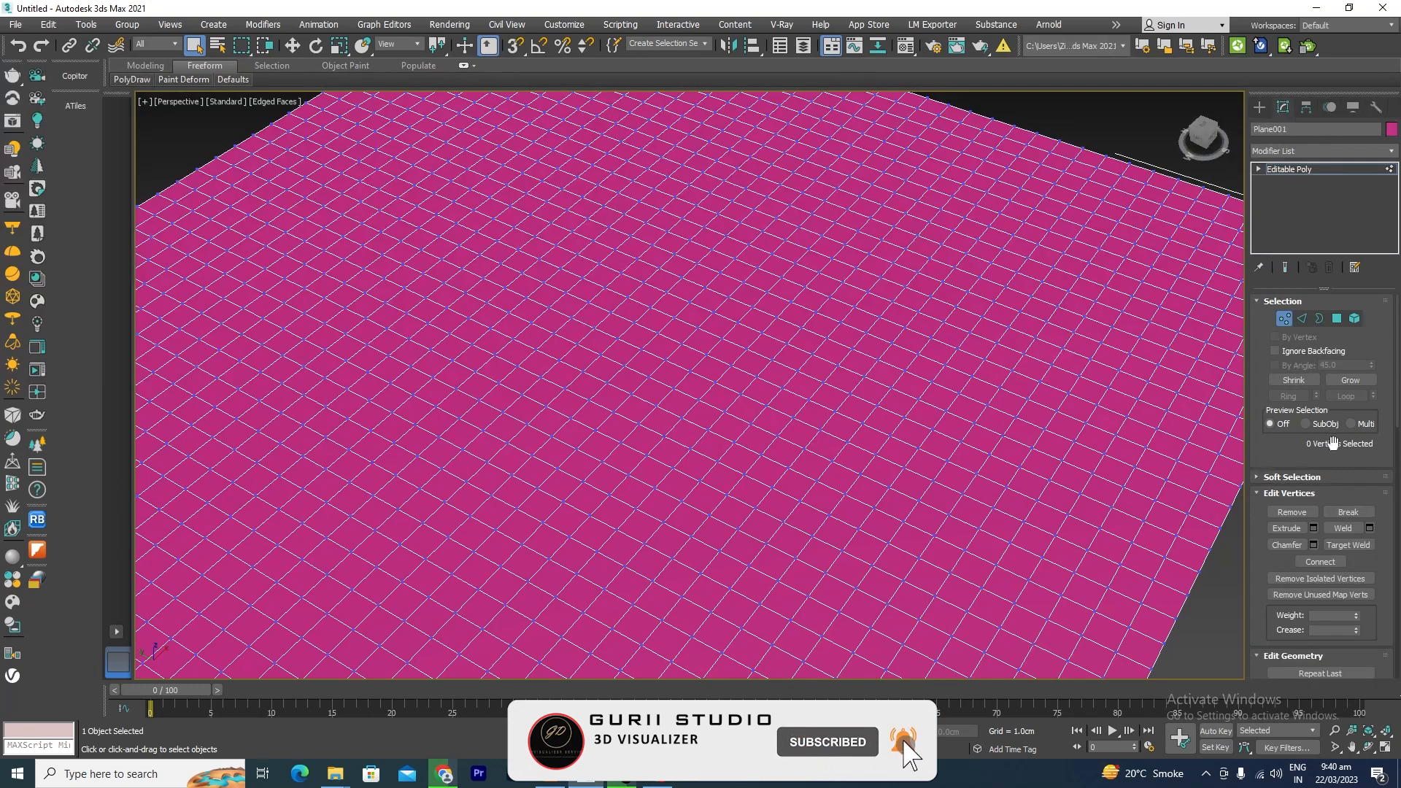
left_click(1257, 477)
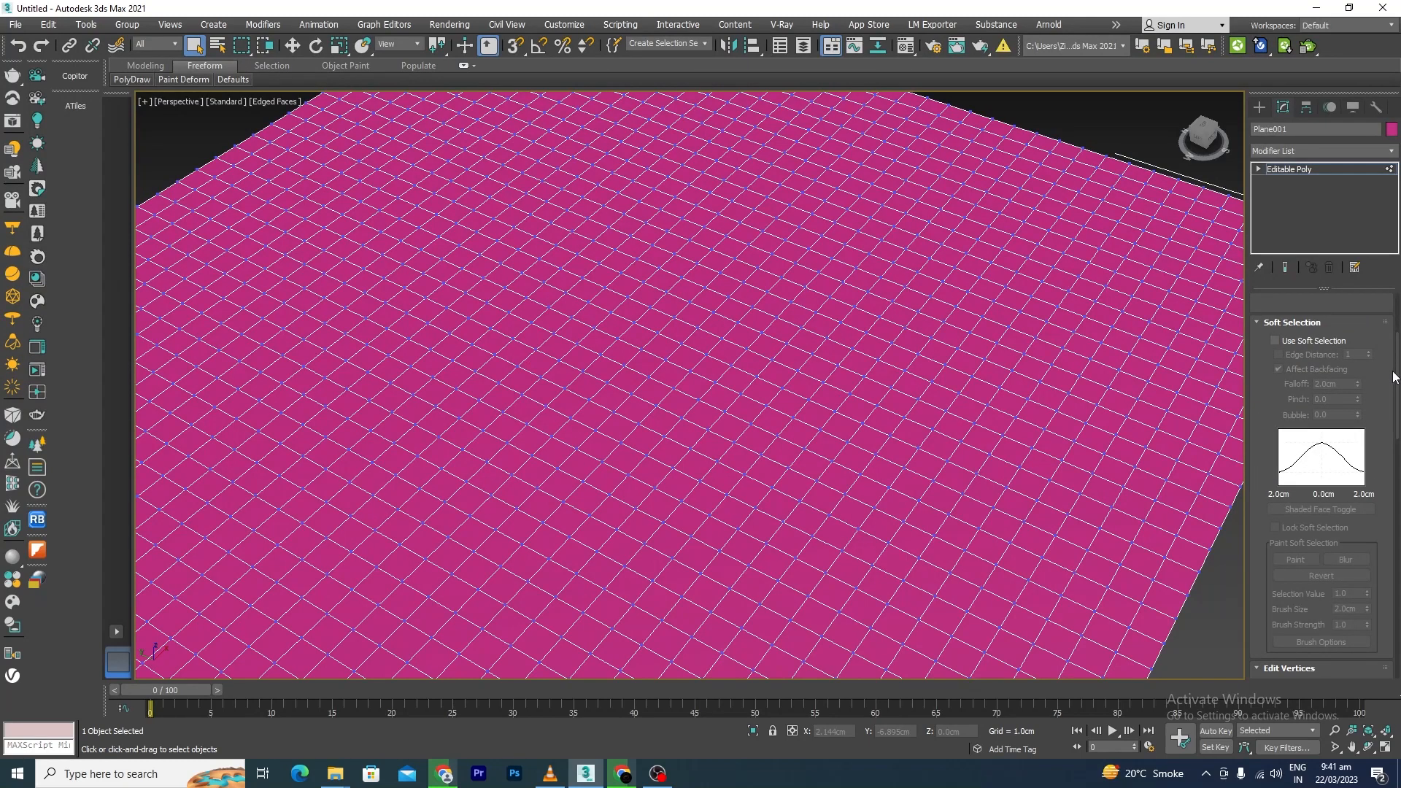
left_click_drag(1393, 372, 1364, 326)
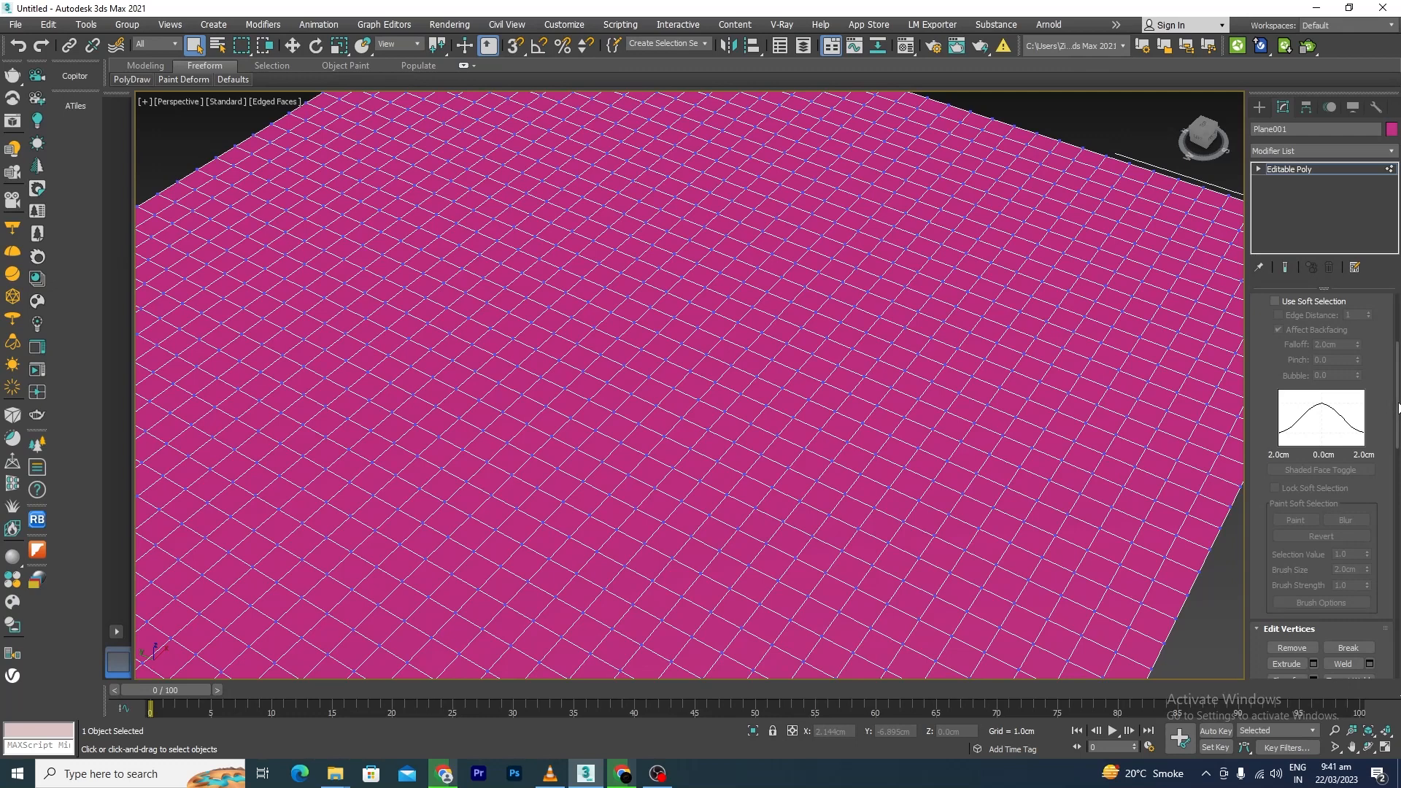
scroll(1397, 407, "up", 3)
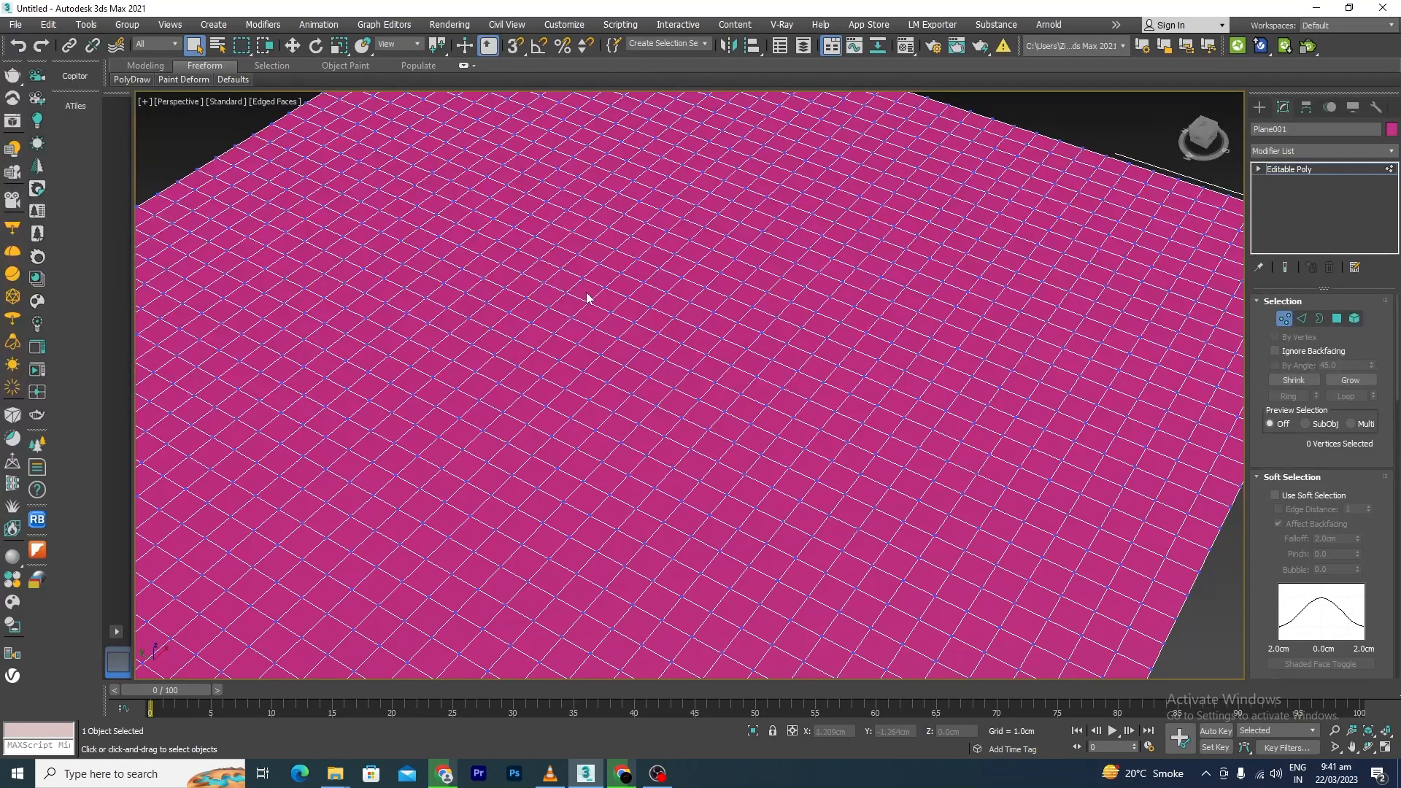
Select a single vertex near the middle of the plane.
scroll(587, 334, "up", 5)
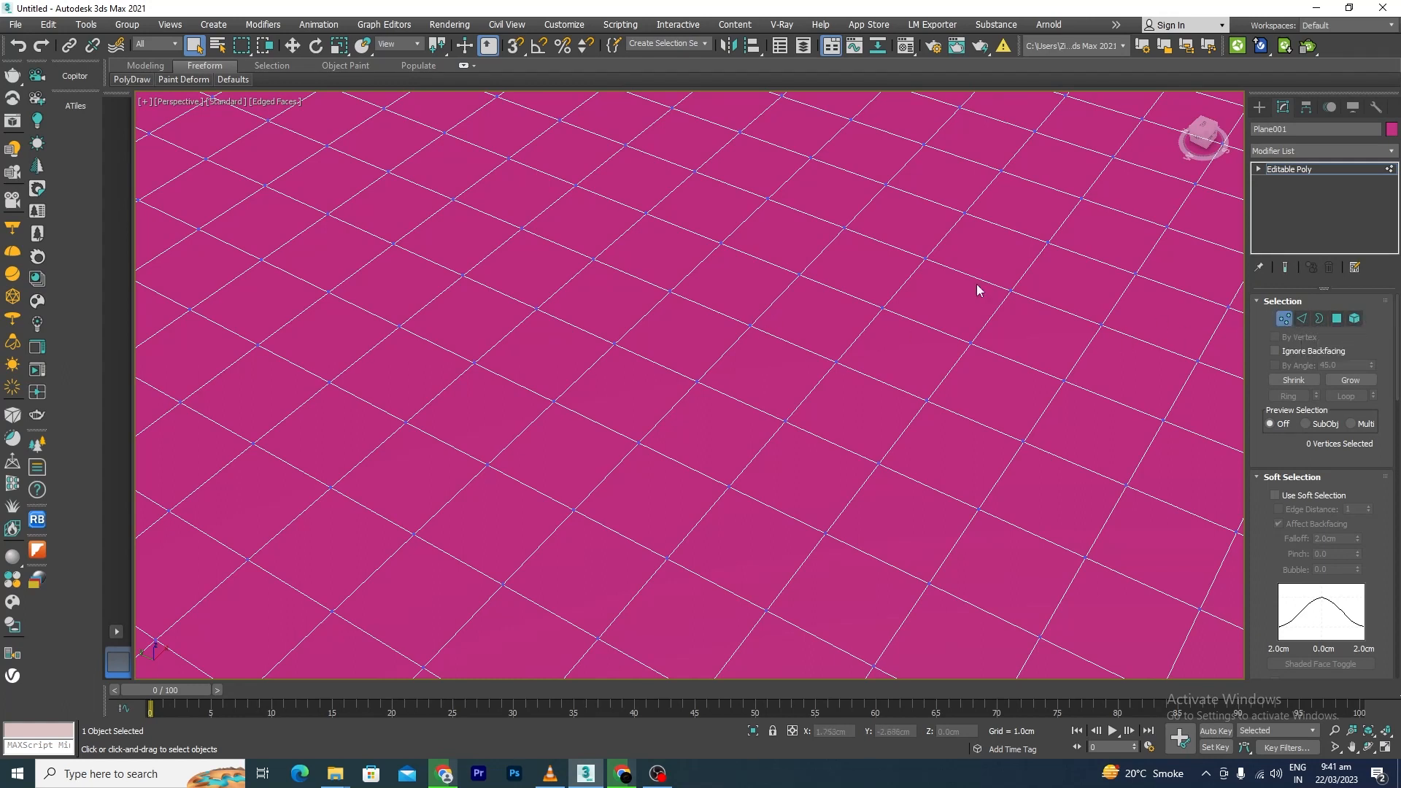
left_click_drag(593, 370, 616, 353)
scroll(672, 347, "down", 3)
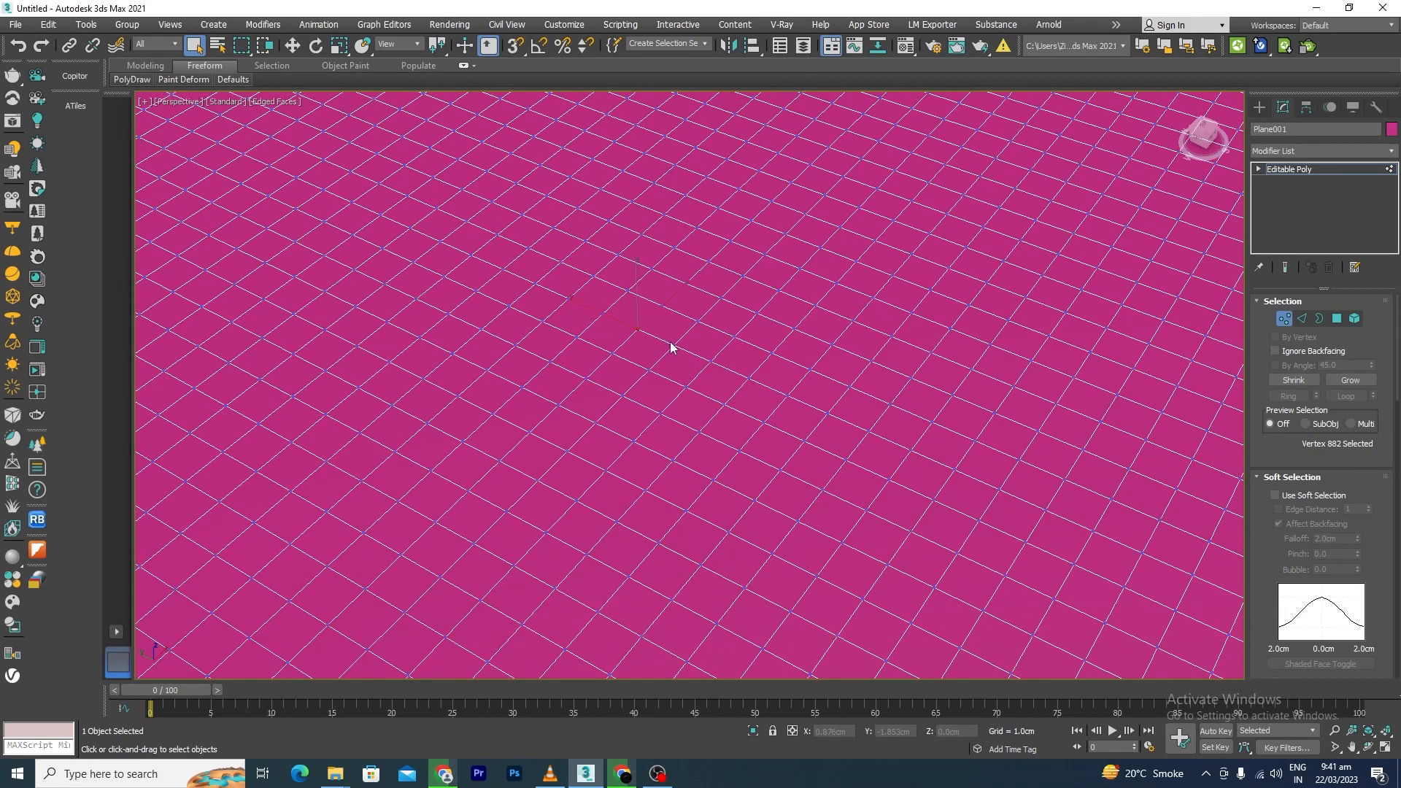
Try raising the selected vertex about 1 cm along Z without soft selection, and undo the move.
key("w")
left_click_drag(639, 307, 655, 158)
middle_click_drag(713, 285, 905, 405, "alt")
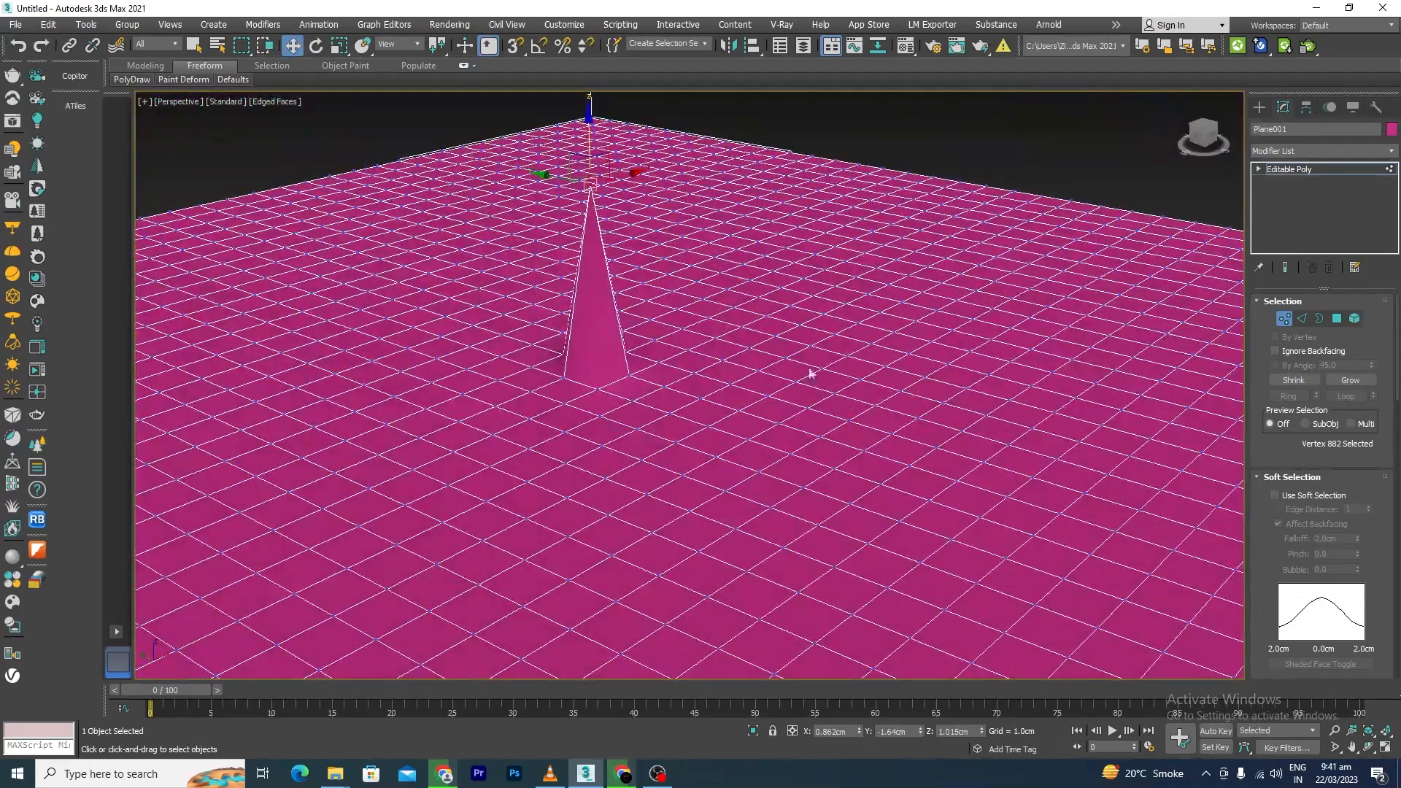
scroll(775, 439, "up", 4)
middle_click_drag(775, 439, 825, 457, "alt")
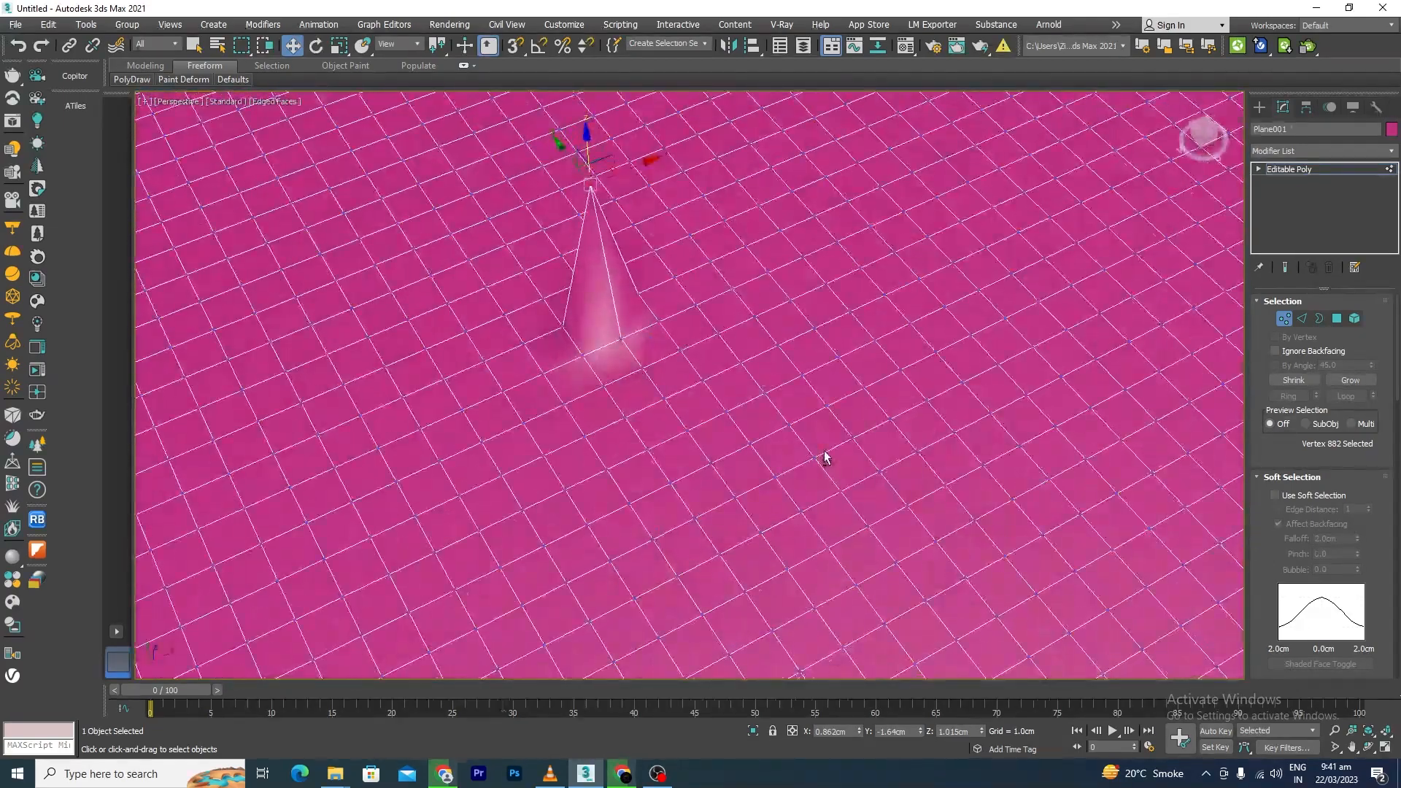
key("ctrl+z")
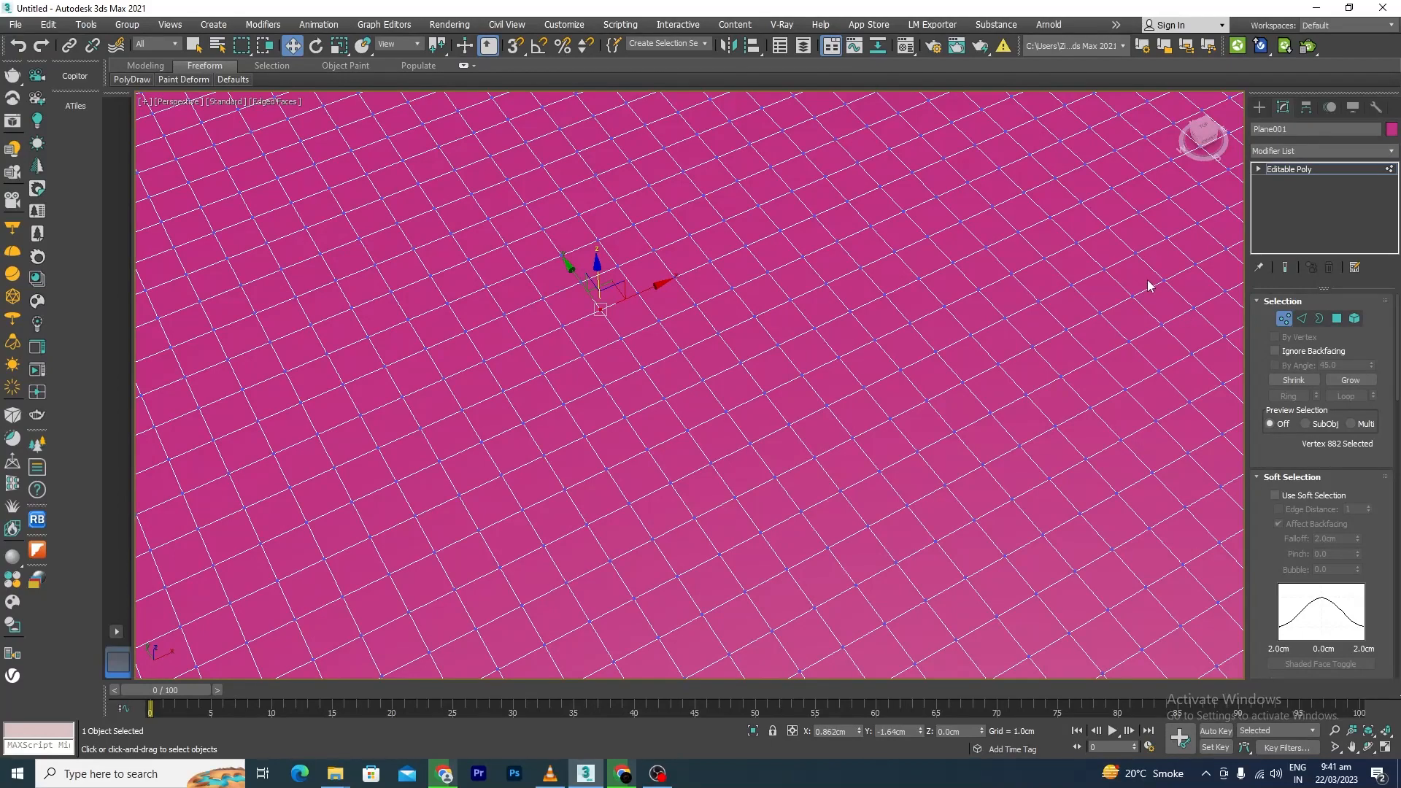
Turn on Use Soft Selection for the selected vertex and inspect its falloff region in the Top view.
left_click(1276, 497)
scroll(839, 370, "down", 6)
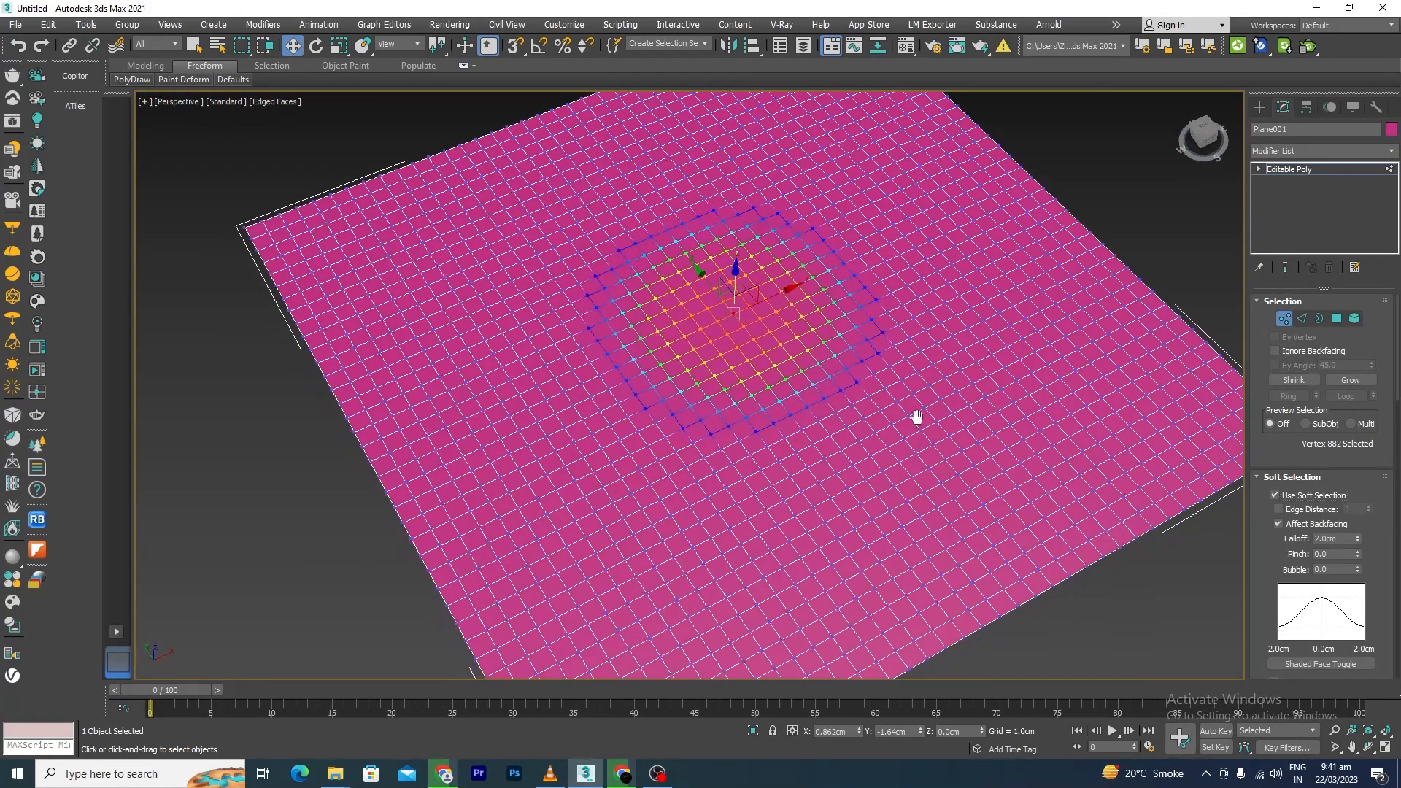
middle_click_drag(942, 373, 915, 418, "alt")
scroll(853, 259, "up", 4)
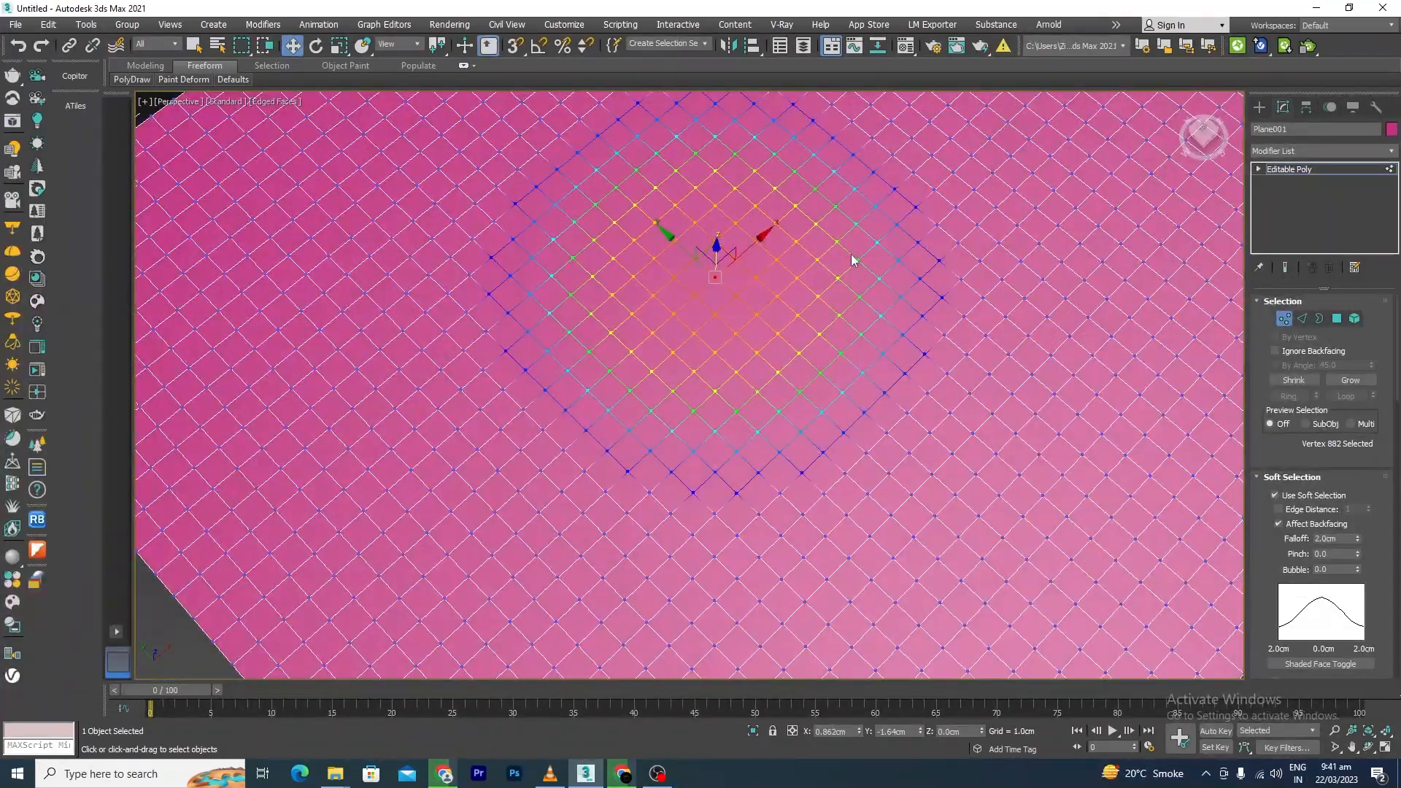
key("t")
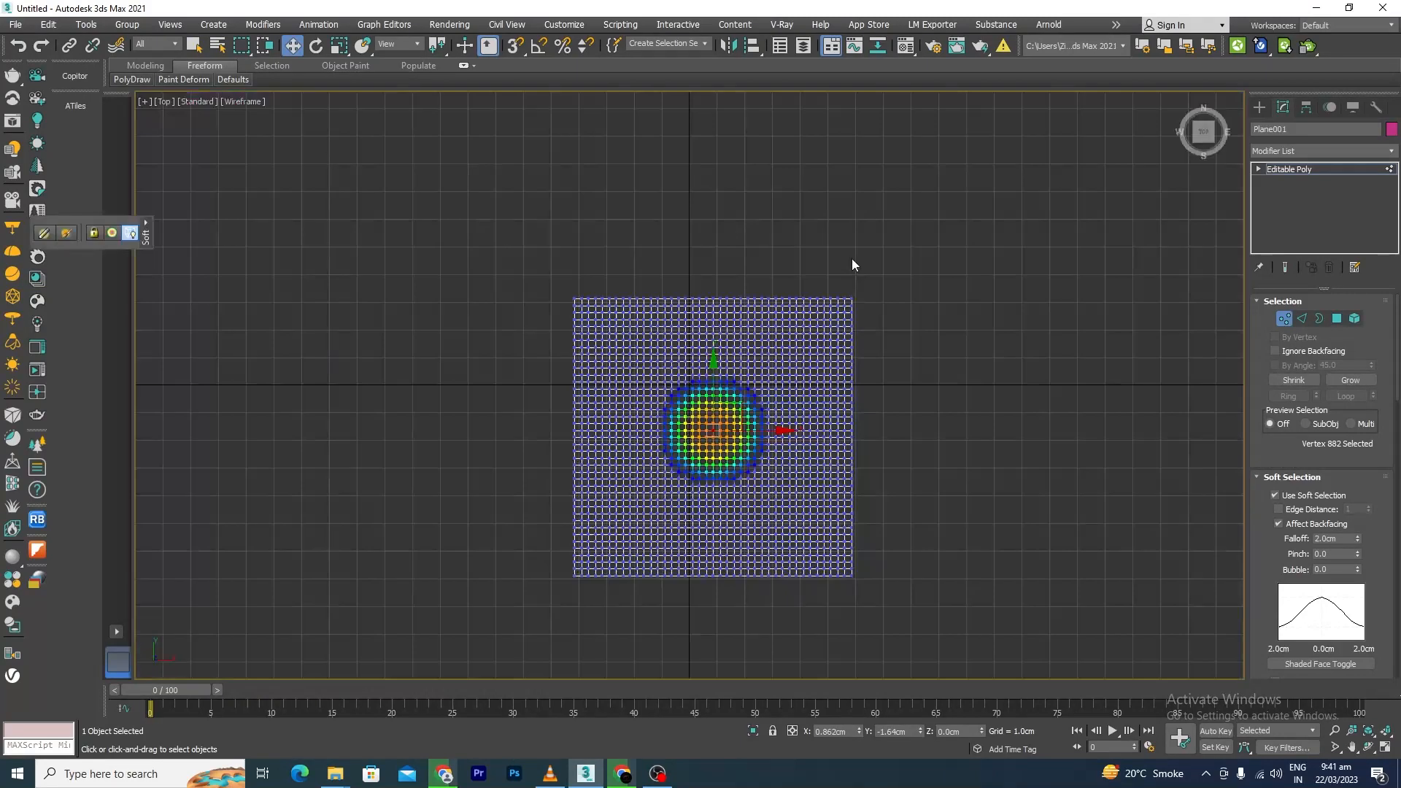
scroll(752, 478, "up", 8)
scroll(740, 398, "down", 3)
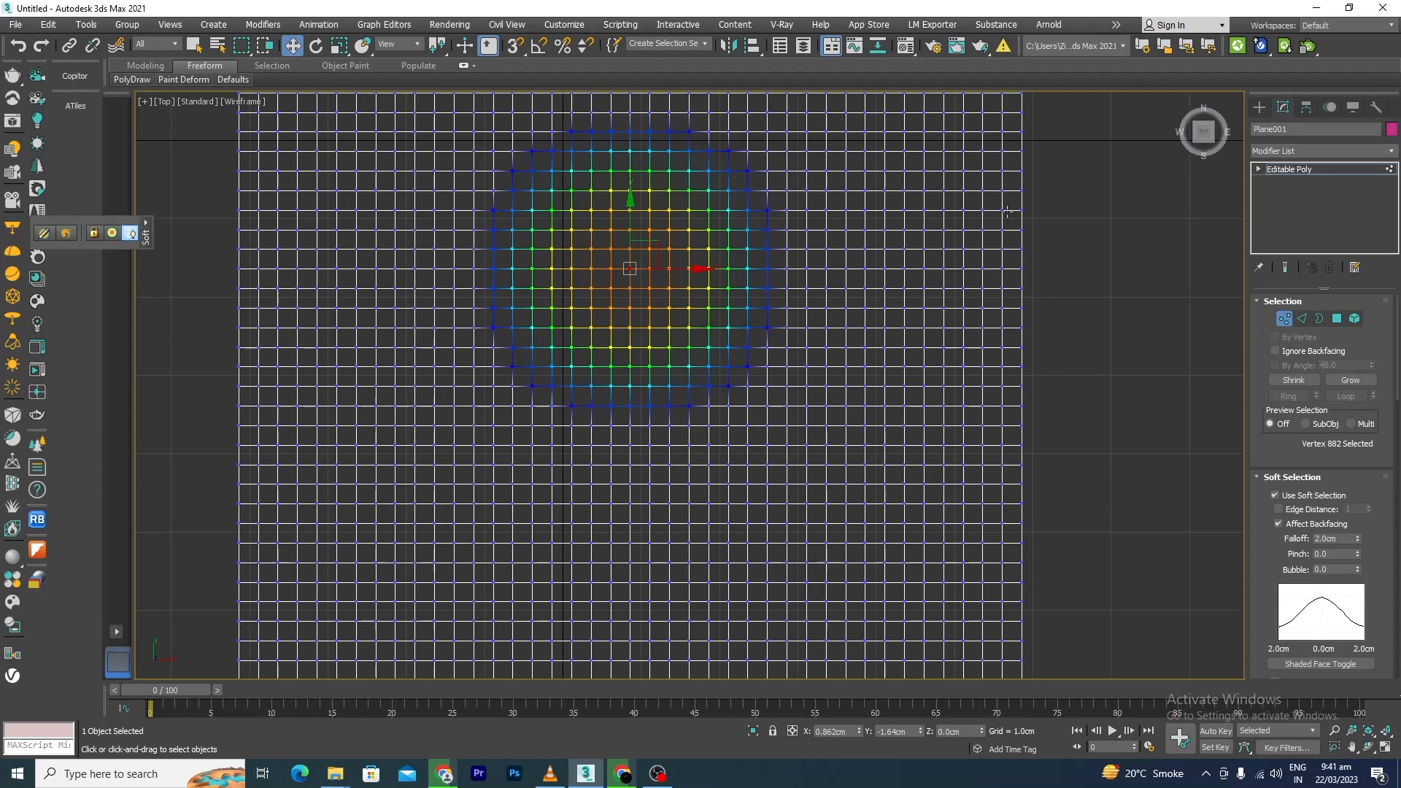
middle_click_drag(760, 443, 788, 485)
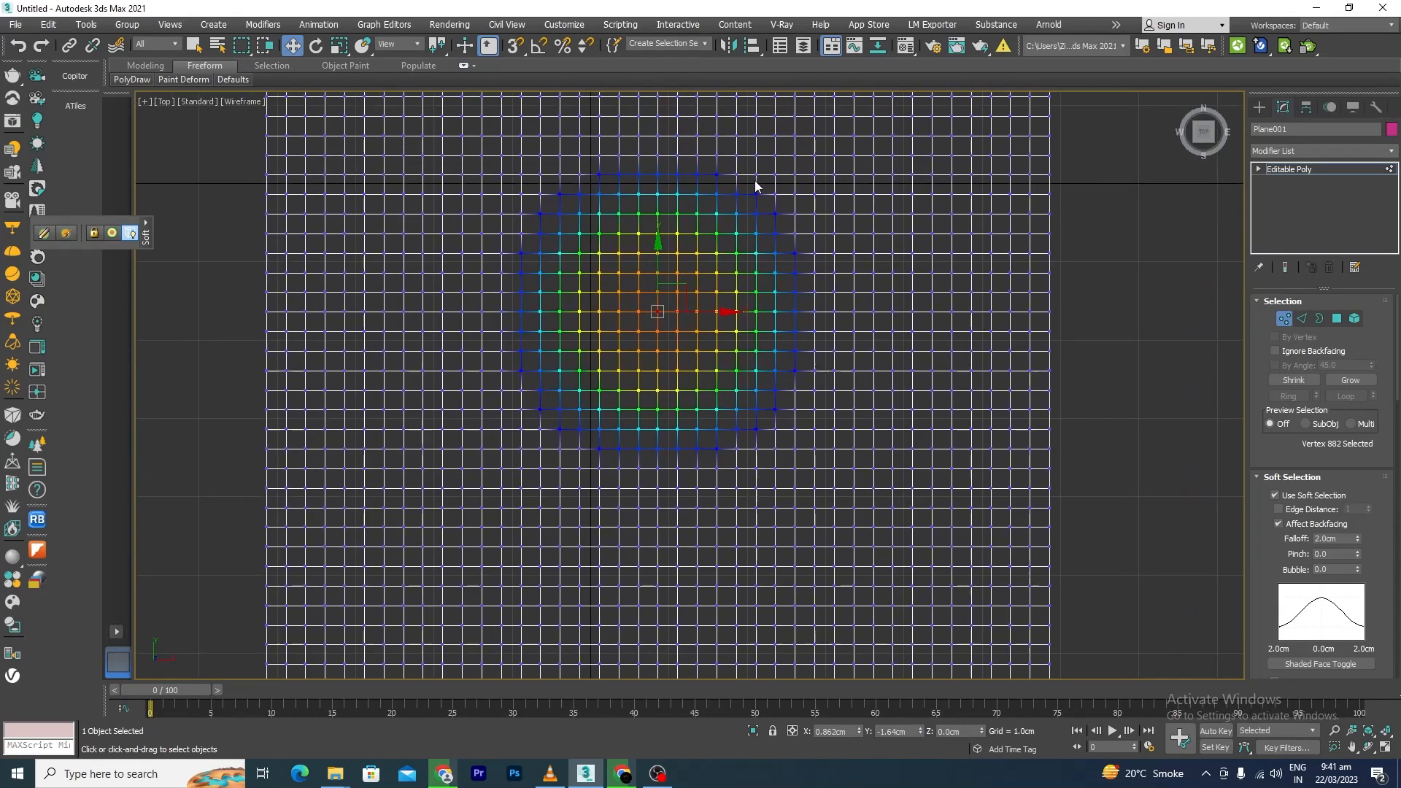
scroll(528, 282, "up", 2)
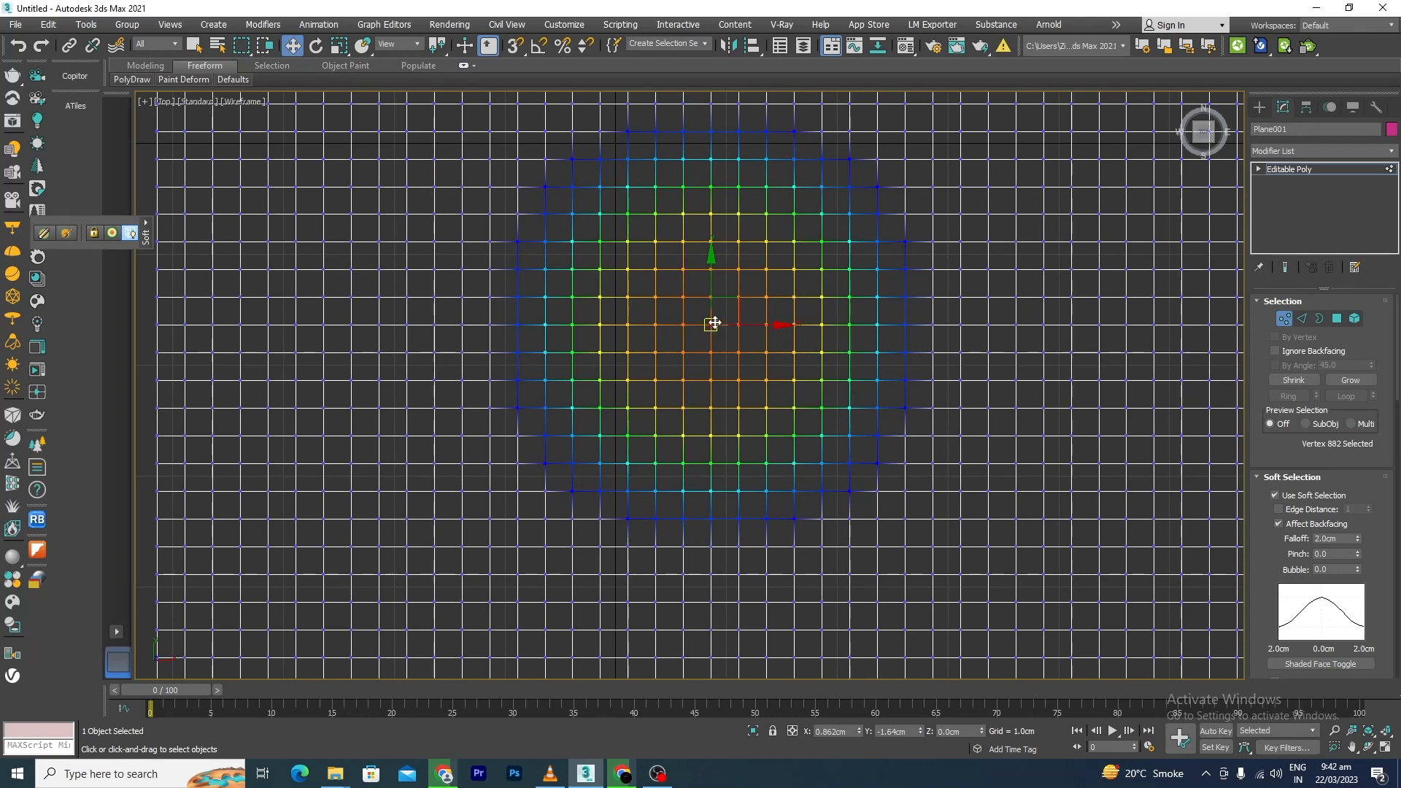
Raise the soft-selected vertex along Z to about 1.57 cm to form a hill, and display the mesh shaded.
scroll(714, 325, "down", 4)
middle_click_drag(686, 353, 691, 312, "alt")
left_click_drag(691, 308, 704, 134)
key("F3")
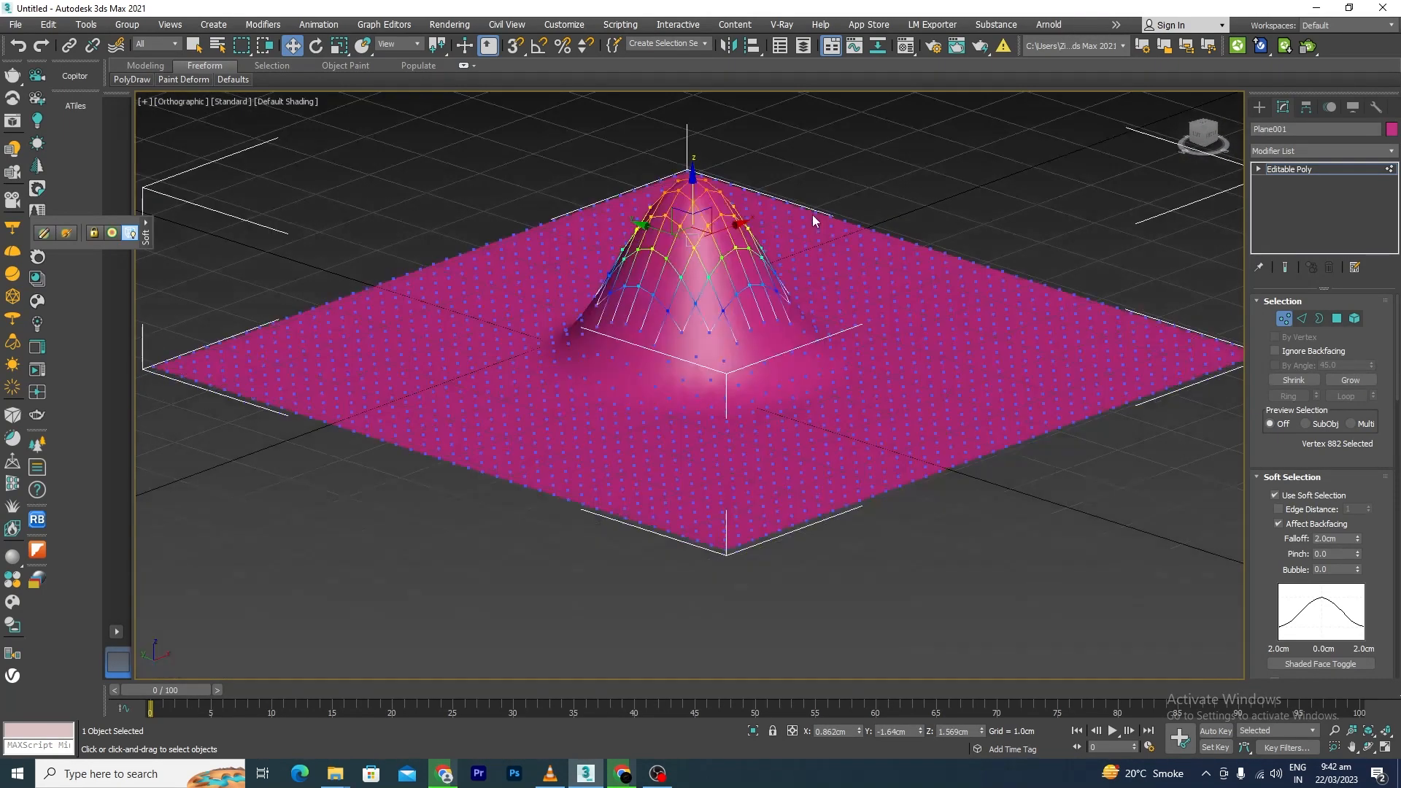
middle_click_drag(844, 232, 756, 330)
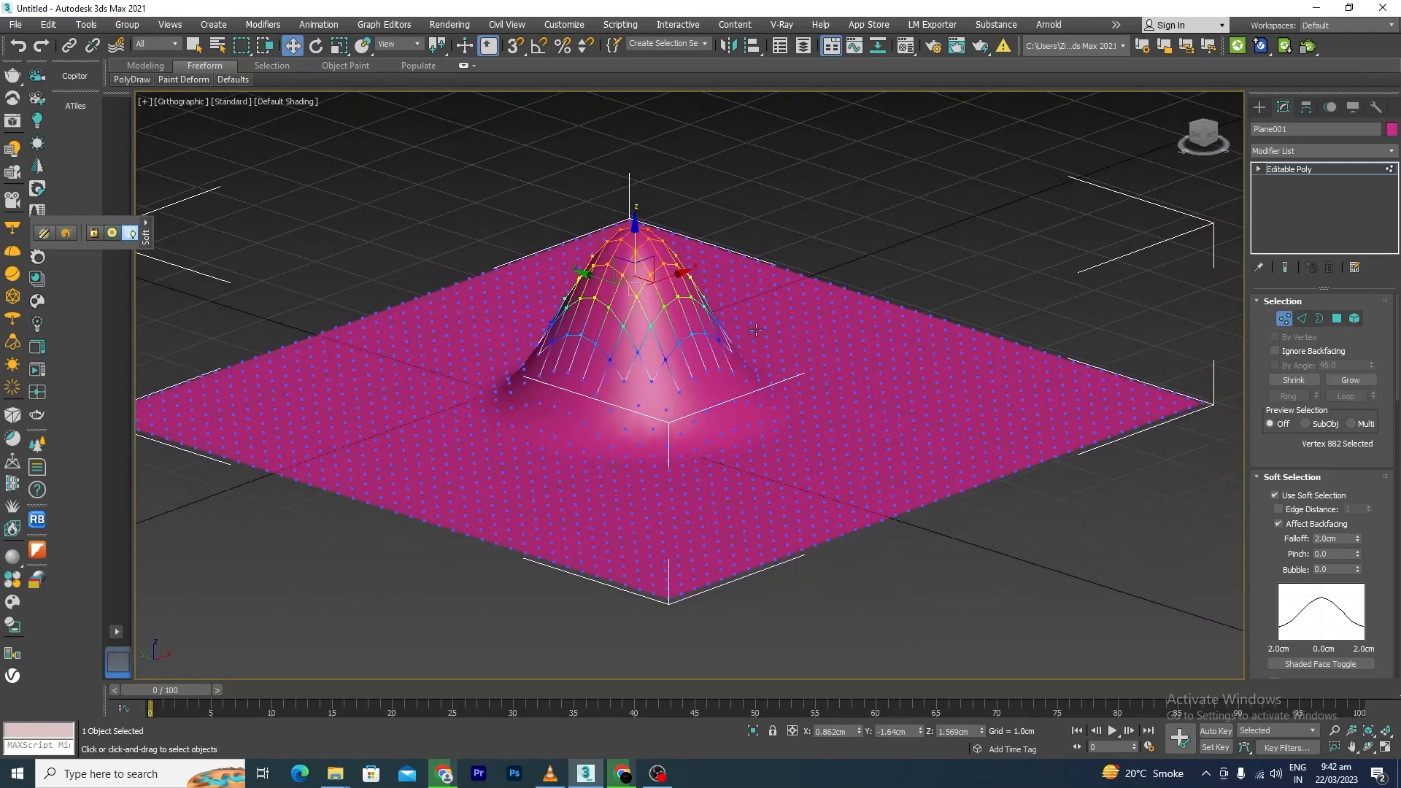
Raise the hill's peak vertex further to about 2.18 cm in Z and display edged faces.
scroll(650, 220, "up", 2)
left_click_drag(635, 271, 640, 220)
scroll(679, 219, "down", 3)
mouse_move(808, 317)
middle_mouse_down()
mouse_move(751, 381)
mouse_move(849, 287)
mouse_move(761, 316)
mouse_move(793, 309)
middle_mouse_up()
scroll(760, 226, "up", 5)
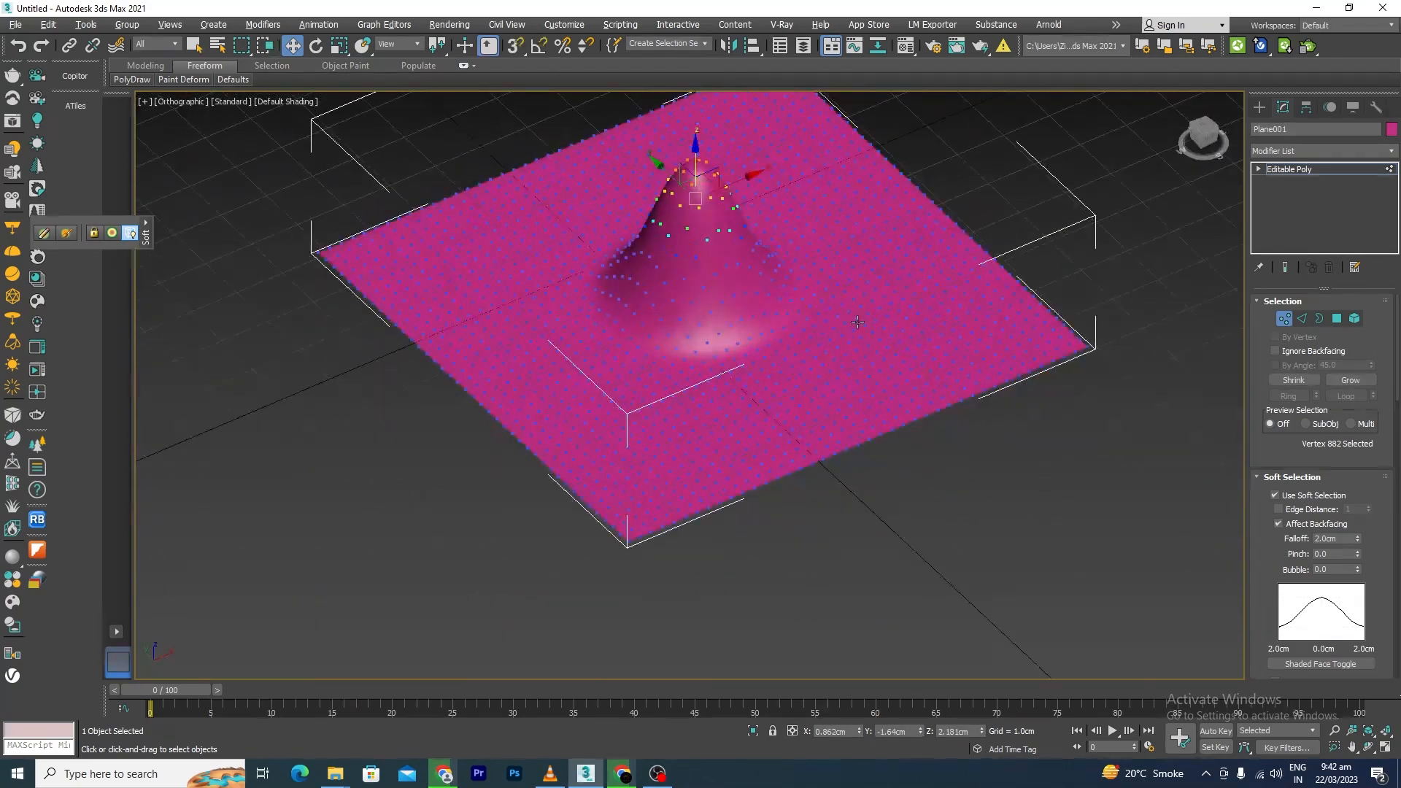
key("F4")
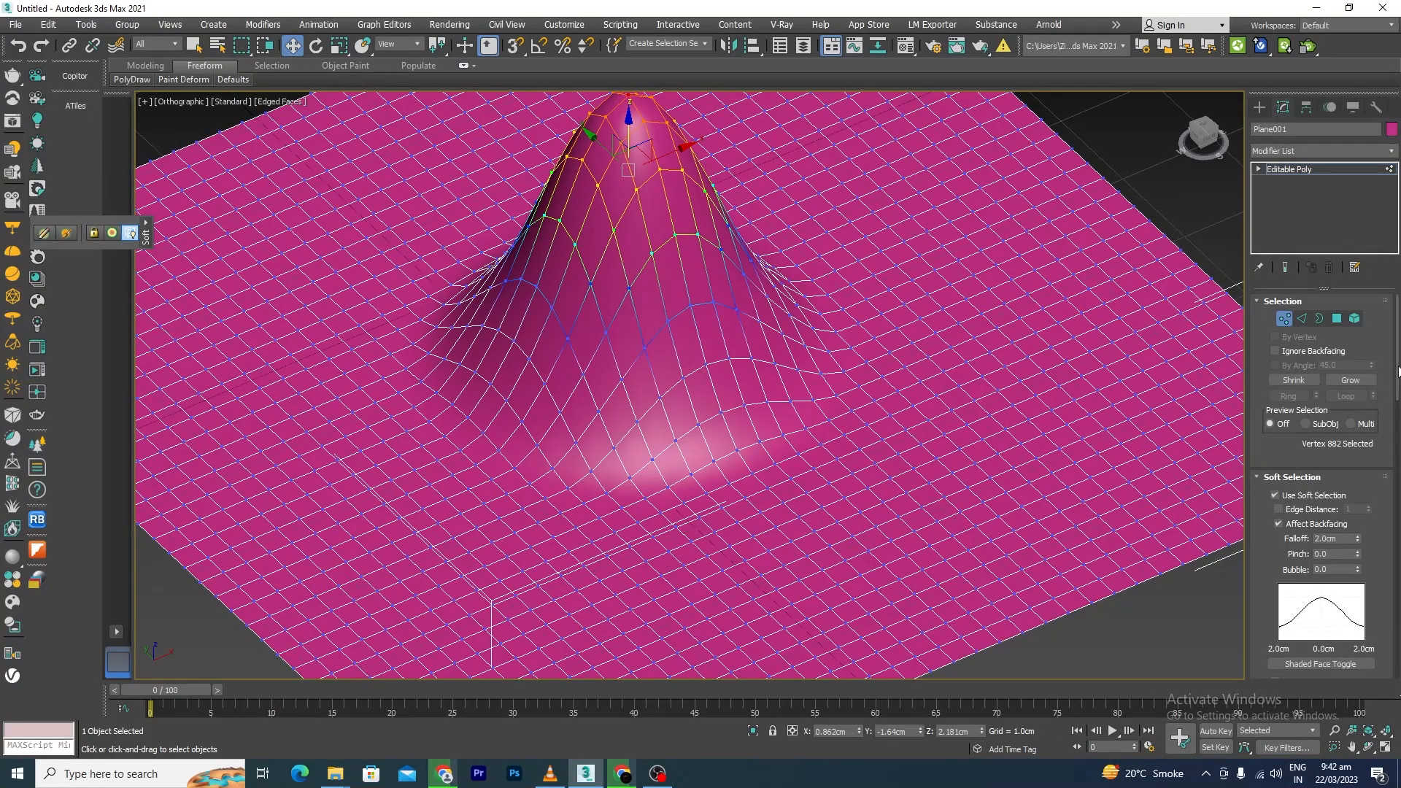
Set the soft selection's Pinch to 1.0.
scroll(1395, 414, "down", 4)
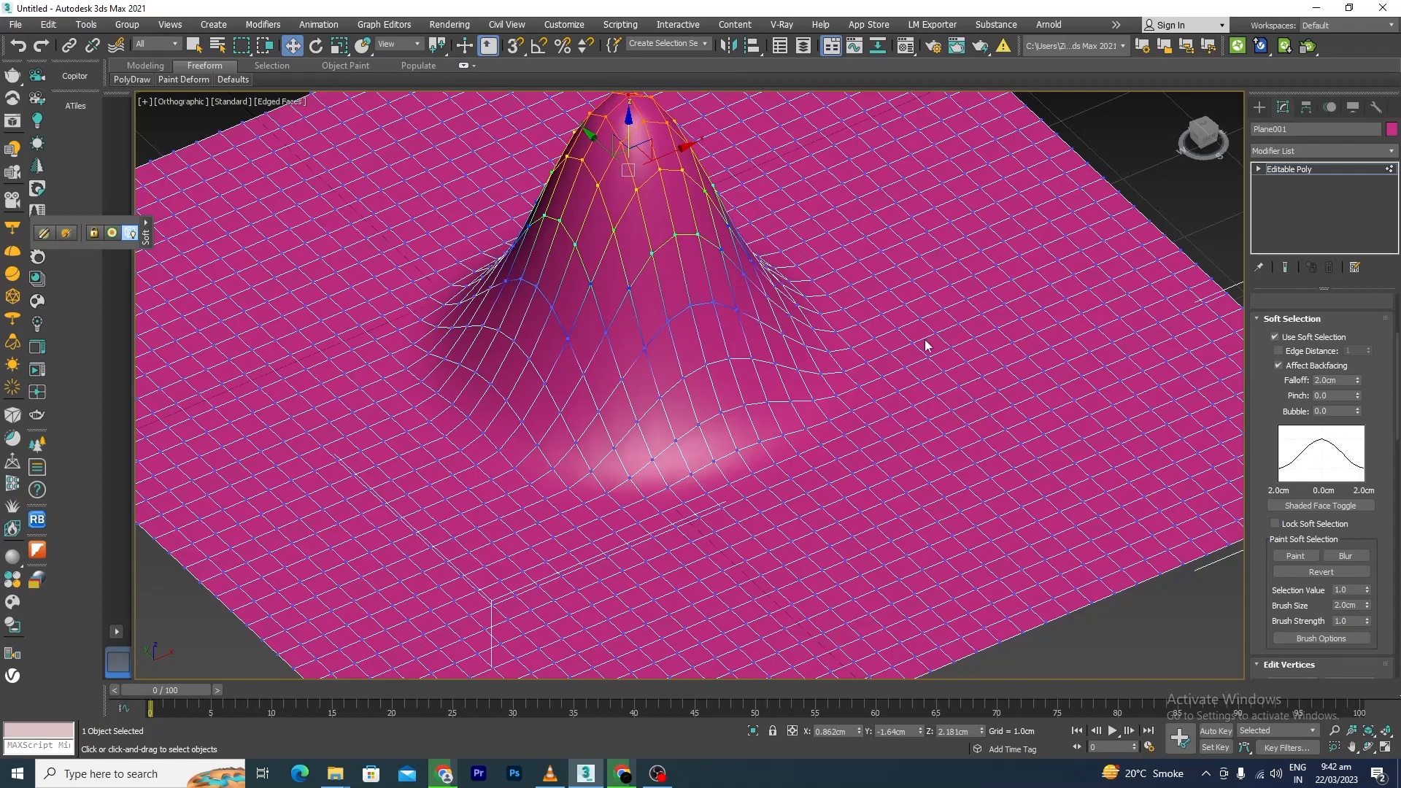
scroll(672, 365, "down", 3)
middle_click_drag(852, 410, 739, 358, "alt")
scroll(674, 255, "down", 3)
scroll(667, 230, "up", 3)
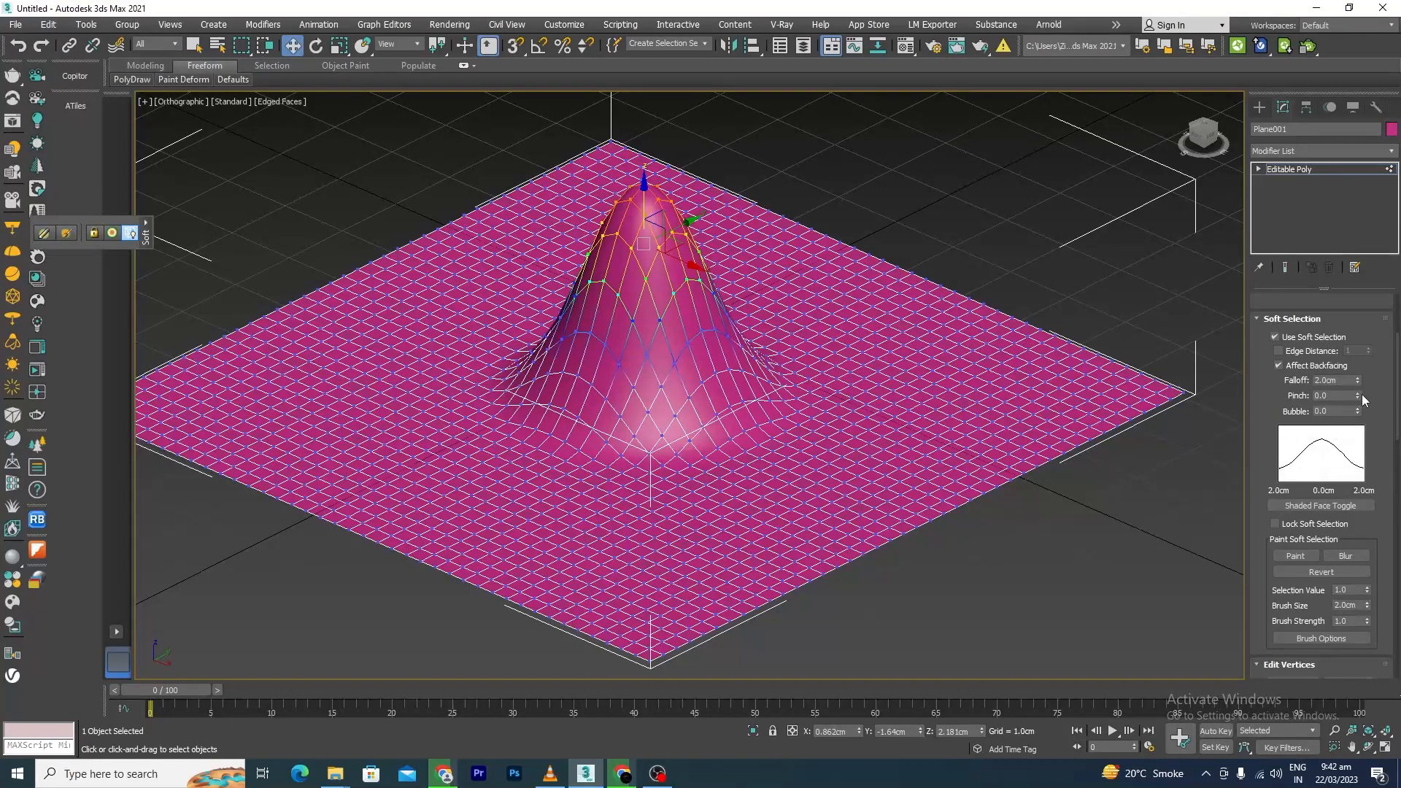
left_click_drag(1340, 398, 1305, 400)
type("1")
key("Return")
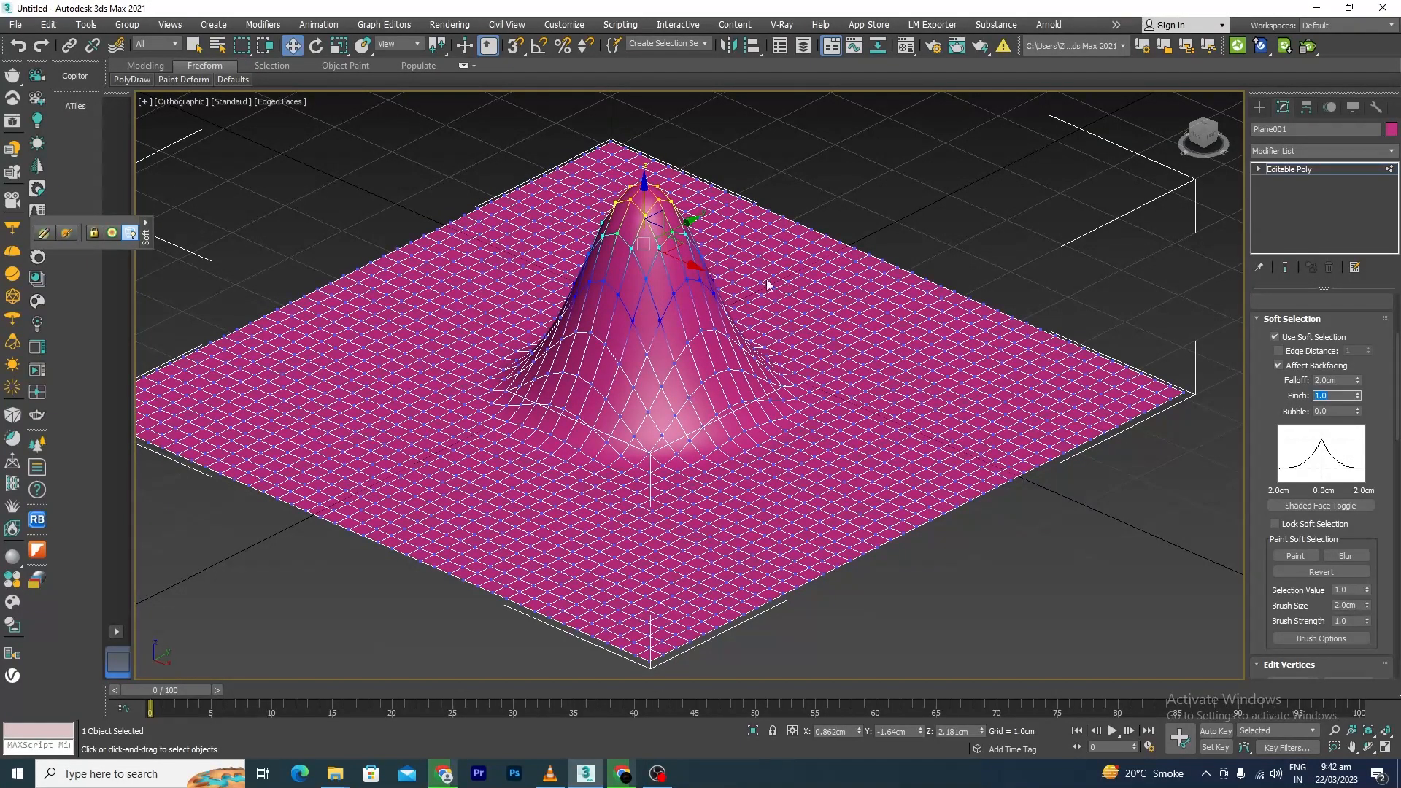
Raise the peak vertex along Z to about 3.03 cm using the pinched falloff.
left_click_drag(647, 195, 666, 140)
scroll(765, 225, "down", 3)
middle_click_drag(862, 336, 759, 234, "alt")
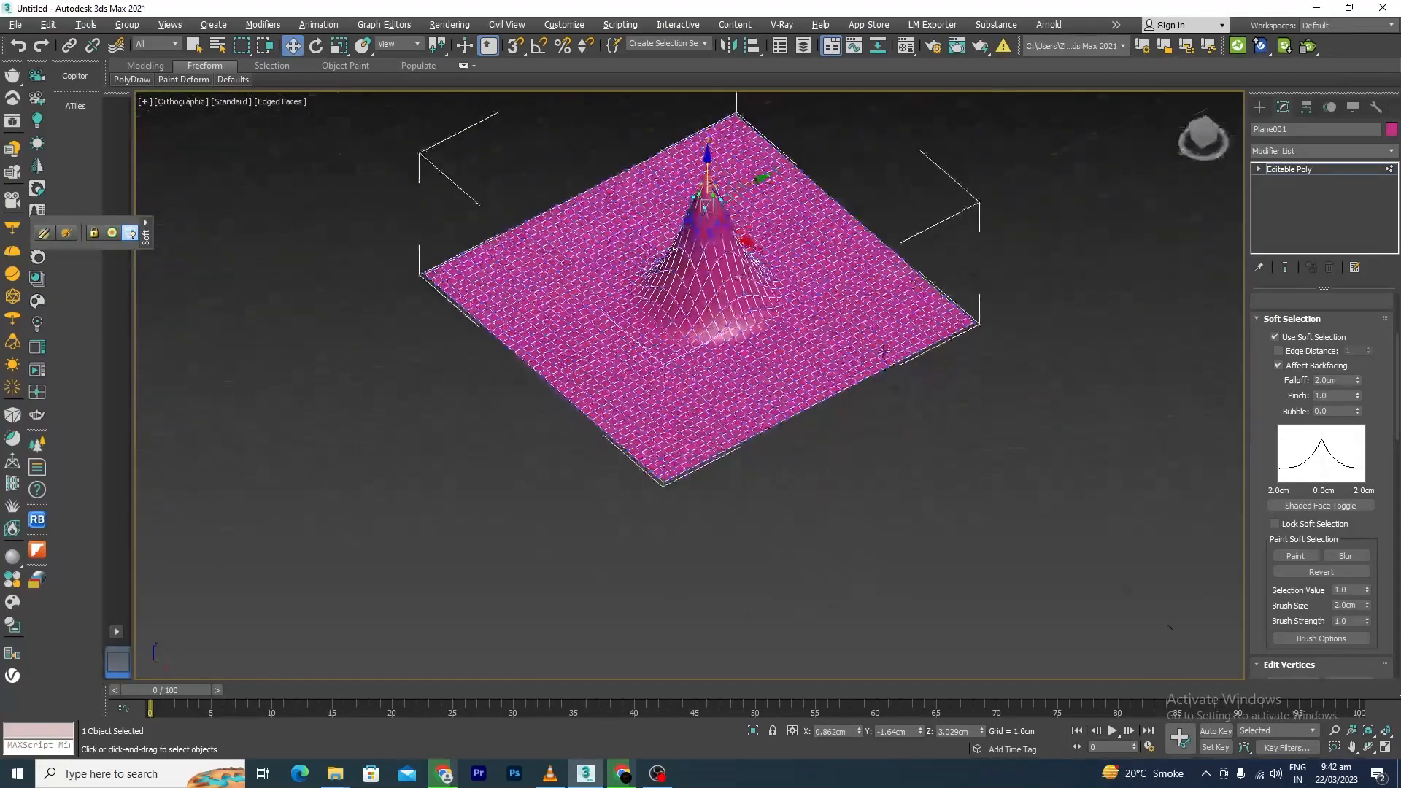
scroll(759, 234, "up", 4)
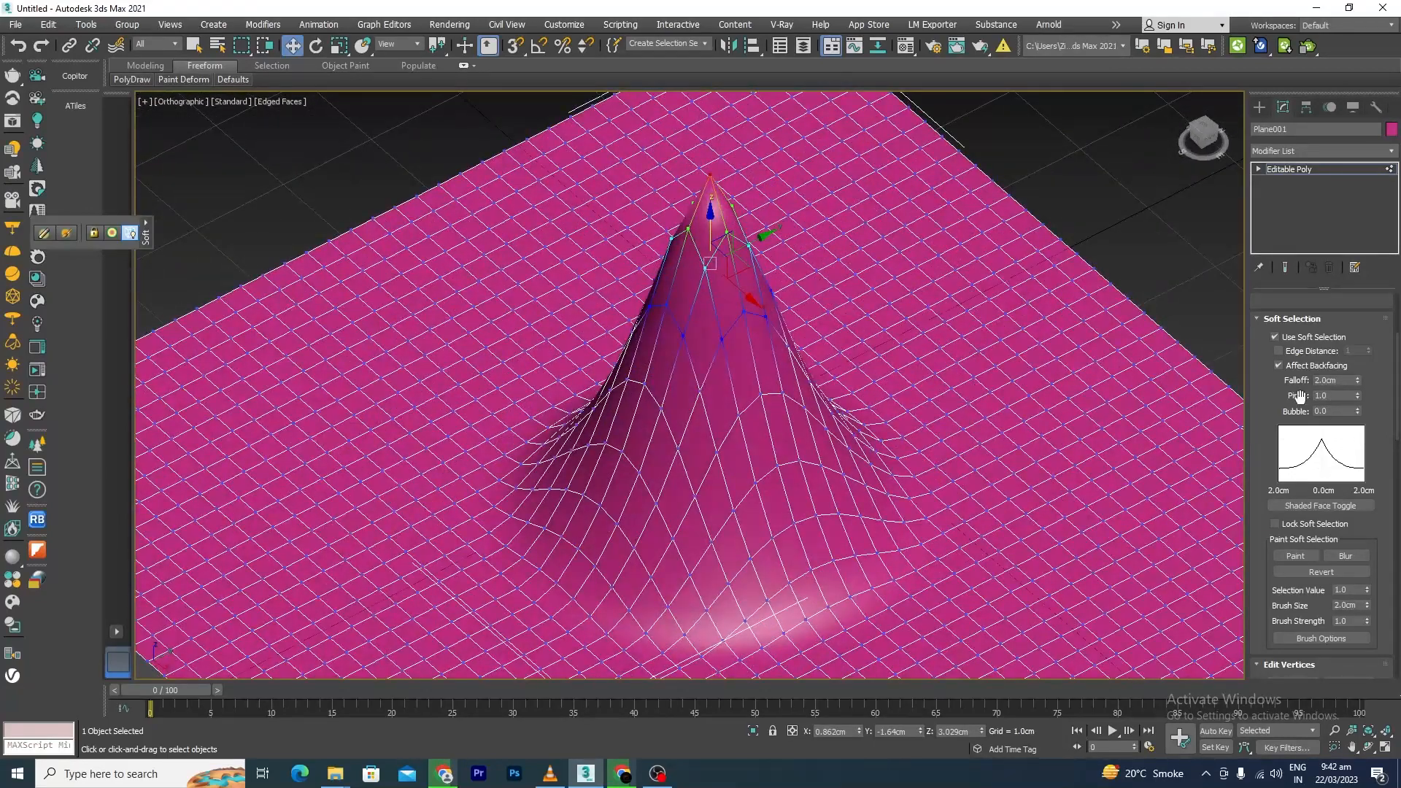
Set the soft selection's Pinch to 2.0.
left_click(1341, 399)
type("2")
key("Return")
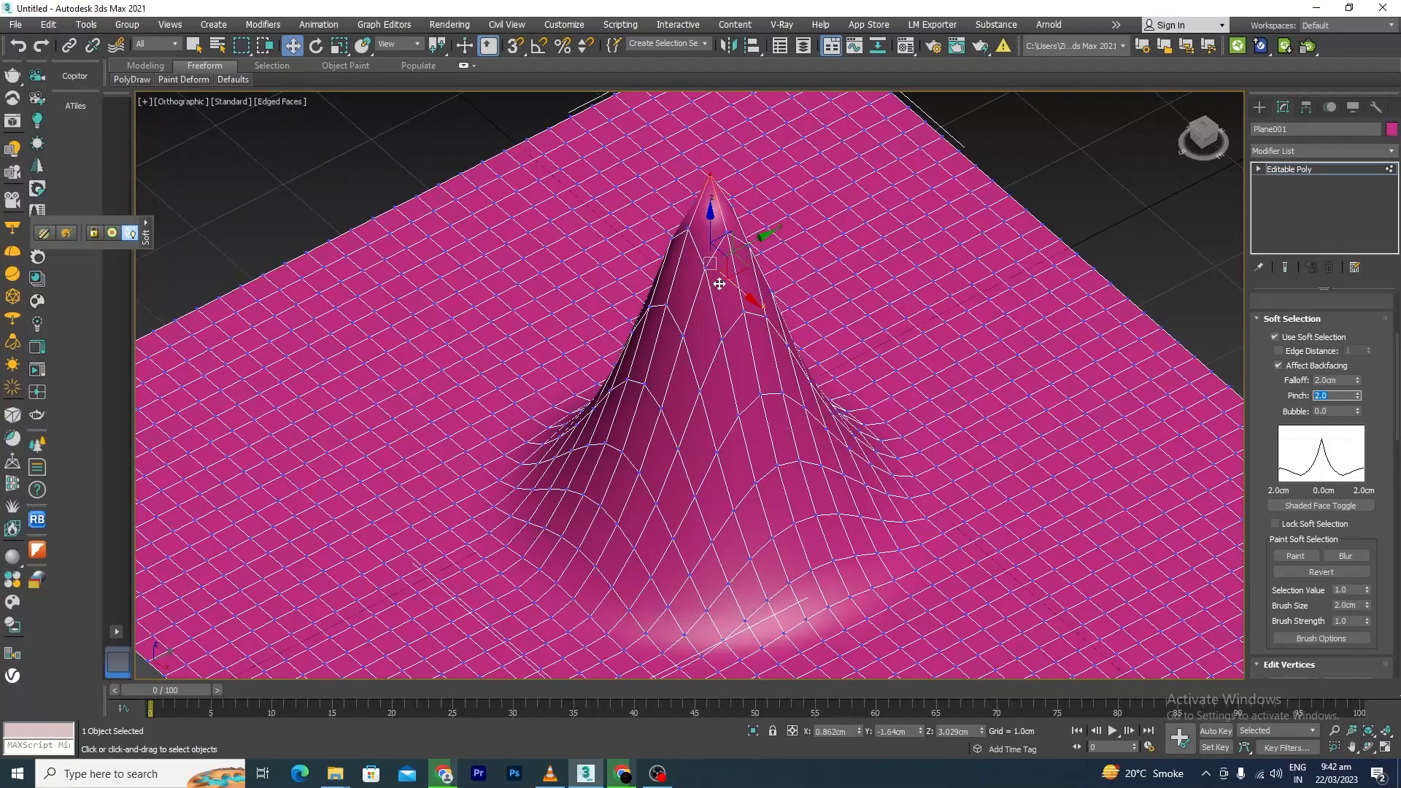
scroll(832, 314, "down", 5)
mouse_move(908, 356)
middle_mouse_down("alt")
mouse_move(853, 276)
mouse_move(920, 365)
middle_mouse_up("alt")
double_click(1332, 396)
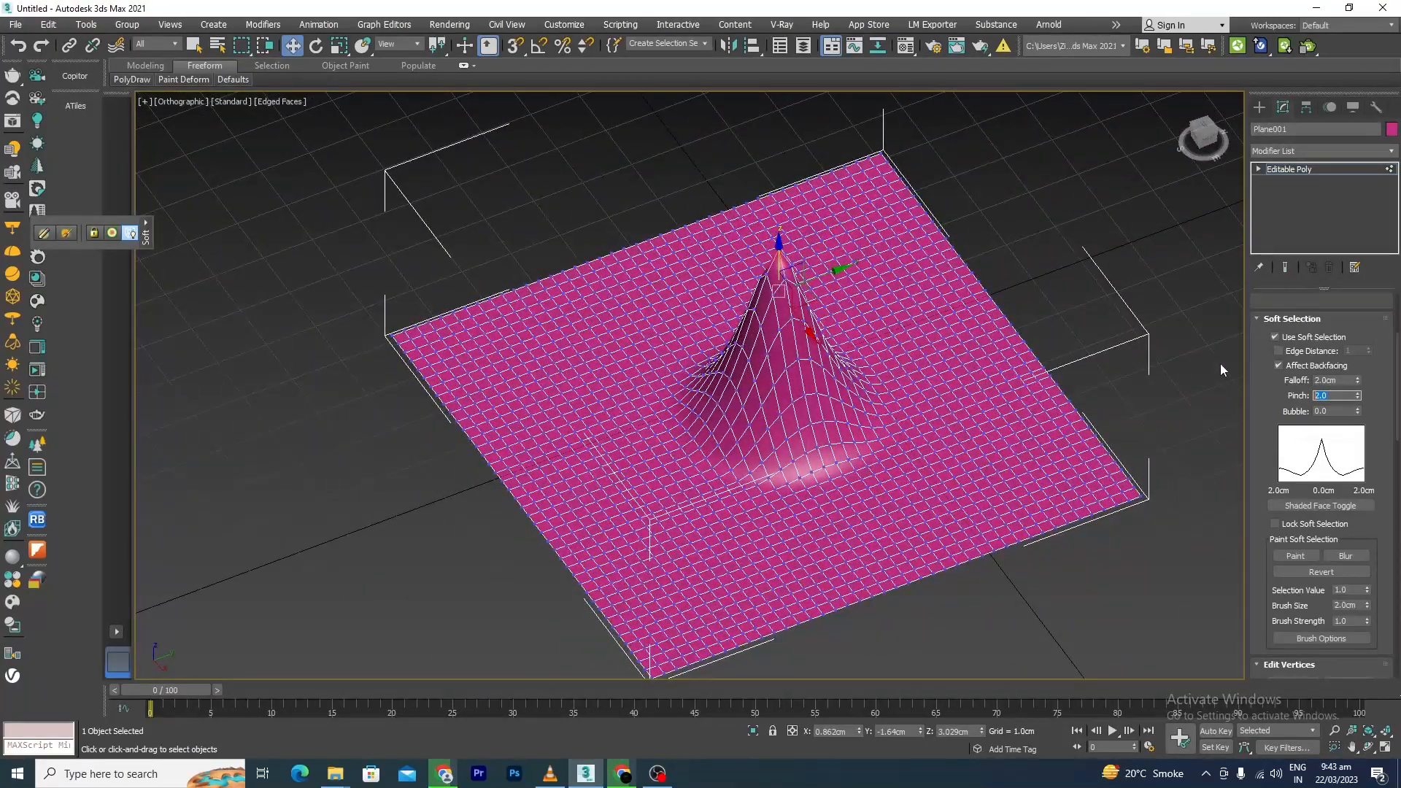
Set the soft selection's Pinch to 0 and try raising the peak vertex further along Z.
type("0")
key("Return")
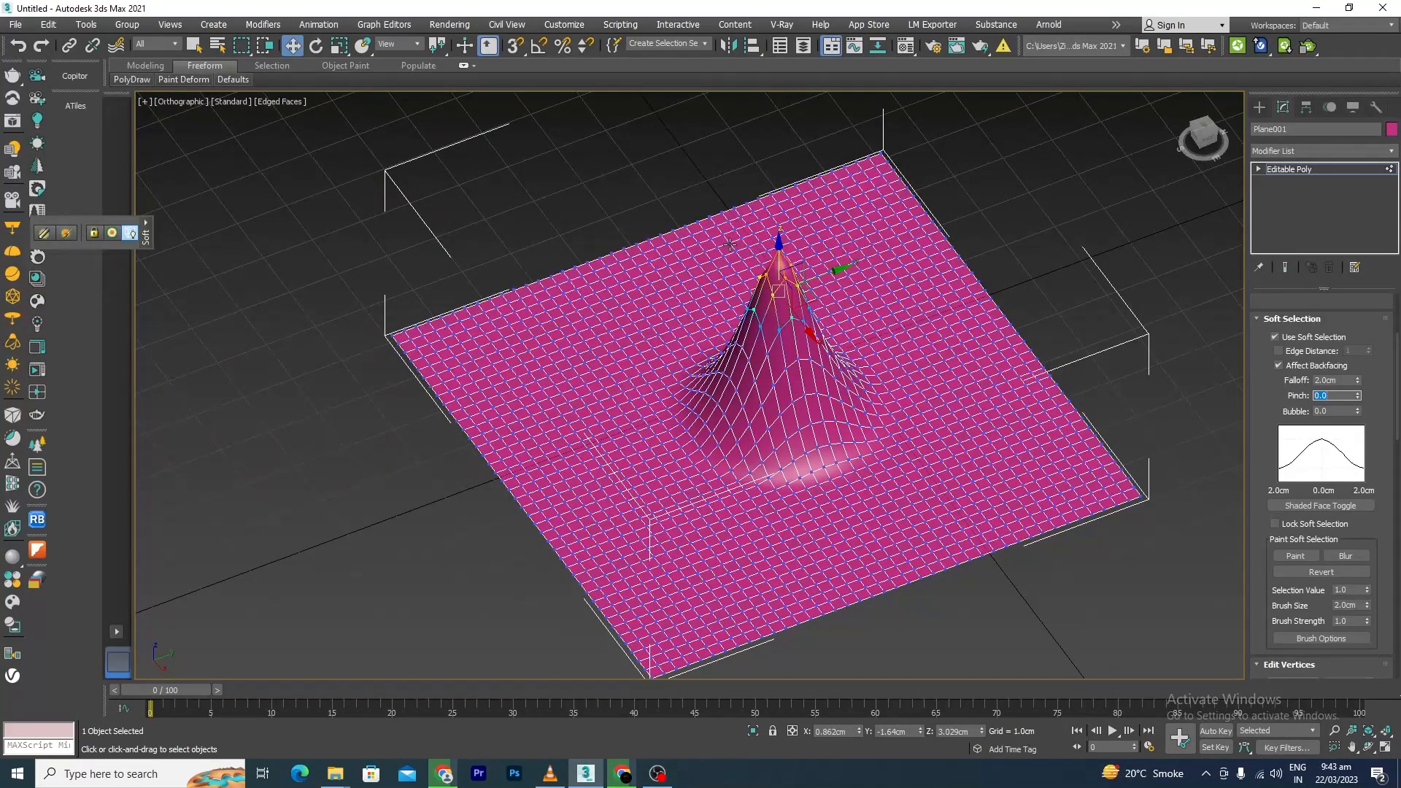
middle_click_drag(776, 422, 777, 245, "alt")
left_click_drag(776, 251, 898, 288)
Undo the vertex moves until the plane is completely flat again.
key("ctrl+z")
key("ctrl+z")
key("ctrl+z")
key("ctrl+z")
key("ctrl+z")
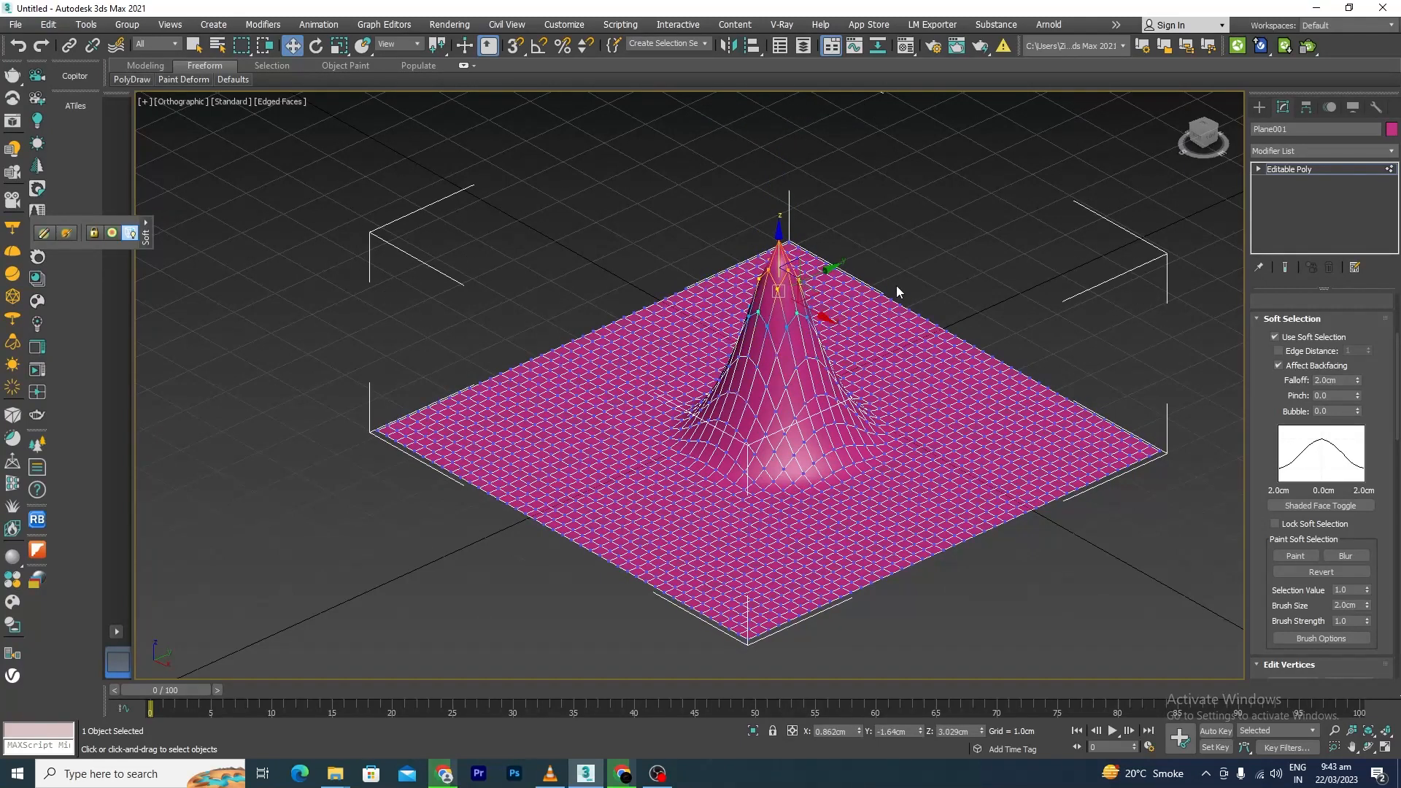
key("ctrl+z")
key("ctrl+z")
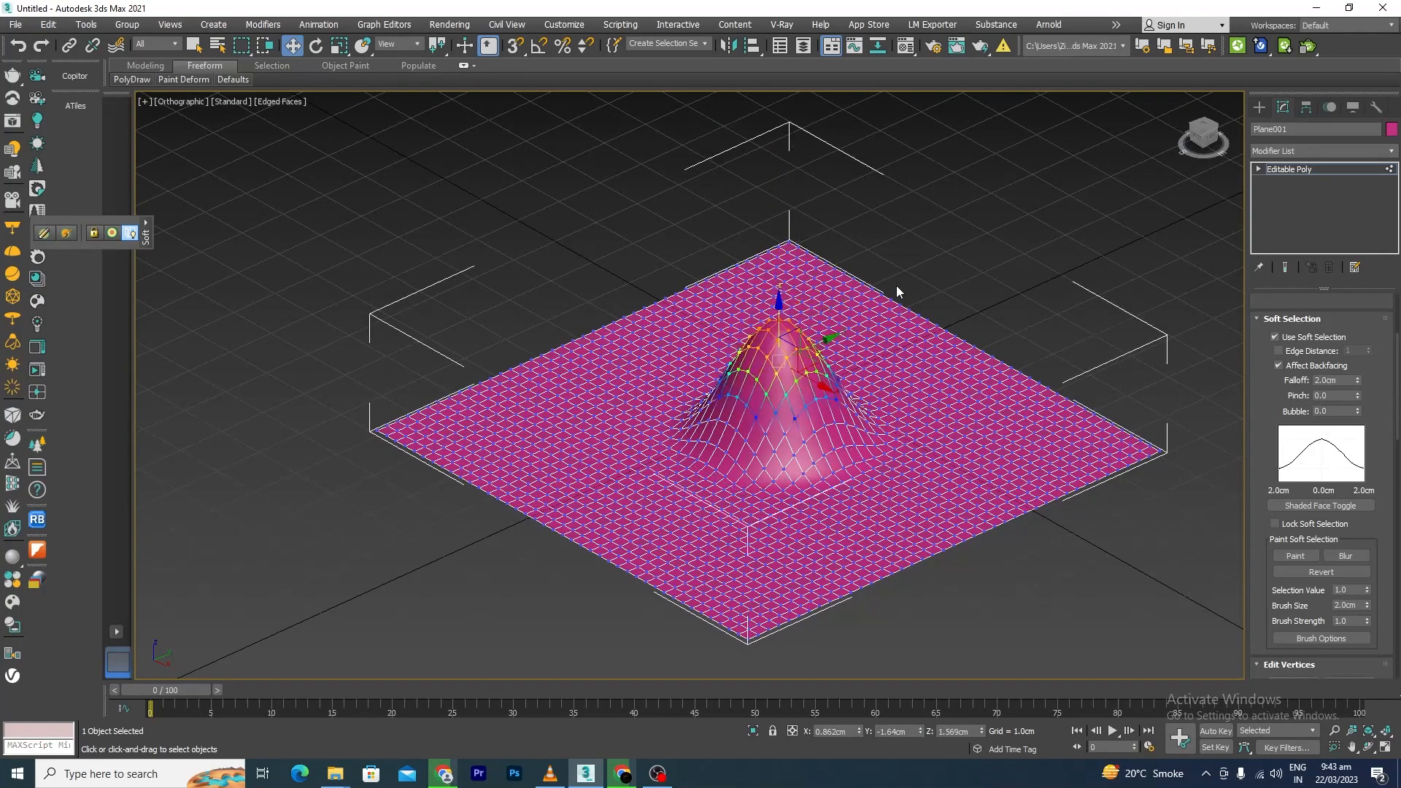
scroll(787, 424, "up", 4)
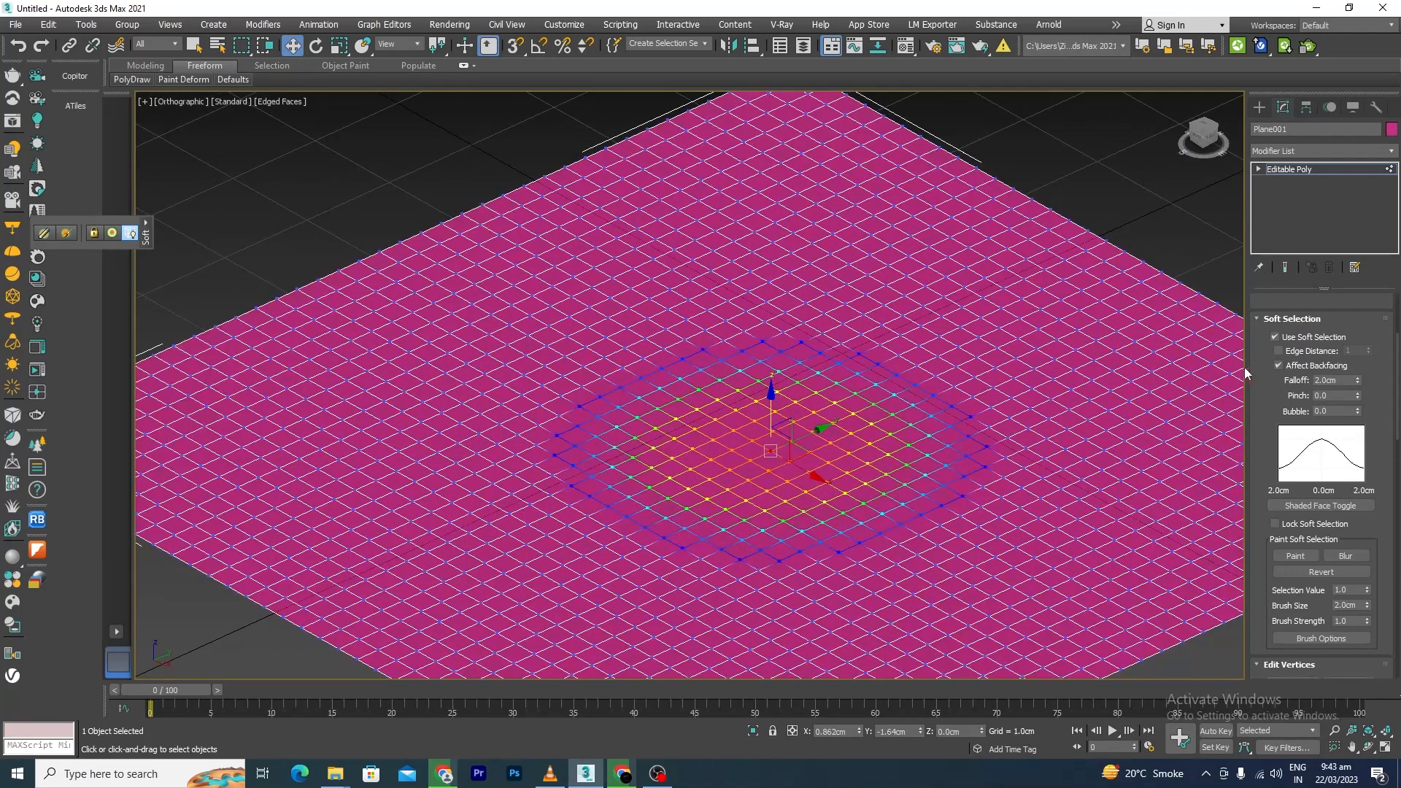
Set the soft selection's Pinch to 1.0 and increase it further to 2.0 on the flat plane.
left_click_drag(1327, 395, 1280, 396)
type("1")
key("Return")
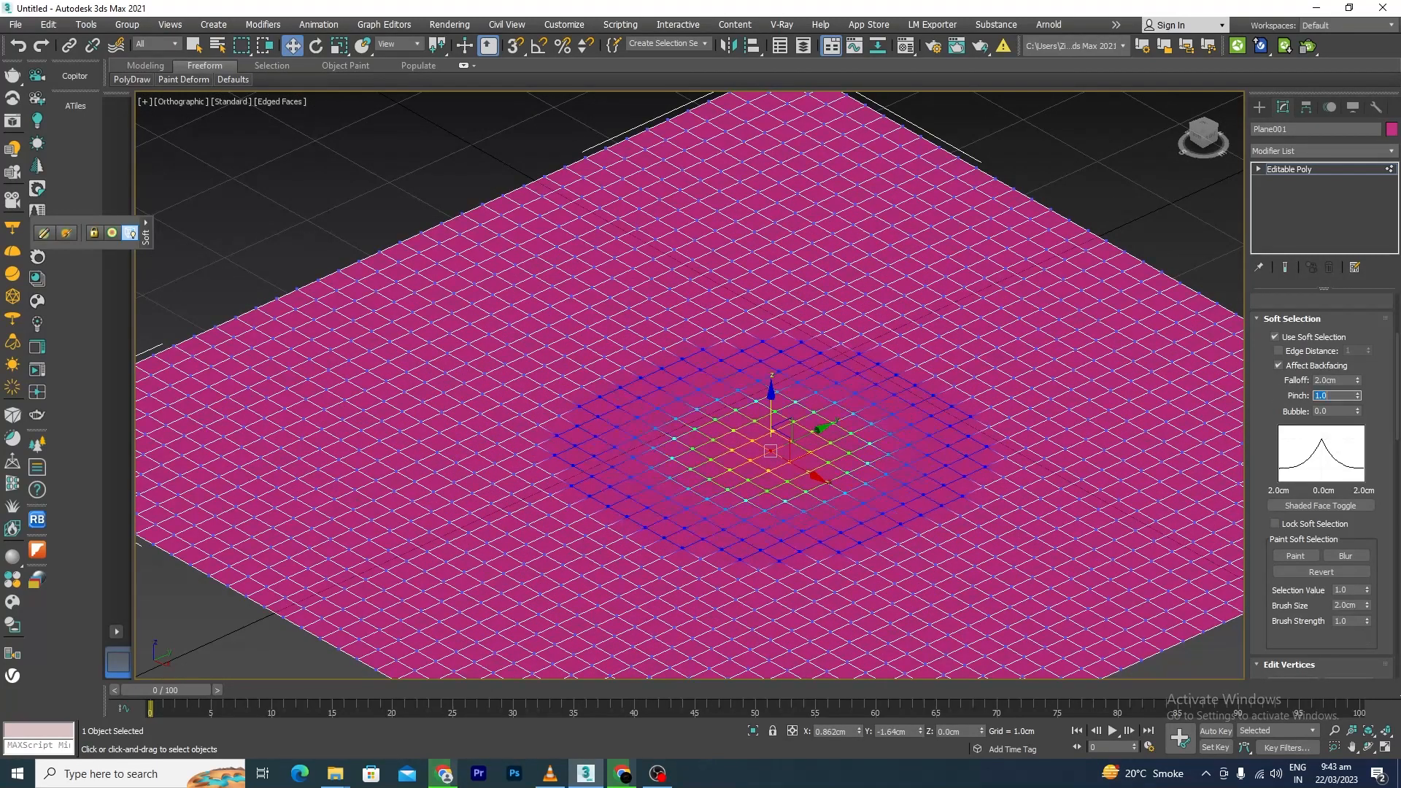
scroll(800, 475, "up", 5)
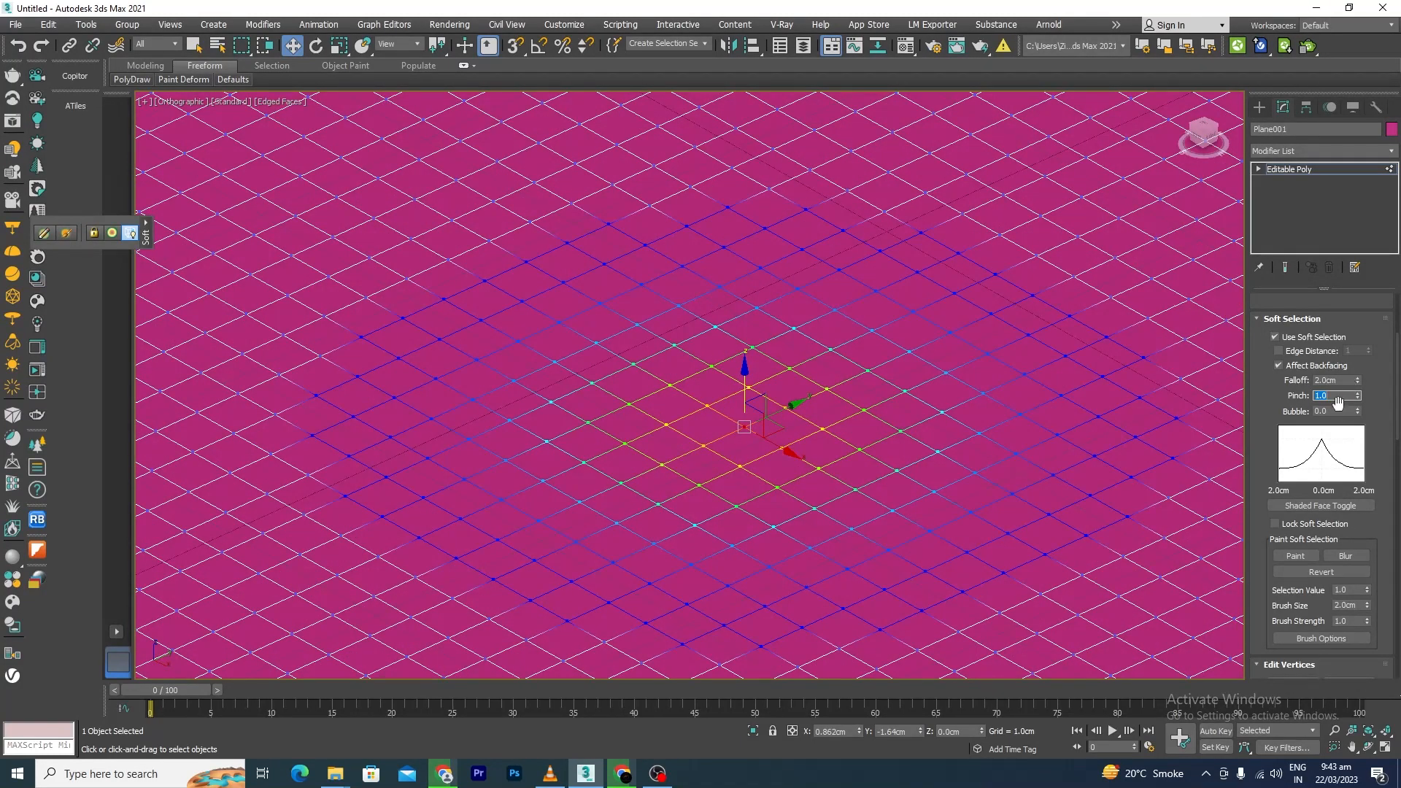
type("2")
key("Return")
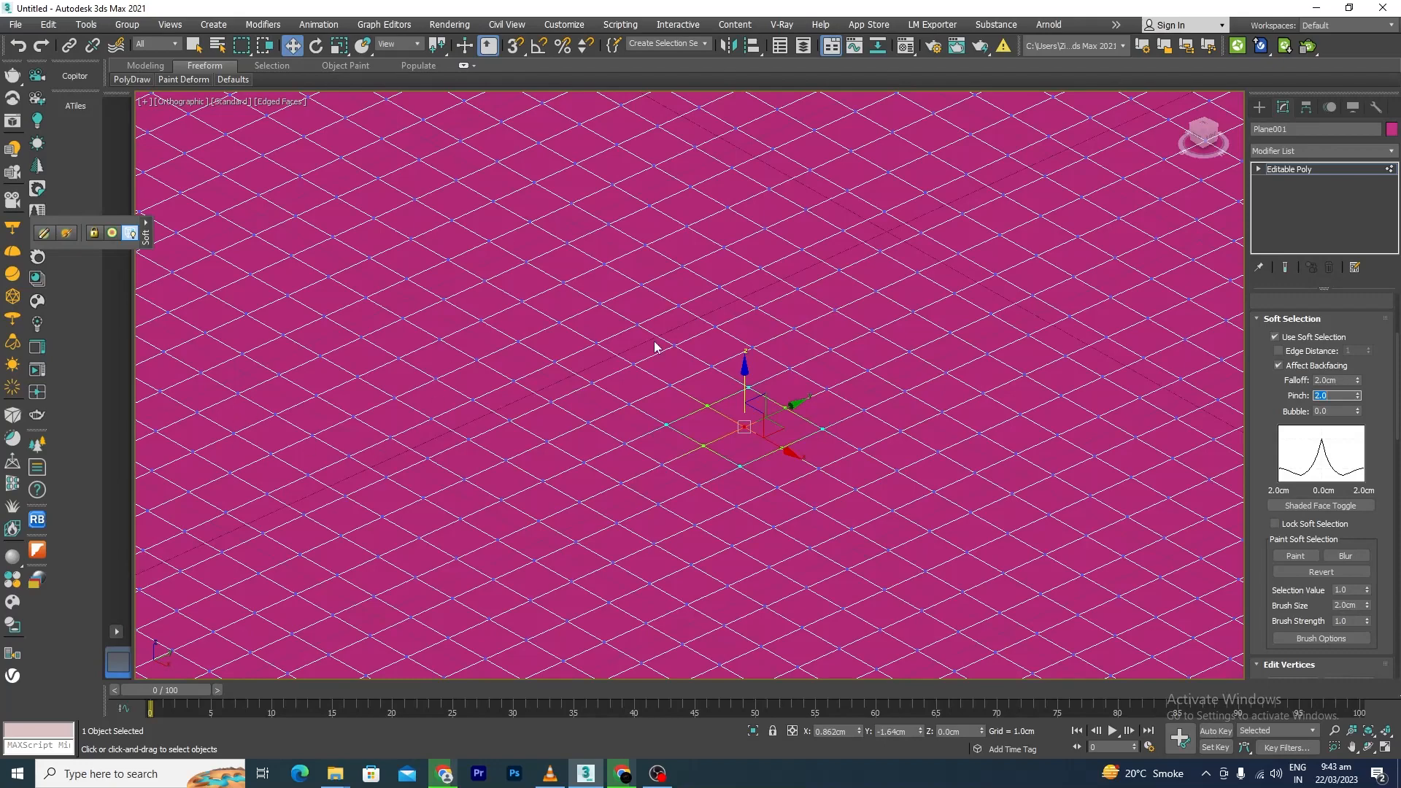
Try raising the selected vertex along Z with the sharply pinched falloff and undo the move.
scroll(748, 393, "down", 2)
left_click_drag(748, 368, 791, 230)
key("ctrl+z")
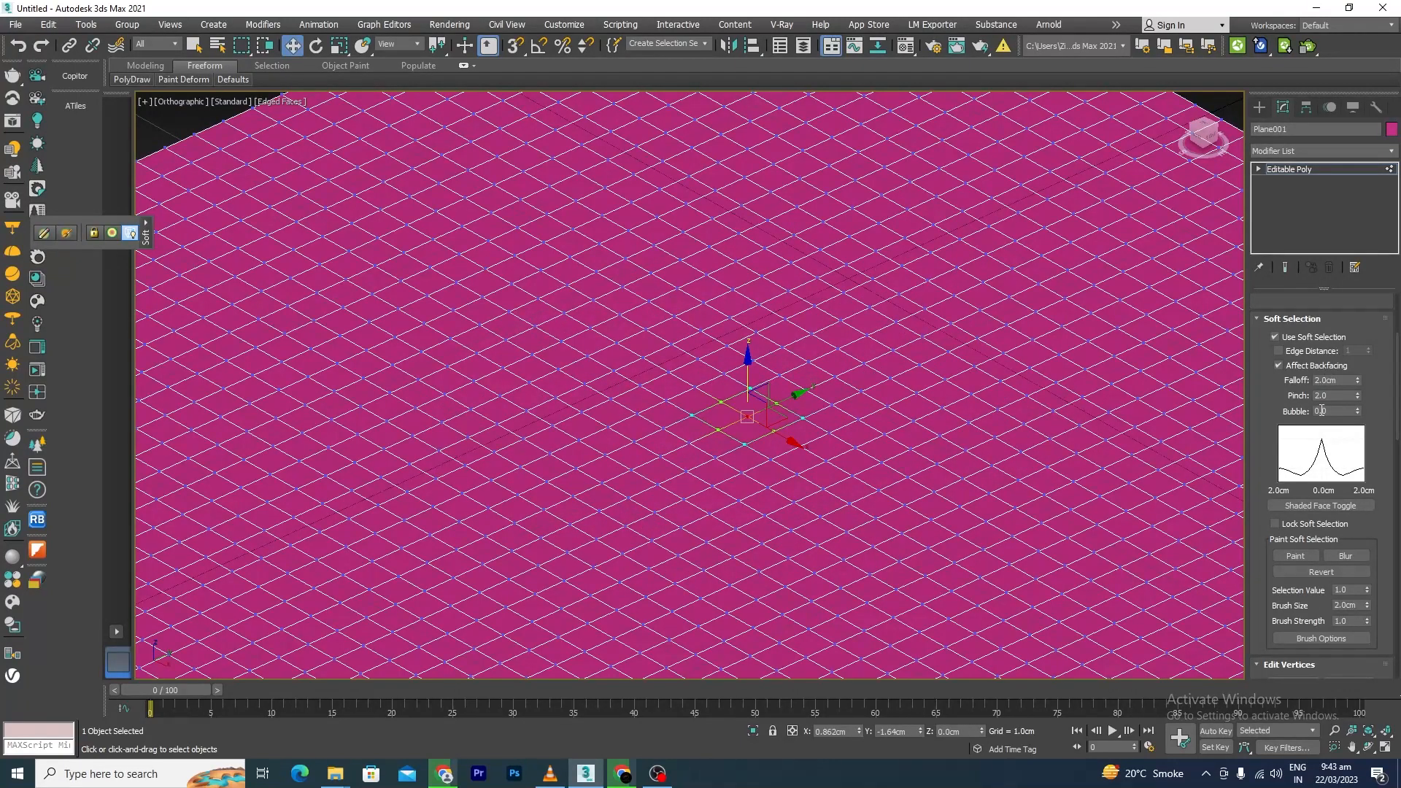
Set the soft selection's Bubble to 5.0 and raise the selected vertex to about 1.19 cm in Z.
left_click(1334, 411)
type("5")
key("Return")
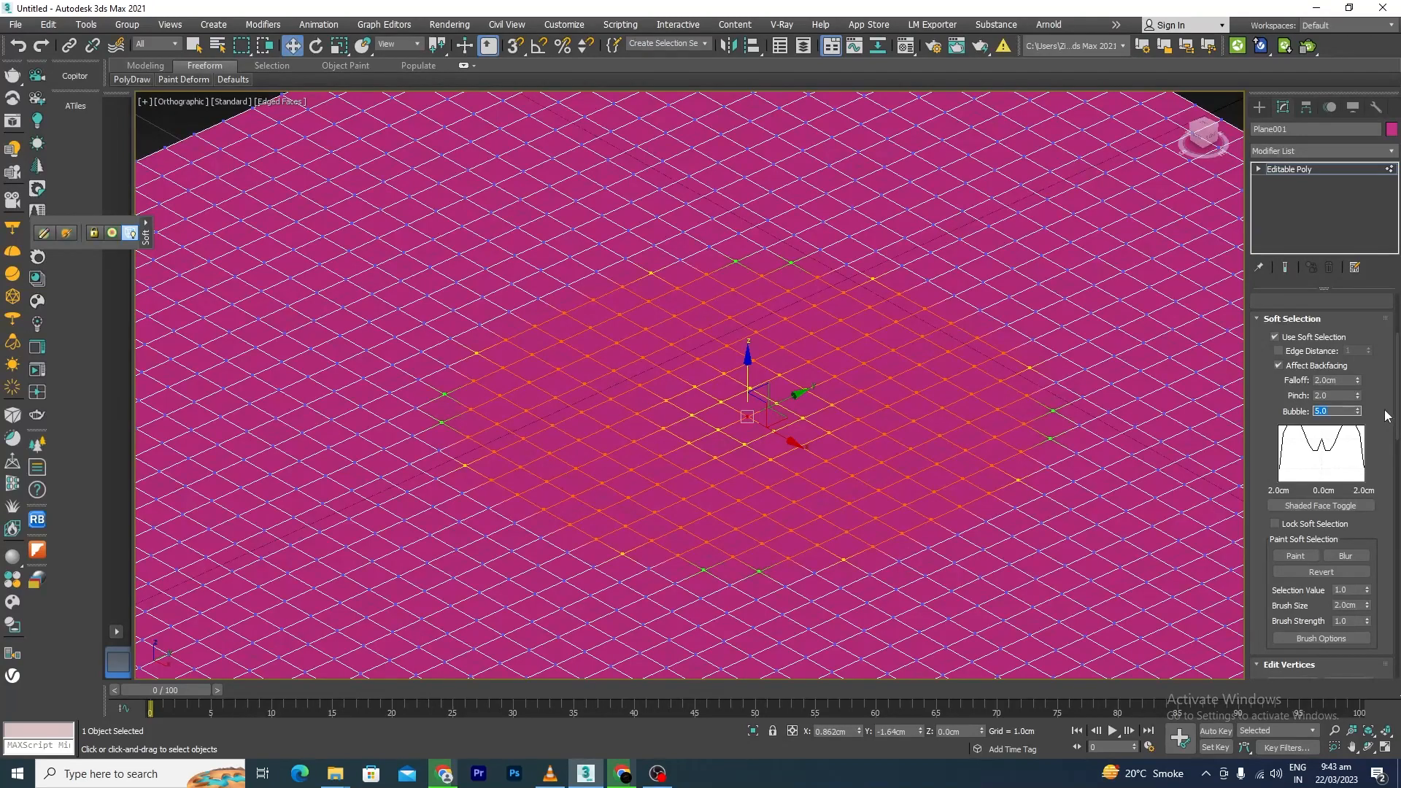
scroll(1387, 416, "up", 1)
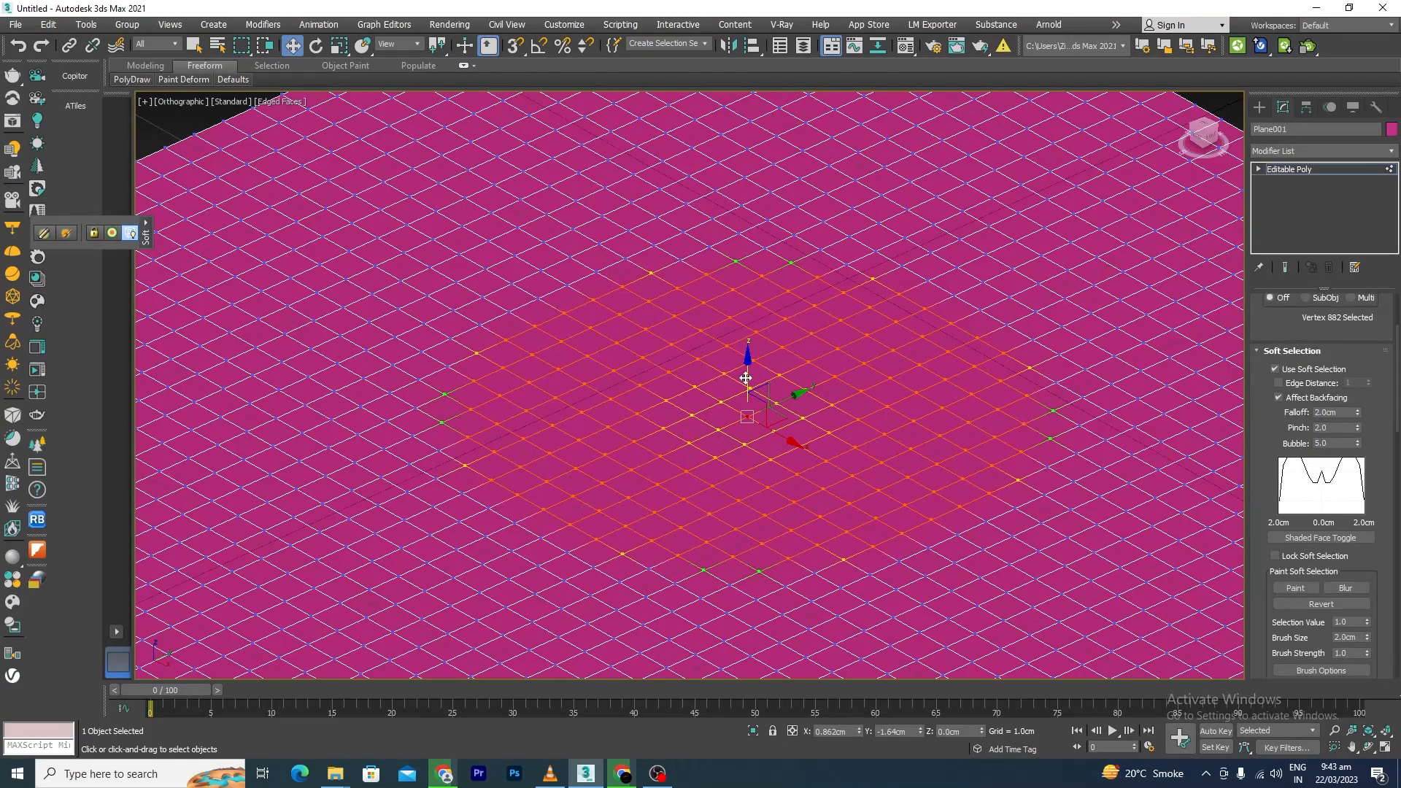
left_click_drag(748, 361, 1026, 356)
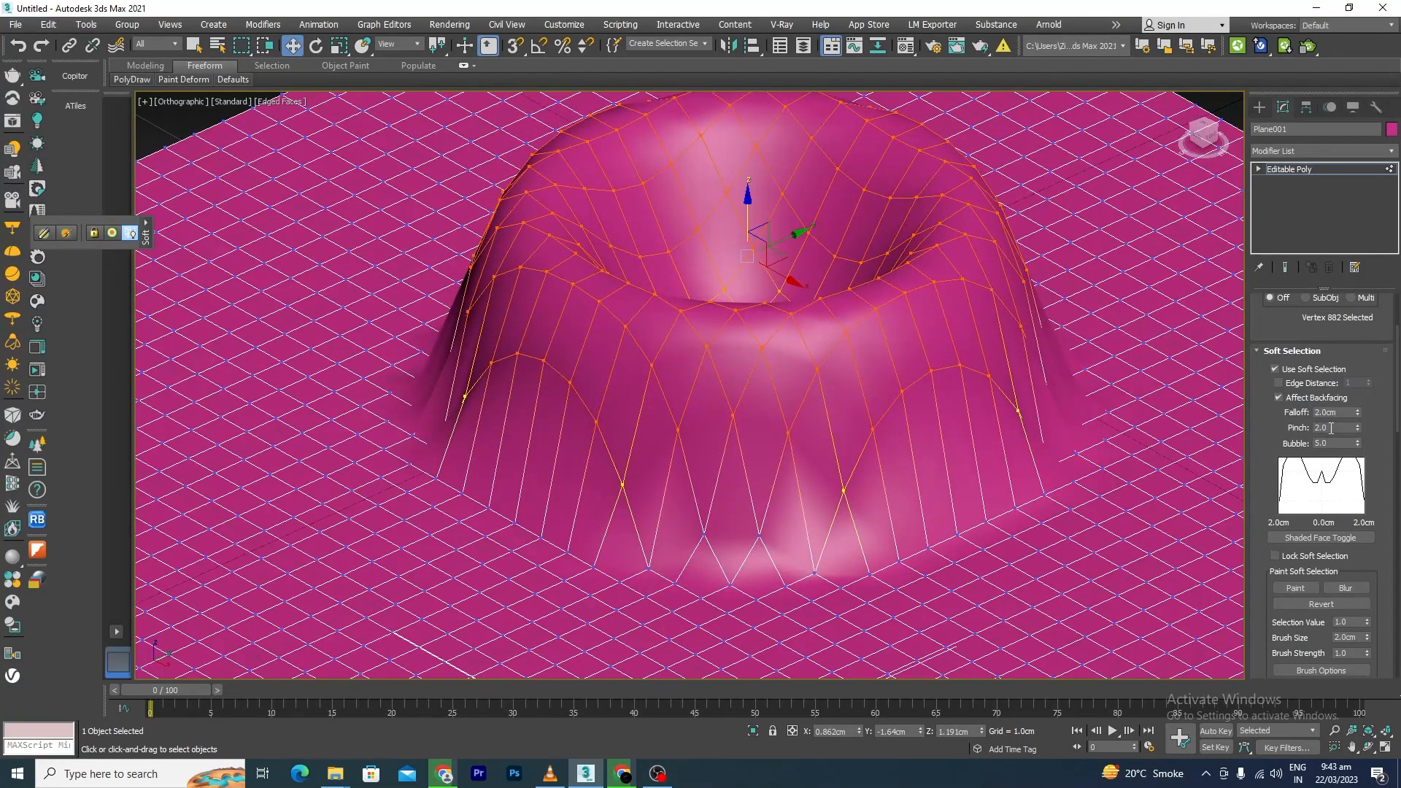
Set Pinch to 0 and try Bubble values of 50 and 0 on the ring-shaped bulge.
left_click_drag(1332, 429, 1276, 430)
type("0")
key("Return")
left_click(1324, 448)
type("50")
key("Return")
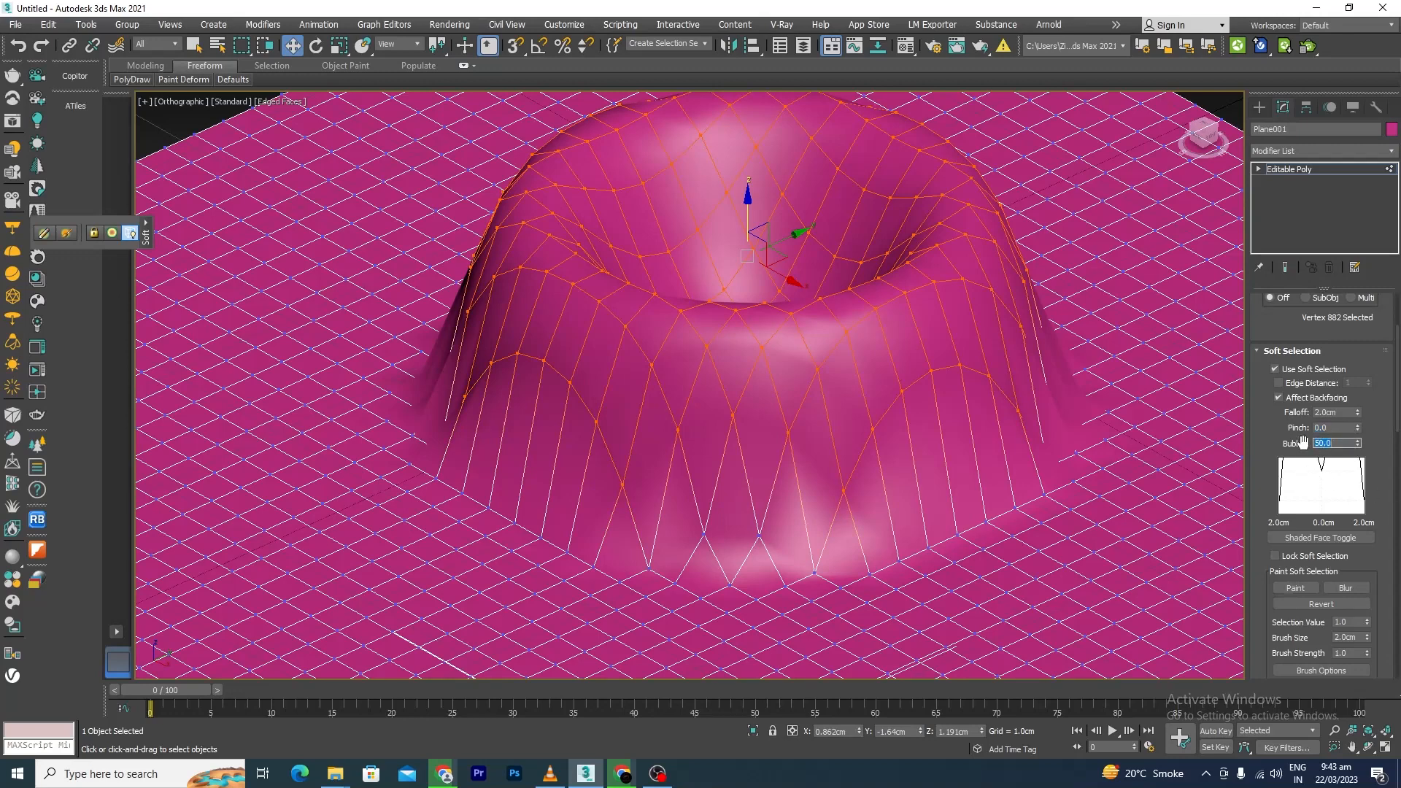
key("Return")
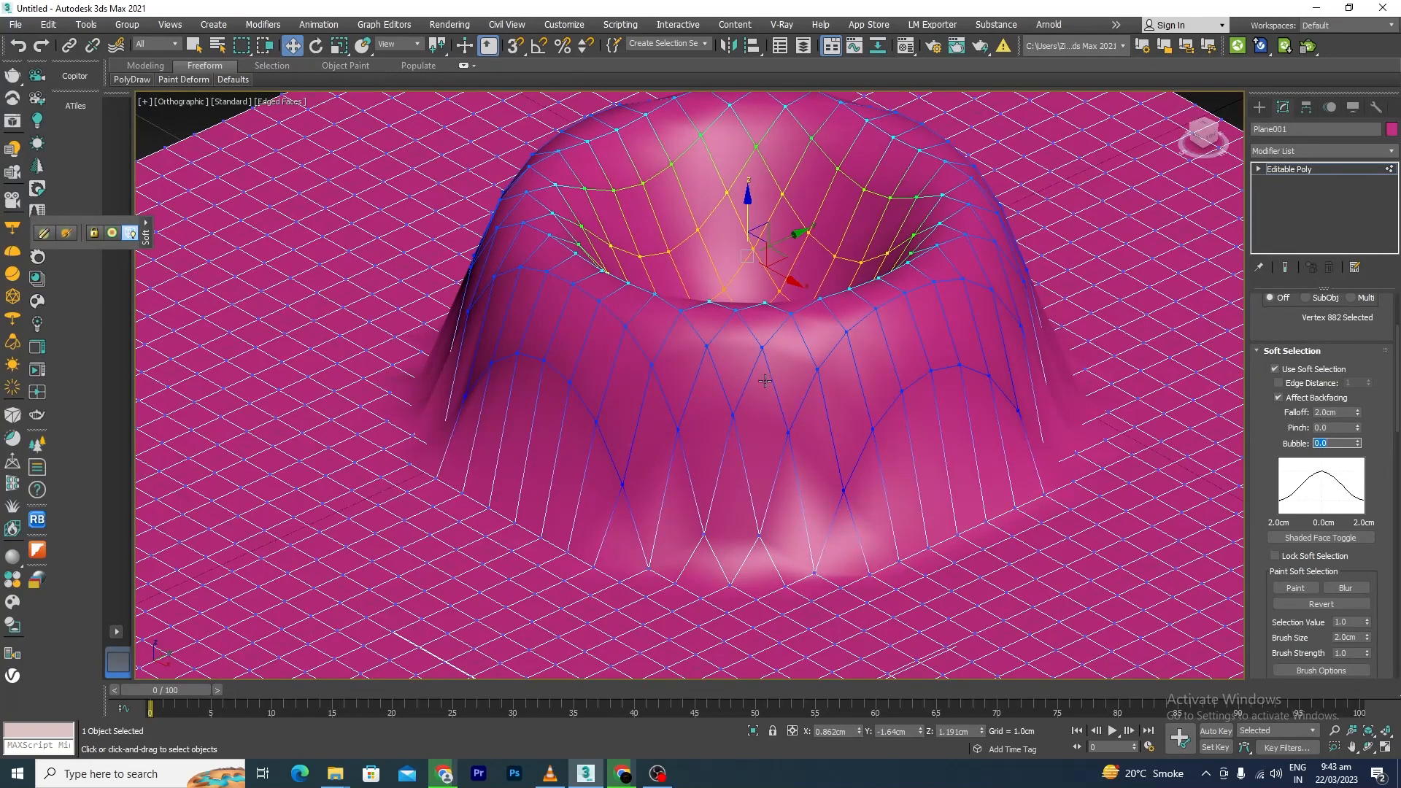
Undo the Bubble and Pinch changes and the ring-shaped bulge until the plane is flat.
scroll(655, 410, "down", 5)
left_click(979, 227)
key("ctrl+z")
key("ctrl+z")
key("ctrl+z")
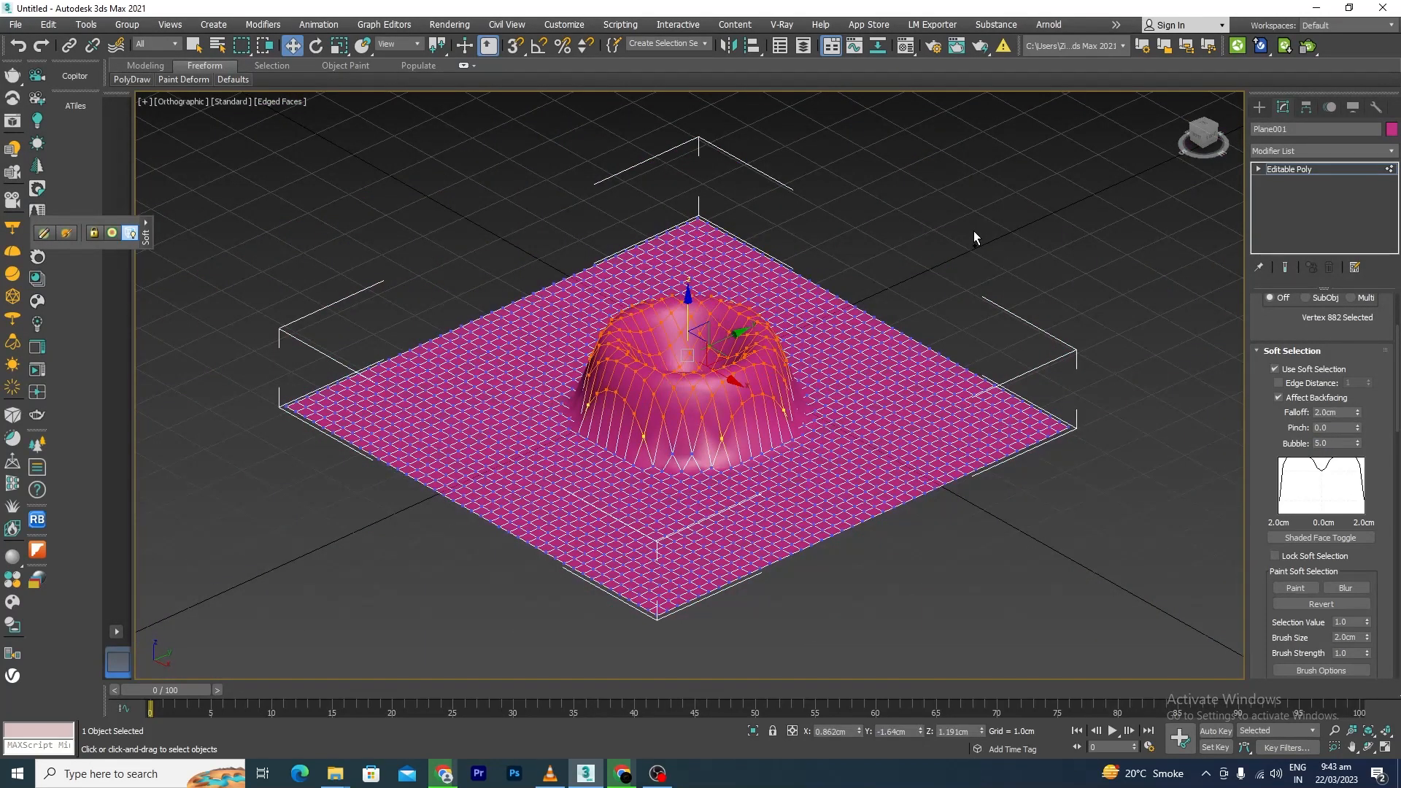
key("ctrl+z")
key("ctrl+z")
scroll(581, 425, "up", 3)
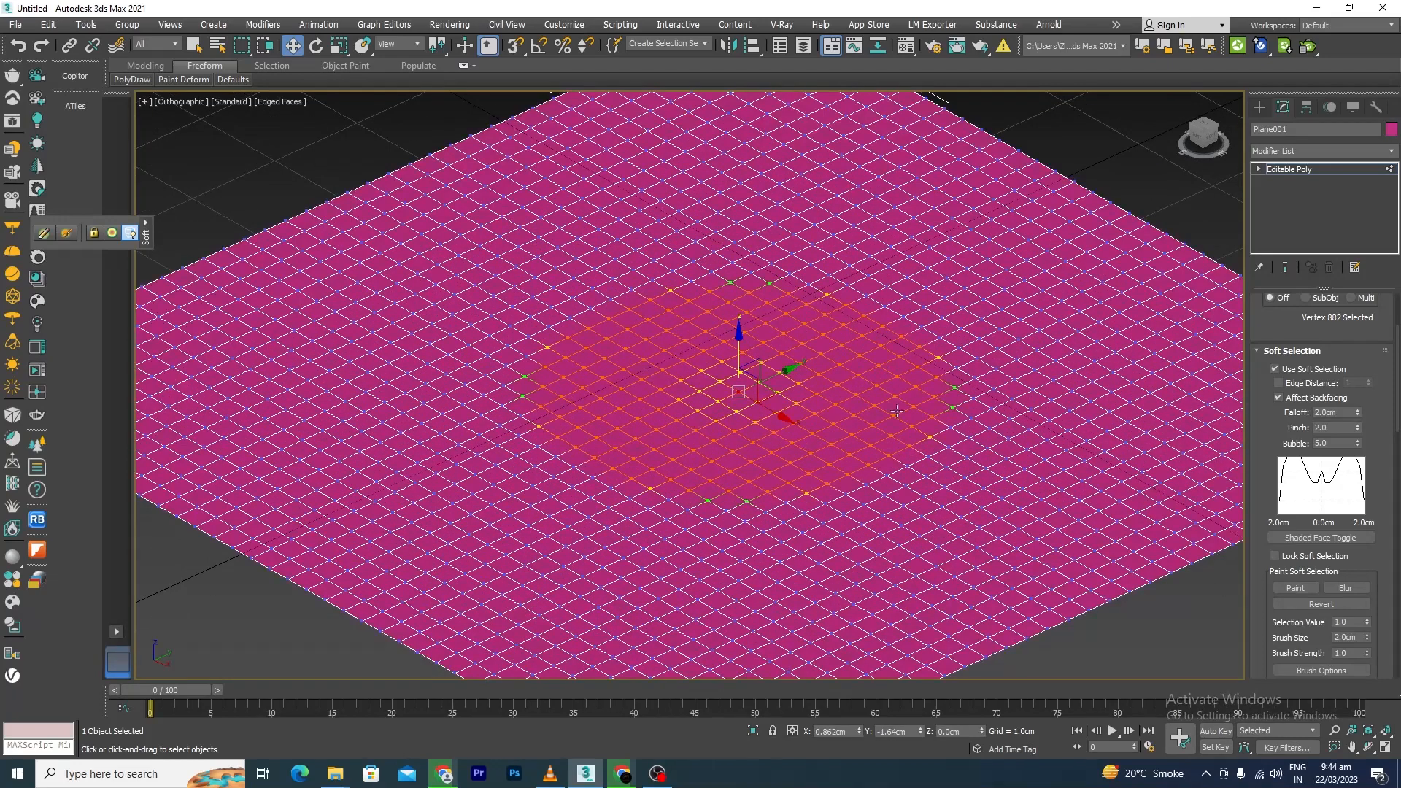
Reset the soft selection's Bubble and Pinch to 0.
double_click(1342, 432)
double_click(1342, 444)
type("0")
key("Return")
double_click(1340, 429)
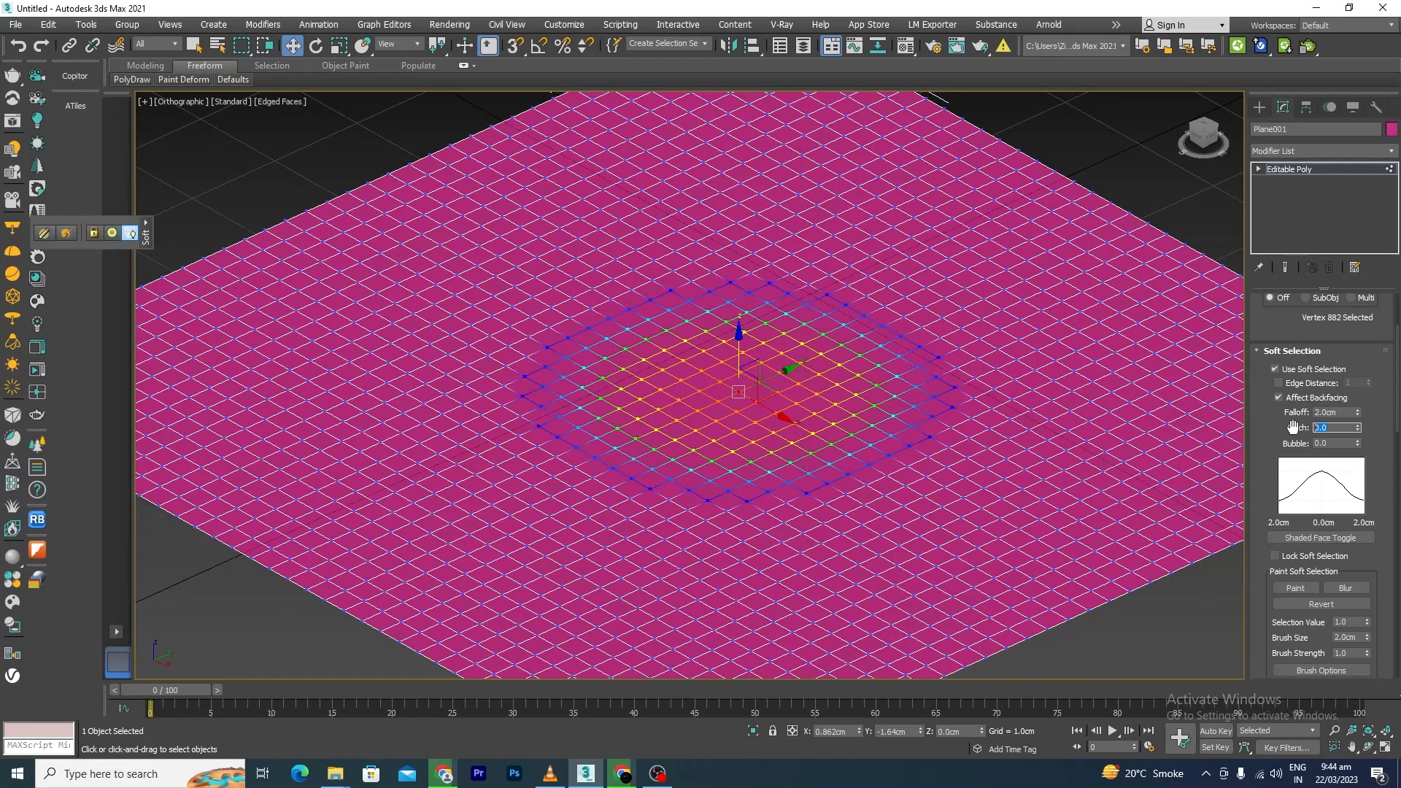
Set the soft selection's Pinch to 5.0 and Bubble to 1.0.
type("5")
left_click(1322, 443)
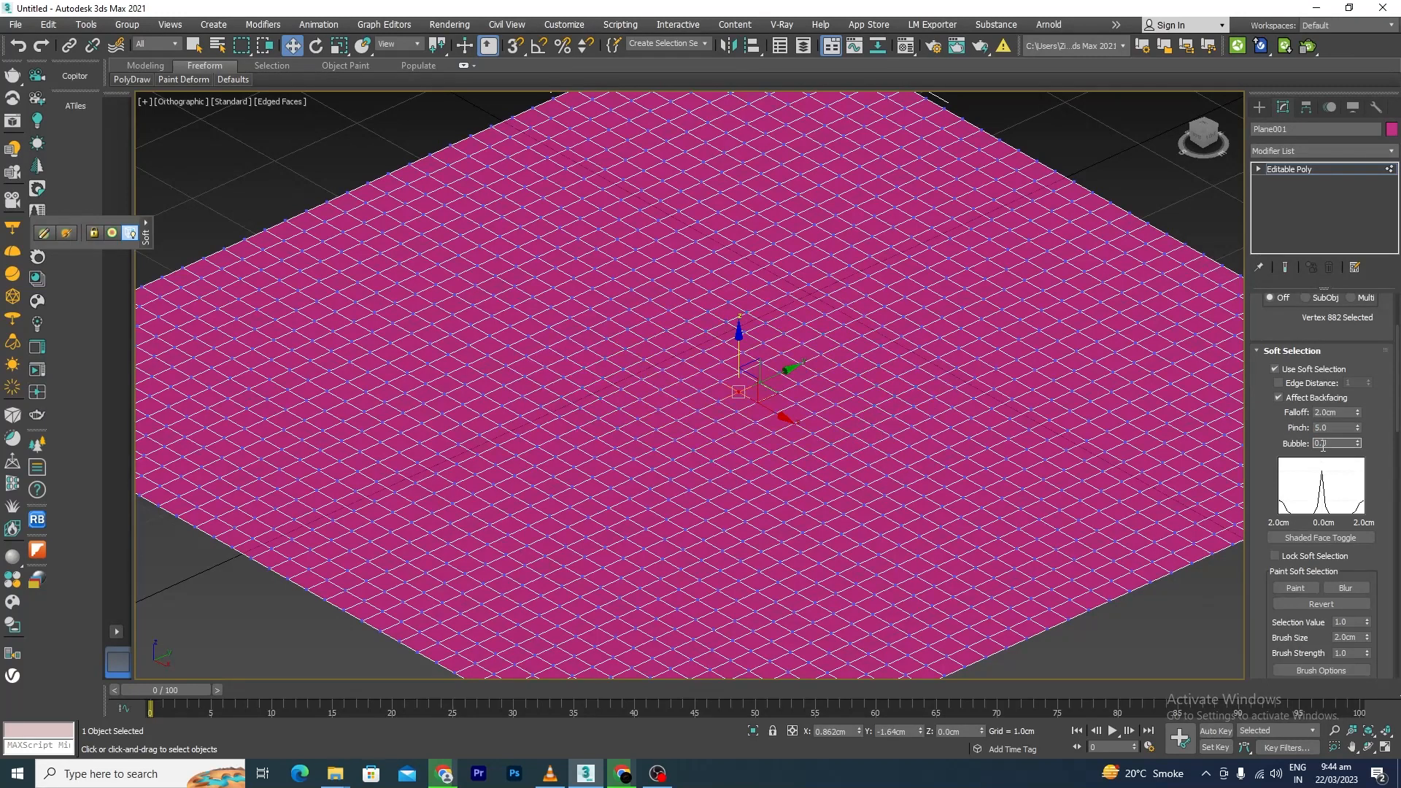
key("Return")
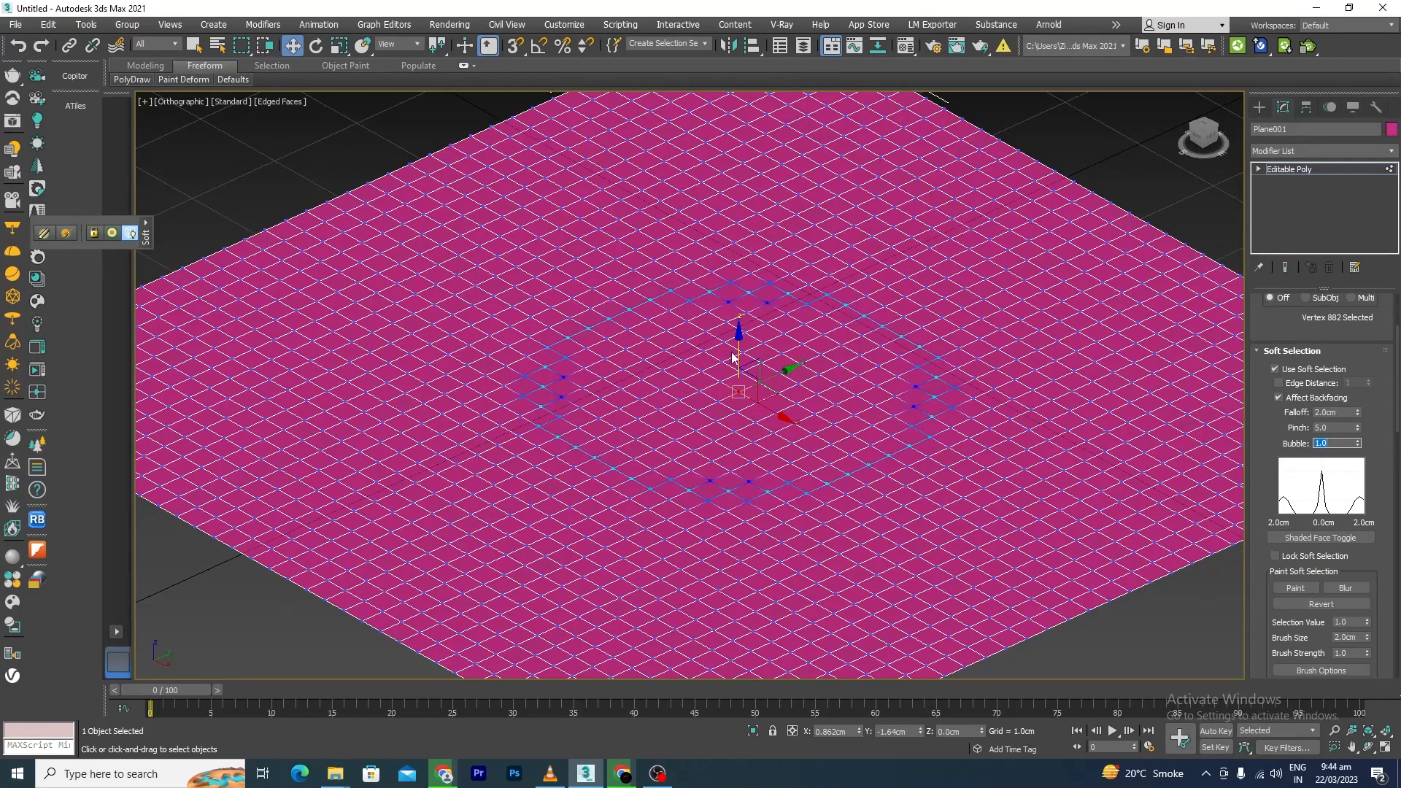
Form a crater by moving the selected vertex along Z to about 0.03 cm, and widen the Falloff to about 4.1 cm.
left_click_drag(738, 352, 754, 456)
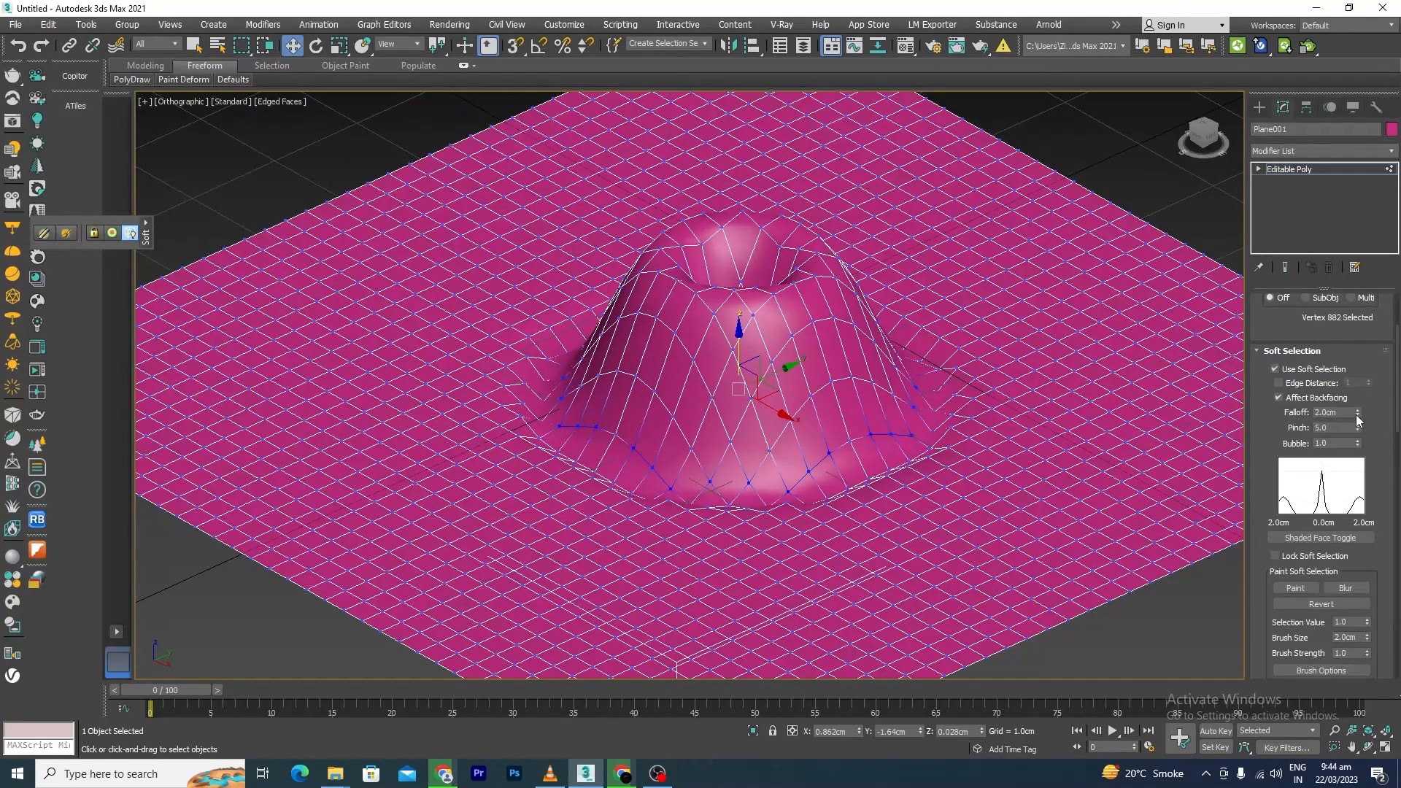
left_click_drag(1358, 414, 1356, 332)
scroll(667, 435, "down", 3)
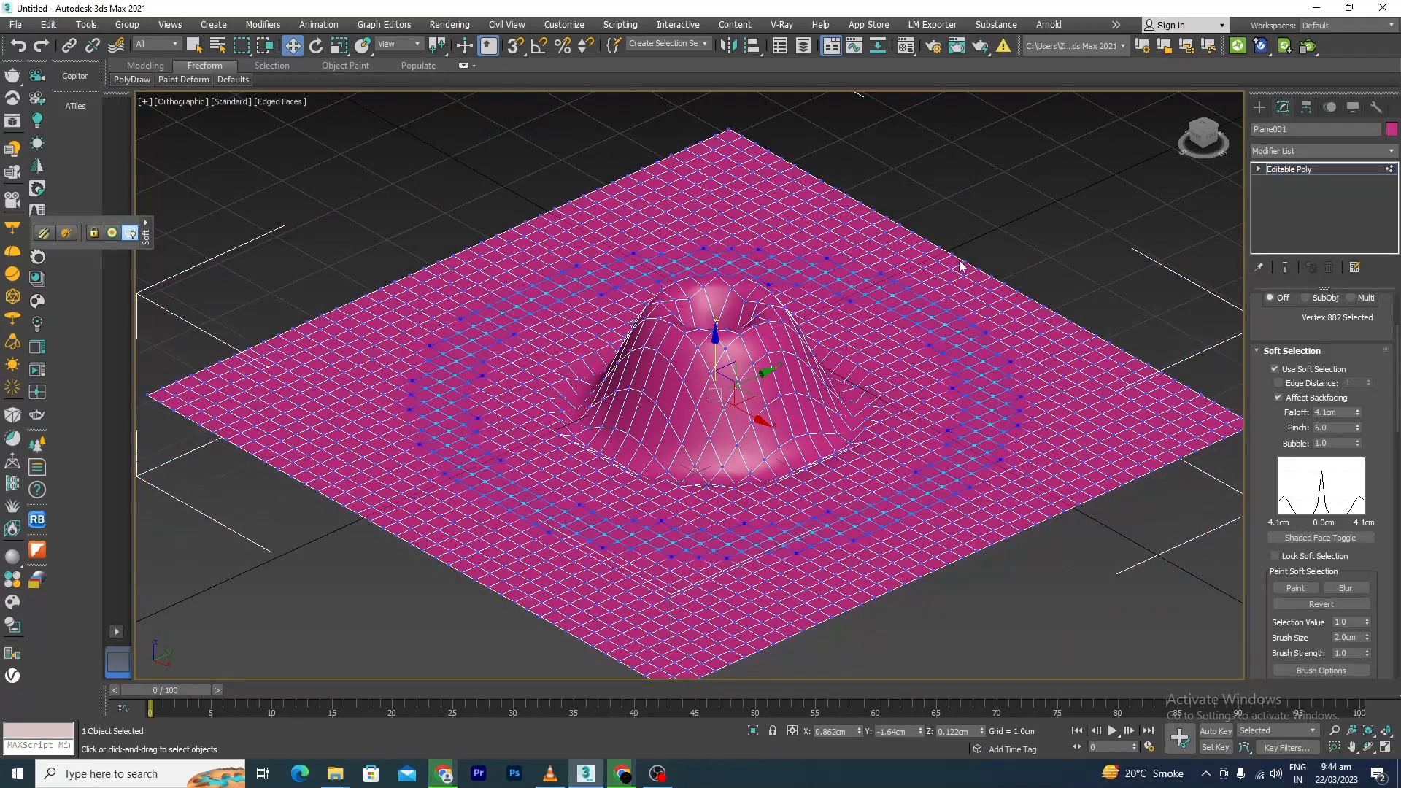
Undo the Falloff change and the crater's vertex moves to flatten the plane.
left_click(984, 239)
key("ctrl+z")
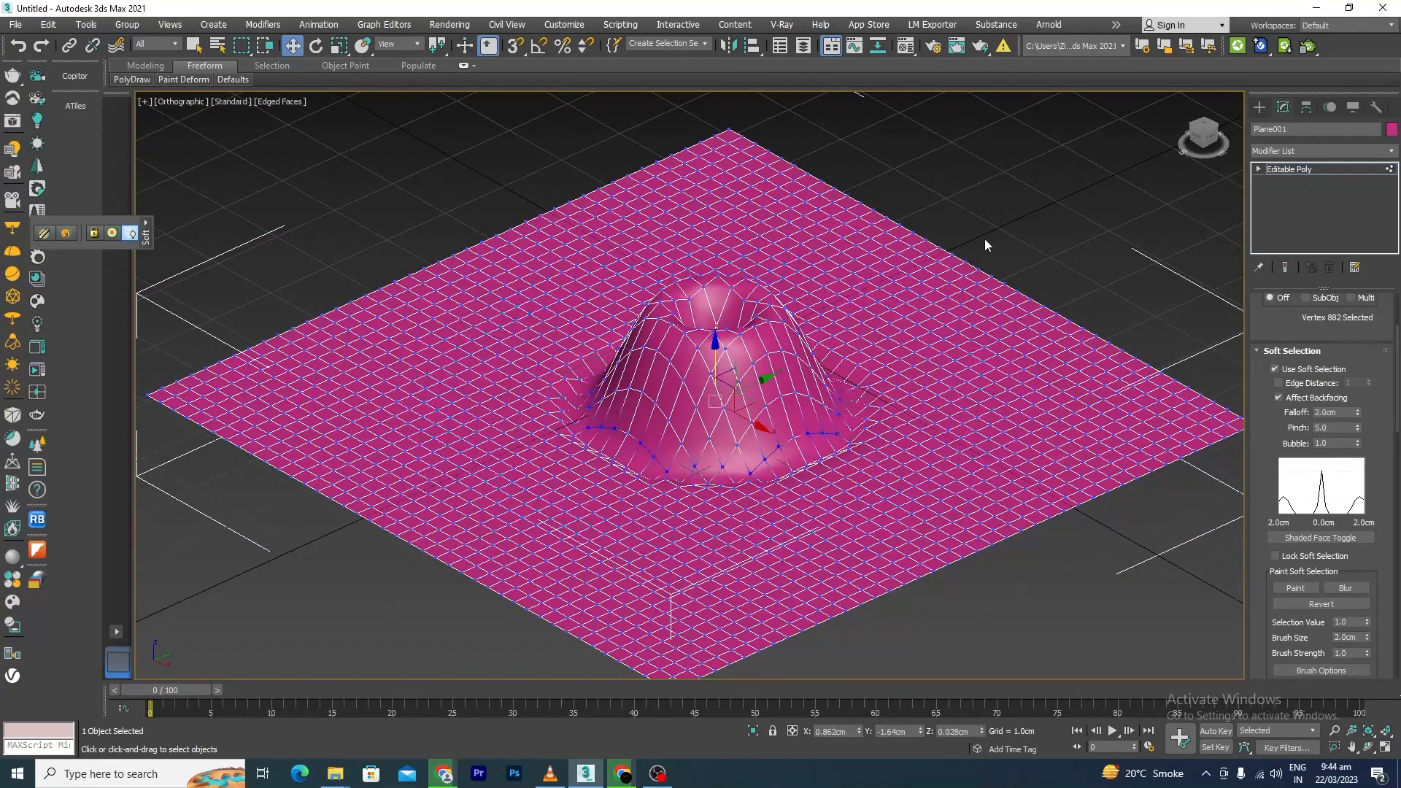
key("ctrl+z")
key("ctrl+z")
scroll(1333, 433, "up", 1)
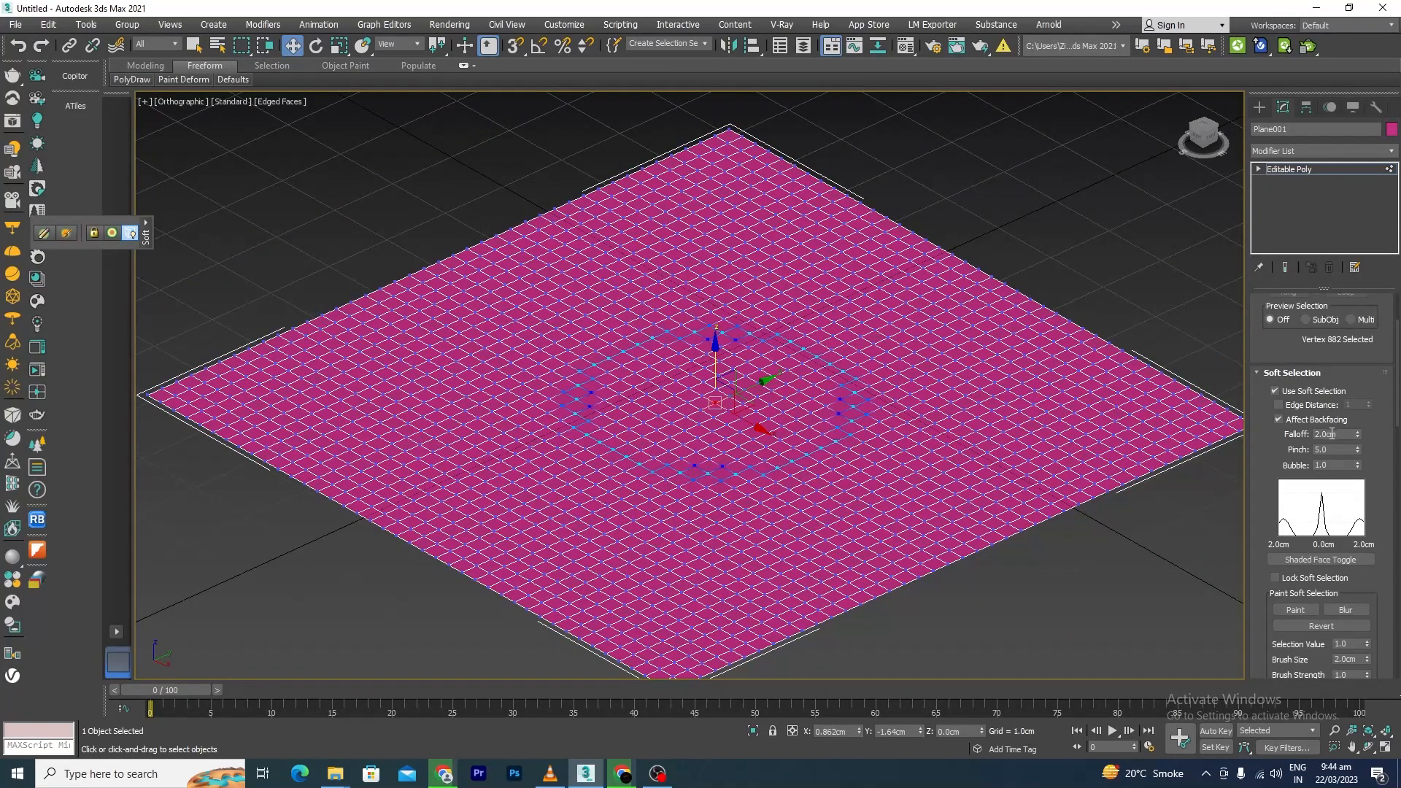
Increase the Falloff to about 2.76 cm and move the selected vertex along Z to about 0.17 cm.
left_click_drag(1359, 438, 1359, 425)
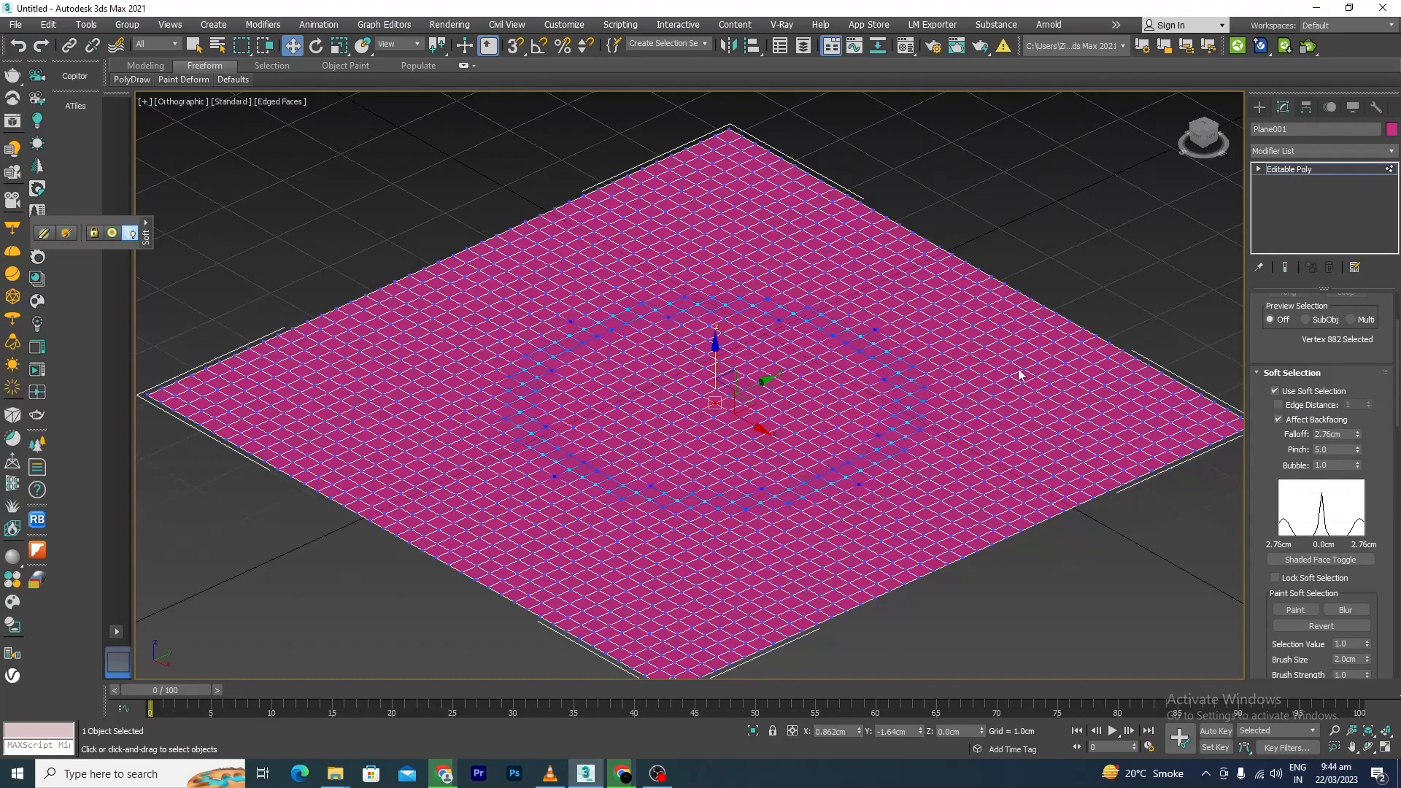
scroll(719, 406, "up", 3)
left_click_drag(730, 408, 798, 417)
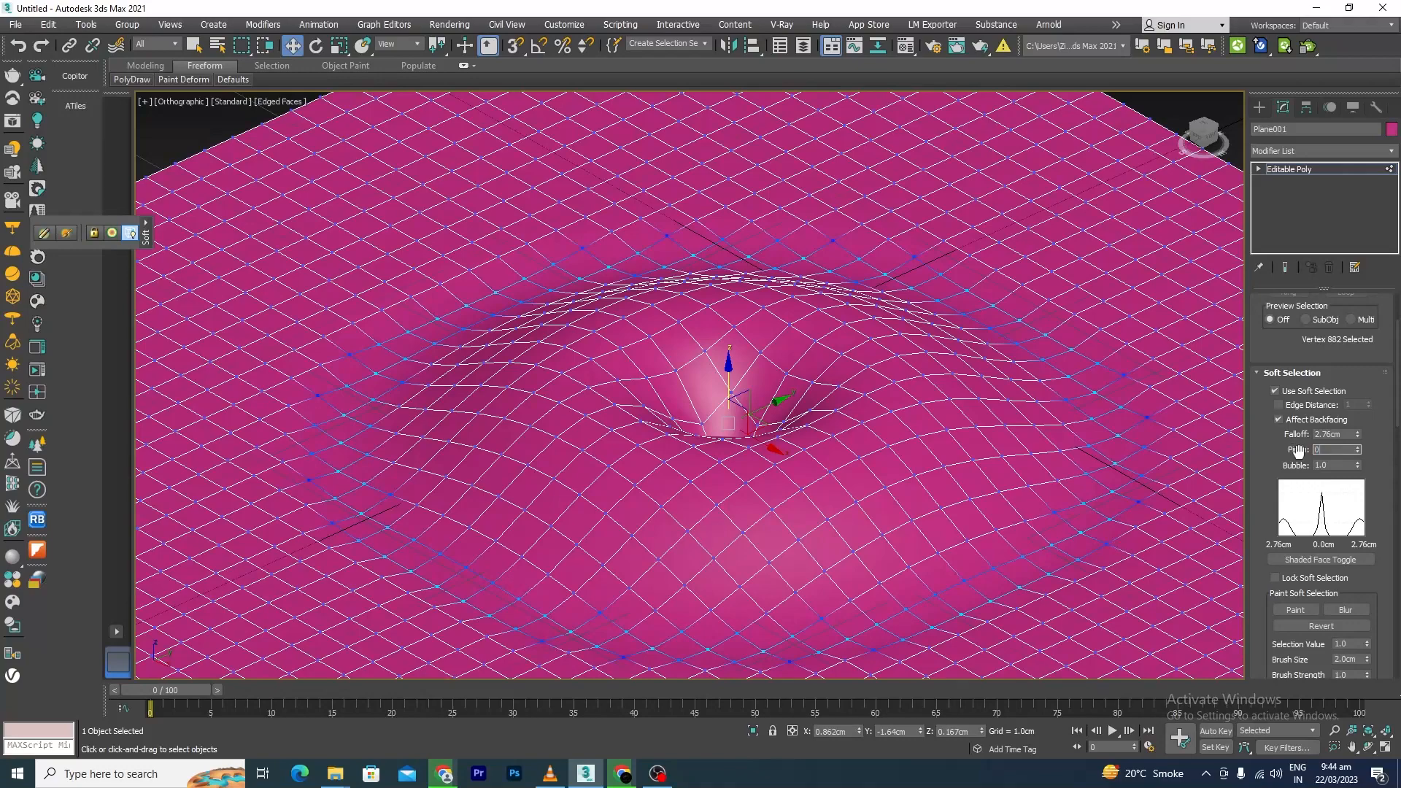
Set Pinch and Bubble to 0 for the soft selection on the shallow crater.
key("Tab")
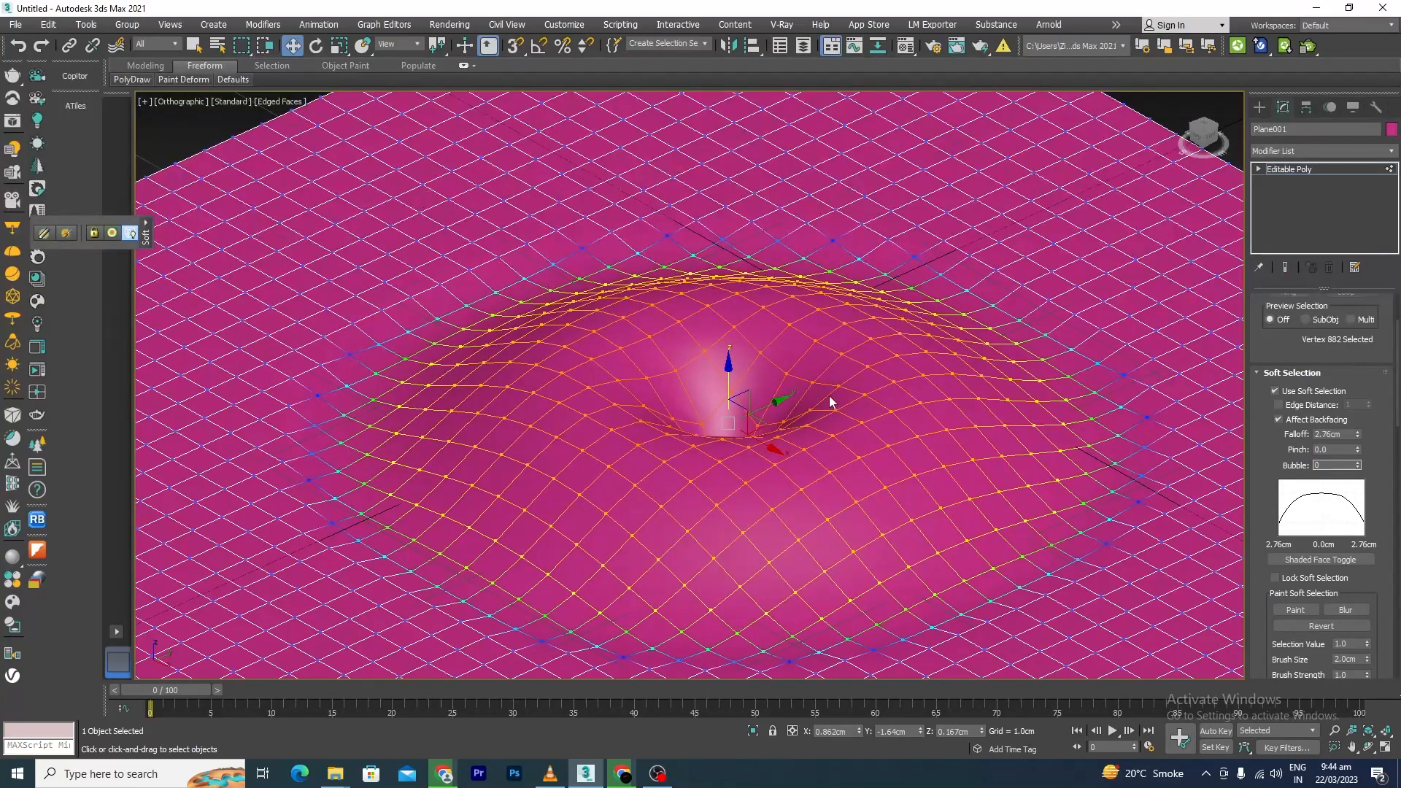
type("0")
scroll(874, 400, "down", 5)
key("Return")
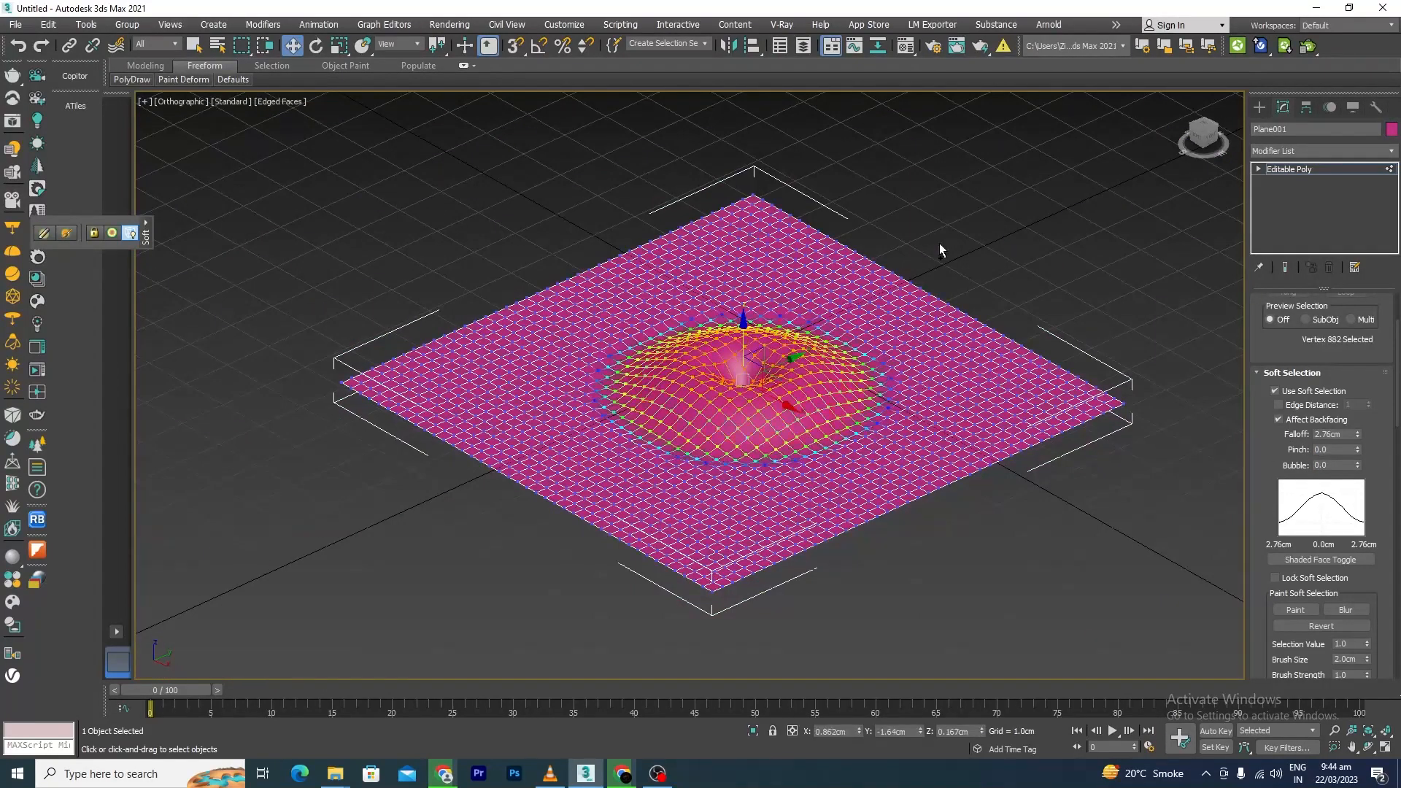
Undo the shallow crater and its soft selection changes, returning to the flat plane.
key("ctrl+z")
key("ctrl+z")
key("ctrl+z")
key("ctrl+z")
key("ctrl+z")
scroll(746, 414, "up", 6)
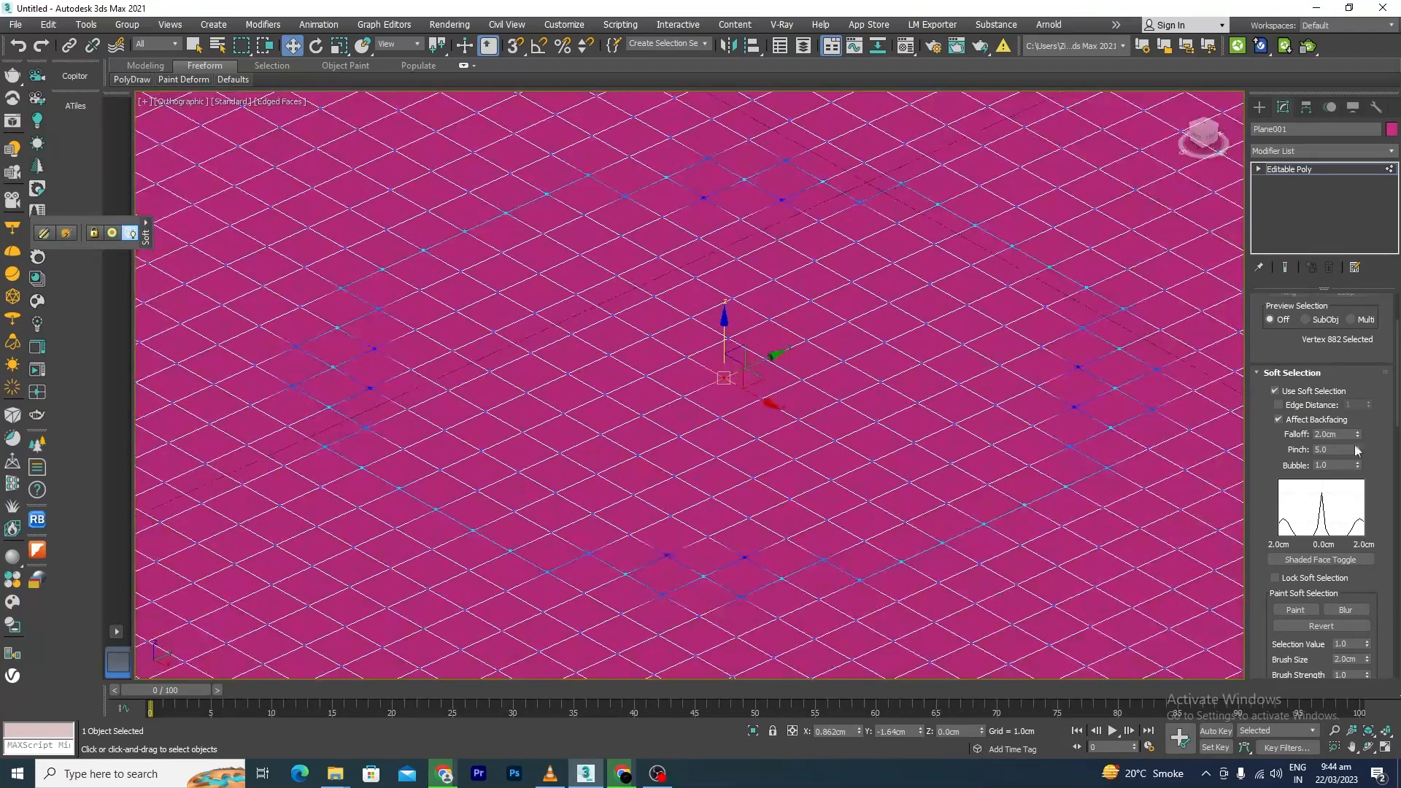
Set the soft selection's Pinch and Bubble to 0 and its Falloff to 5 cm.
type("0")
key("Tab")
type("0")
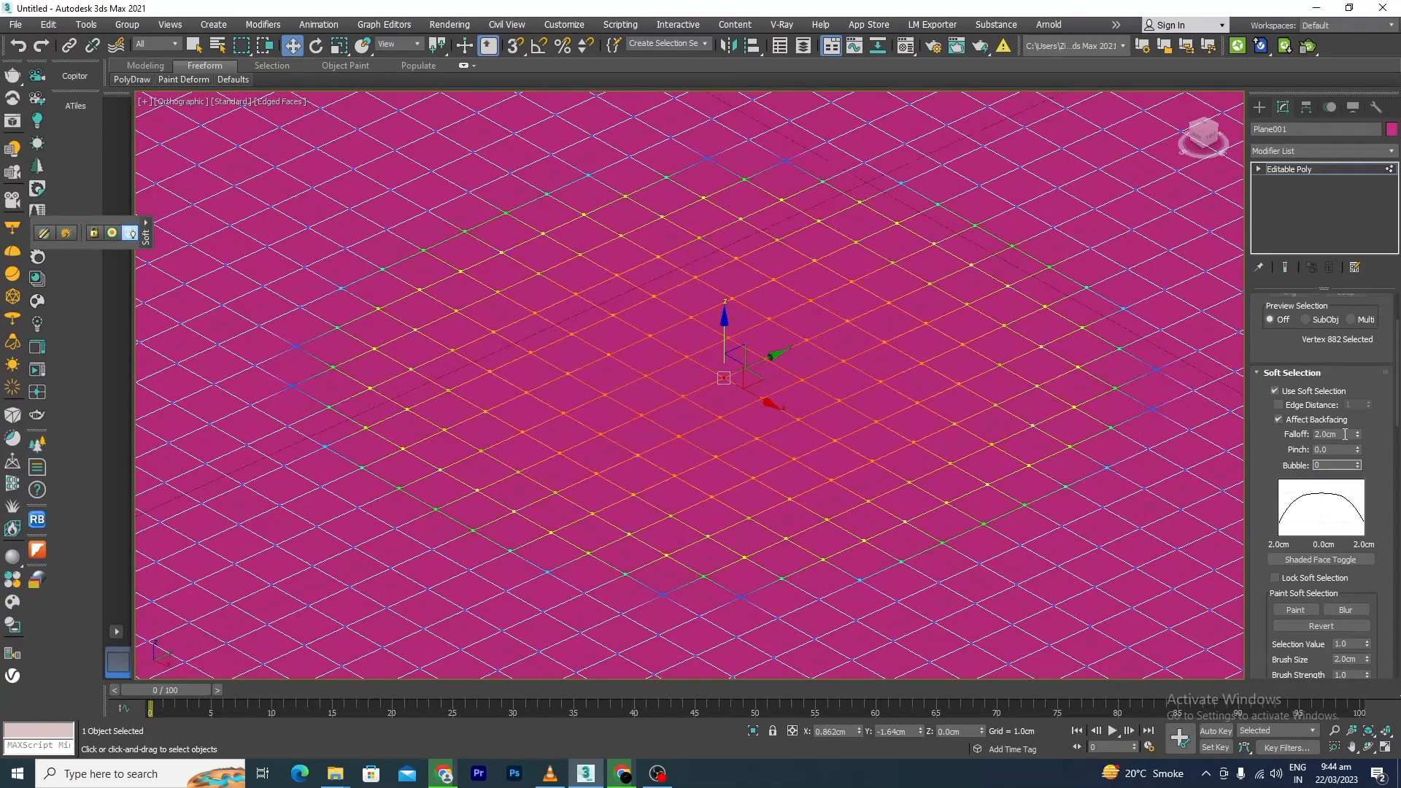
key("Tab")
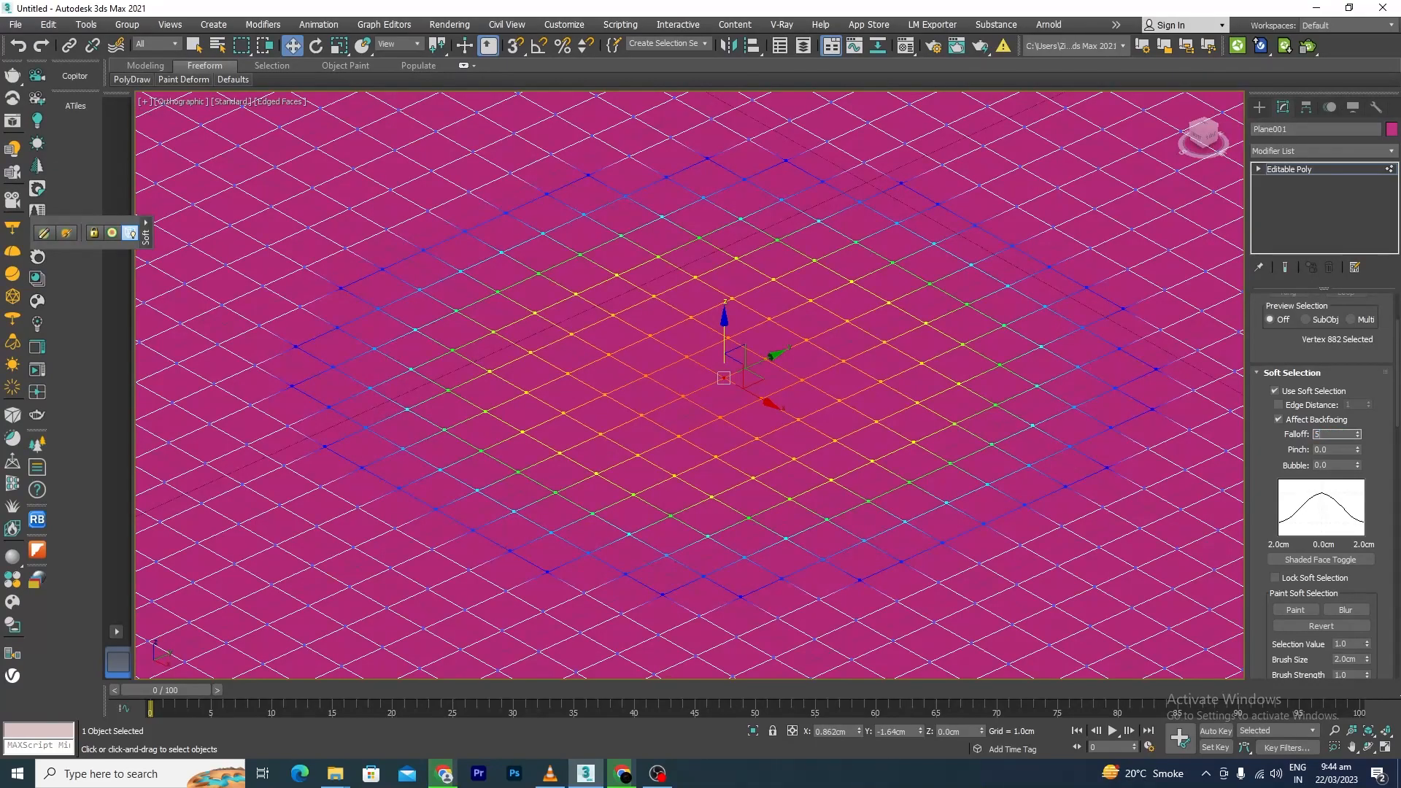
type("5")
key("Return")
Raise the selected vertex in two pulls to about 4.41 cm in Z to form a tall, smooth hill.
scroll(769, 360, "down", 6)
scroll(856, 394, "up", 4)
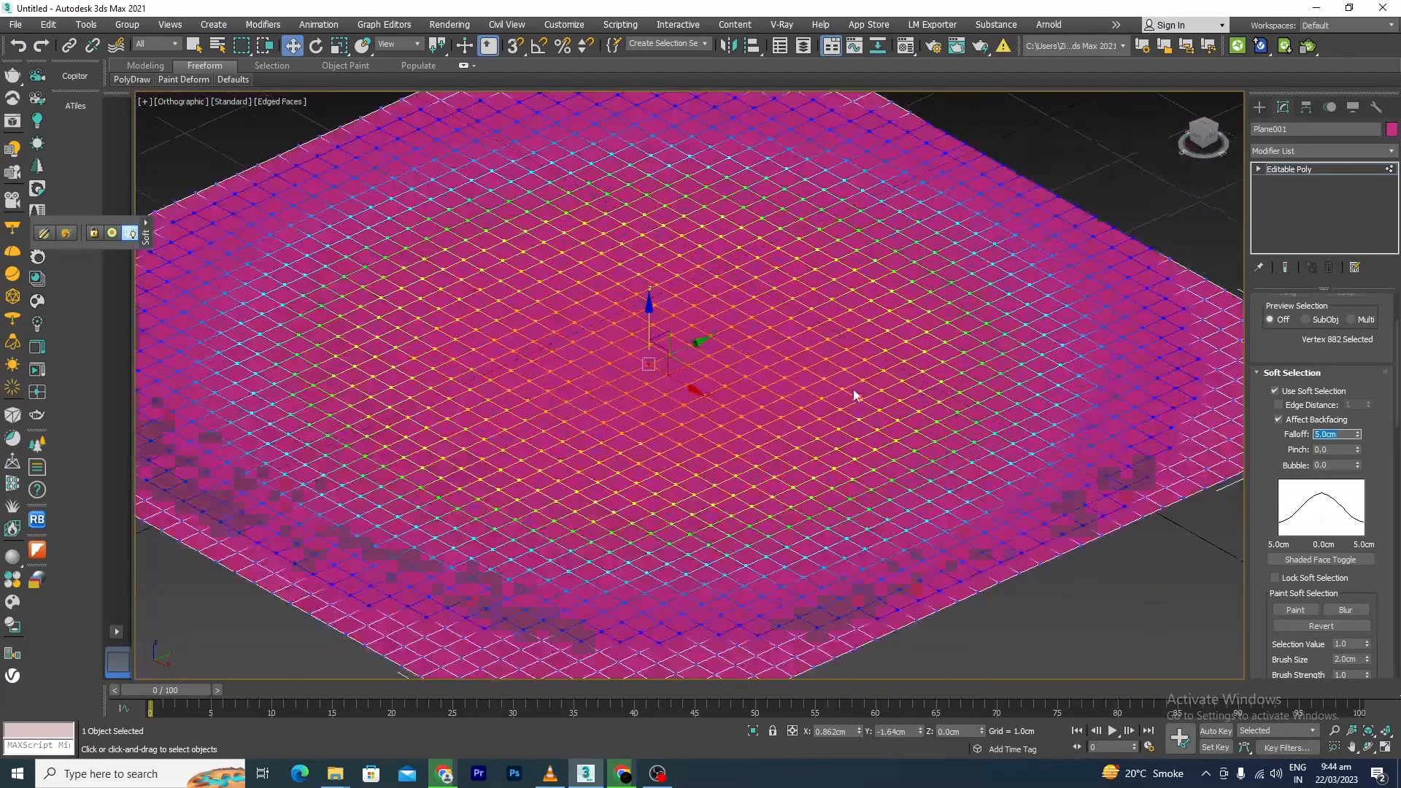
scroll(855, 395, "down", 4)
left_click_drag(712, 325, 720, 115)
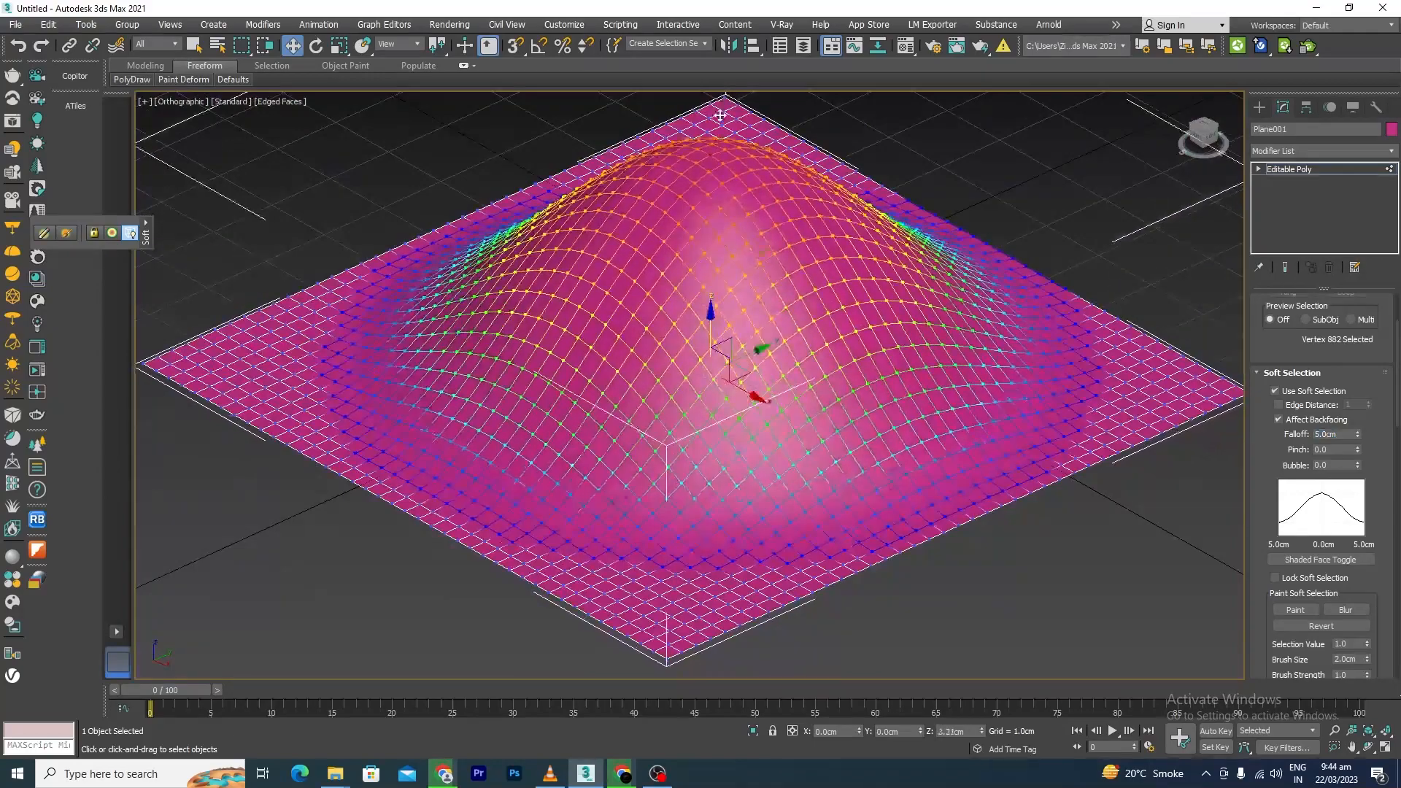
scroll(720, 115, "down", 3)
left_click_drag(716, 261, 736, 151)
mouse_move(964, 477)
middle_mouse_down("alt")
mouse_move(835, 505)
mouse_move(829, 462)
mouse_move(960, 488)
middle_mouse_up("alt")
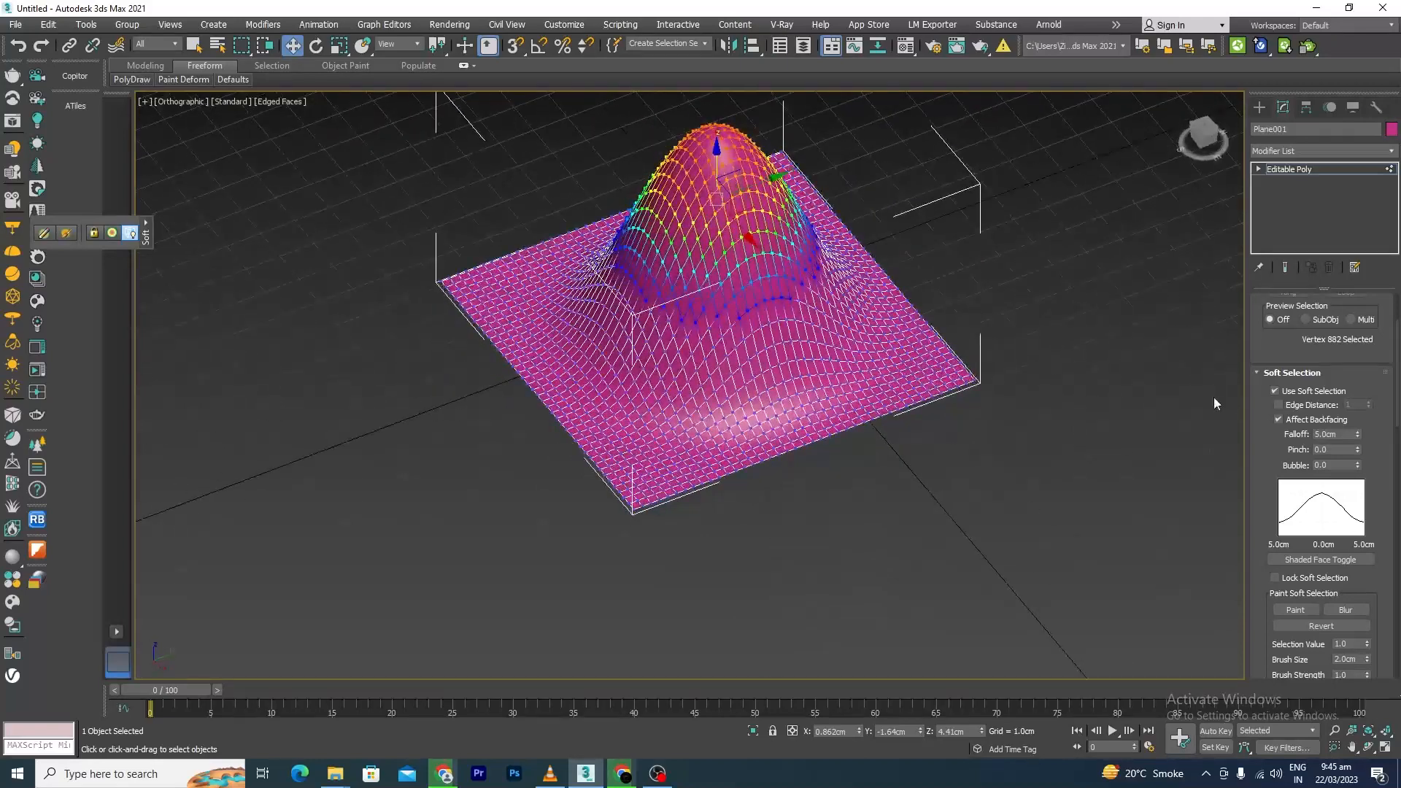
Set the soft selection's Falloff to 0 and clear the vertex selection.
double_click(1346, 435)
type("0")
key("Return")
left_click(940, 269)
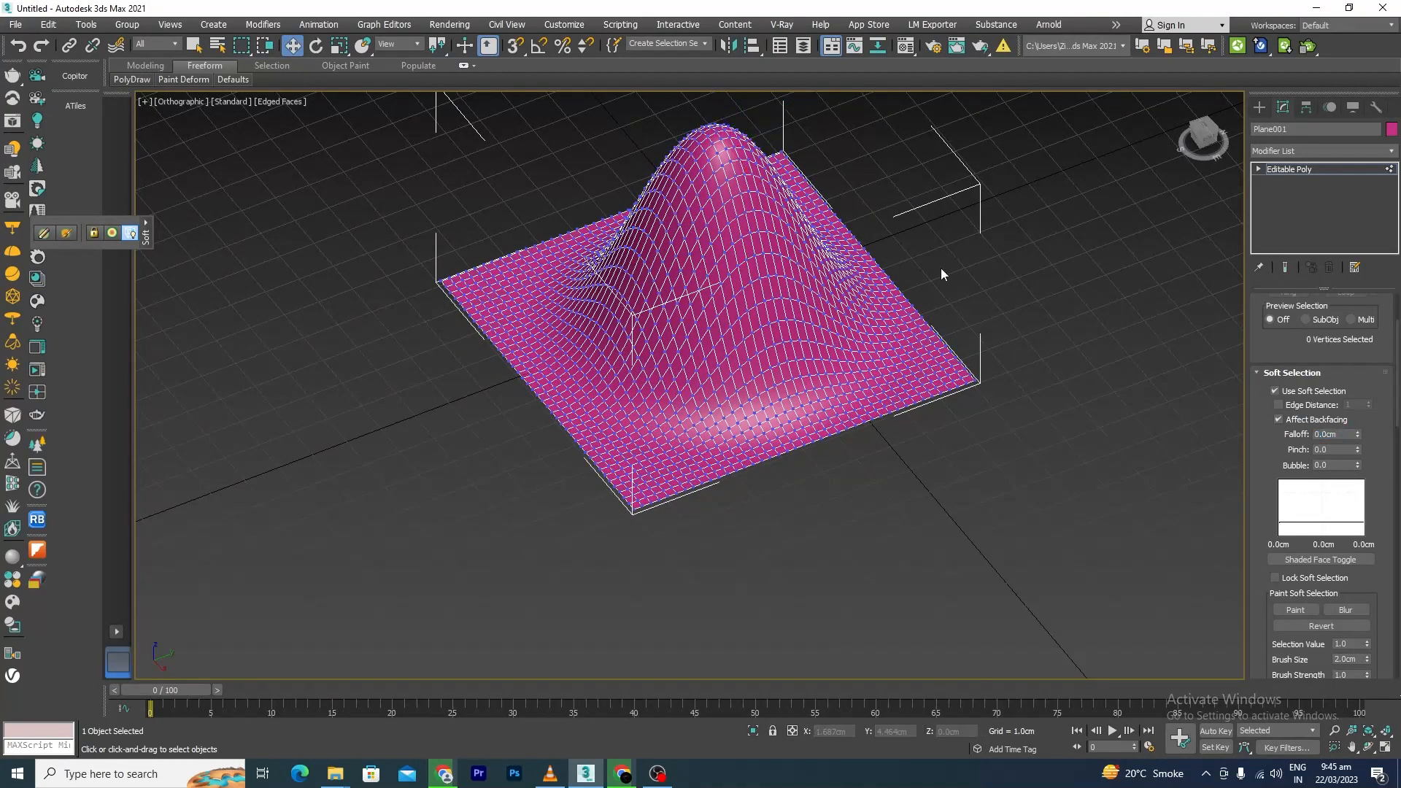
Create a second plane with 40 by 40 segments beside the hill and convert it to Editable Poly.
scroll(861, 438, "down", 5)
middle_click_drag(861, 441, 795, 457, "alt")
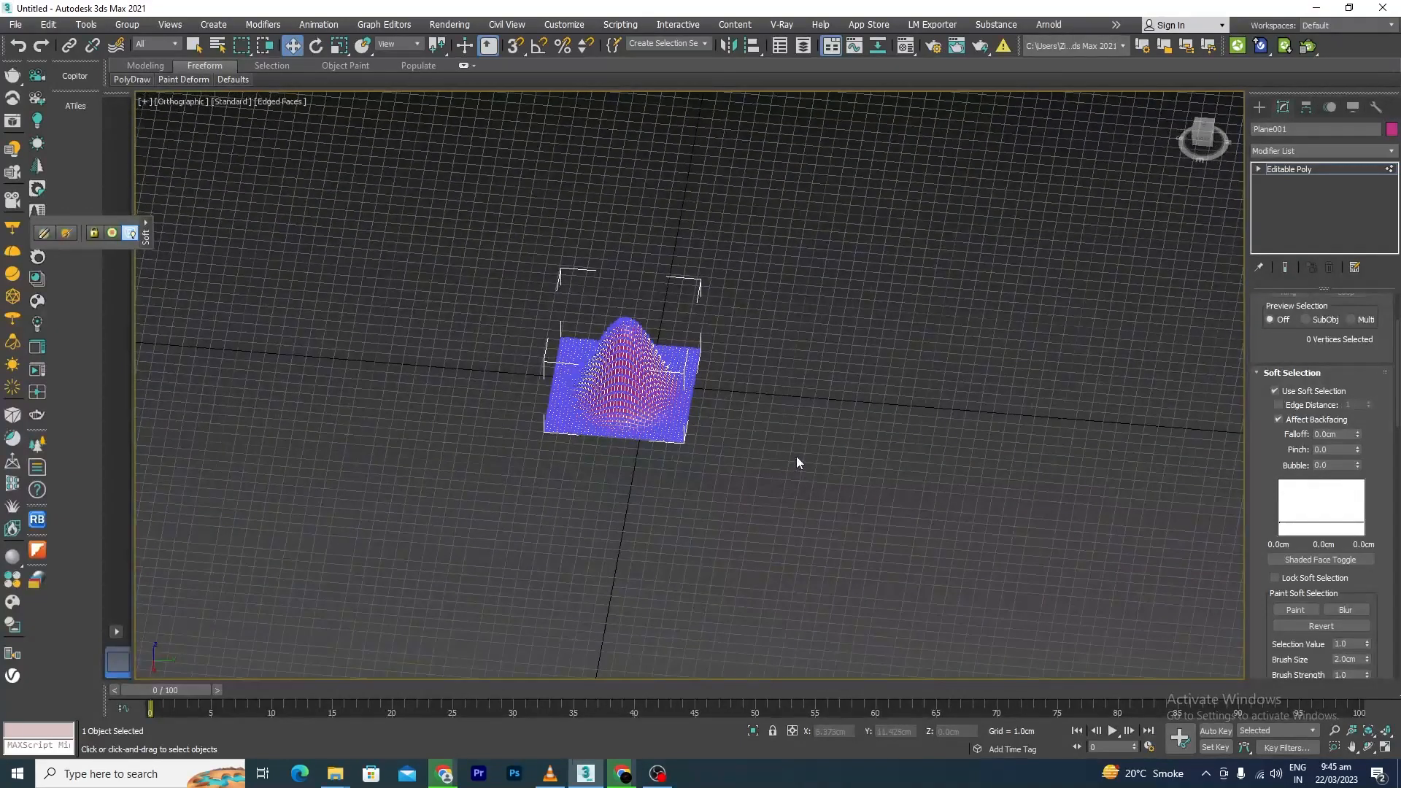
left_click(1260, 107)
left_click(1350, 256)
scroll(829, 372, "up", 5)
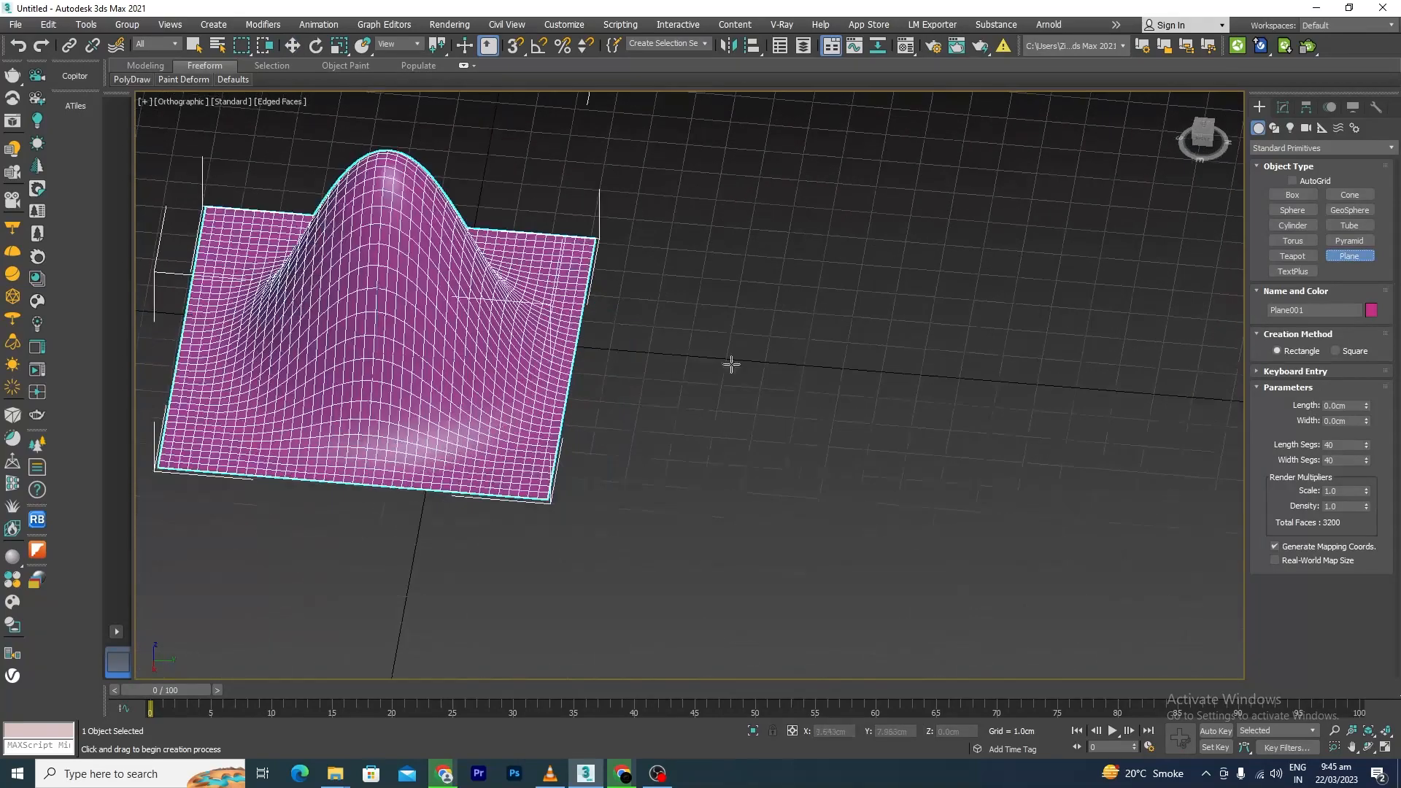
left_click_drag(717, 319, 1095, 612)
key("w")
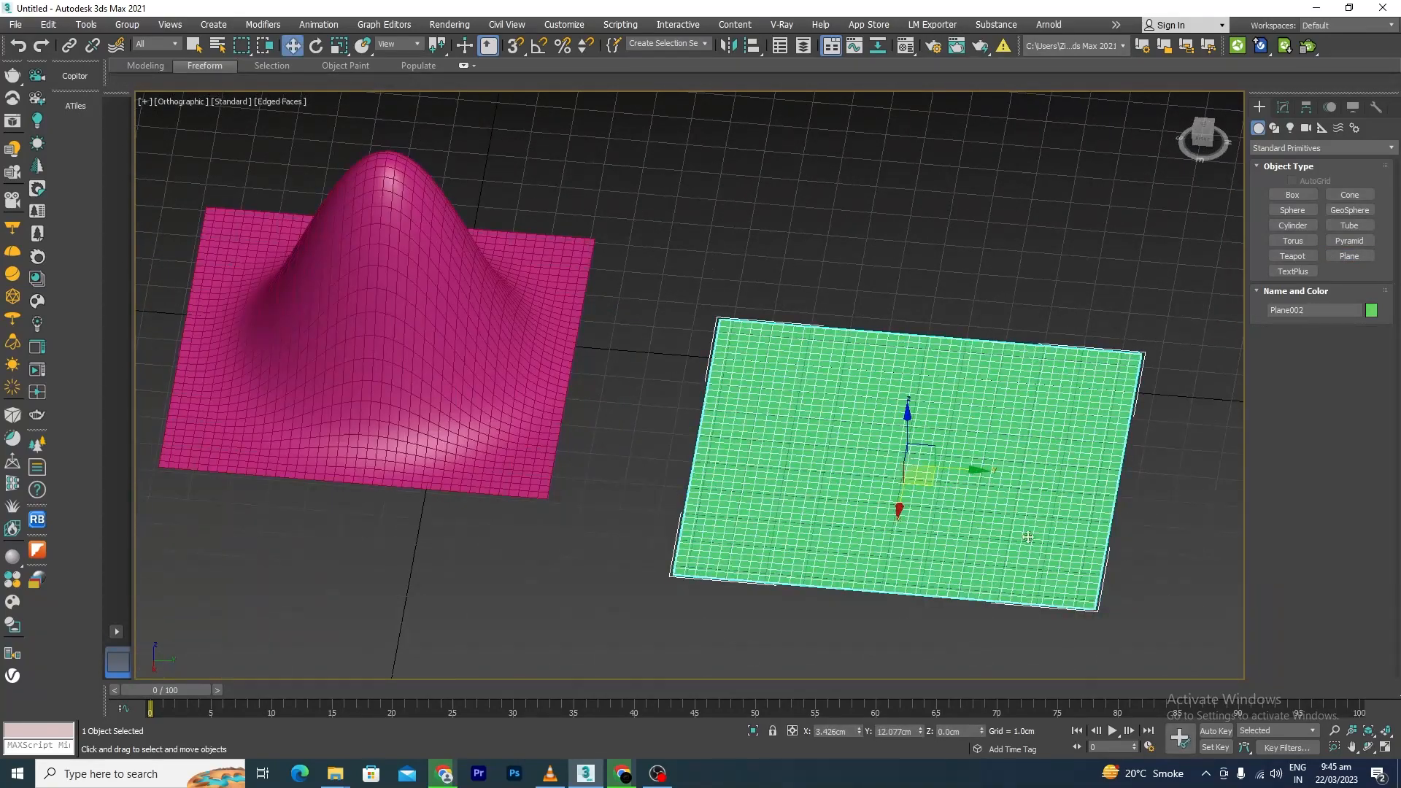
right_click(1018, 422)
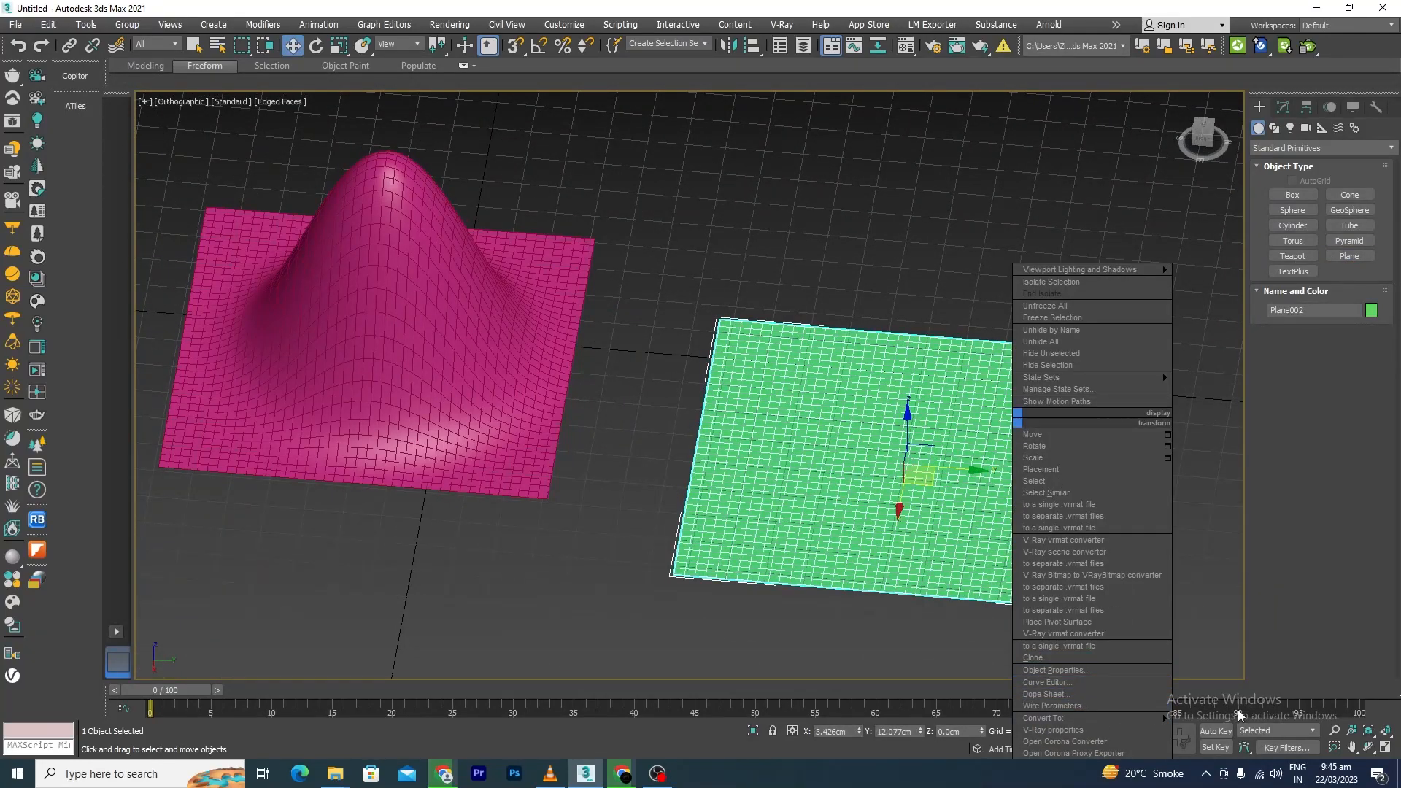
left_click(1234, 733)
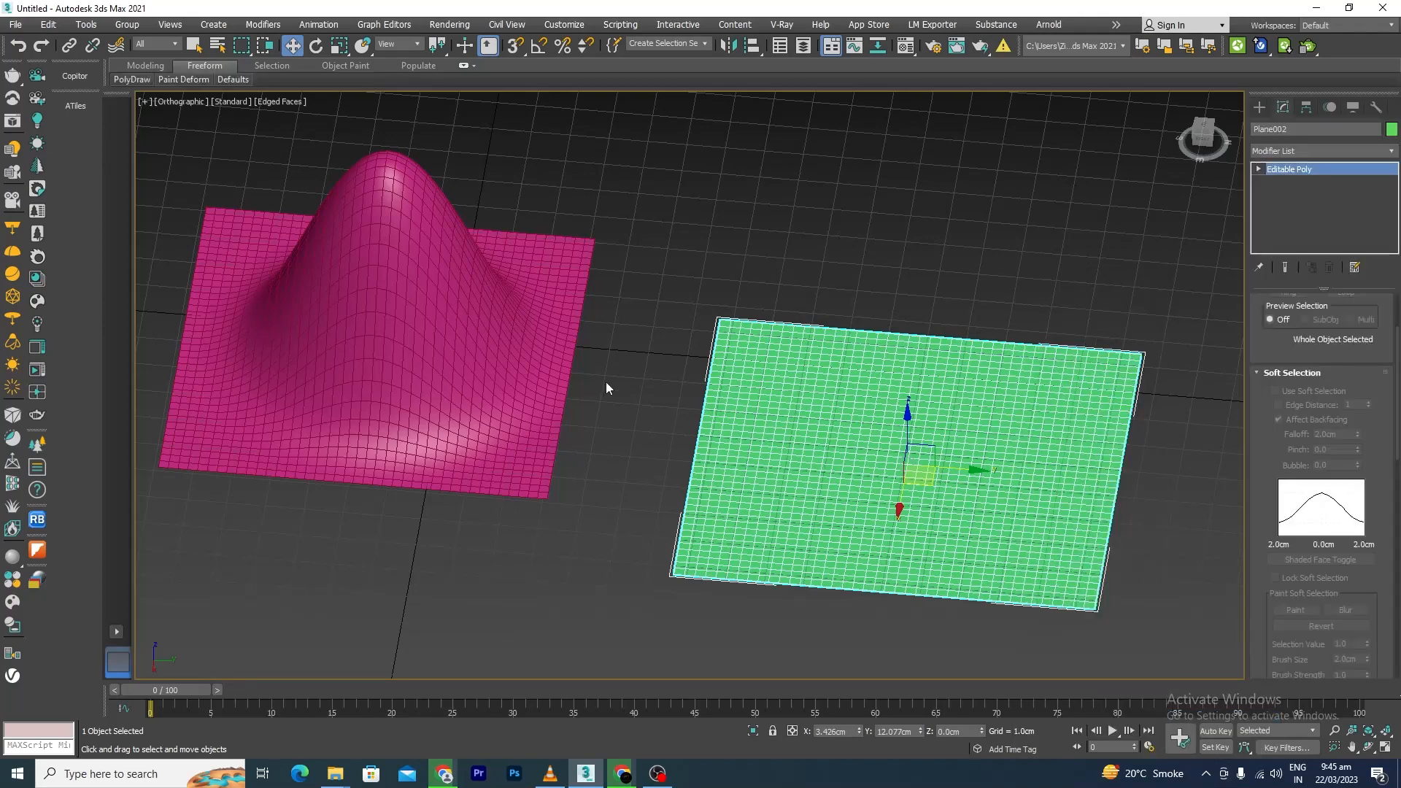
Select the single vertex at the centre of the new plane.
scroll(605, 382, "down", 4)
middle_click_drag(741, 493, 799, 438, "alt")
scroll(781, 430, "up", 10)
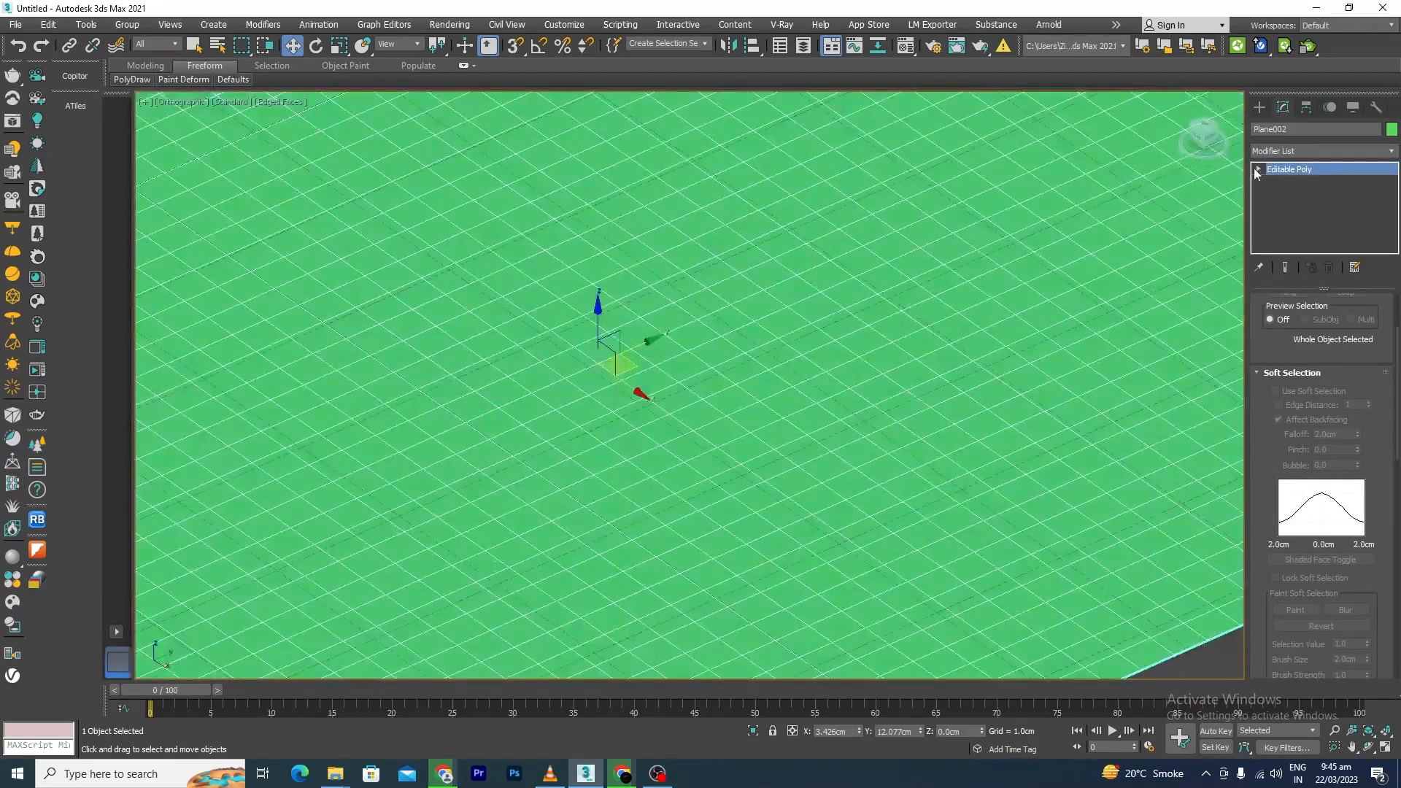
left_click(1257, 170)
left_click(1286, 182)
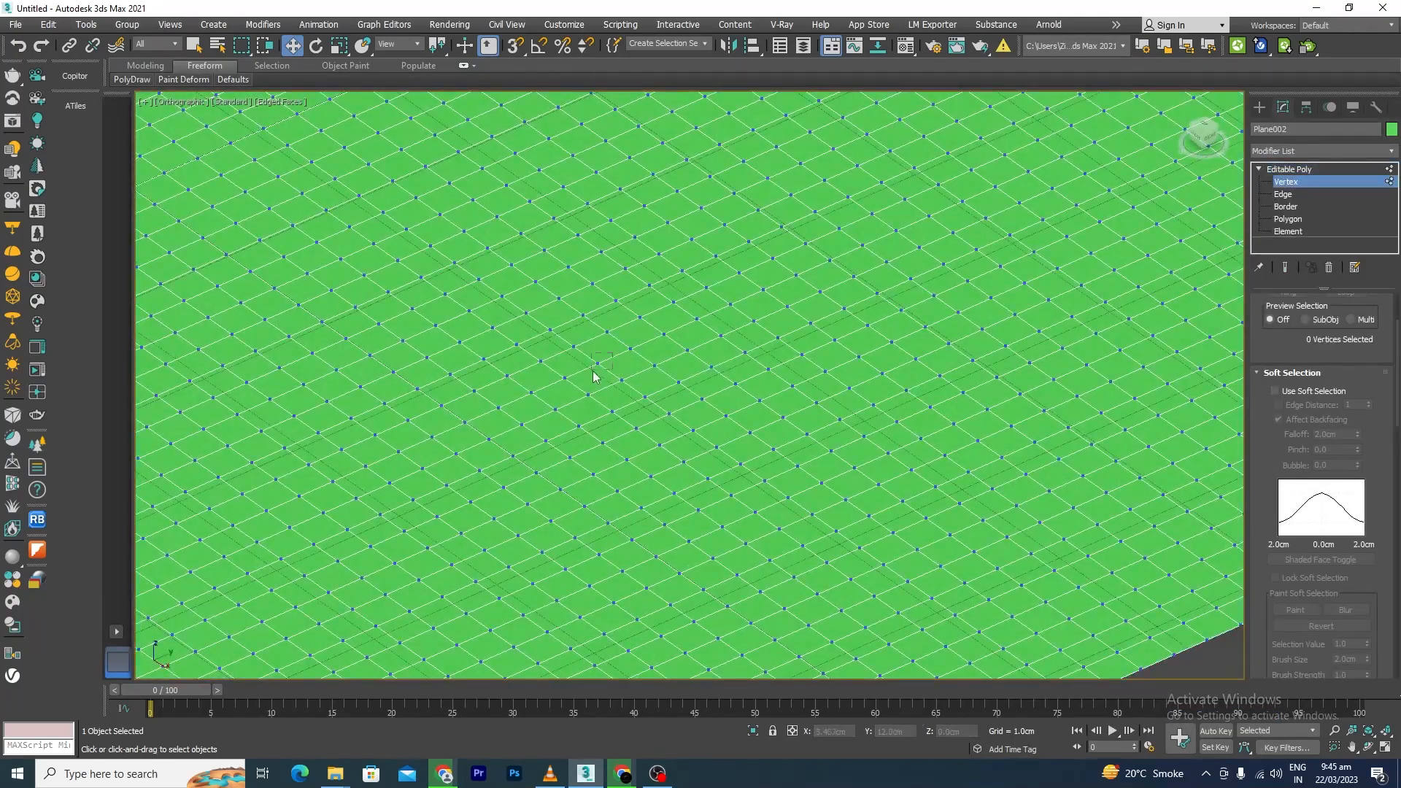
left_click(597, 365)
scroll(1396, 328, "up", 3)
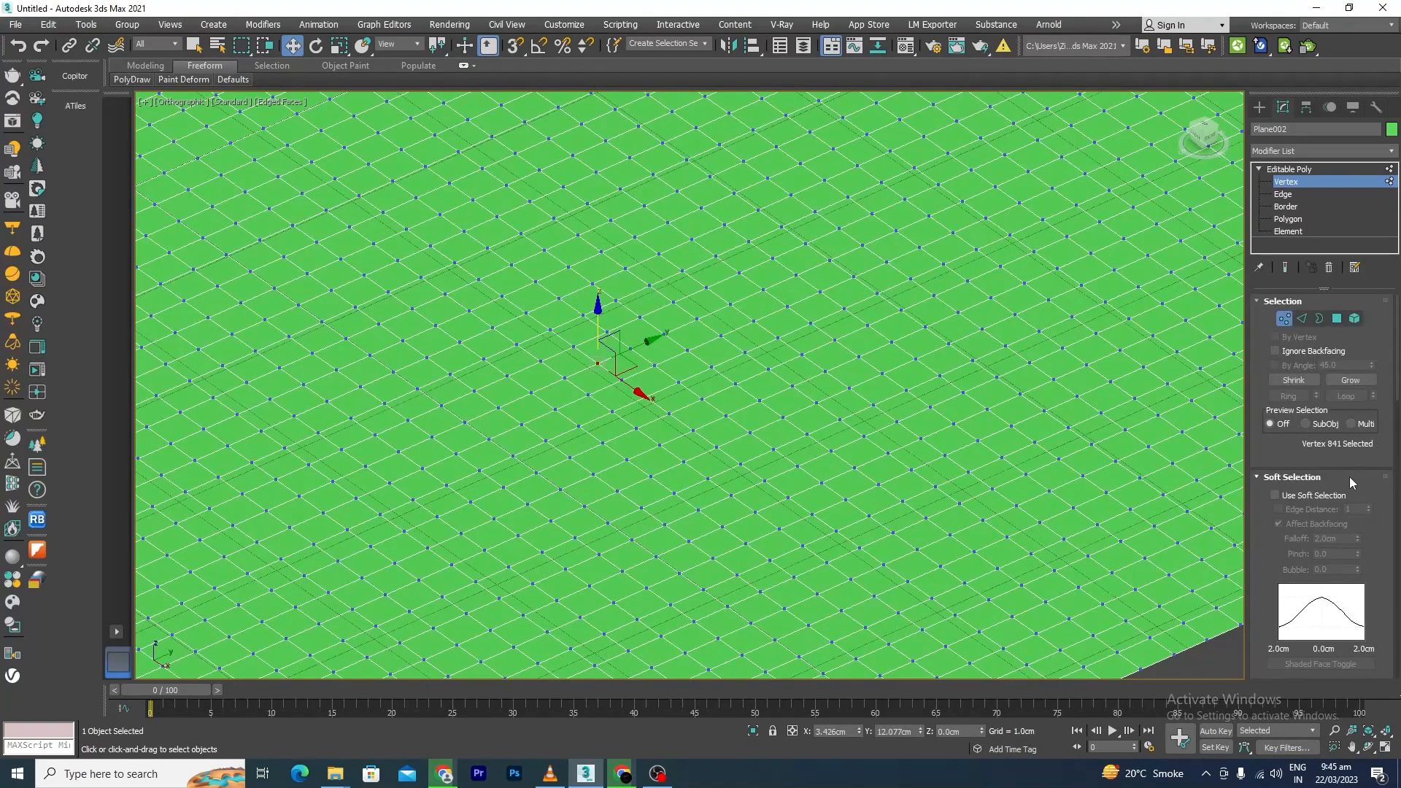
Enable soft selection for the centre vertex and set its Falloff to 5 cm.
left_click_drag(1398, 371, 1395, 402)
left_click(1276, 375)
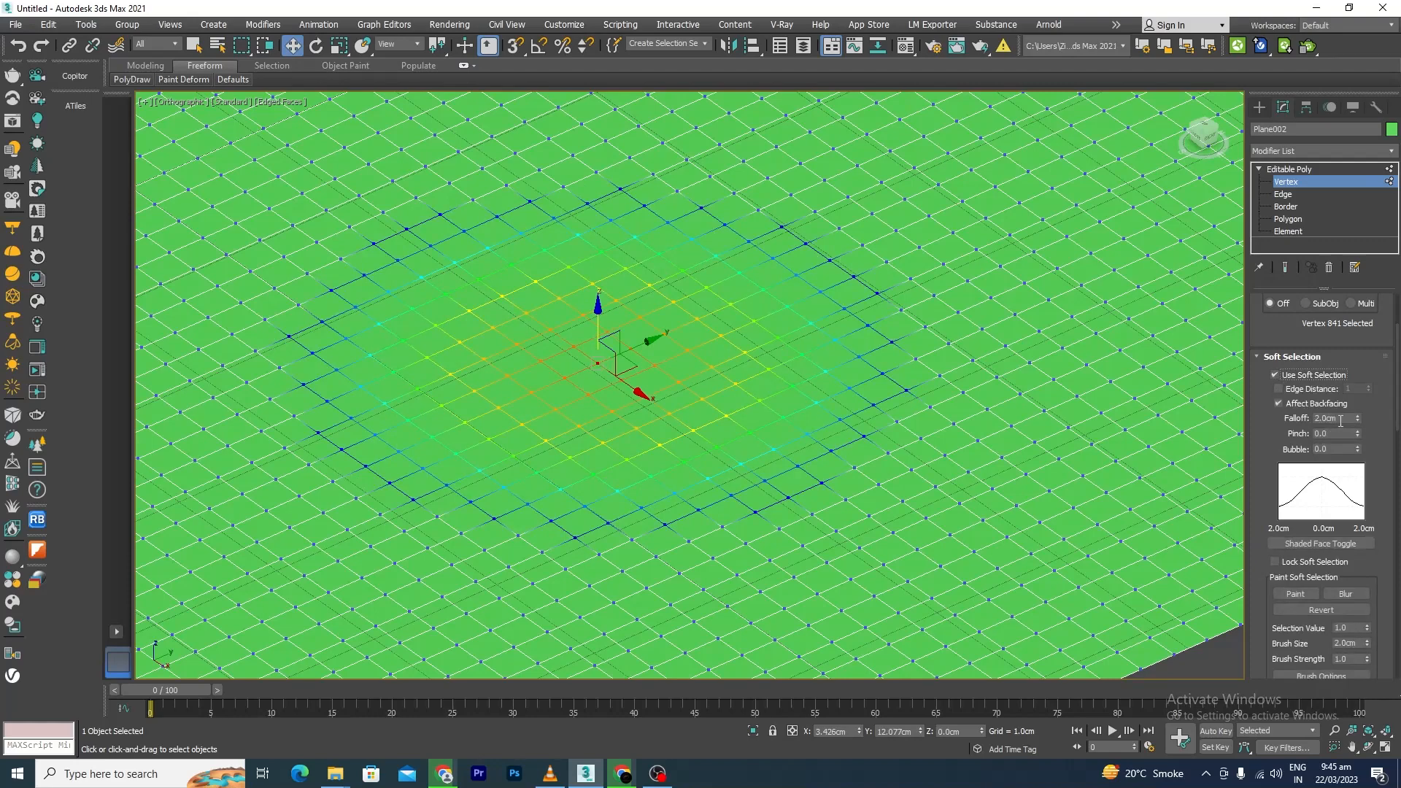
double_click(1337, 419)
type("5")
key("Return")
Raise the centre vertex in Z to form a tall, smooth hill on the second plane, and clear the vertex selection.
scroll(838, 369, "down", 10)
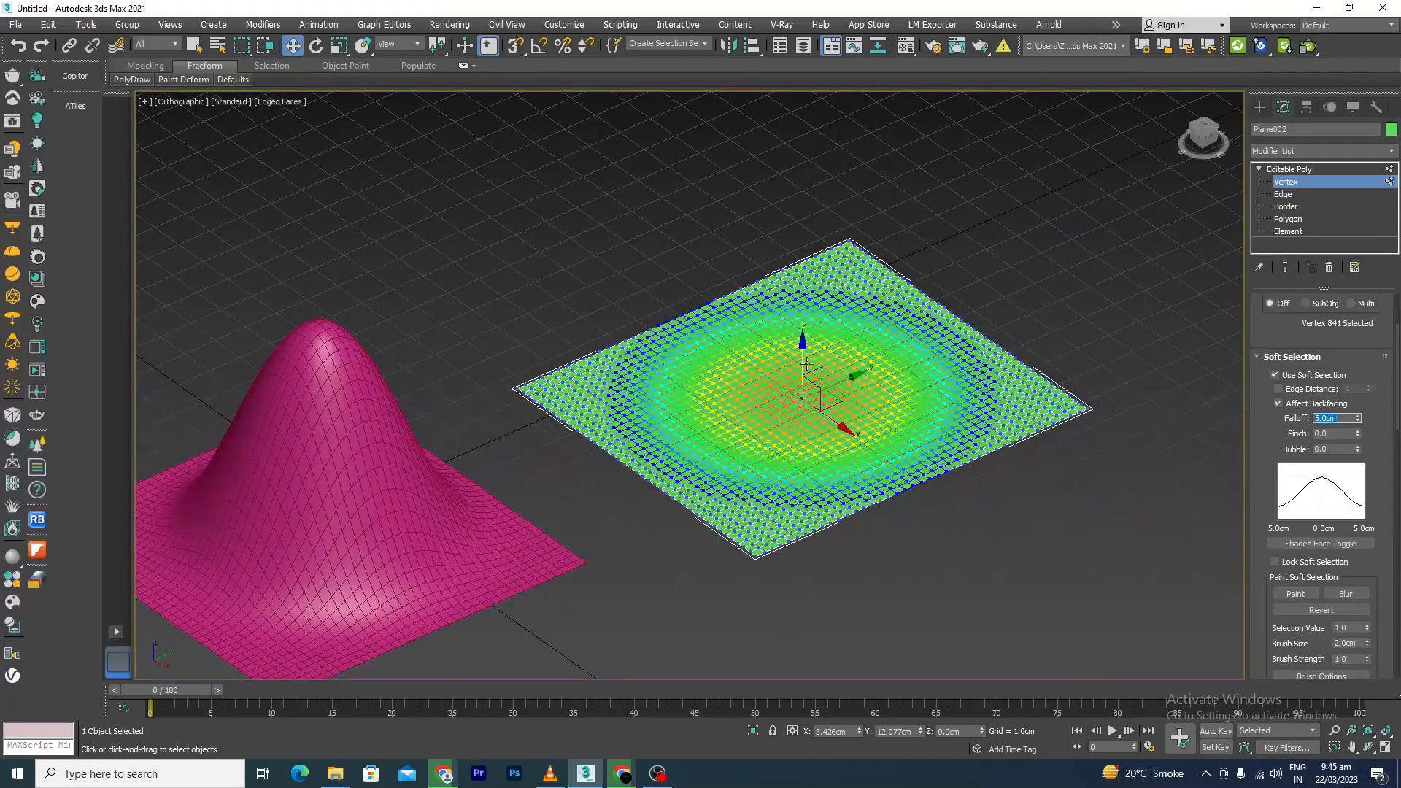
left_click_drag(801, 365, 833, 151)
middle_click_drag(1114, 434, 1076, 455, "alt")
left_click(1077, 455)
scroll(839, 351, "down", 5)
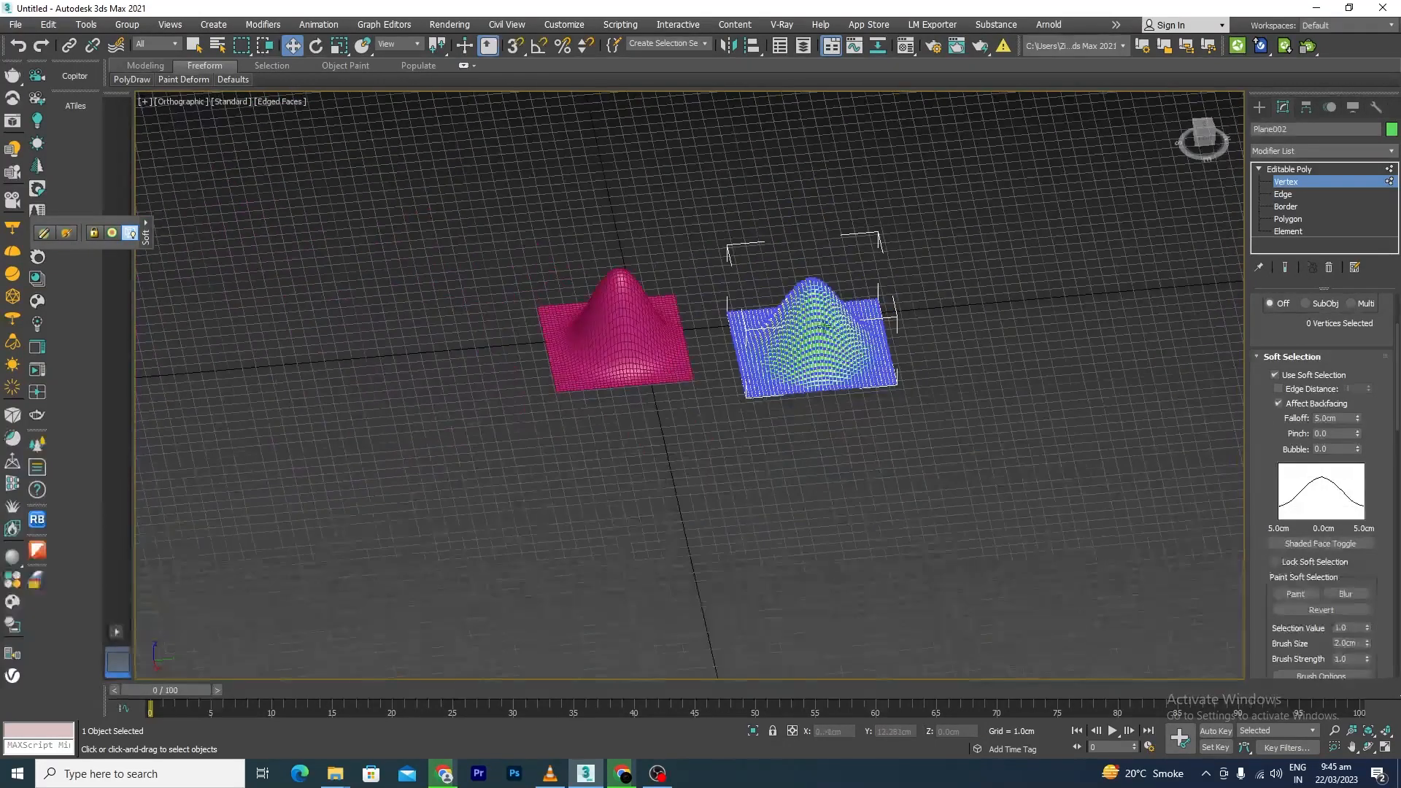
Create a box about 23.9 cm long, 23.7 cm wide and 5.3 cm high in front of the two hills.
left_click(1259, 108)
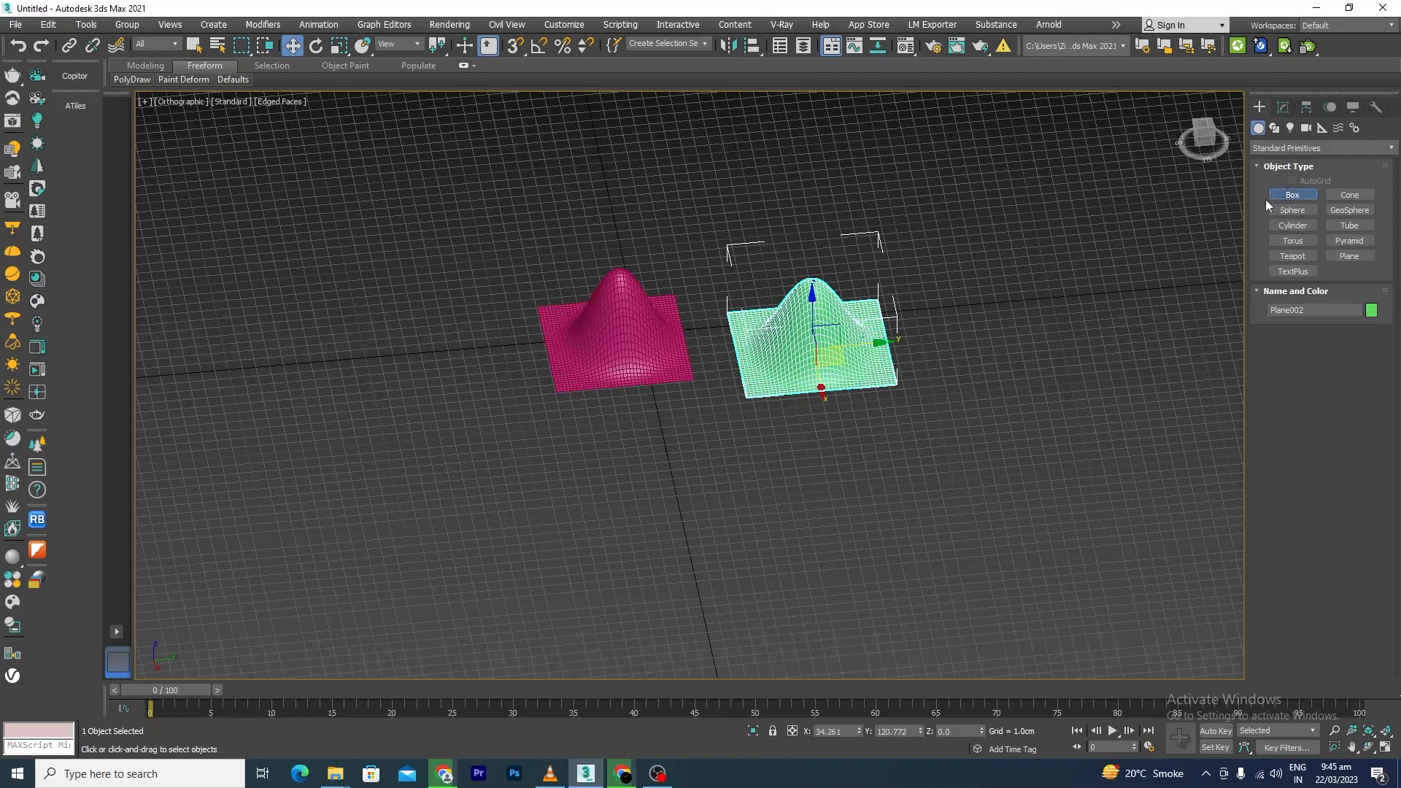
left_click(1290, 195)
left_click_drag(799, 451, 511, 684)
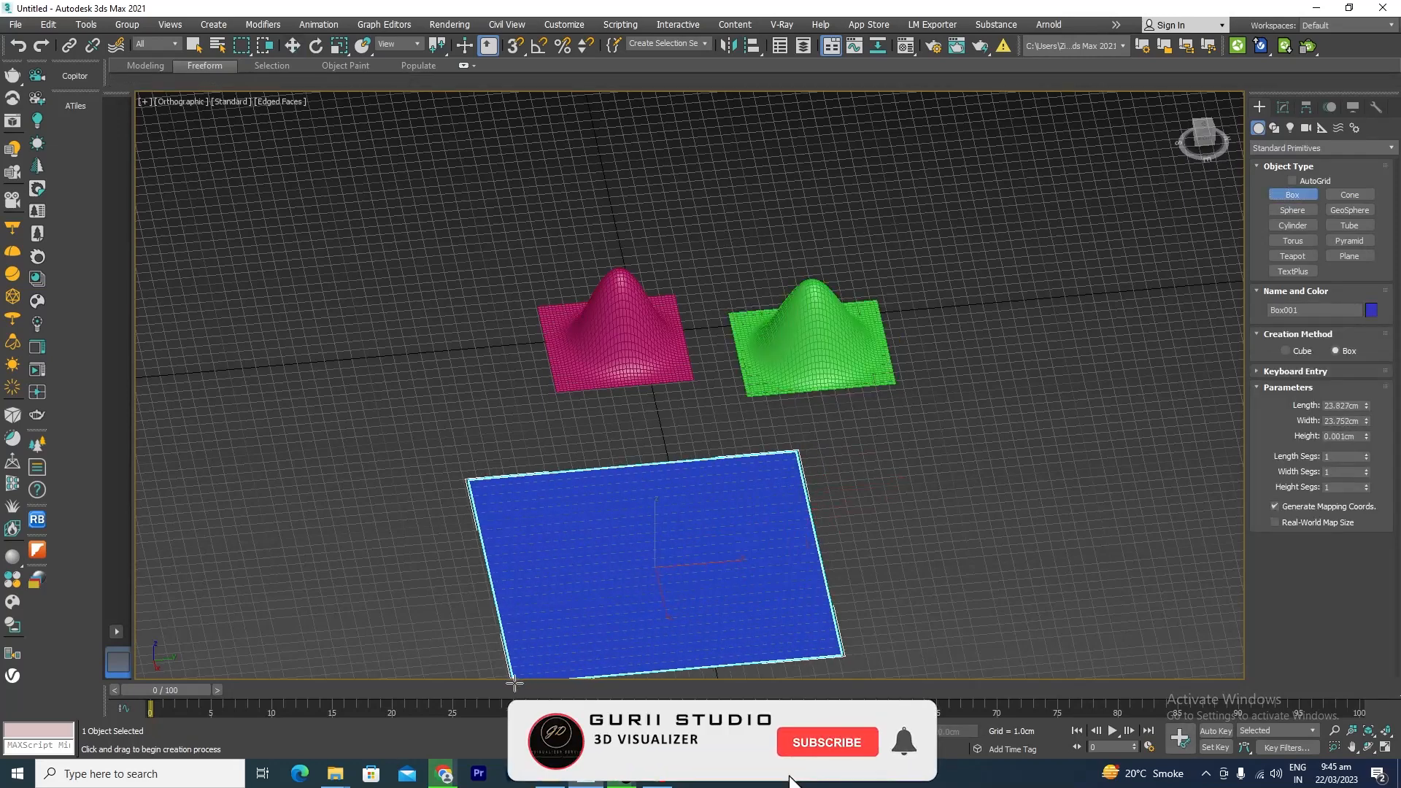
key("w")
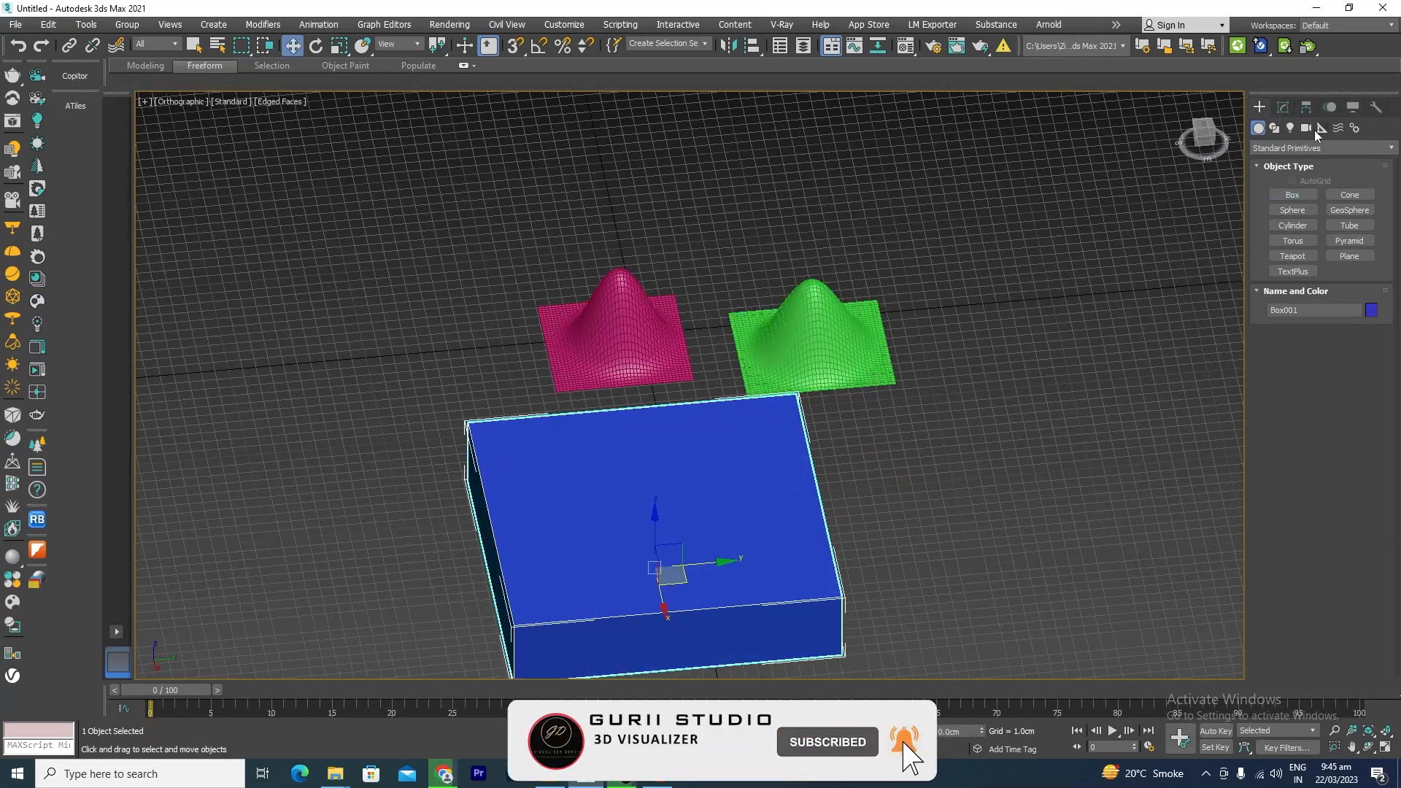
Set the box's length, width and height segments to 40 each.
left_click(1280, 109)
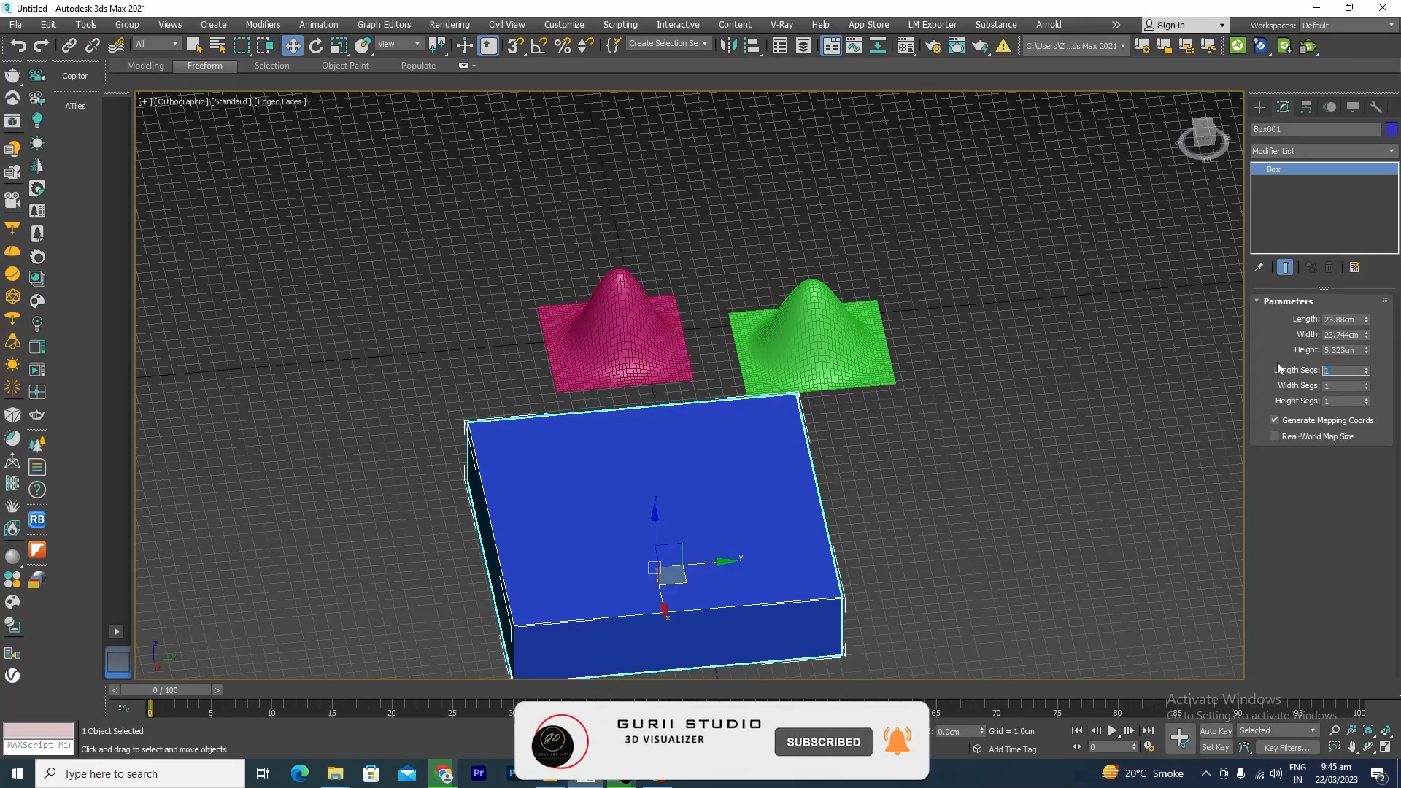
type("40")
key("Return")
left_click(1328, 386)
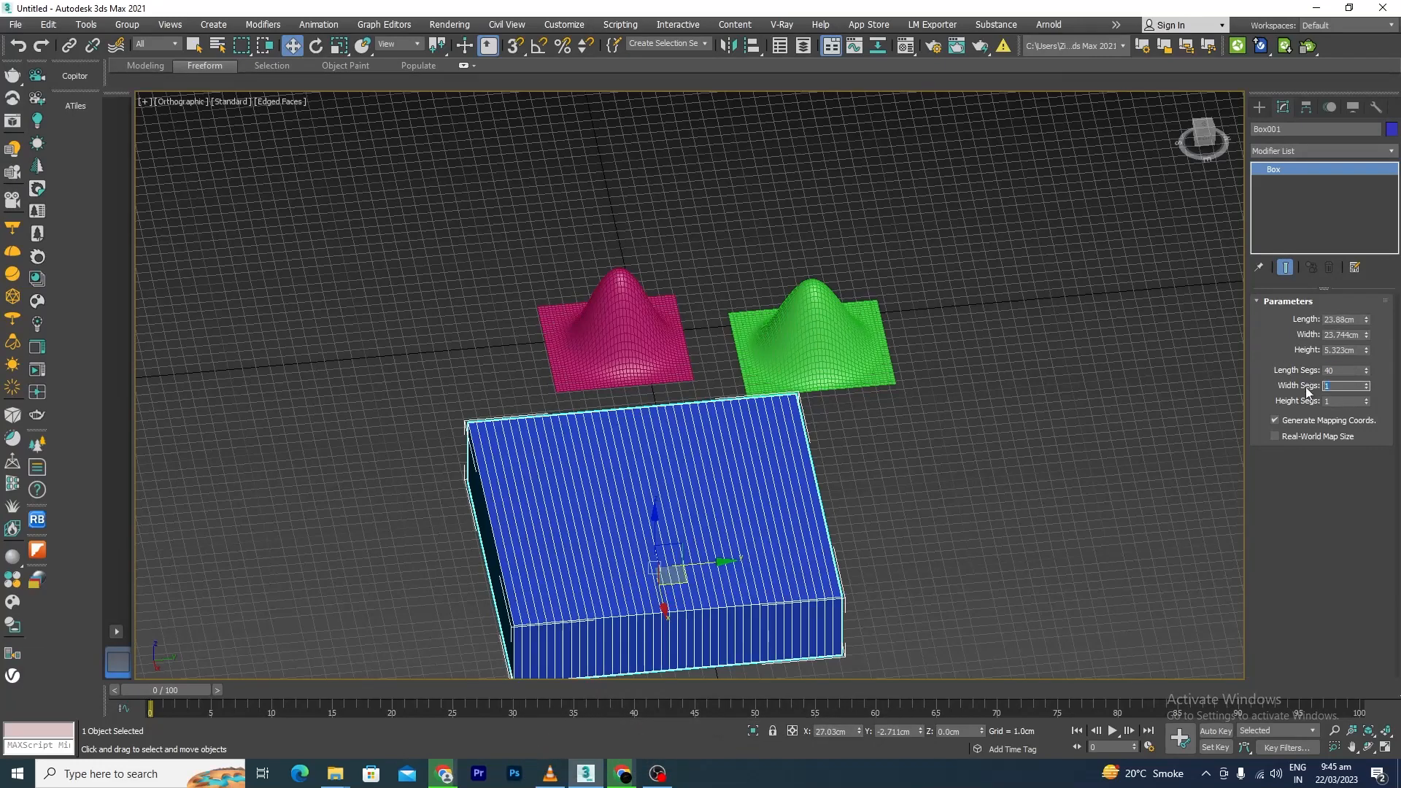
left_click(1335, 402)
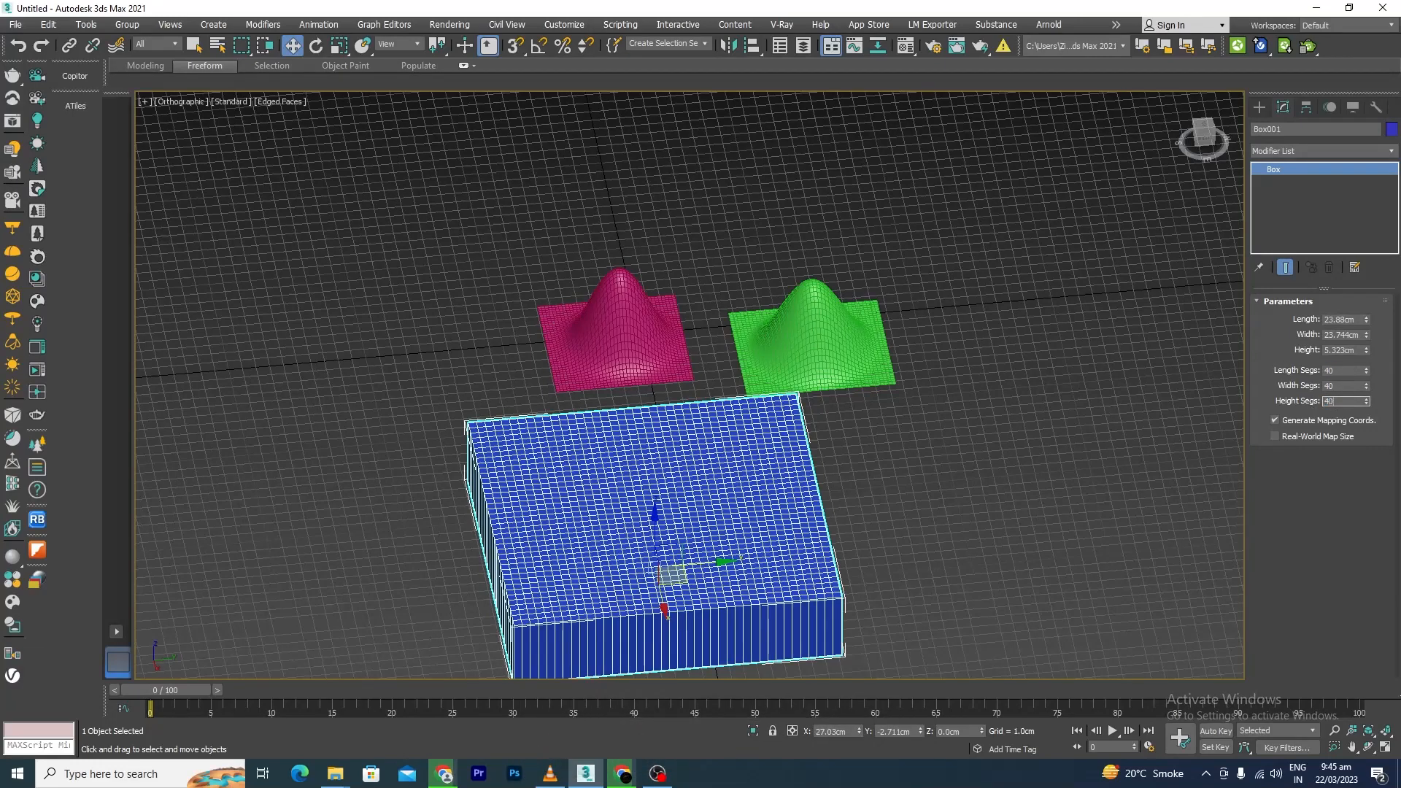
key("Return")
Convert the segmented box to Editable Poly.
left_click(917, 497)
scroll(596, 557, "up", 5)
left_click(683, 526)
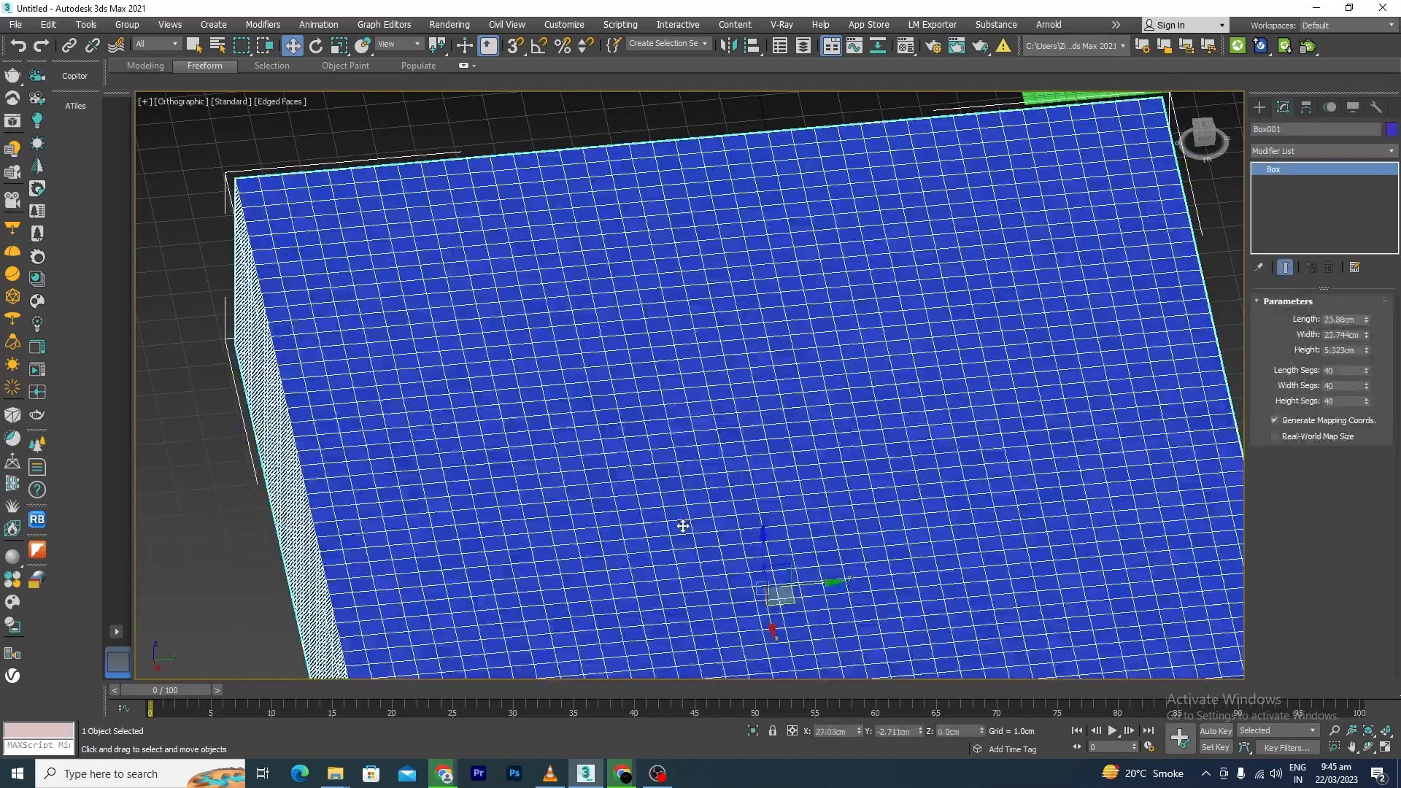
right_click(722, 550)
mouse_move(792, 720)
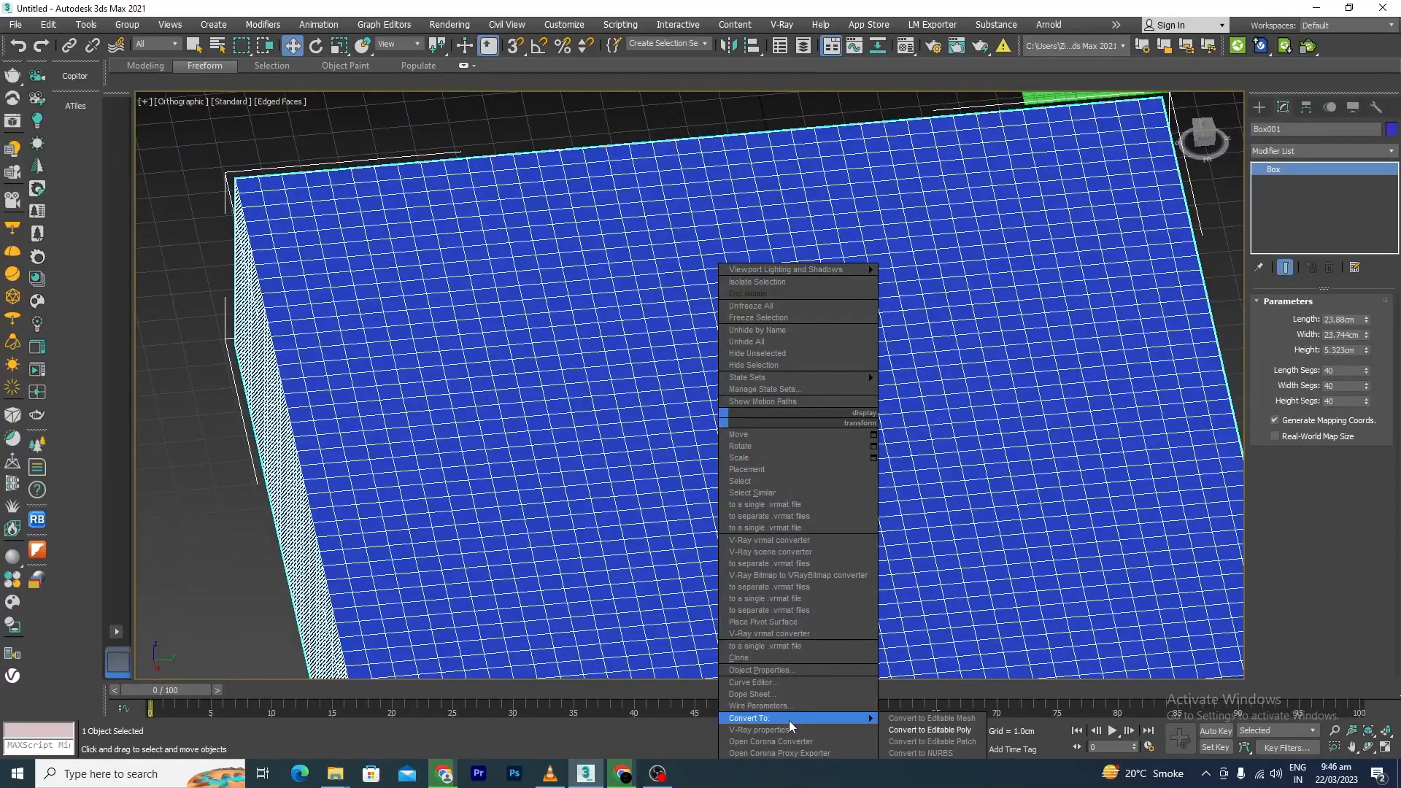
left_click(924, 730)
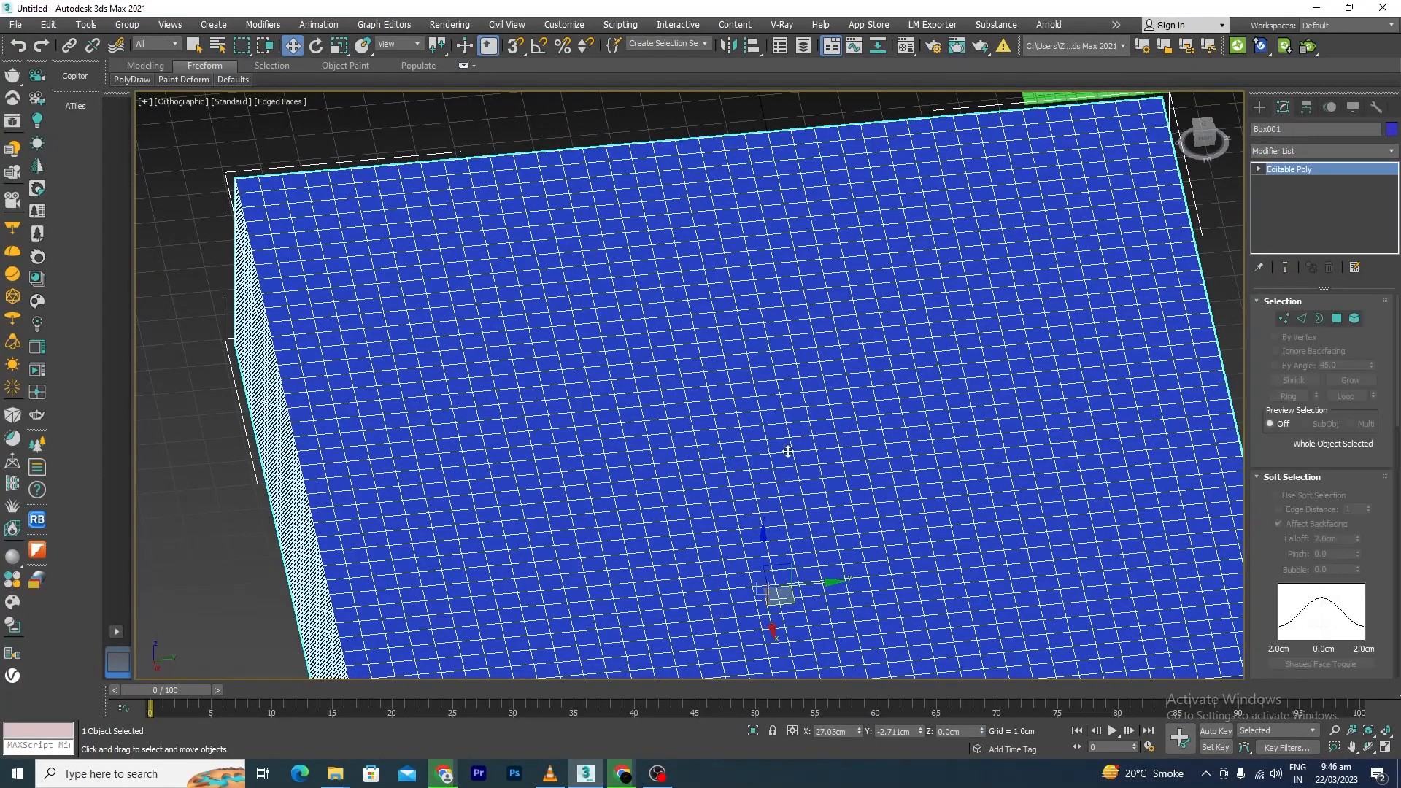
Select one vertex near the middle of the box's top face and enable soft selection.
left_click(1285, 319)
scroll(787, 480, "up", 8)
left_click(769, 463)
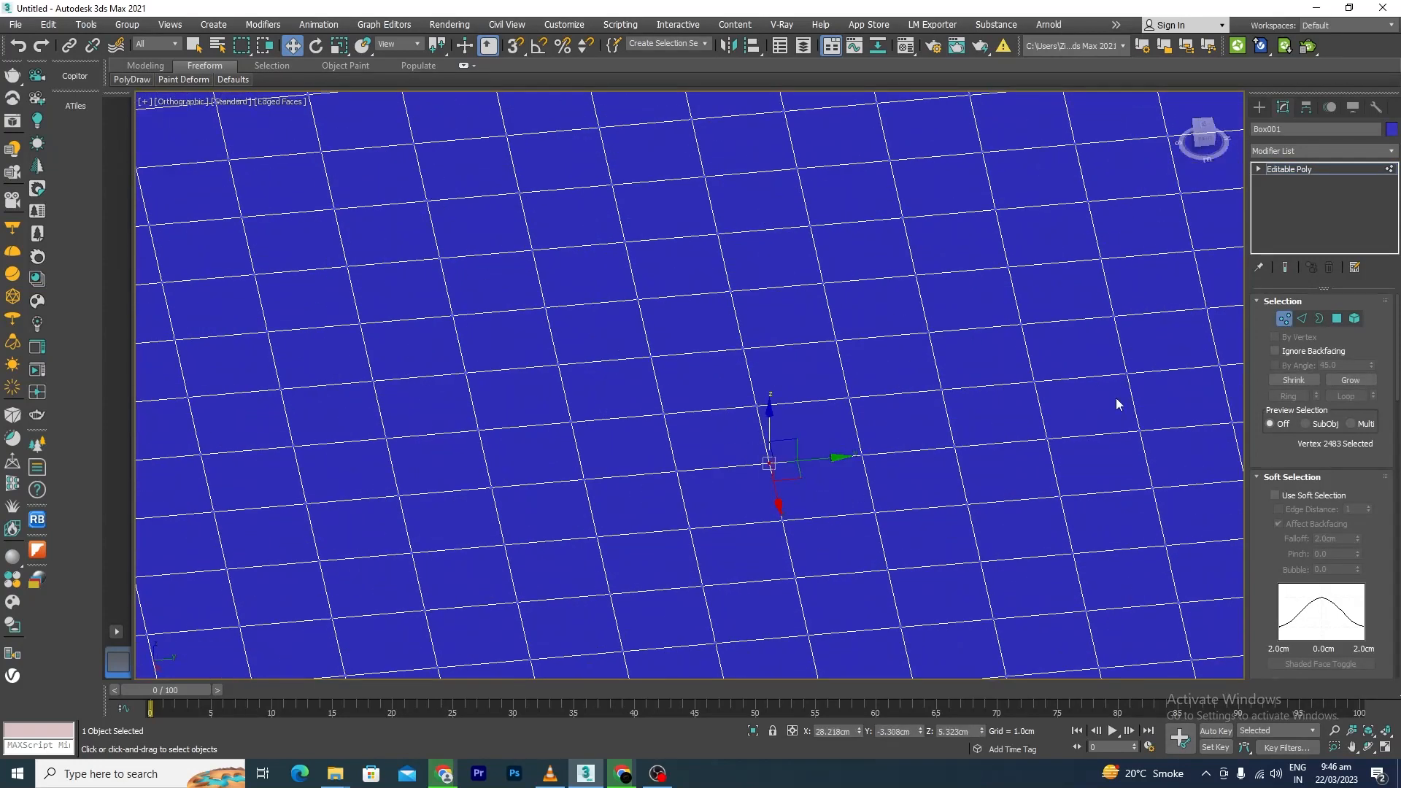
scroll(1399, 363, "down", 4)
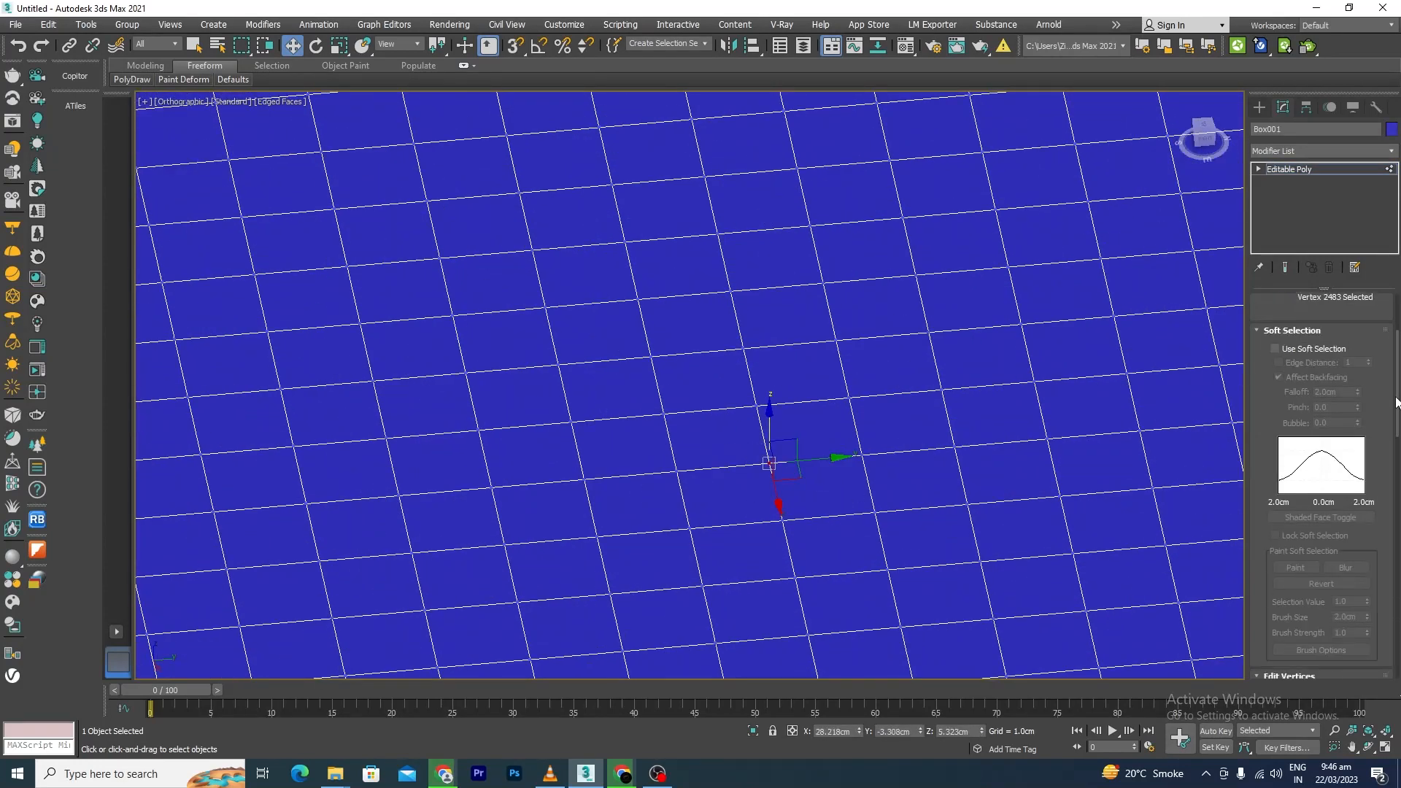
left_click(1275, 364)
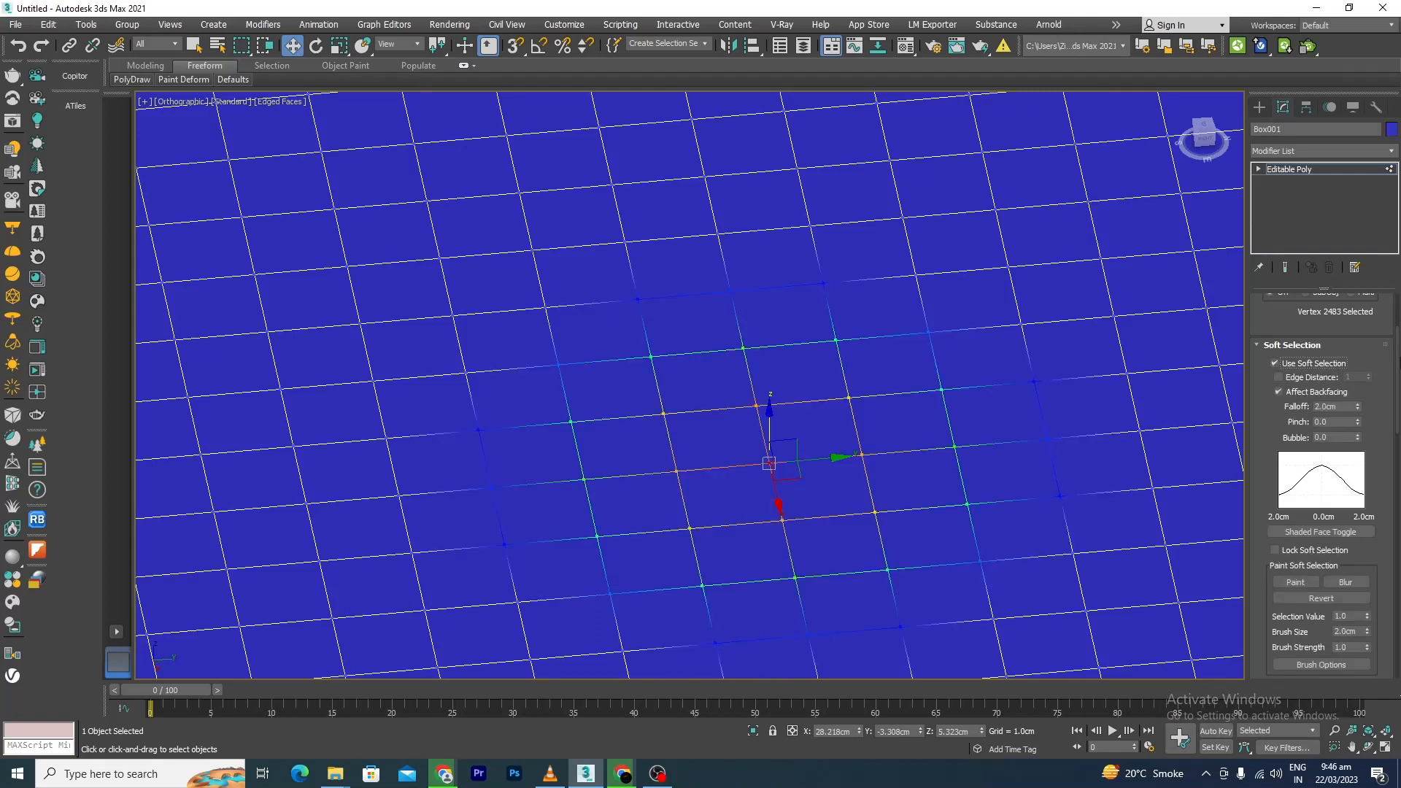
Lock the soft selection and paint a swirling freehand soft selection across the box's top face.
scroll(1396, 372, "down", 5)
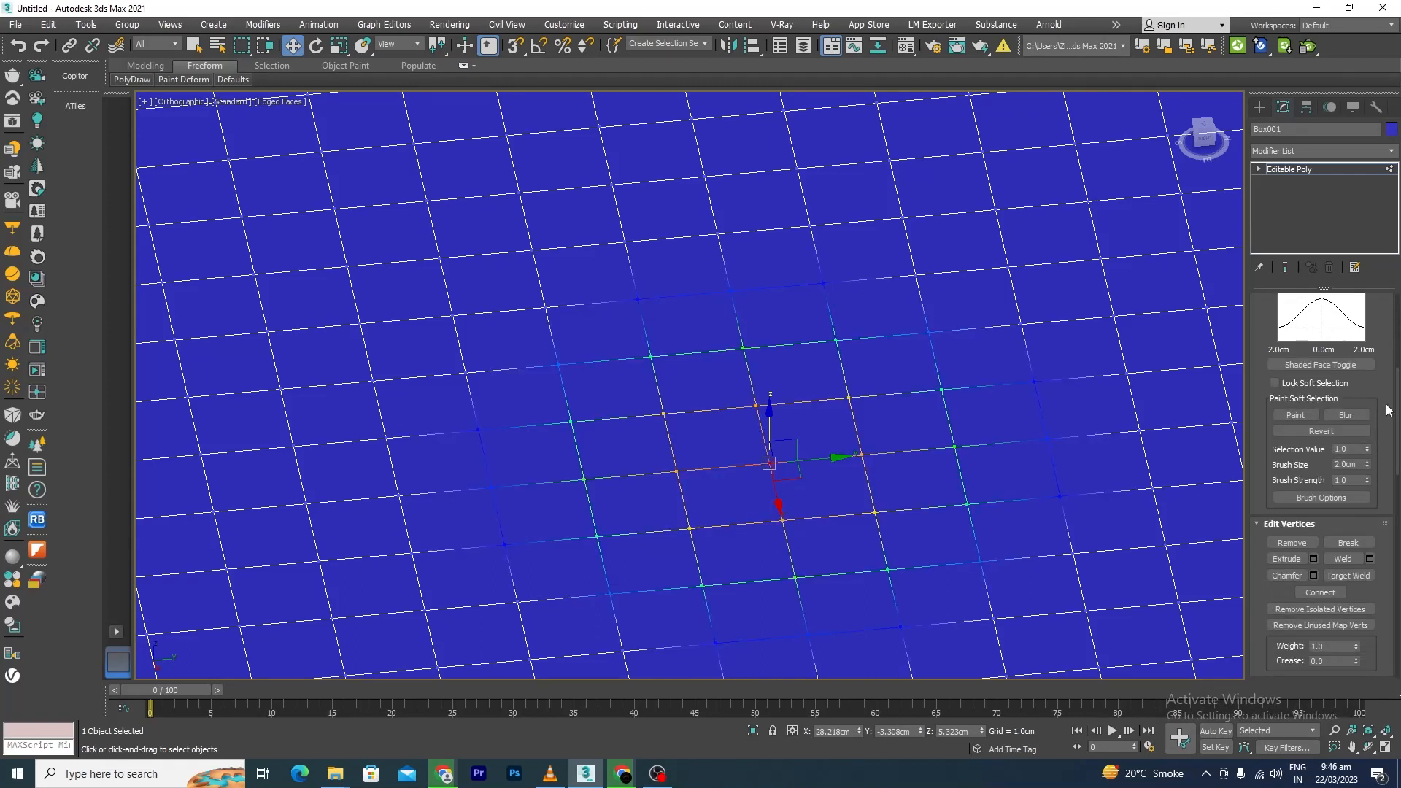
scroll(1399, 398, "up", 4)
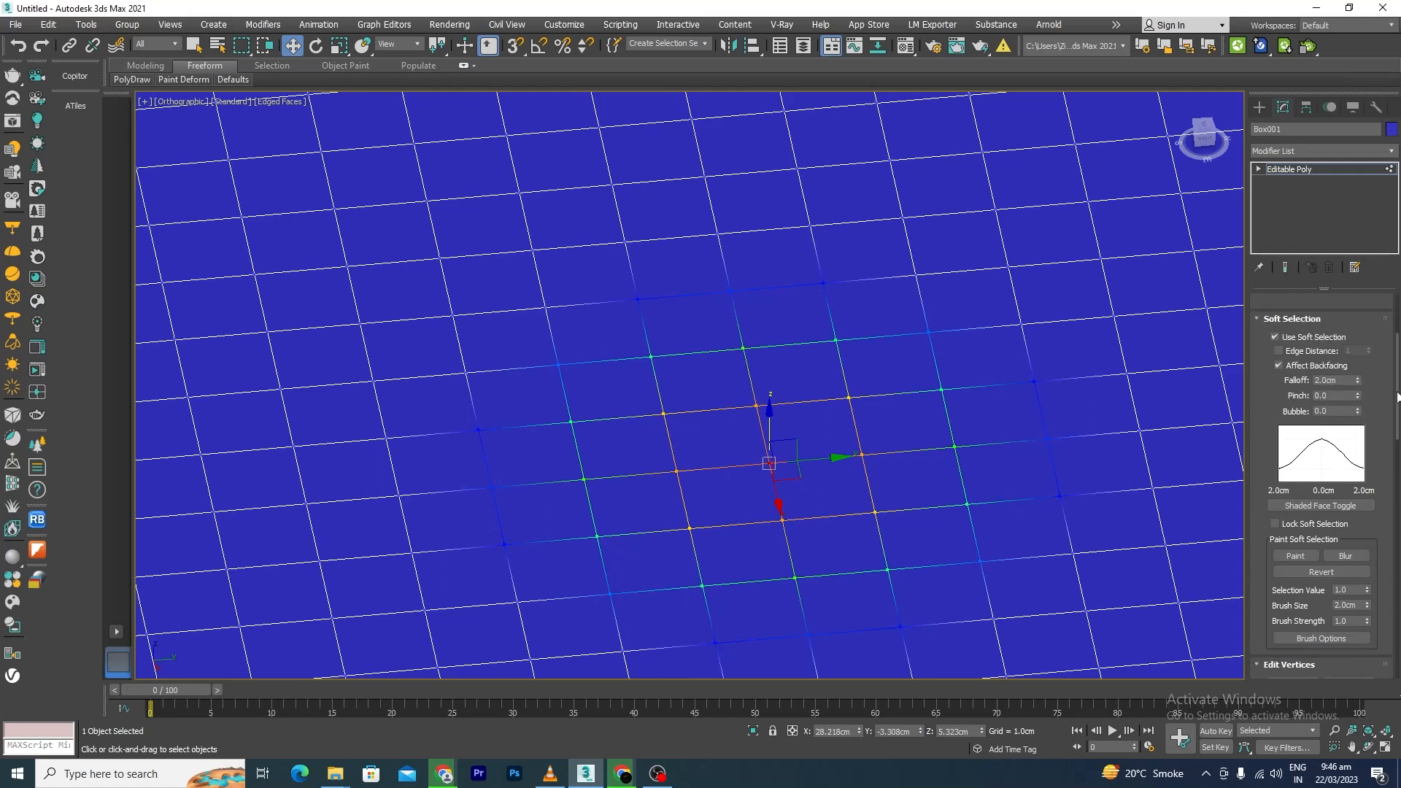
left_click(1275, 524)
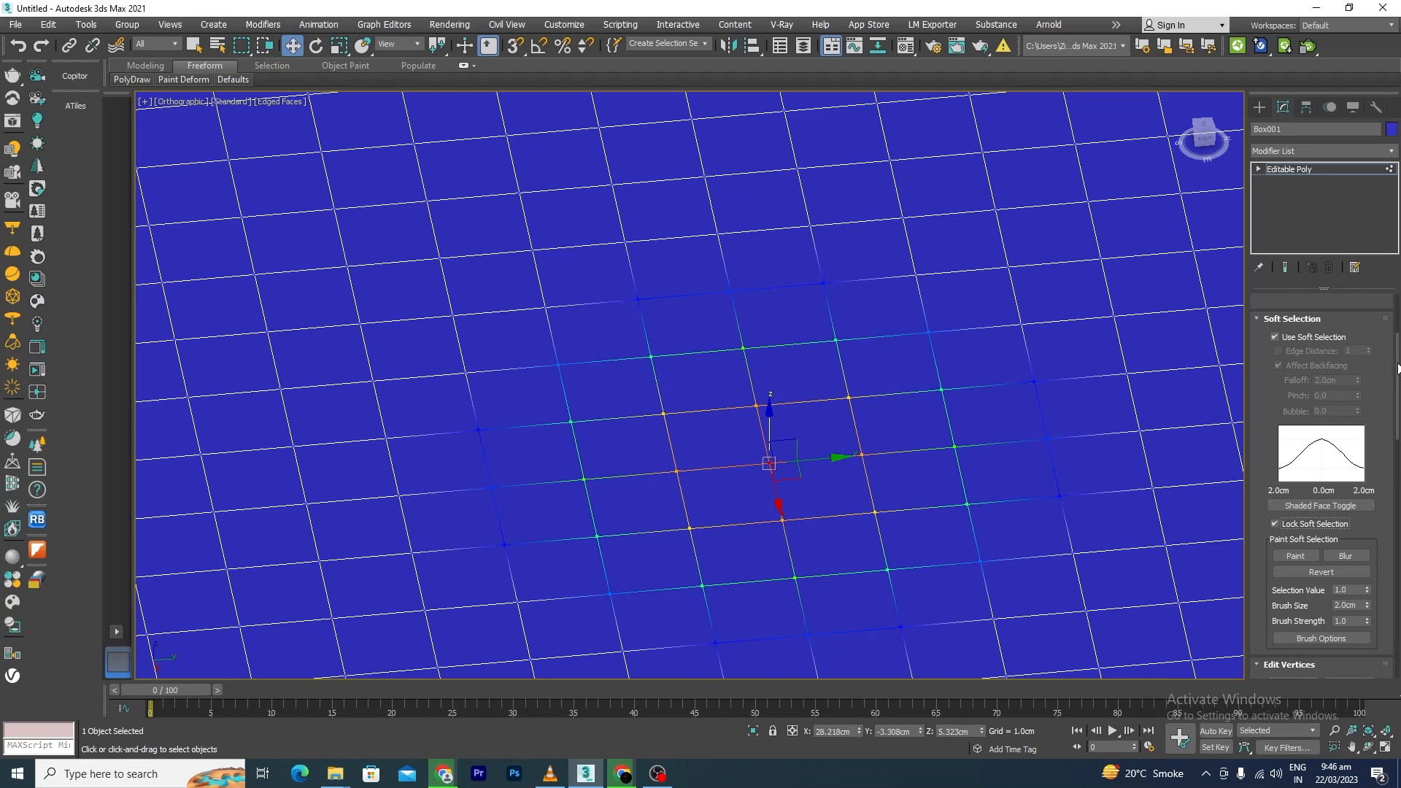
scroll(1335, 376, "down", 5)
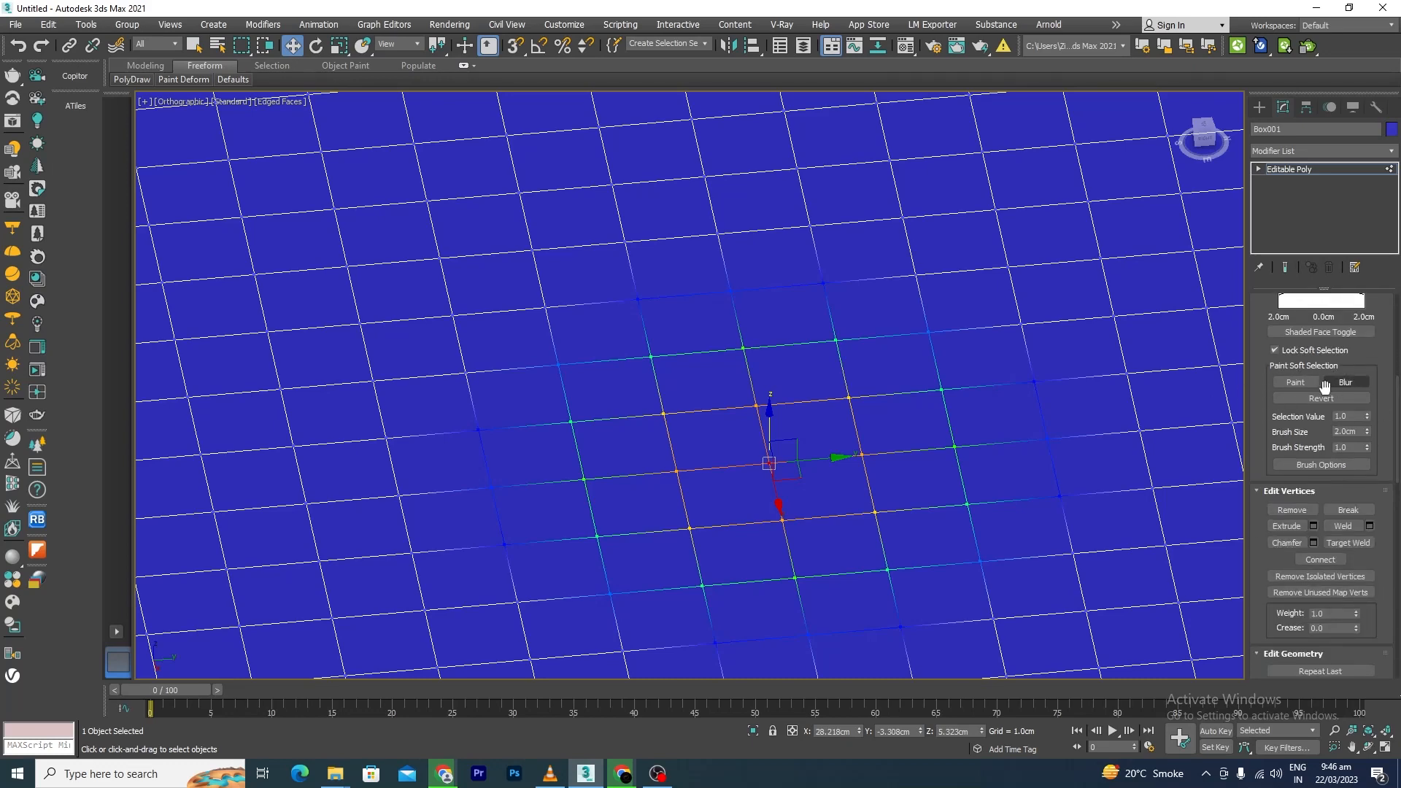
left_click(1298, 382)
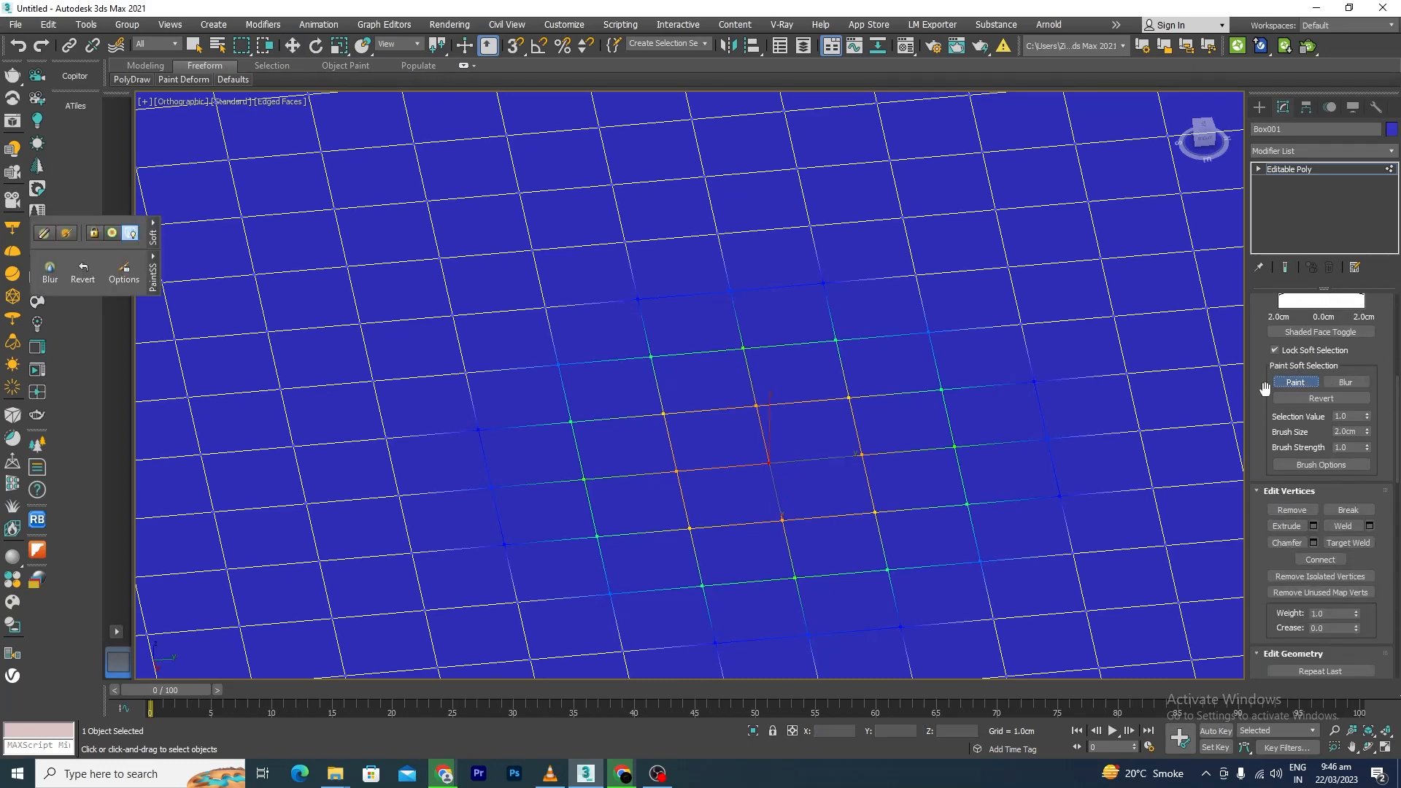
scroll(694, 352, "down", 8)
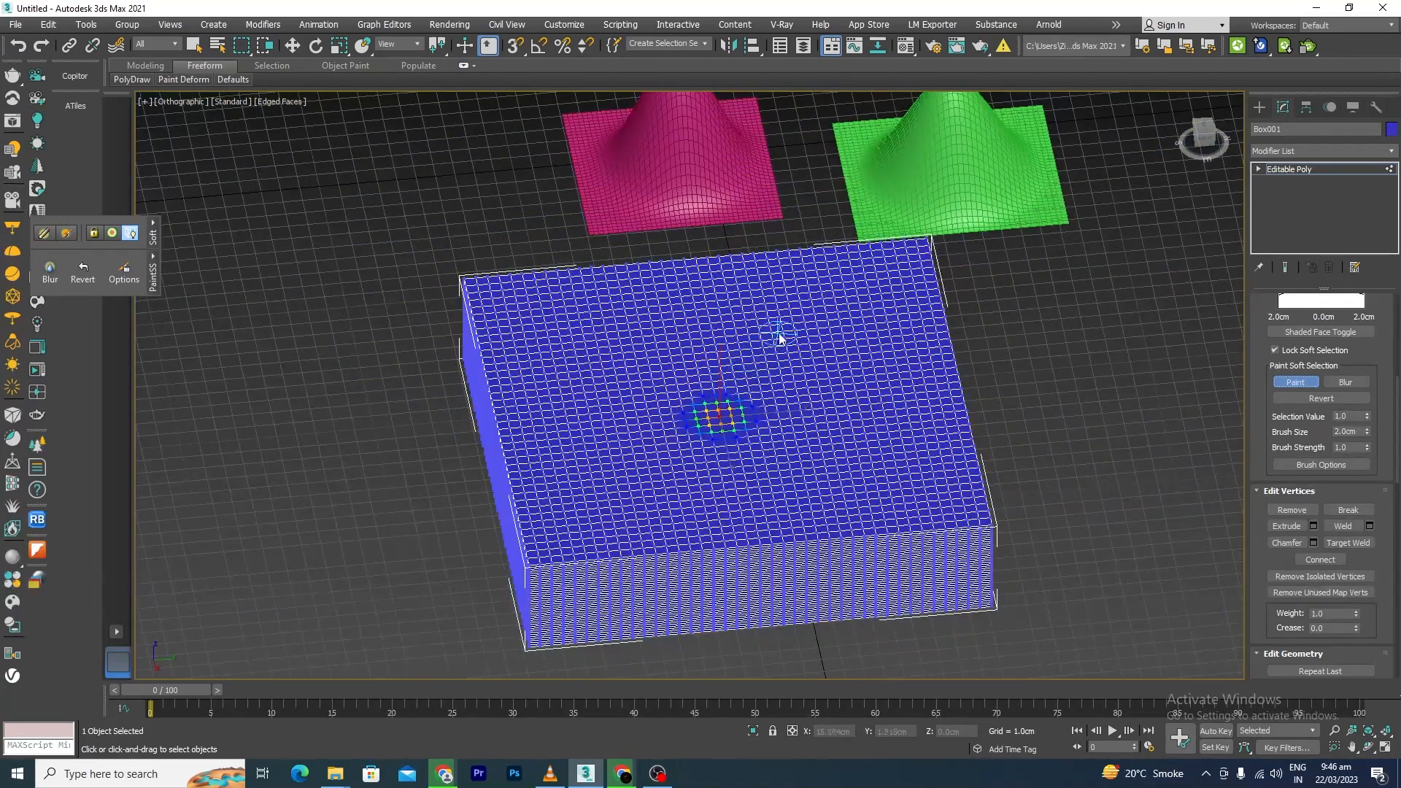
mouse_move(779, 335)
left_mouse_down()
mouse_move(671, 336)
mouse_move(832, 478)
mouse_move(694, 296)
mouse_move(563, 382)
mouse_move(572, 501)
mouse_move(908, 485)
mouse_move(881, 389)
mouse_move(738, 469)
mouse_move(760, 329)
left_mouse_up()
Move the painted soft selection up to about 8.38 cm in Z to pull ridges out of the box's top.
key("w")
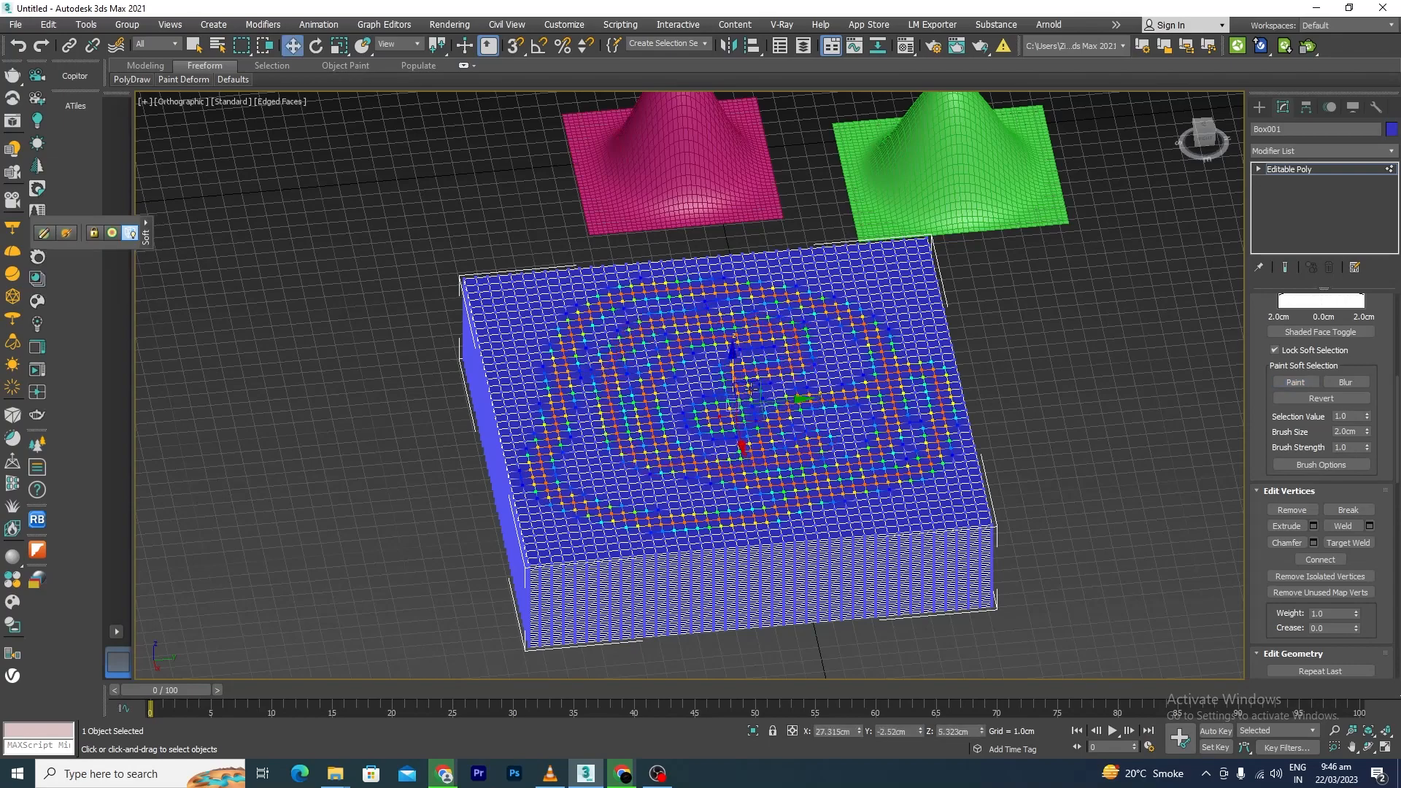
middle_click_drag(756, 462, 732, 380, "alt")
left_click_drag(732, 343, 738, 245)
Examine the raised ridges on the box's top from several angles and distances.
middle_click_drag(818, 329, 880, 418, "alt")
scroll(760, 367, "up", 5)
scroll(760, 367, "down", 4)
scroll(716, 263, "up", 5)
scroll(716, 263, "down", 3)
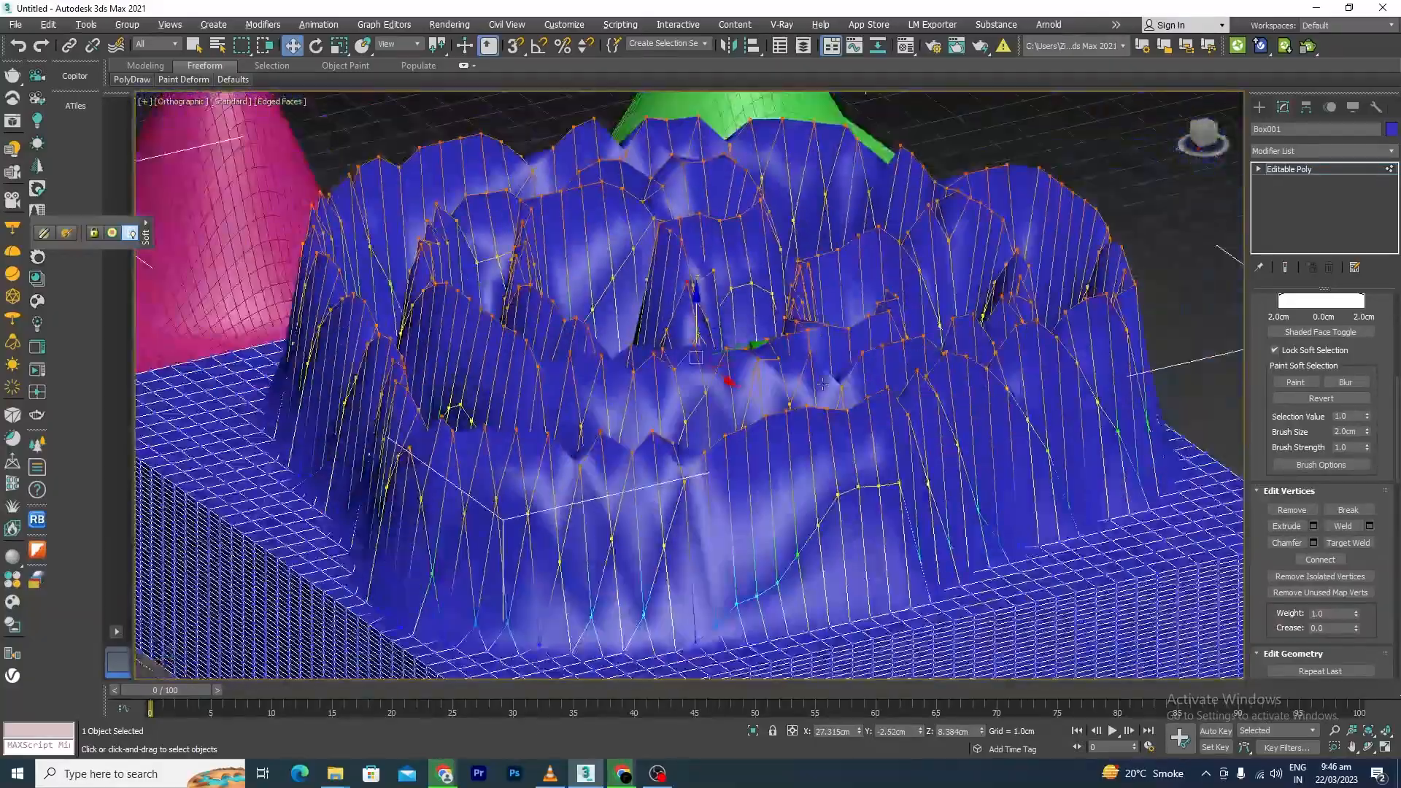
middle_click_drag(716, 264, 511, 248, "alt")
middle_click_drag(678, 380, 754, 390, "alt")
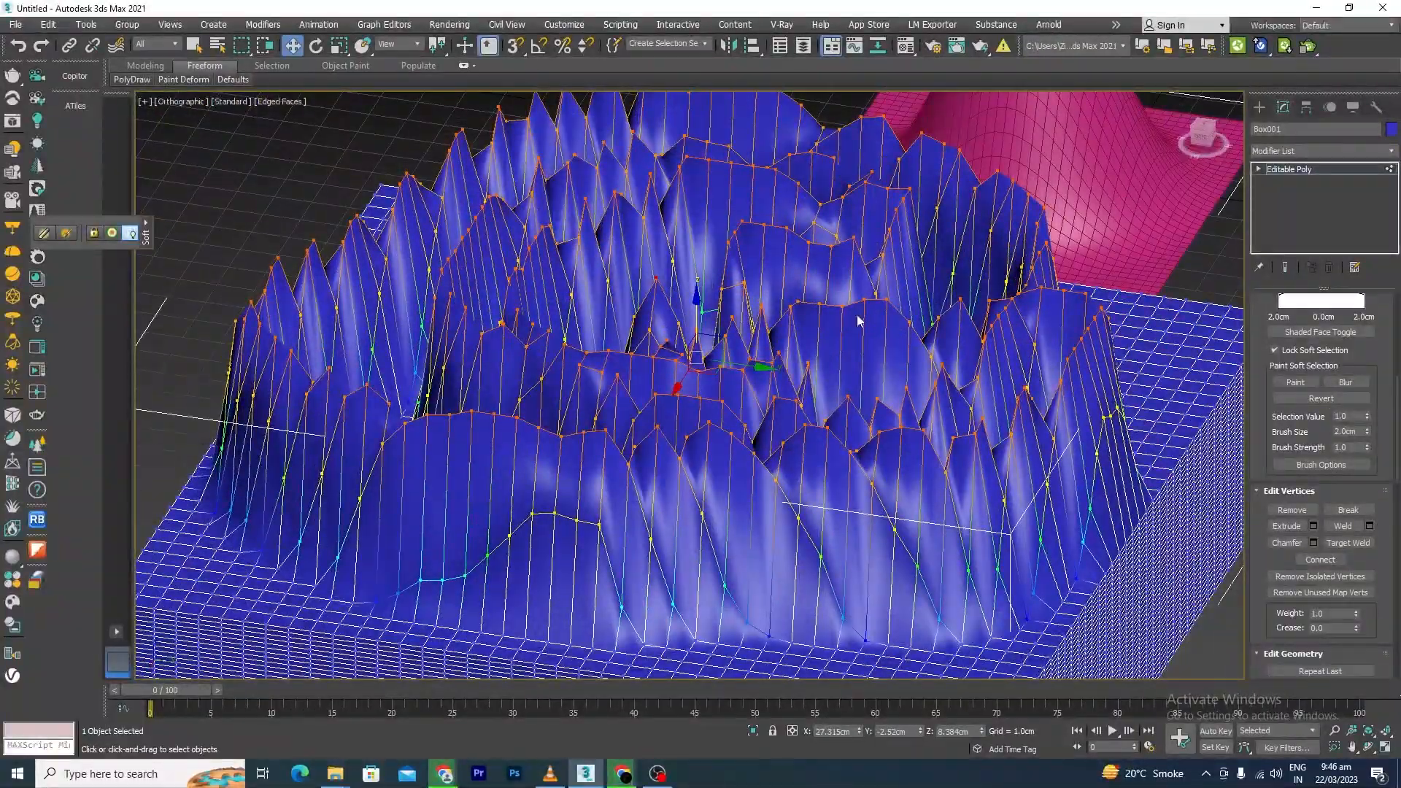
scroll(830, 461, "down", 2)
middle_click_drag(830, 462, 880, 481, "alt")
scroll(829, 485, "up", 4)
scroll(829, 485, "down", 2)
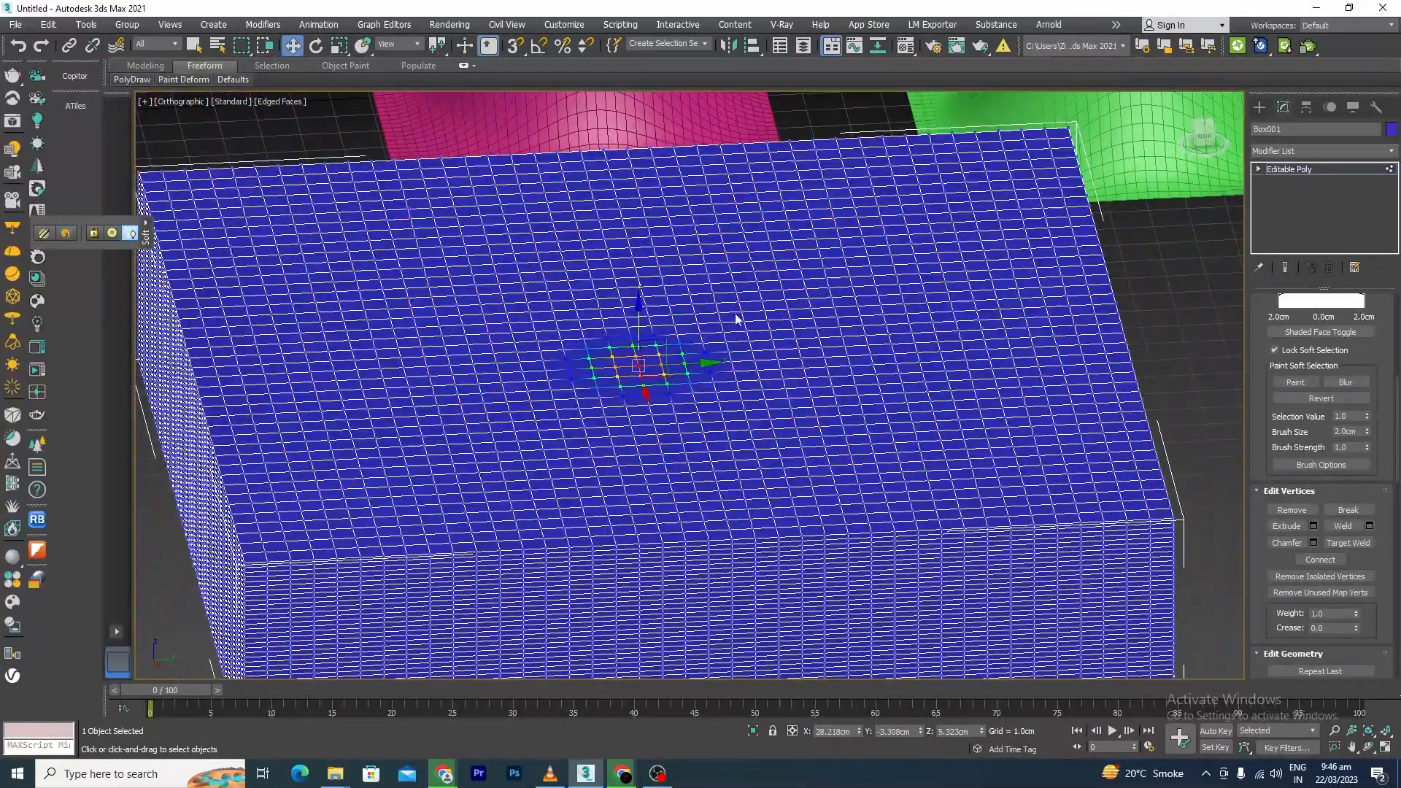
Clear the current selection and paint a winding closed-loop soft selection on the box's top face in the top view.
left_click(1184, 319)
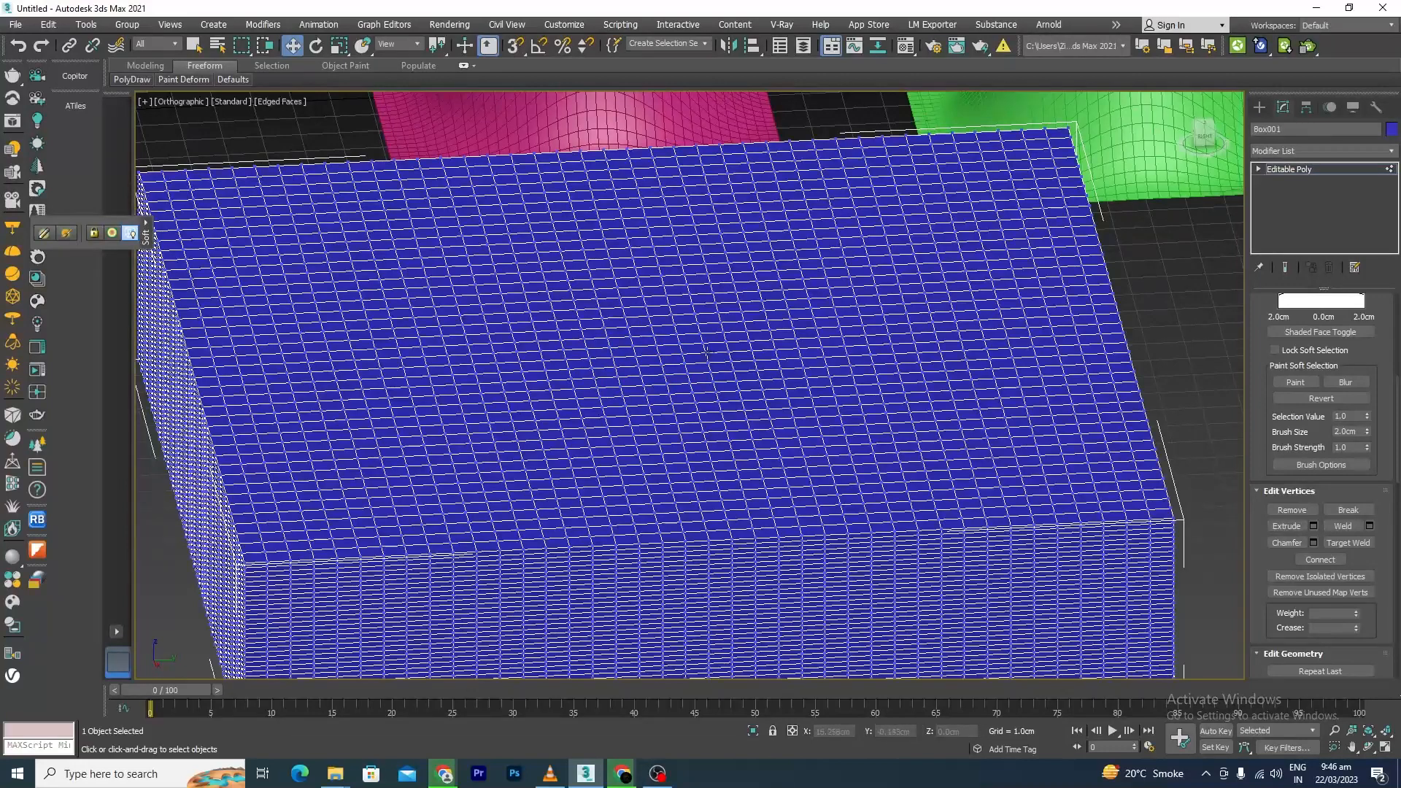
left_click(1296, 384)
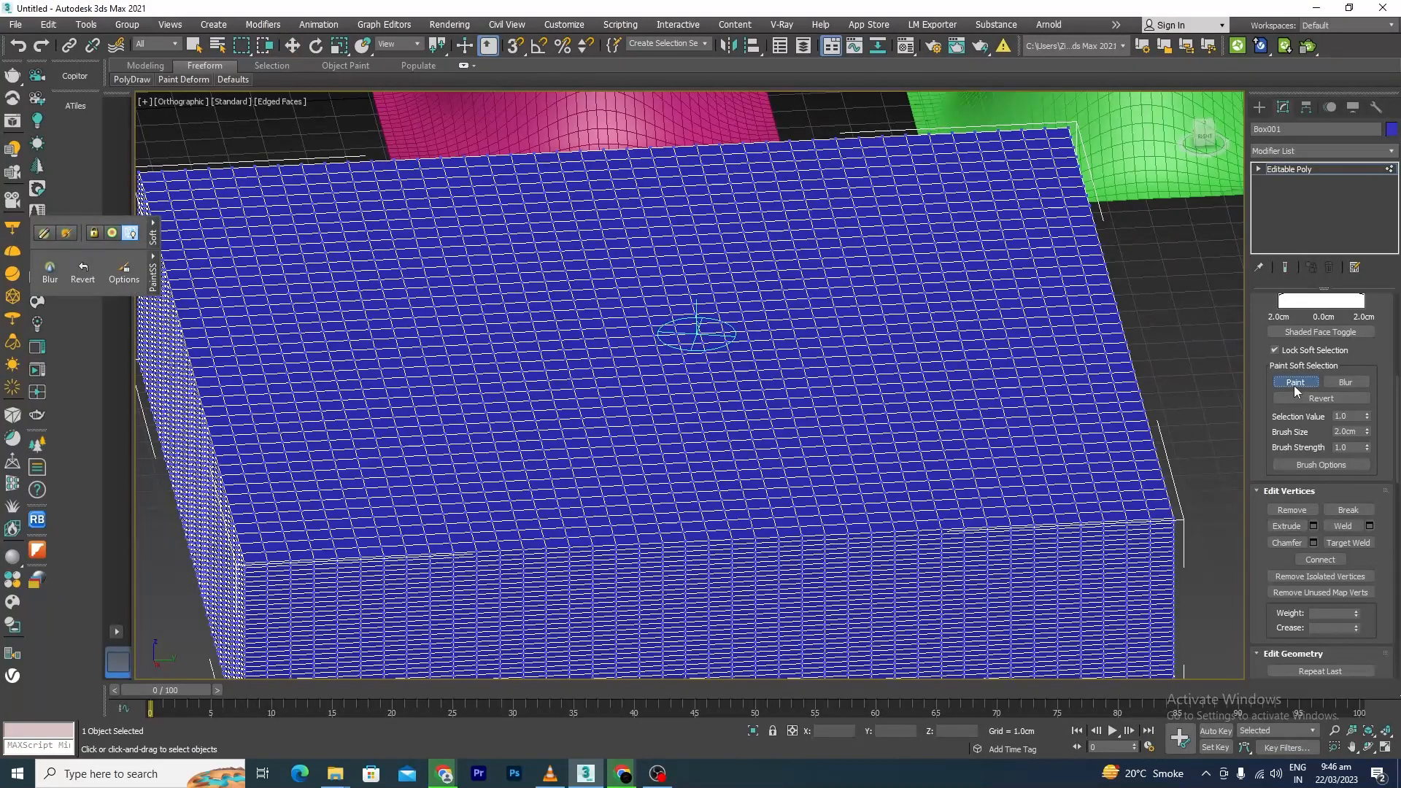
key("t")
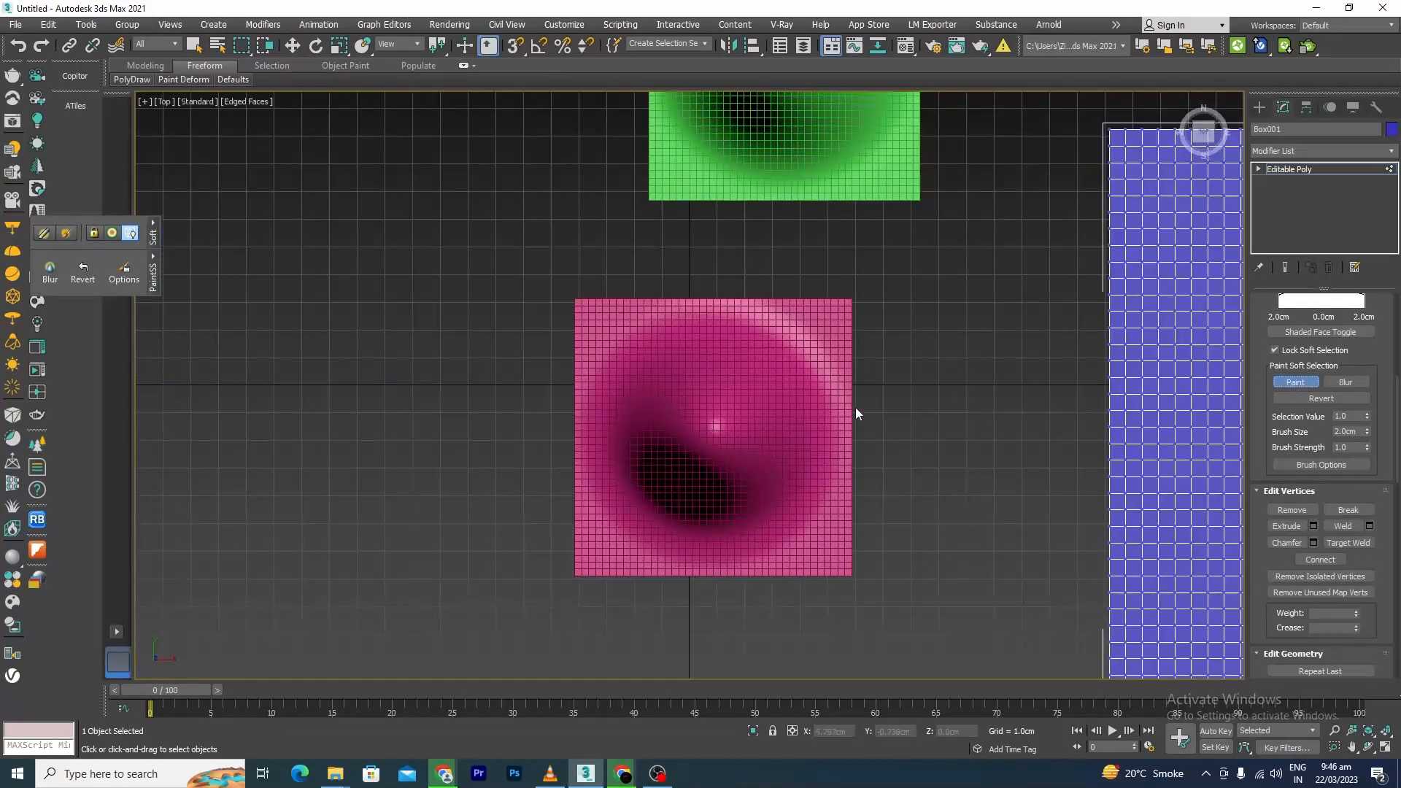
scroll(869, 365, "down", 10)
scroll(877, 360, "up", 8)
middle_click_drag(612, 357, 1045, 394)
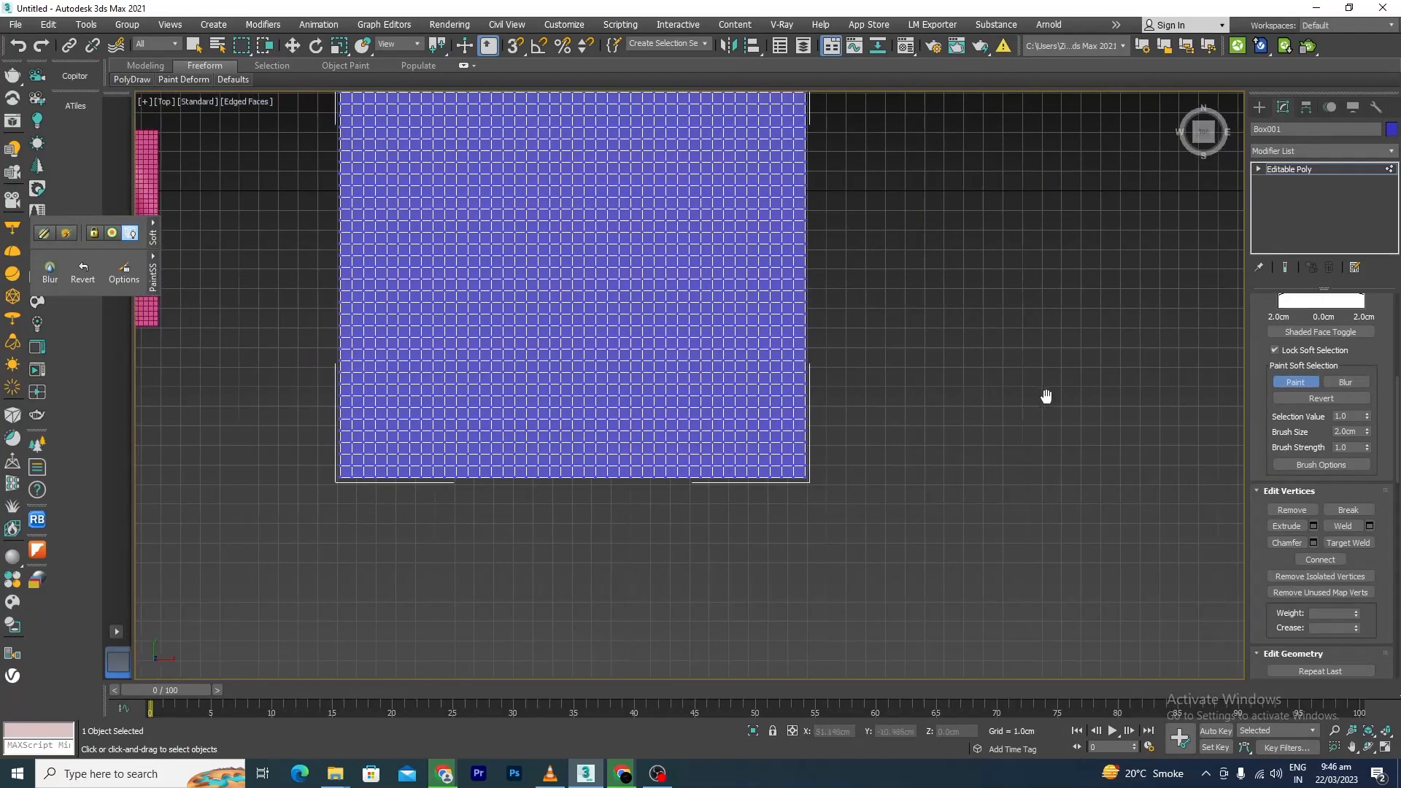
scroll(522, 173, "up", 3)
mouse_move(522, 172)
left_mouse_down()
mouse_move(469, 212)
mouse_move(531, 173)
mouse_move(835, 188)
mouse_move(867, 432)
mouse_move(629, 484)
mouse_move(411, 452)
mouse_move(538, 303)
mouse_move(384, 260)
mouse_move(460, 223)
left_mouse_up()
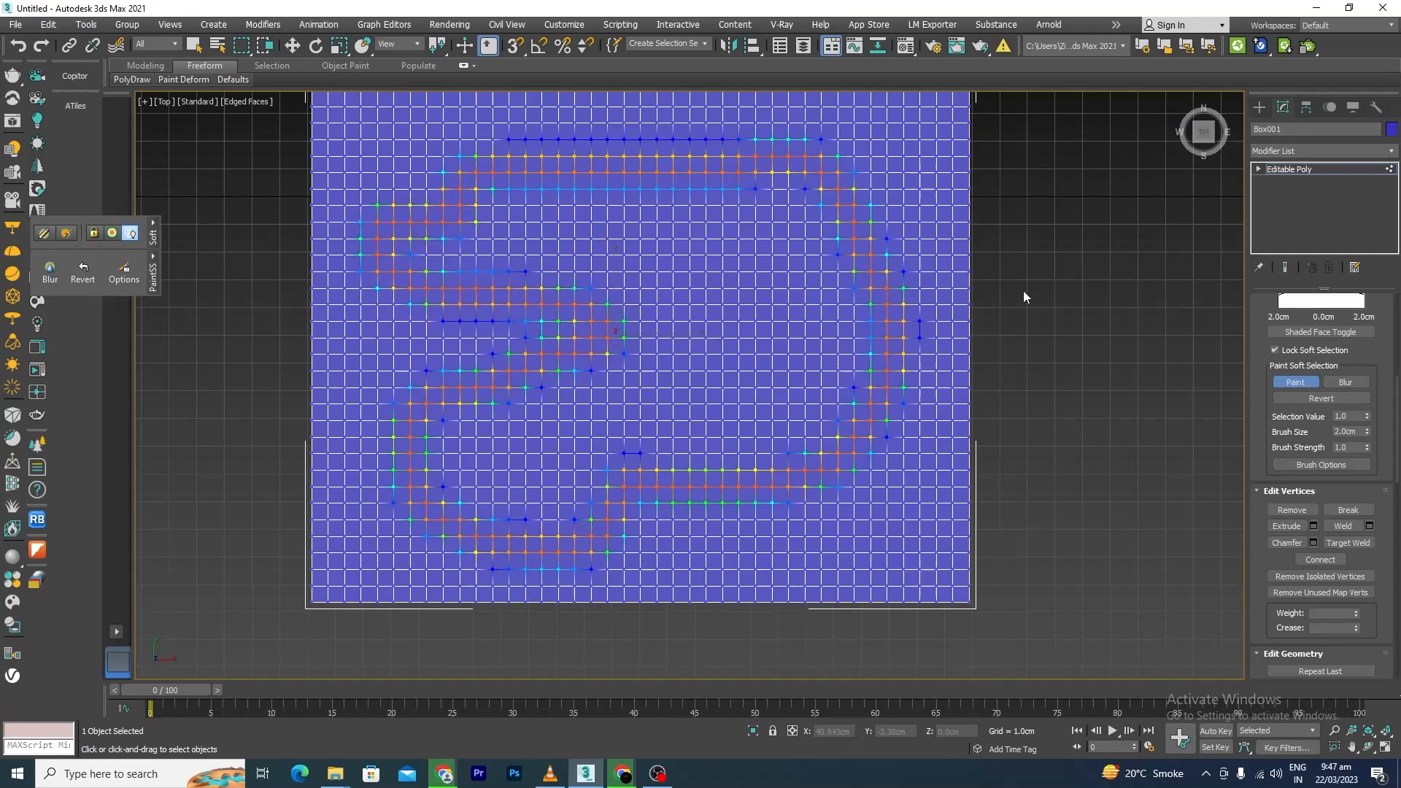
Blur the painted soft selection by brushing along the inner and outer edges of the loop.
left_click(1349, 382)
scroll(675, 416, "down", 3)
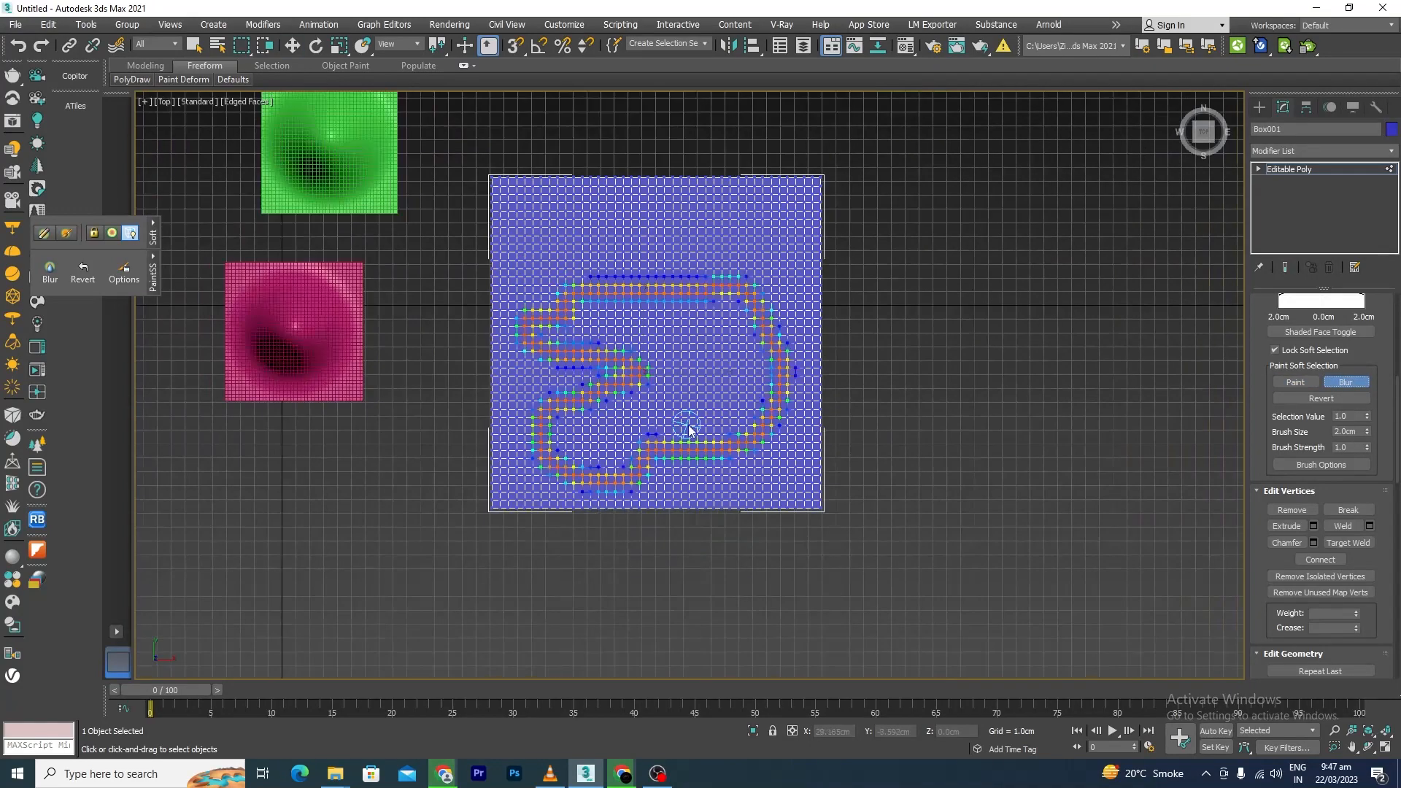
left_click_drag(682, 252, 652, 267)
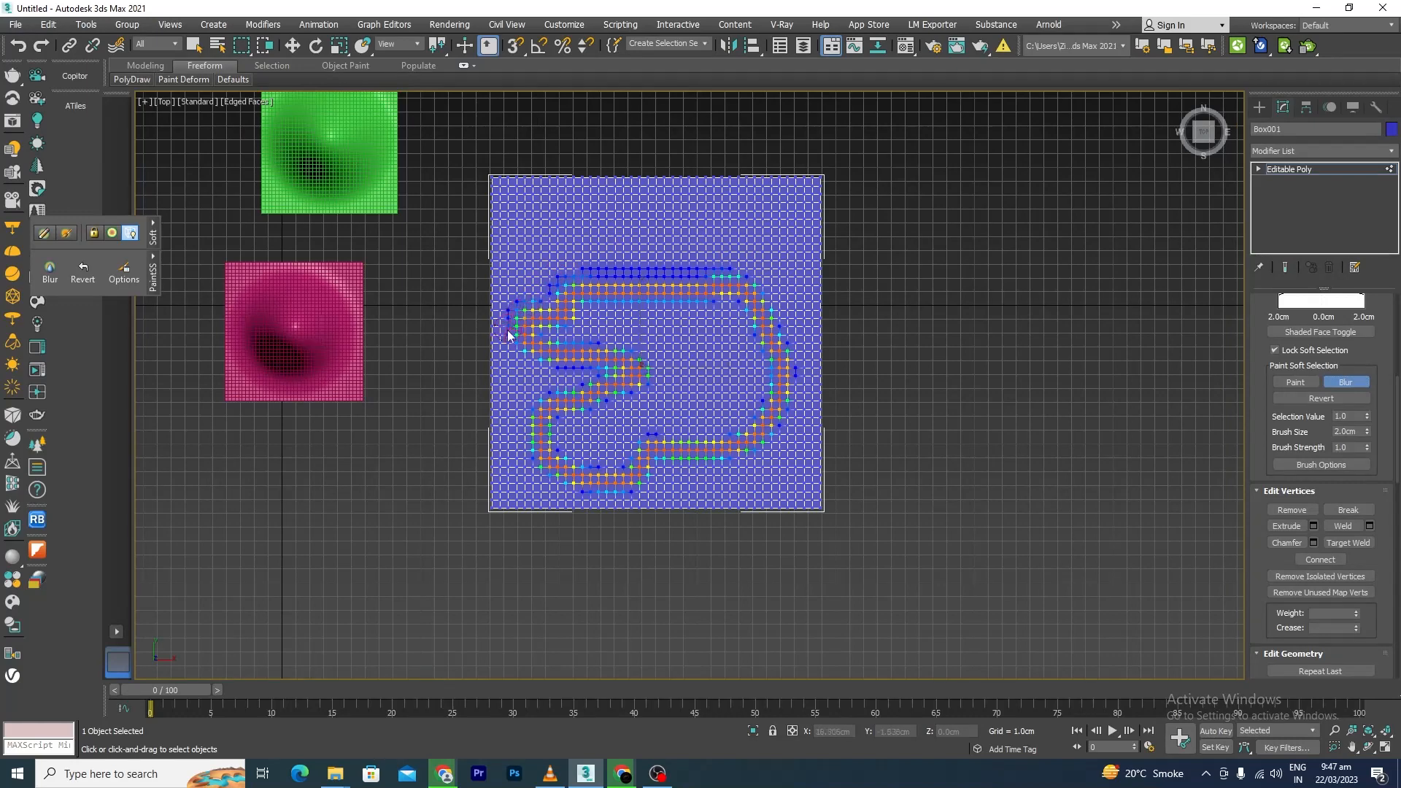
mouse_move(509, 335)
left_mouse_down()
mouse_move(561, 368)
mouse_move(526, 386)
mouse_move(527, 475)
mouse_move(632, 513)
mouse_move(789, 464)
mouse_move(792, 434)
left_mouse_up()
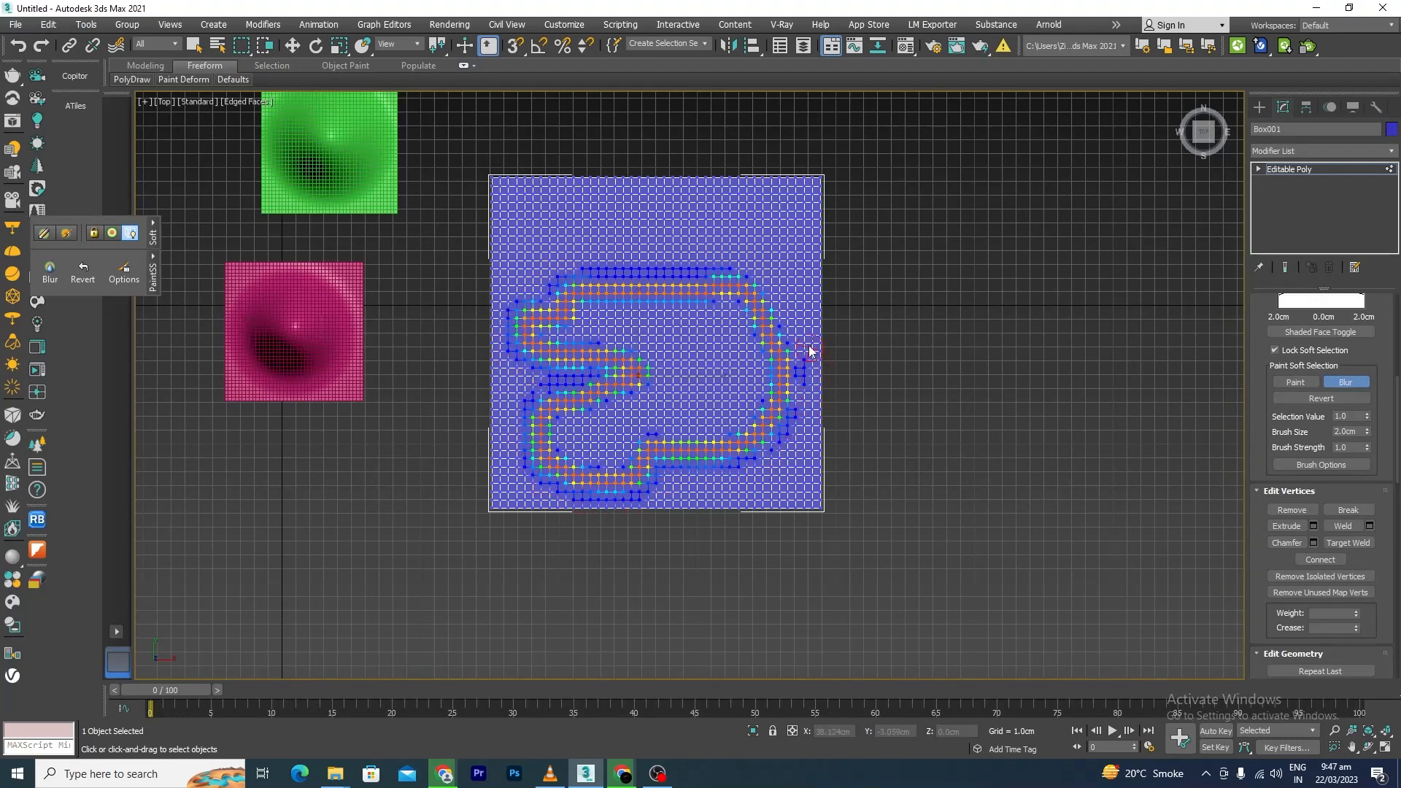
mouse_move(810, 351)
left_mouse_down()
mouse_move(760, 270)
mouse_move(720, 313)
mouse_move(591, 307)
mouse_move(759, 347)
mouse_move(720, 428)
mouse_move(558, 446)
mouse_move(655, 378)
left_mouse_up()
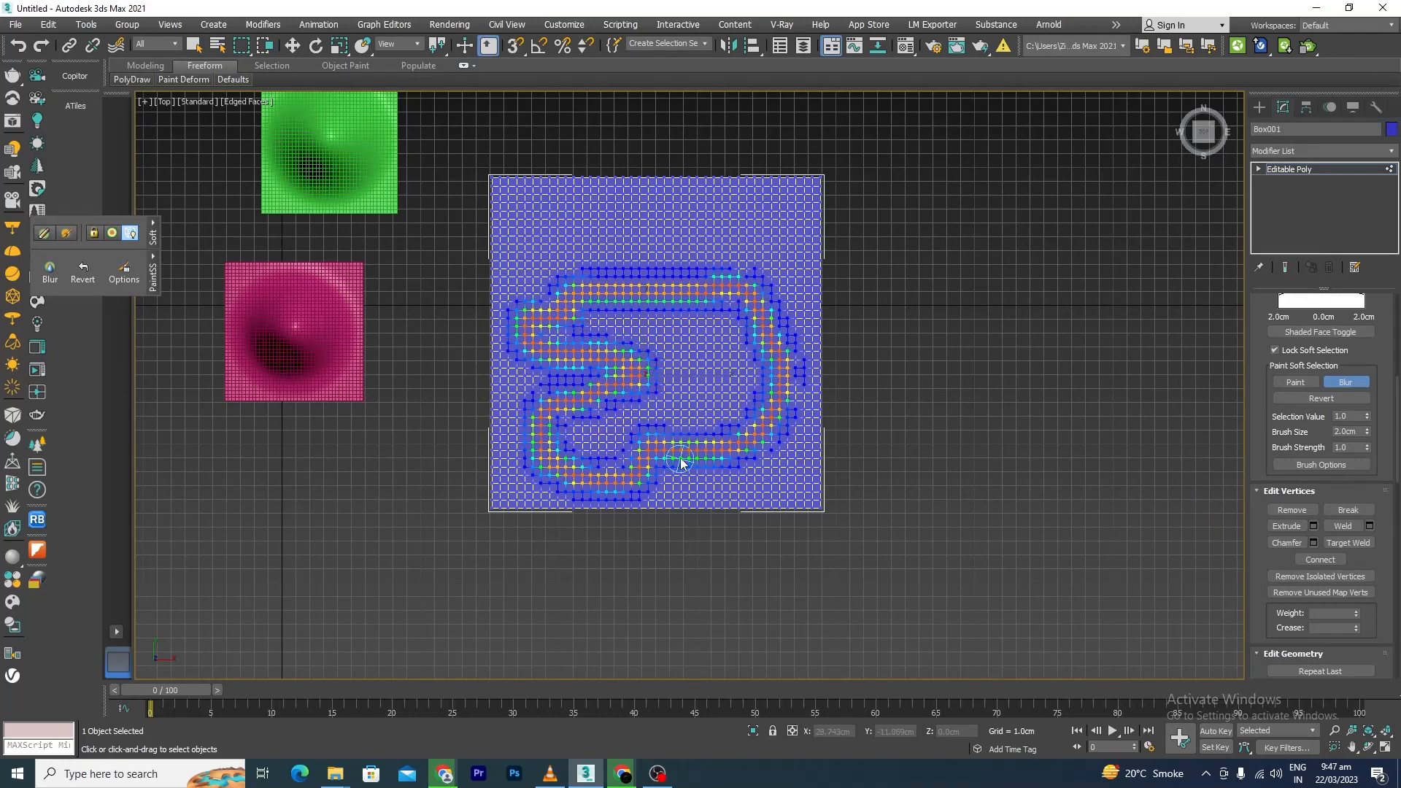
Move the blurred soft selection up to about 7.13 cm in Z and inspect the smoother ridges up close.
middle_click_drag(680, 460, 751, 354, "alt")
key("w")
scroll(646, 346, "up", 2)
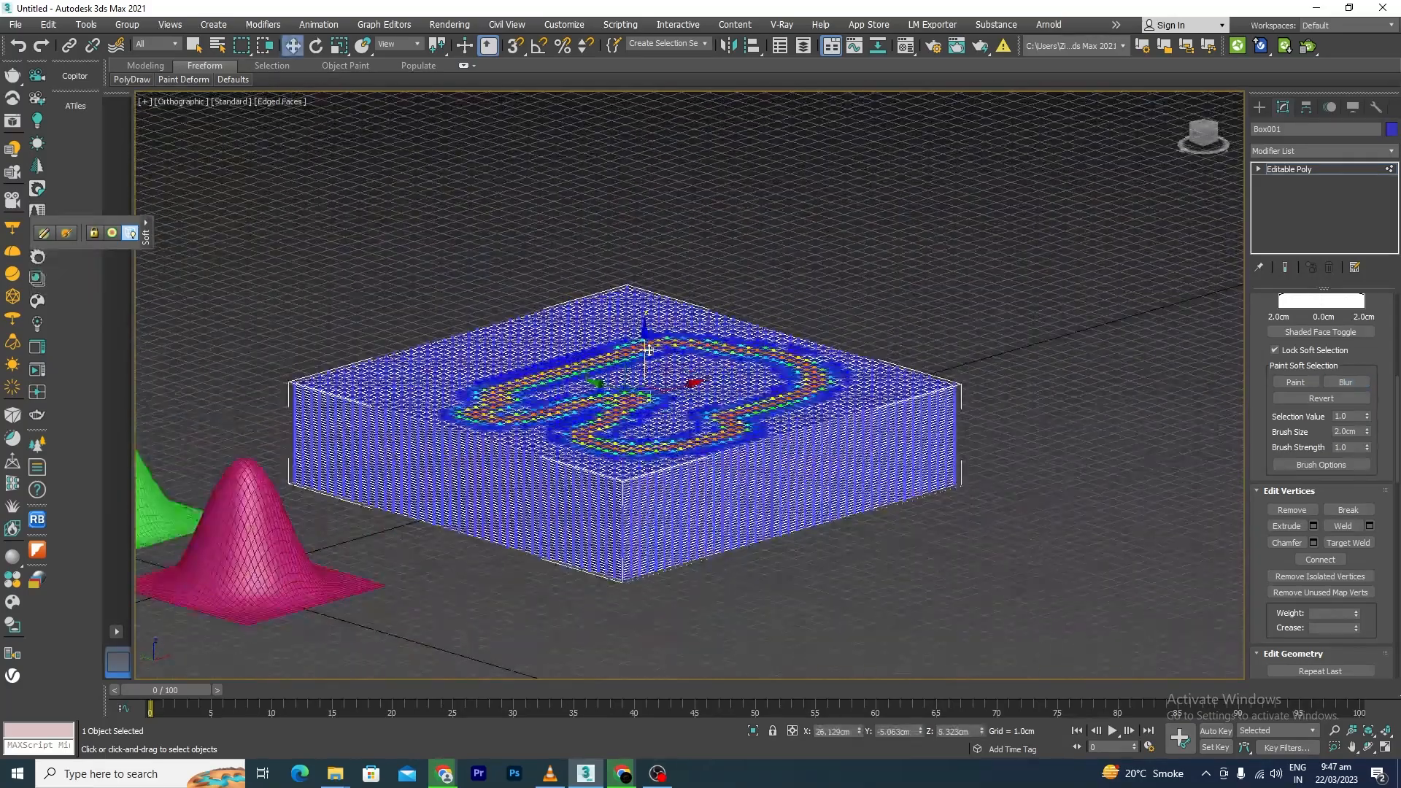
left_click_drag(648, 350, 641, 297)
scroll(748, 448, "up", 2)
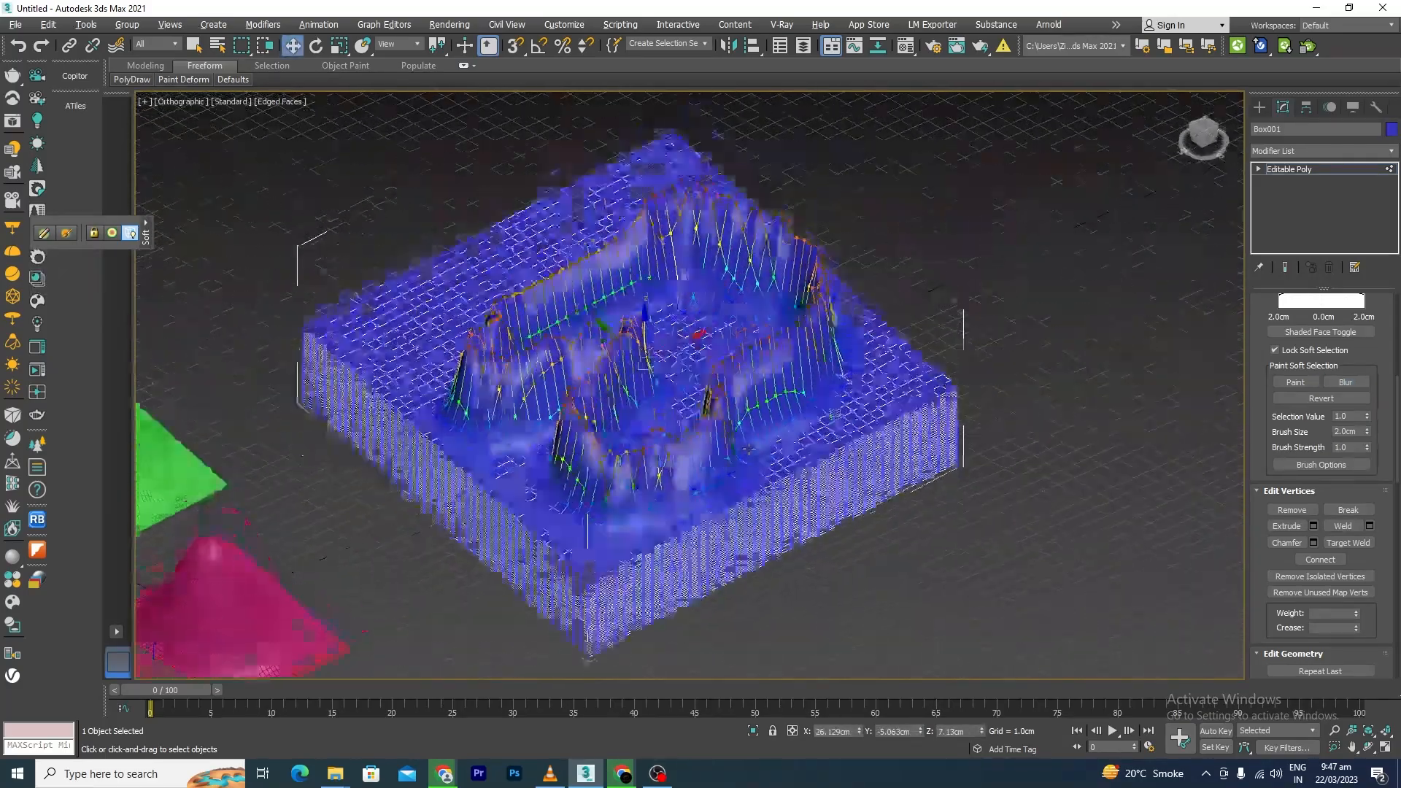
middle_click_drag(748, 449, 584, 423, "alt")
scroll(741, 430, "up", 7)
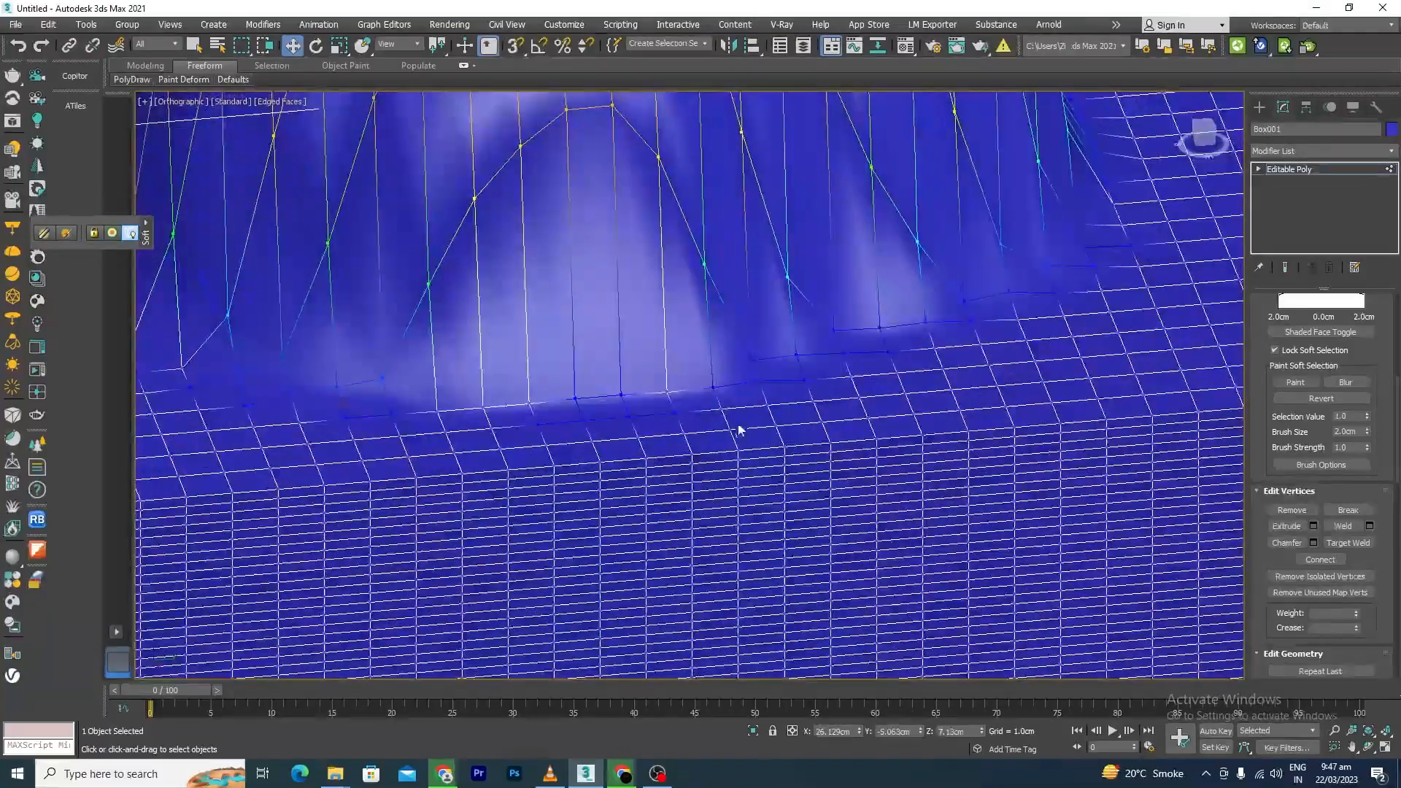
scroll(774, 403, "down", 7)
middle_click_drag(774, 402, 1122, 298, "alt")
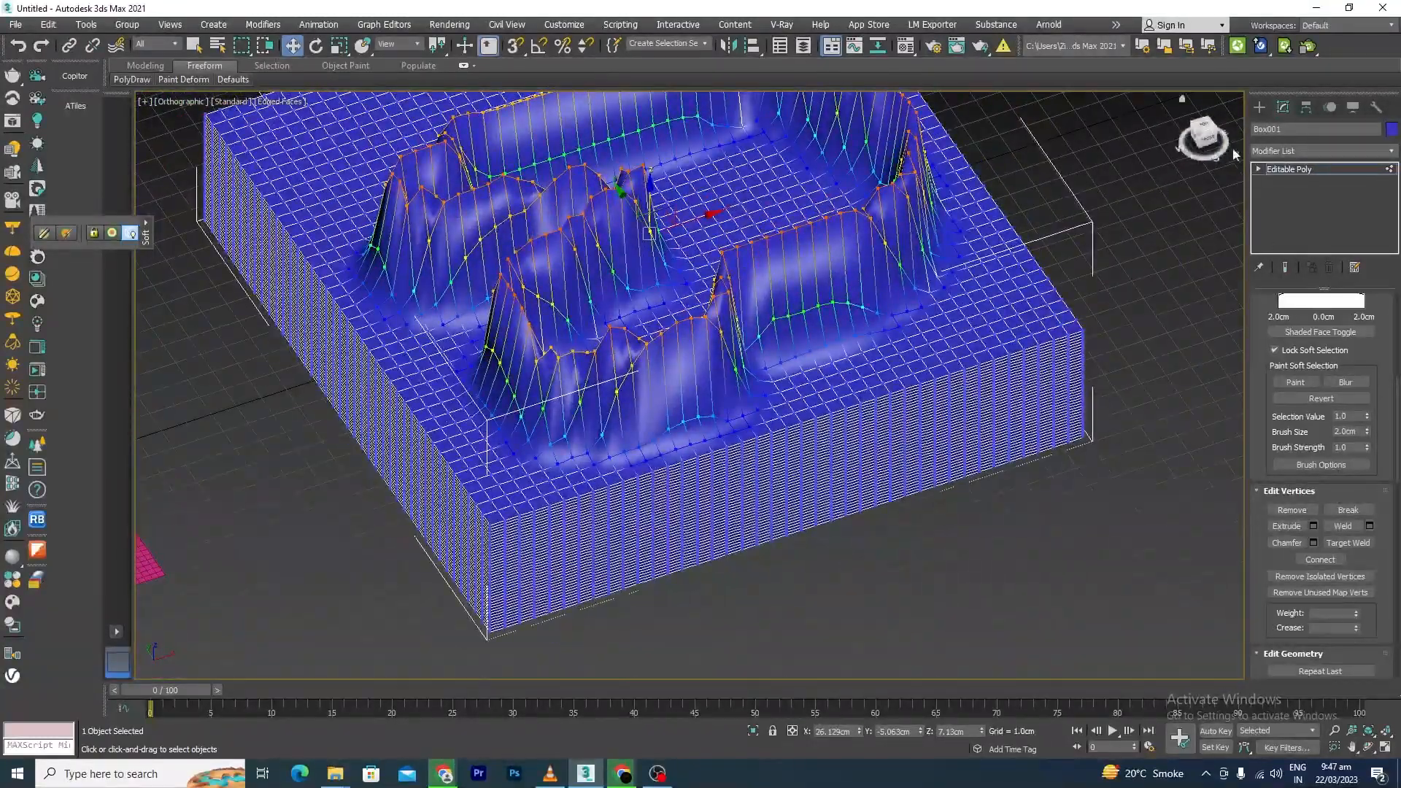
Leave vertex editing, deselect the box and examine its ridges in default shading without edges.
left_click(1257, 171)
left_click(1275, 185)
left_click(1079, 223)
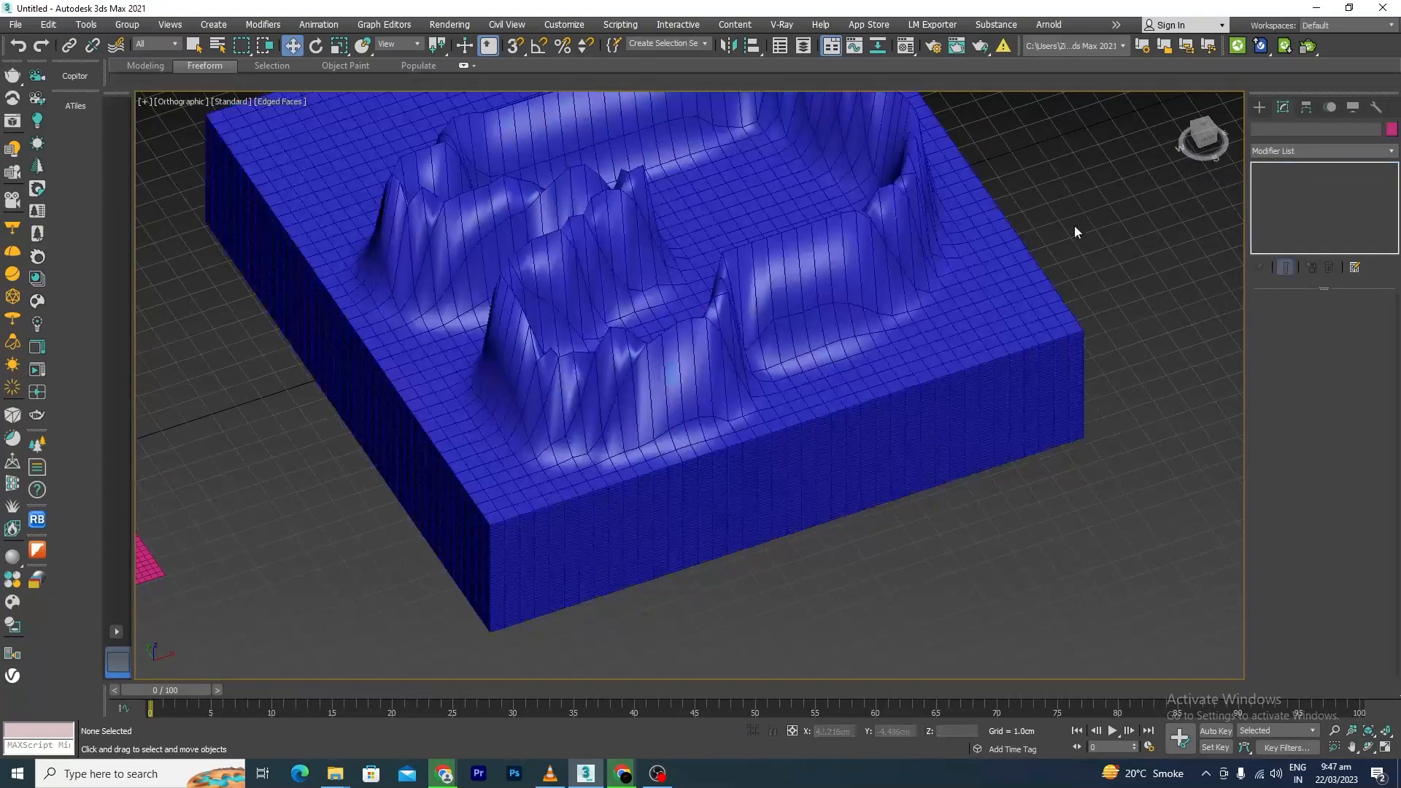
scroll(871, 311, "down", 6)
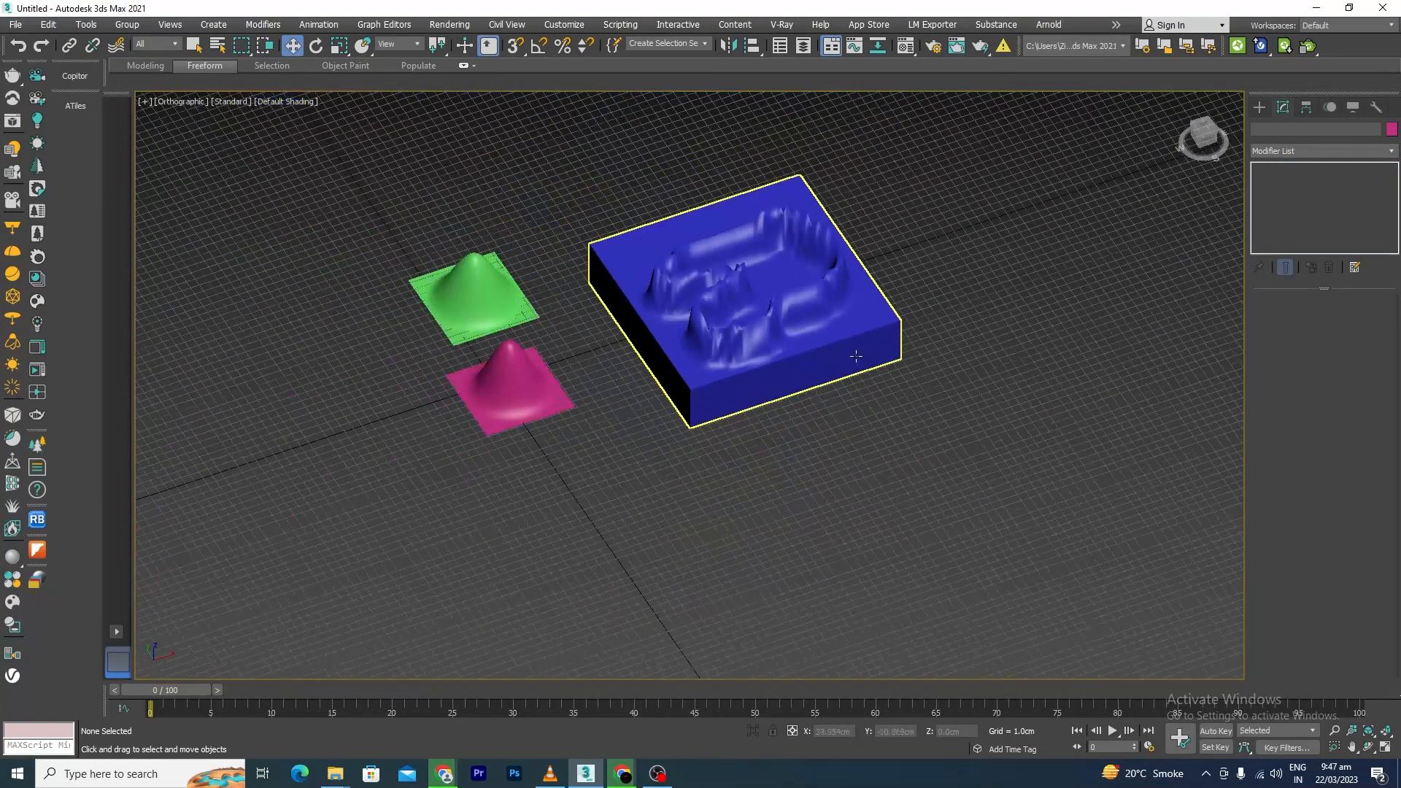
middle_click_drag(891, 307, 847, 379, "alt")
scroll(783, 339, "up", 6)
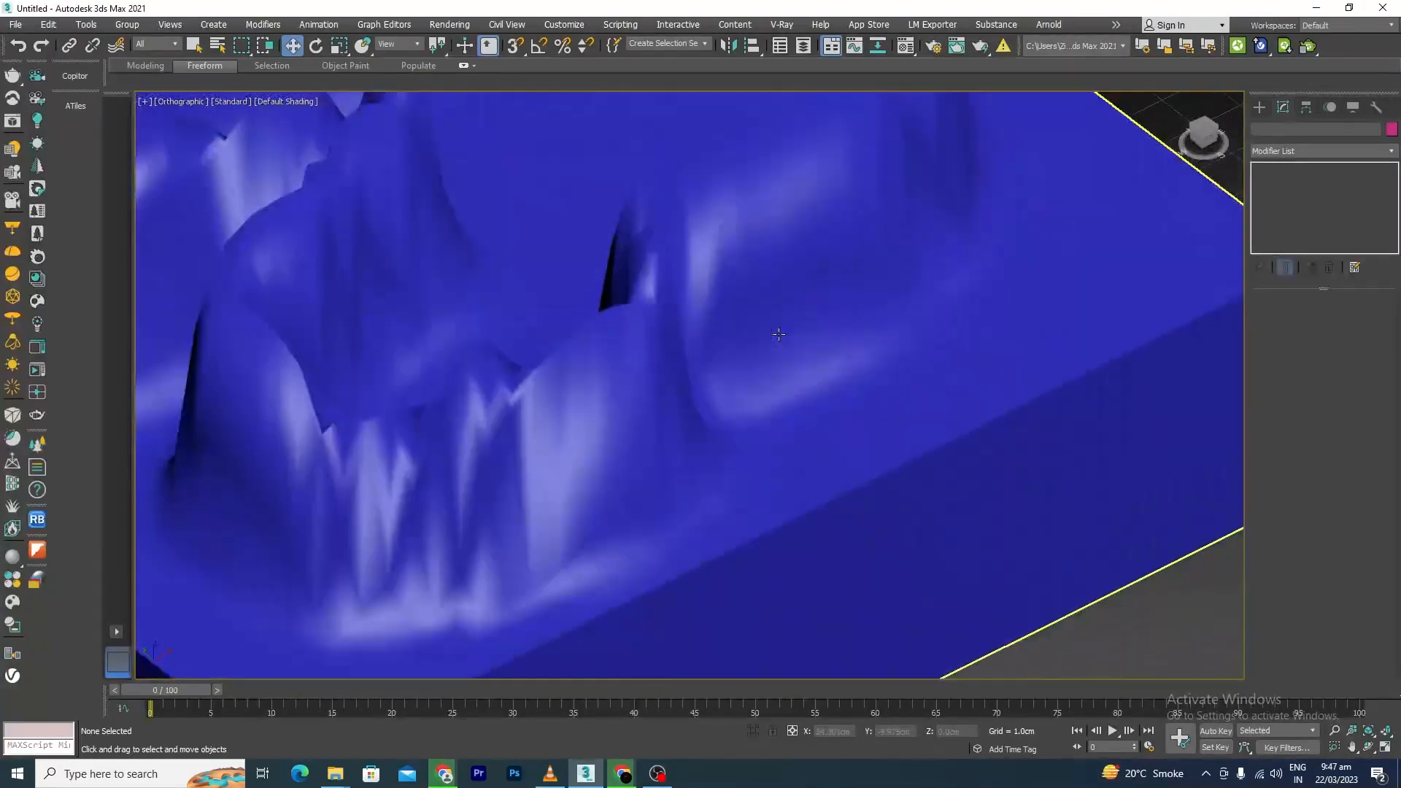
scroll(783, 339, "down", 4)
mouse_move(882, 325)
middle_mouse_down("alt")
mouse_move(839, 343)
mouse_move(868, 349)
middle_mouse_up("alt")
Undo the box's raised ridges and return to its vertex level with edged faces displayed.
left_click(865, 349)
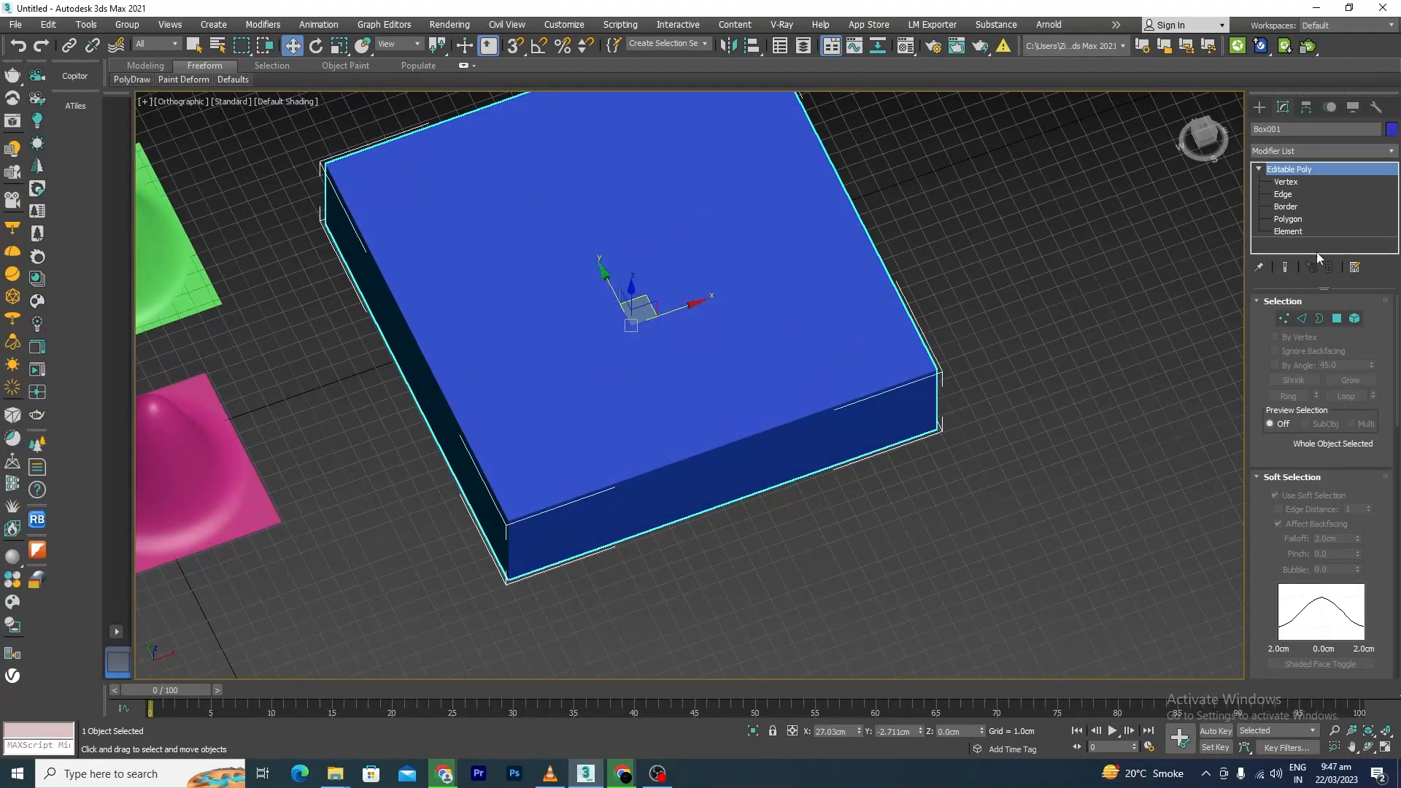
key("F4")
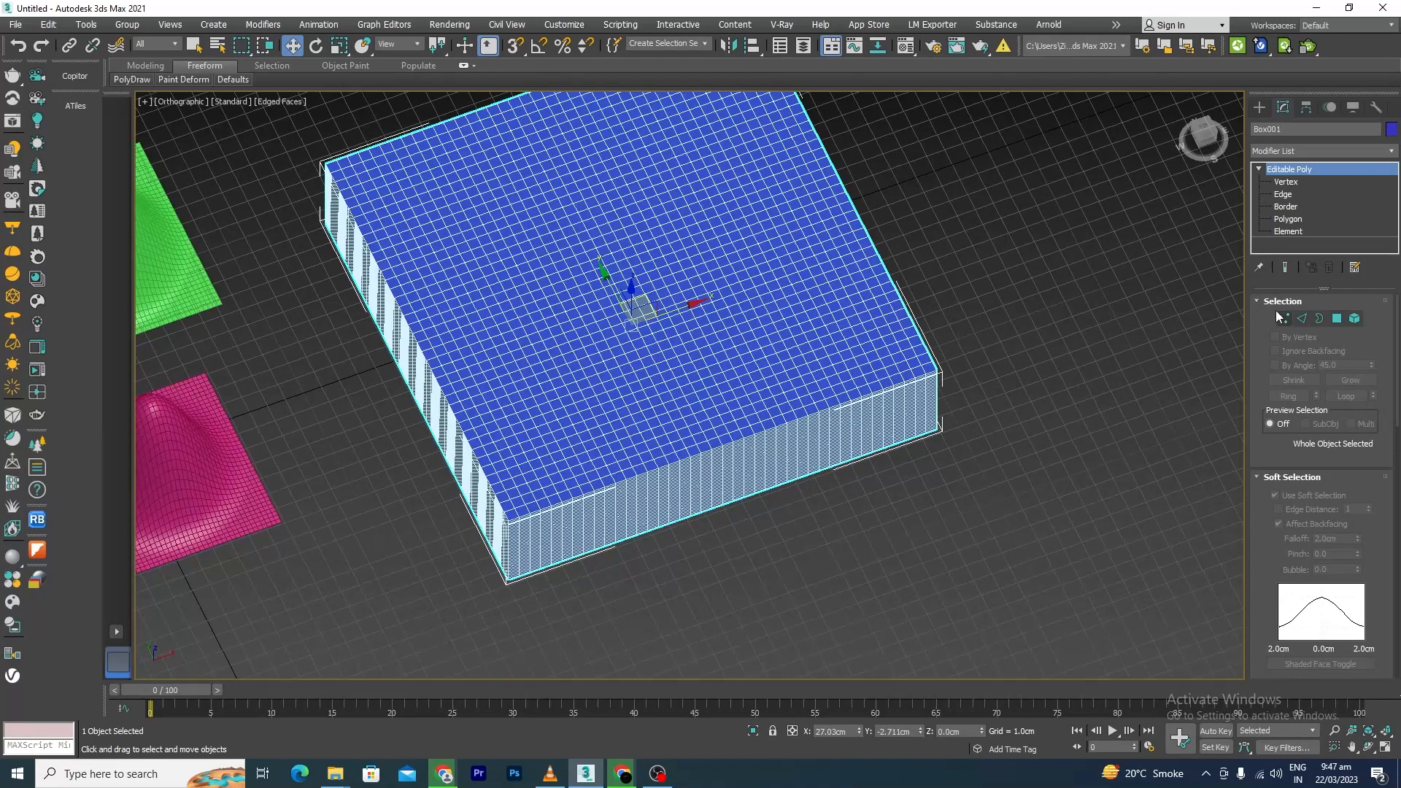
left_click(1282, 317)
scroll(734, 297, "up", 10)
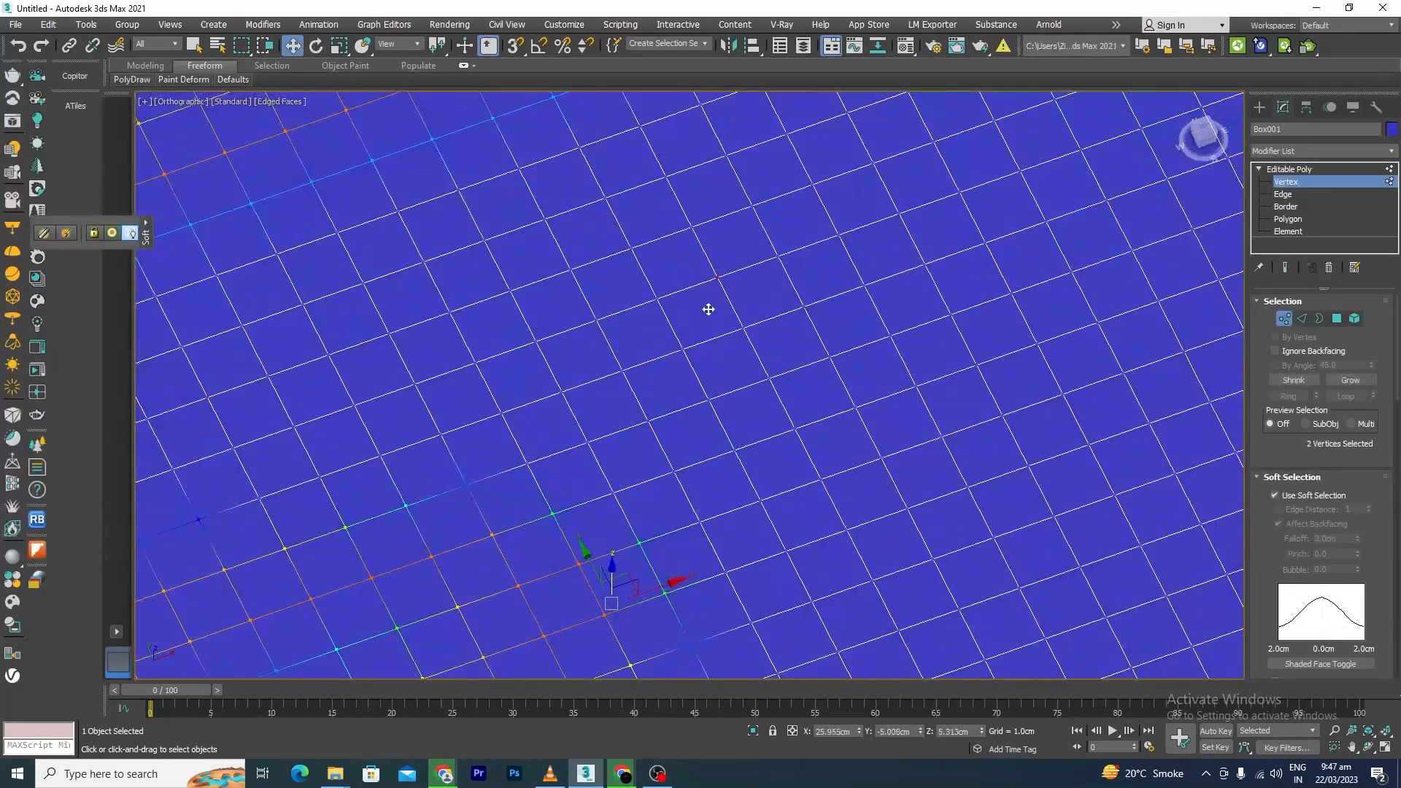
scroll(1333, 404, "down", 5)
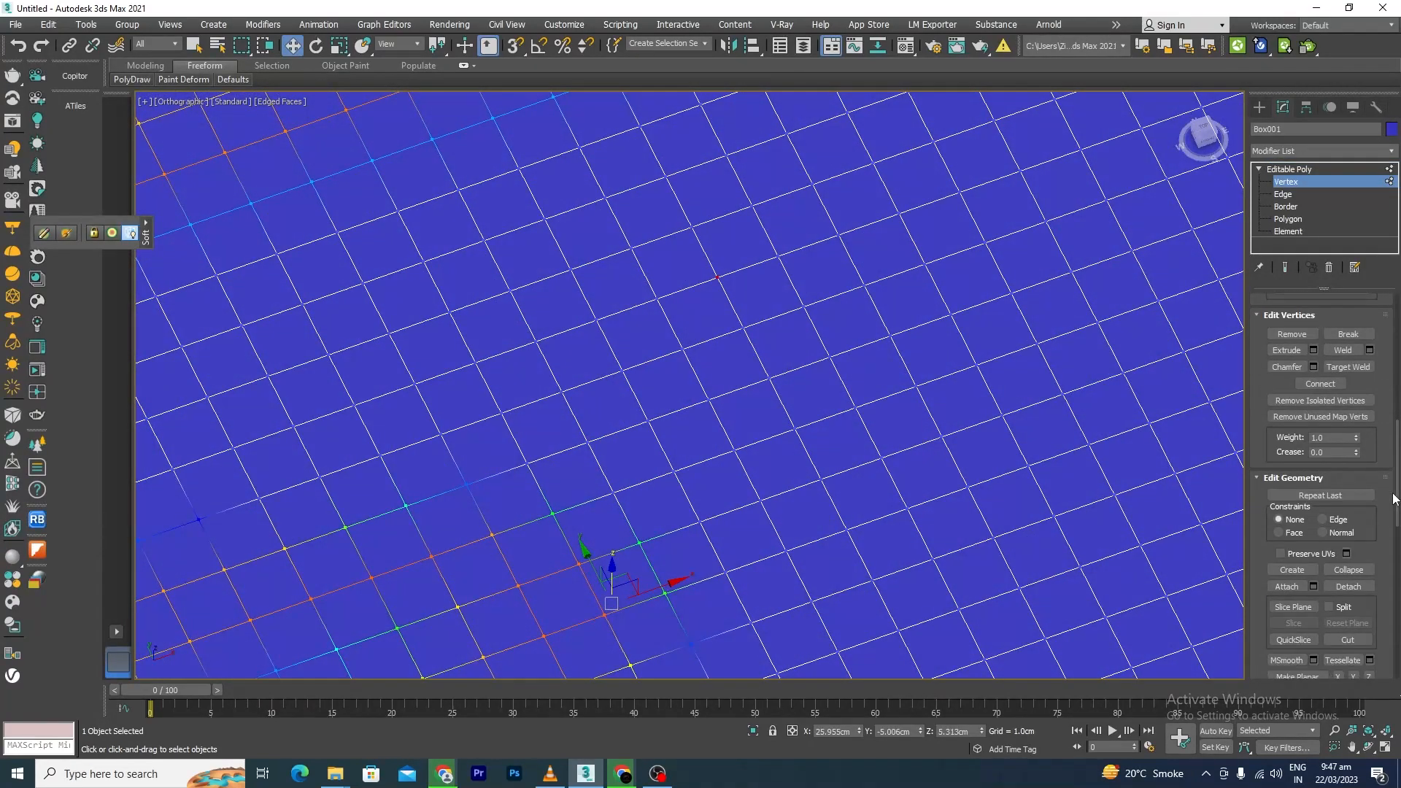
Paint more soft selection inside the loop at selection value 0.64, enlarging the brush to 4.72 cm to fill the interior.
left_click(1293, 401)
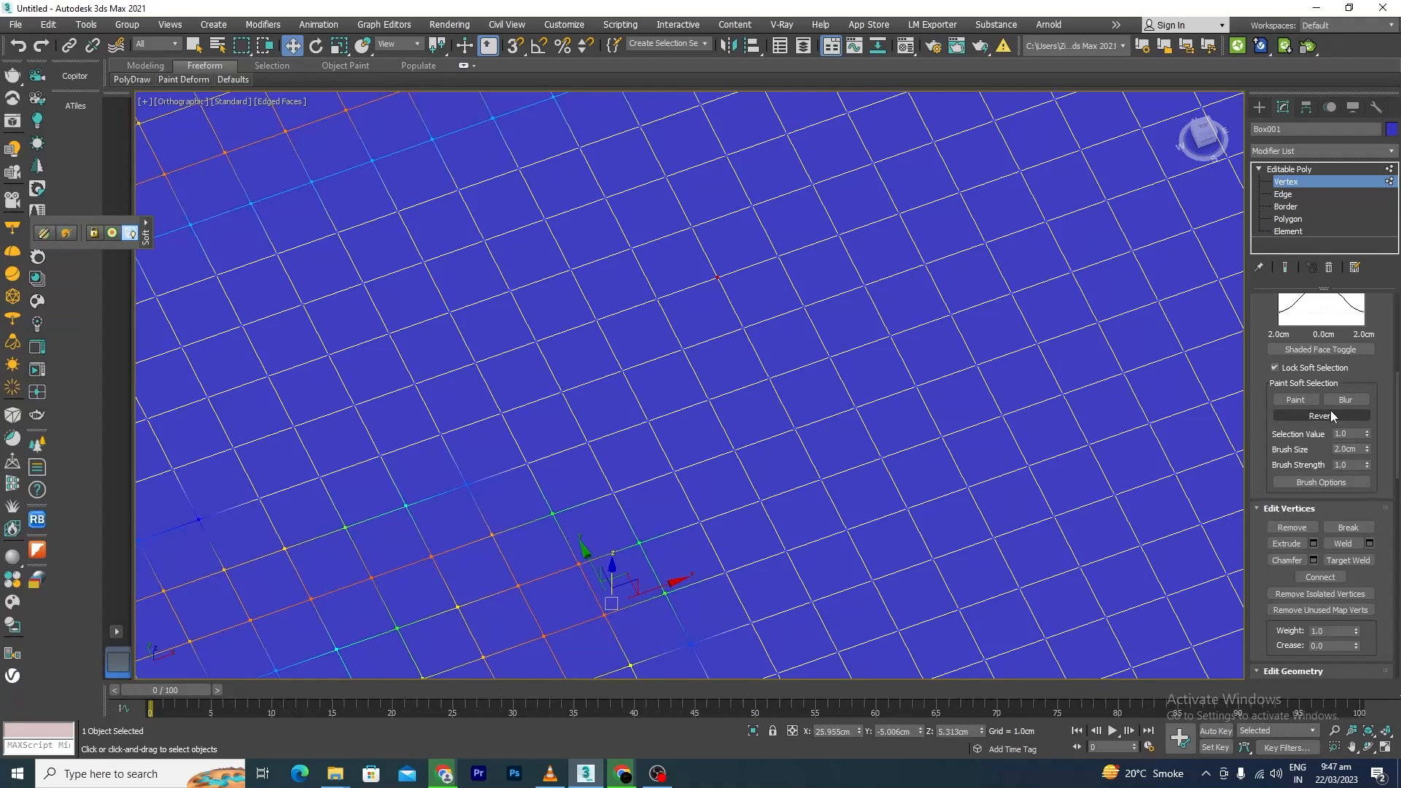
left_click(1299, 402)
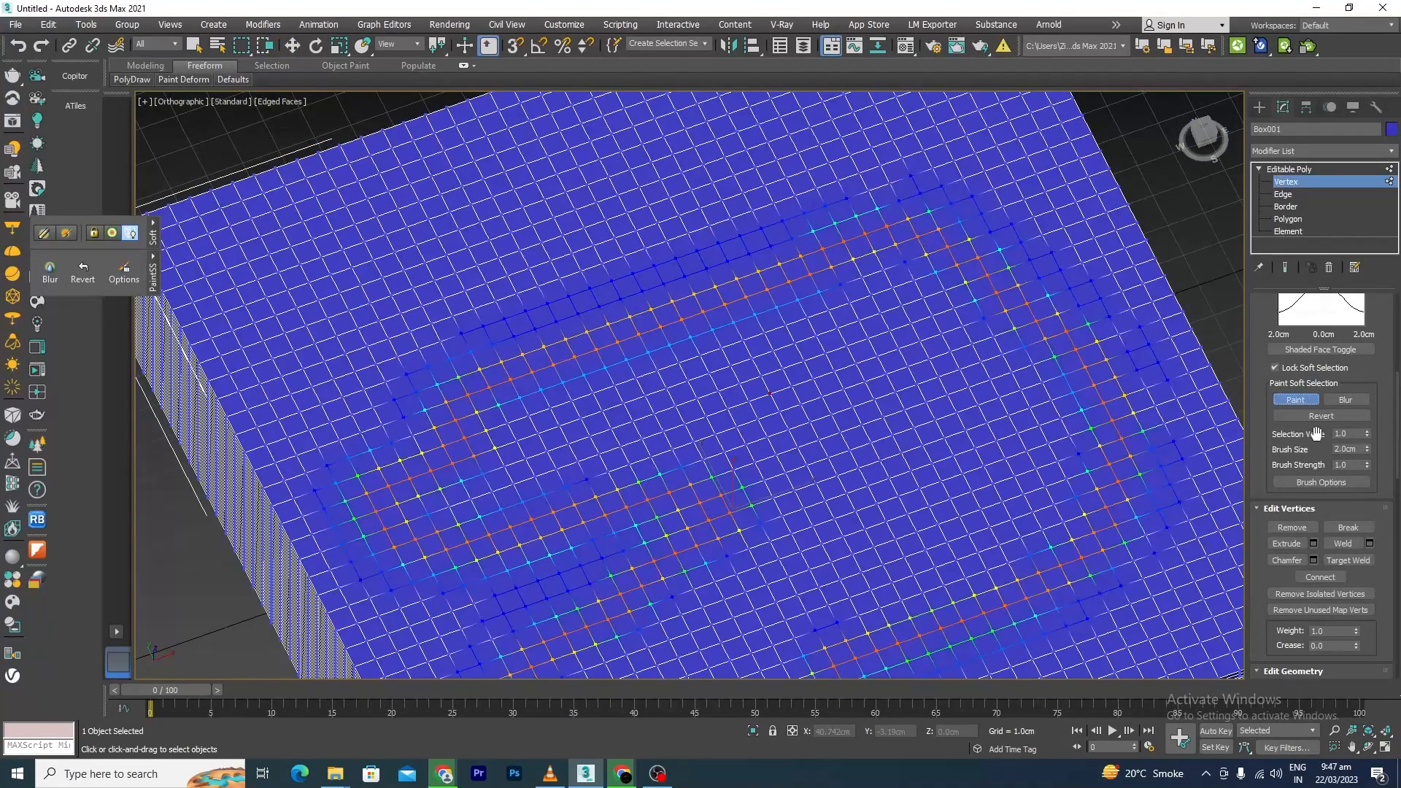
right_click(1367, 433)
left_click_drag(1368, 433, 1367, 373)
mouse_move(979, 438)
left_mouse_down()
mouse_move(798, 492)
mouse_move(966, 475)
left_mouse_up()
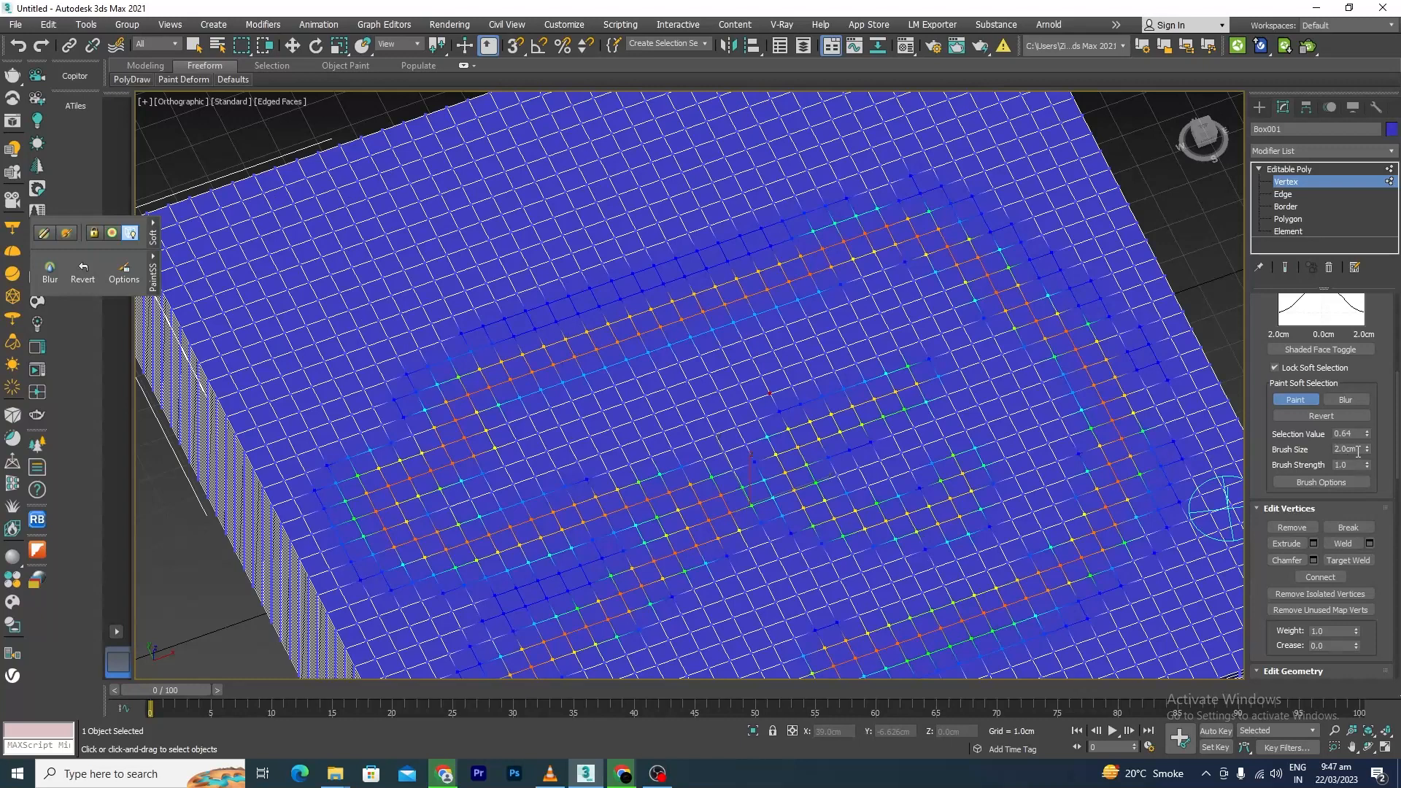
left_click_drag(1369, 450, 1369, 427)
mouse_move(1014, 183)
left_mouse_down()
mouse_move(600, 285)
mouse_move(932, 510)
mouse_move(844, 353)
mouse_move(1027, 394)
mouse_move(624, 519)
mouse_move(600, 354)
mouse_move(910, 567)
mouse_move(691, 619)
mouse_move(949, 549)
left_mouse_up()
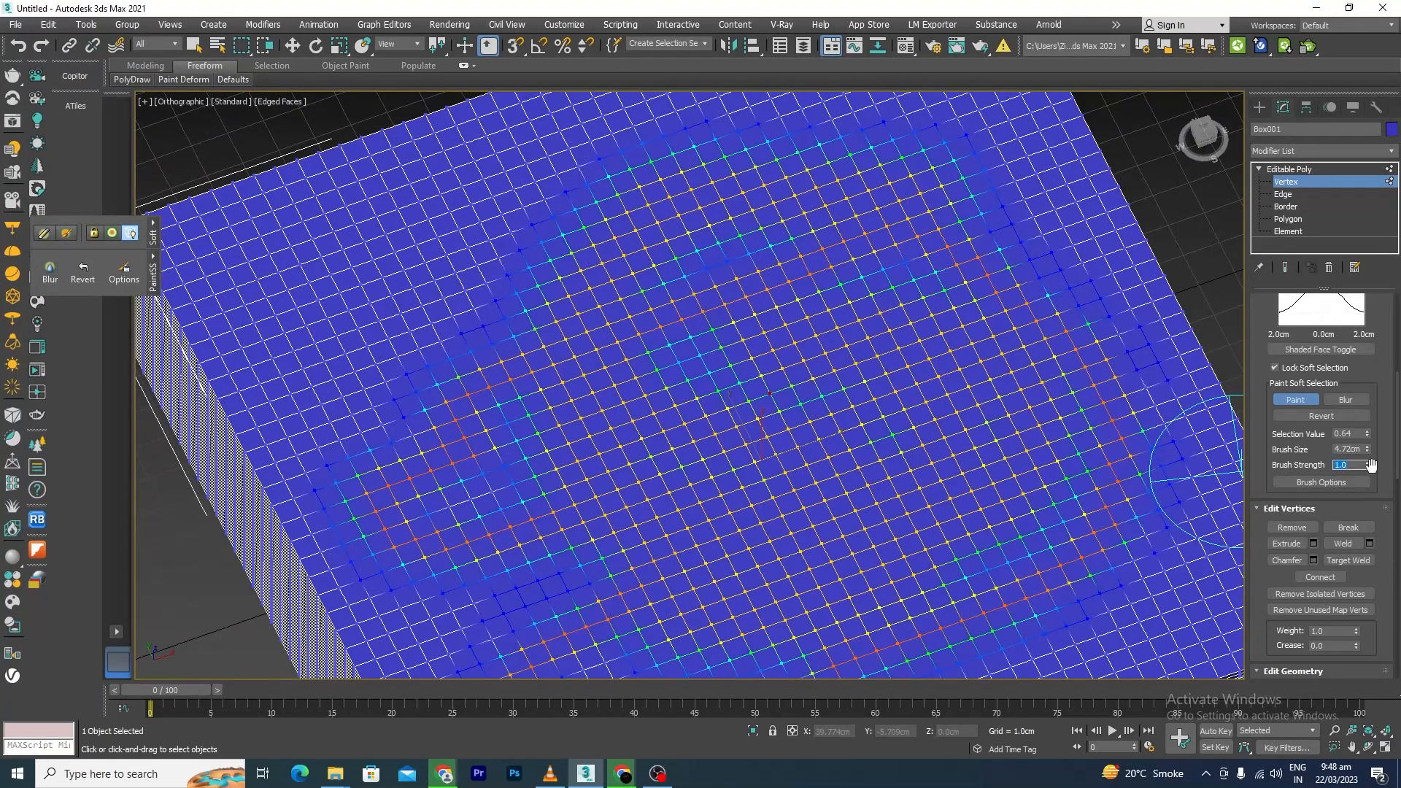
Lower the brush strength to 0.65 and extend the painted soft selection along its outer edge.
mouse_move(1369, 465)
left_mouse_down()
mouse_move(1368, 433)
mouse_move(1371, 500)
left_mouse_up()
scroll(738, 433, "down", 8)
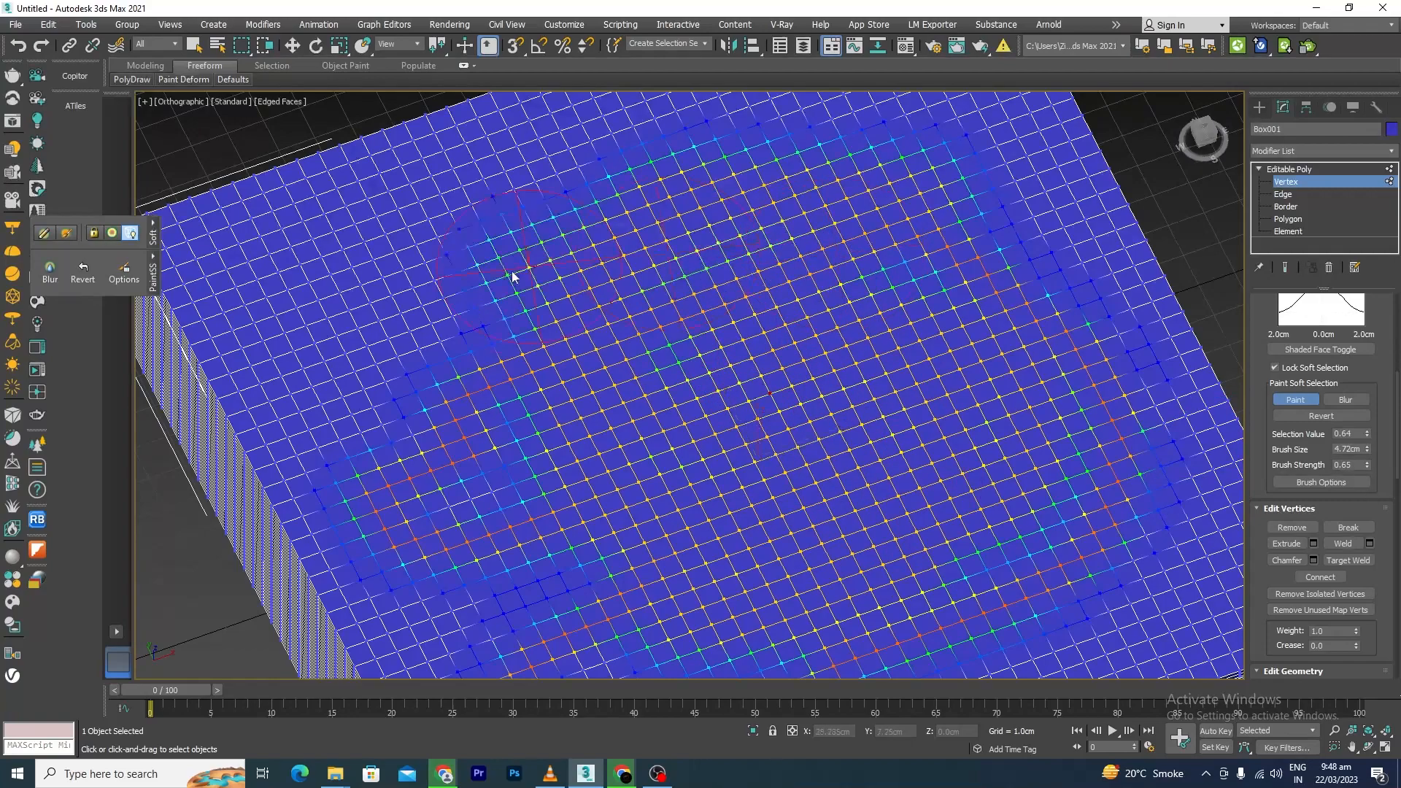
scroll(504, 351, "up", 8)
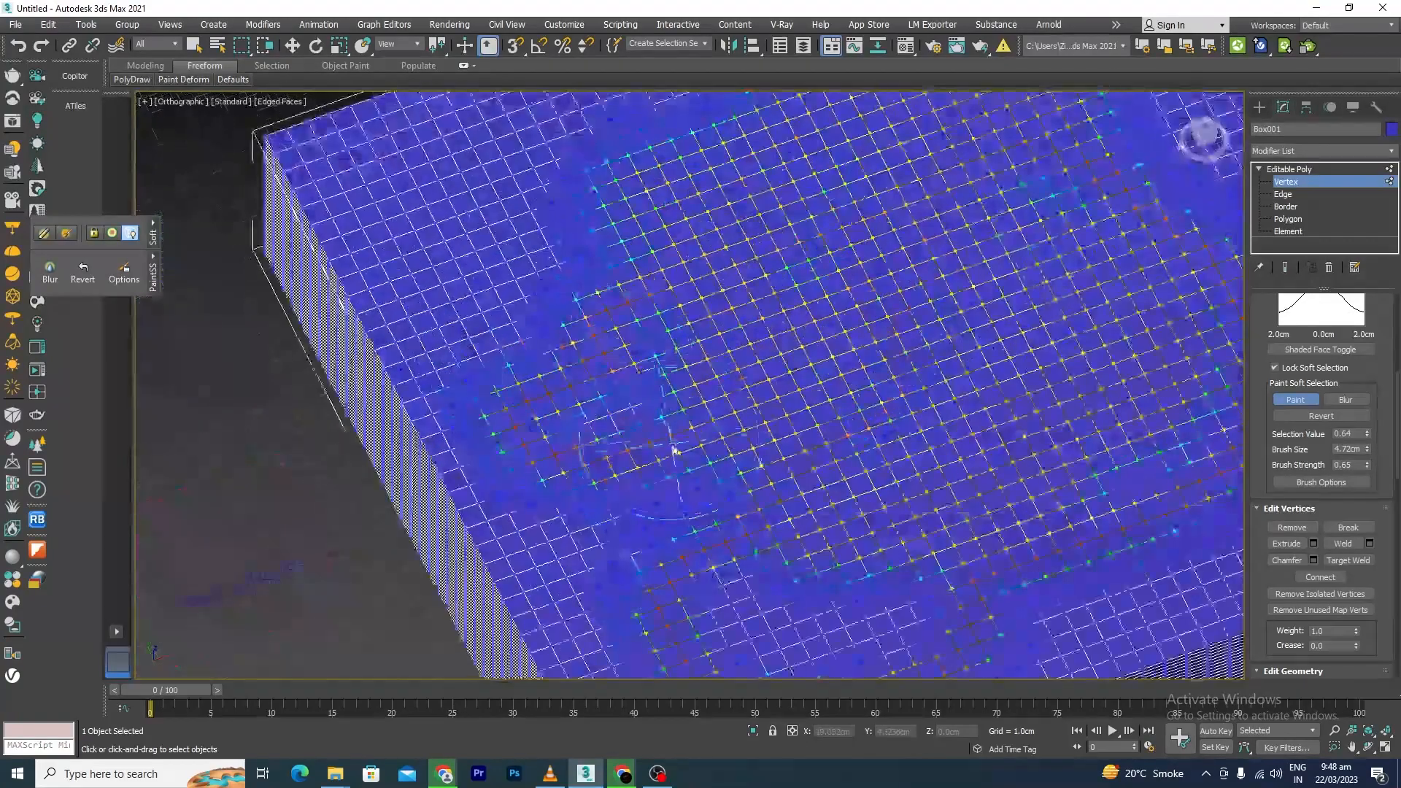
Move the painted soft selection up to about 10.59 cm in Z to raise a terrain from the box's top.
scroll(668, 447, "down", 9)
mouse_move(657, 467)
middle_mouse_down("alt")
mouse_move(766, 401)
mouse_move(734, 354)
middle_mouse_up("alt")
scroll(593, 351, "up", 6)
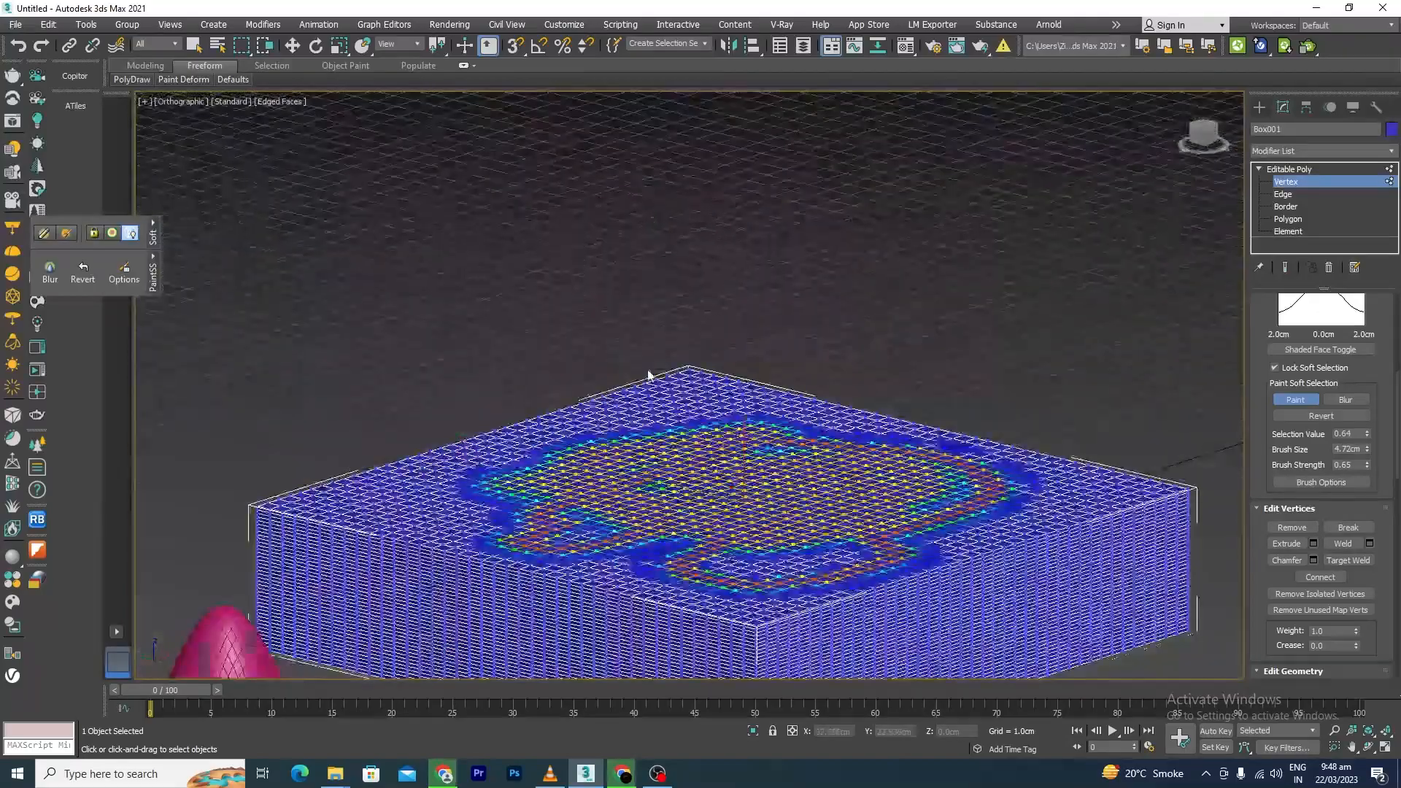
scroll(650, 376, "down", 4)
key("w")
left_click_drag(697, 386, 716, 241)
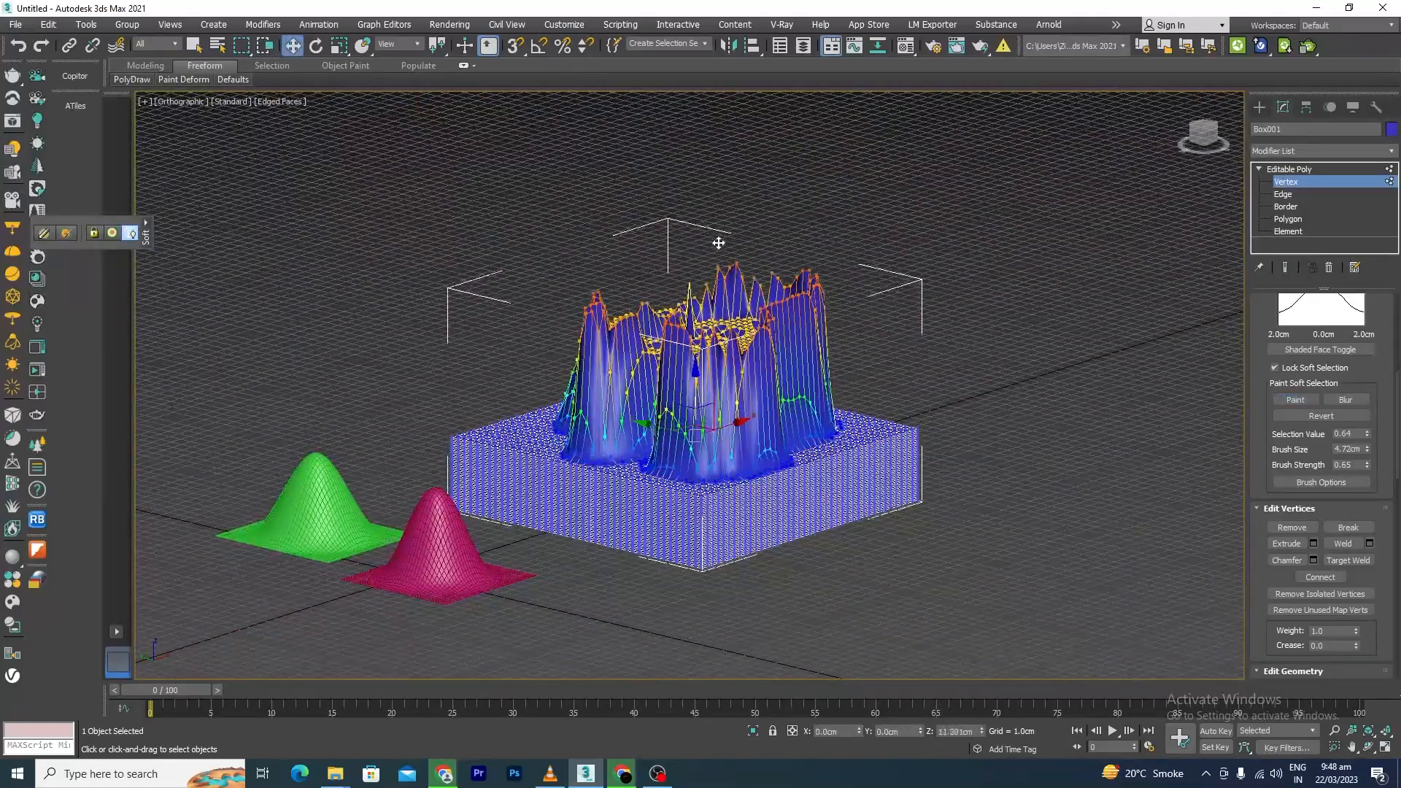
Examine the raised terrain on the box from several angles and distances.
middle_click_drag(879, 400, 558, 409, "alt")
scroll(778, 312, "up", 4)
scroll(777, 312, "down", 4)
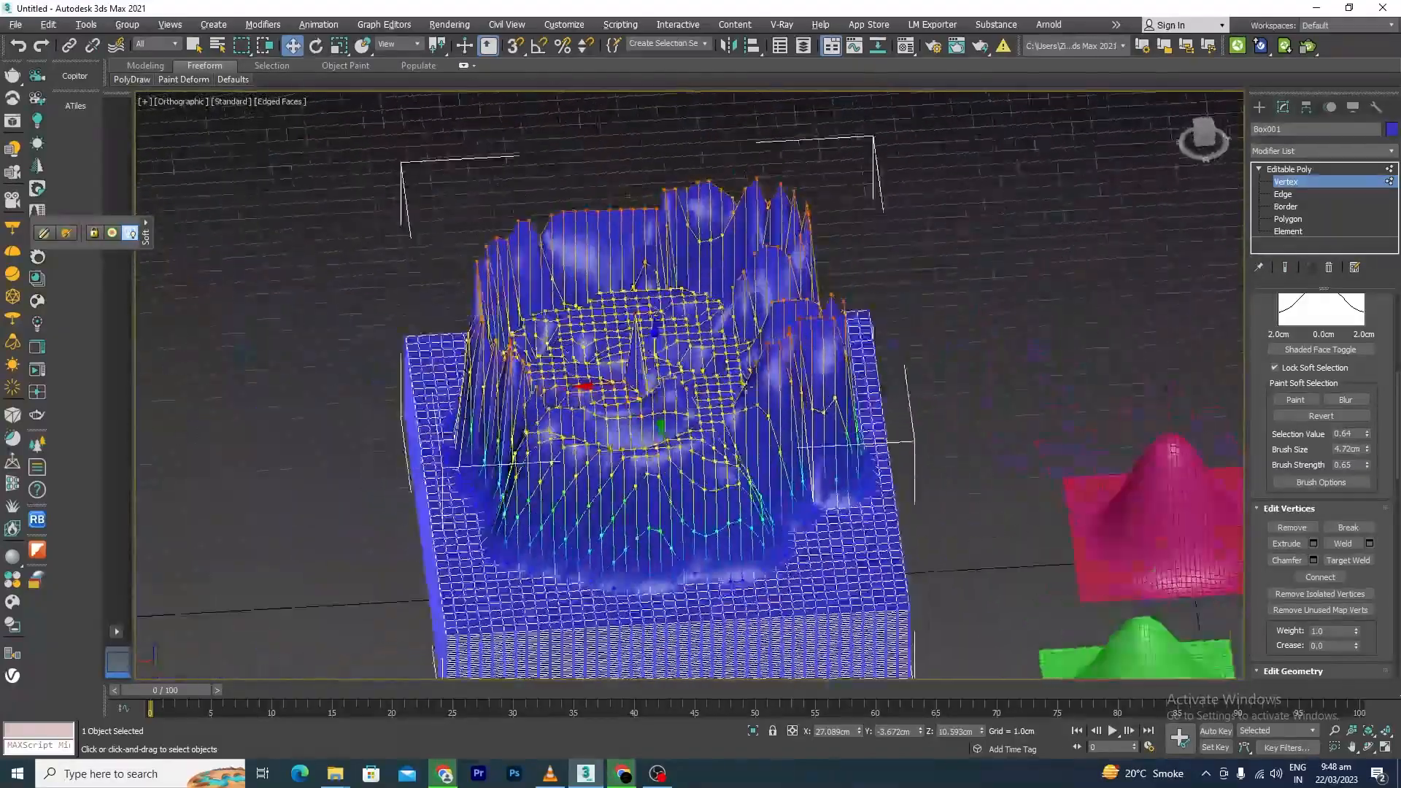
middle_click_drag(777, 321, 1036, 386, "alt")
scroll(630, 314, "up", 5)
scroll(630, 313, "down", 5)
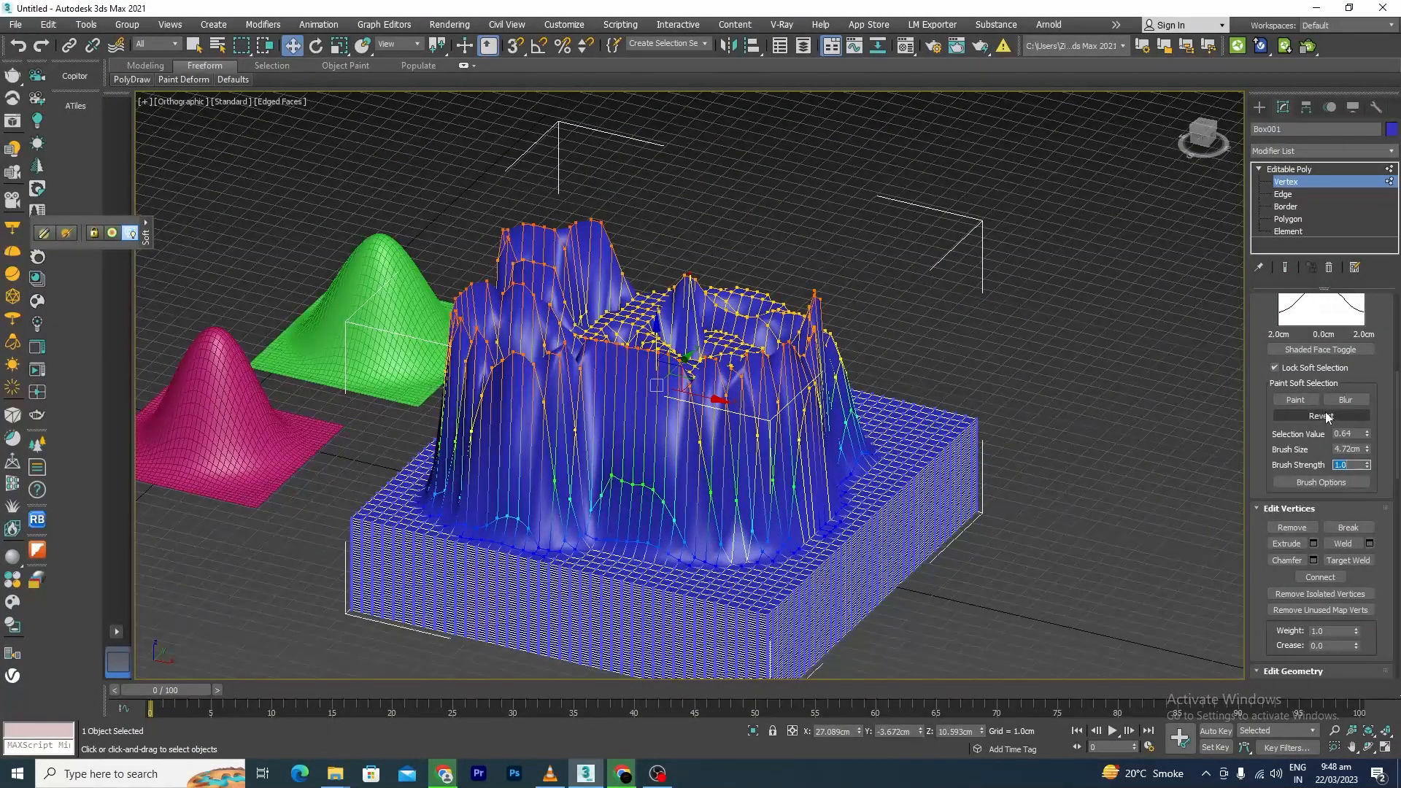
middle_click_drag(1084, 393, 931, 487, "alt")
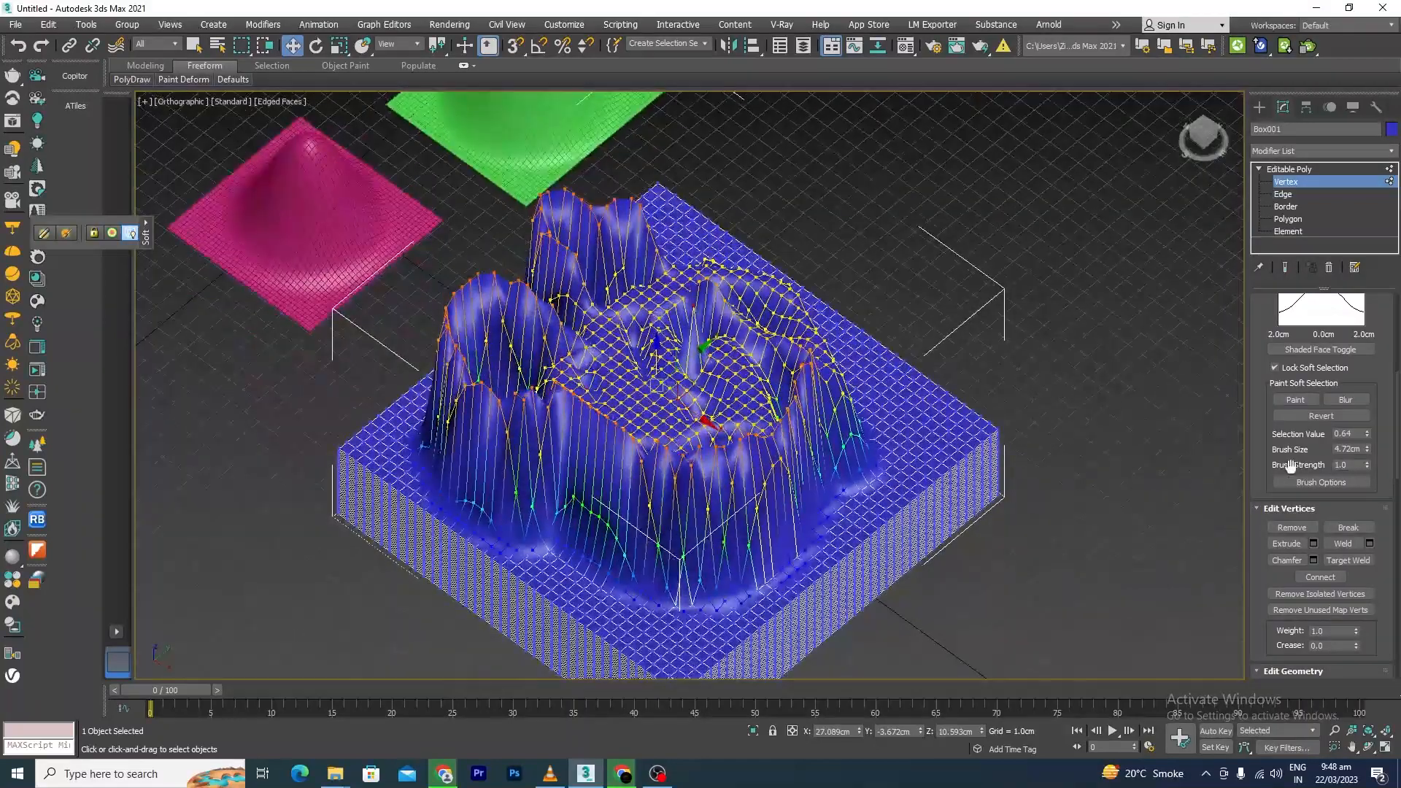
Undo the upward move and weaken the painted soft selection across the box's top with Revert brush strokes.
key("ctrl+z")
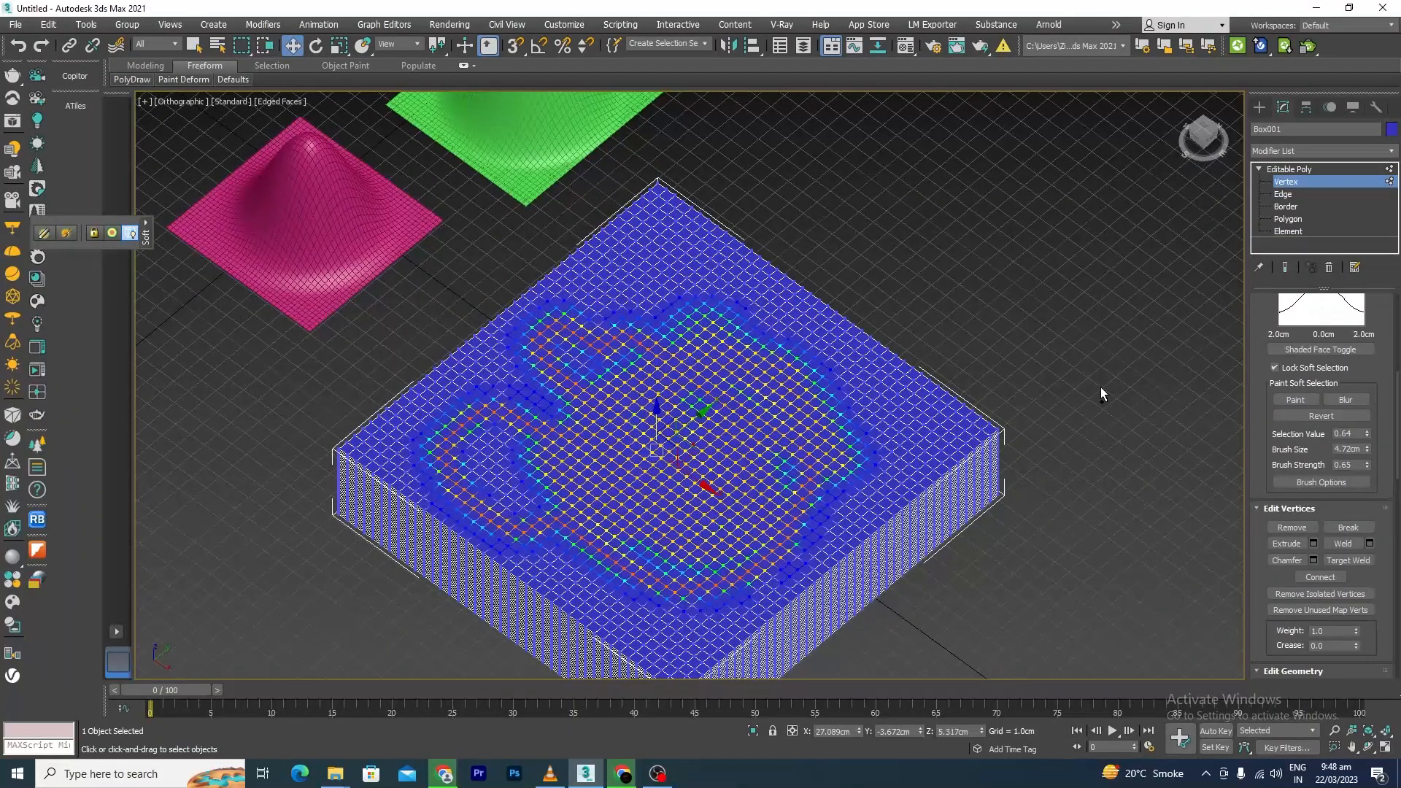
left_click(1312, 414)
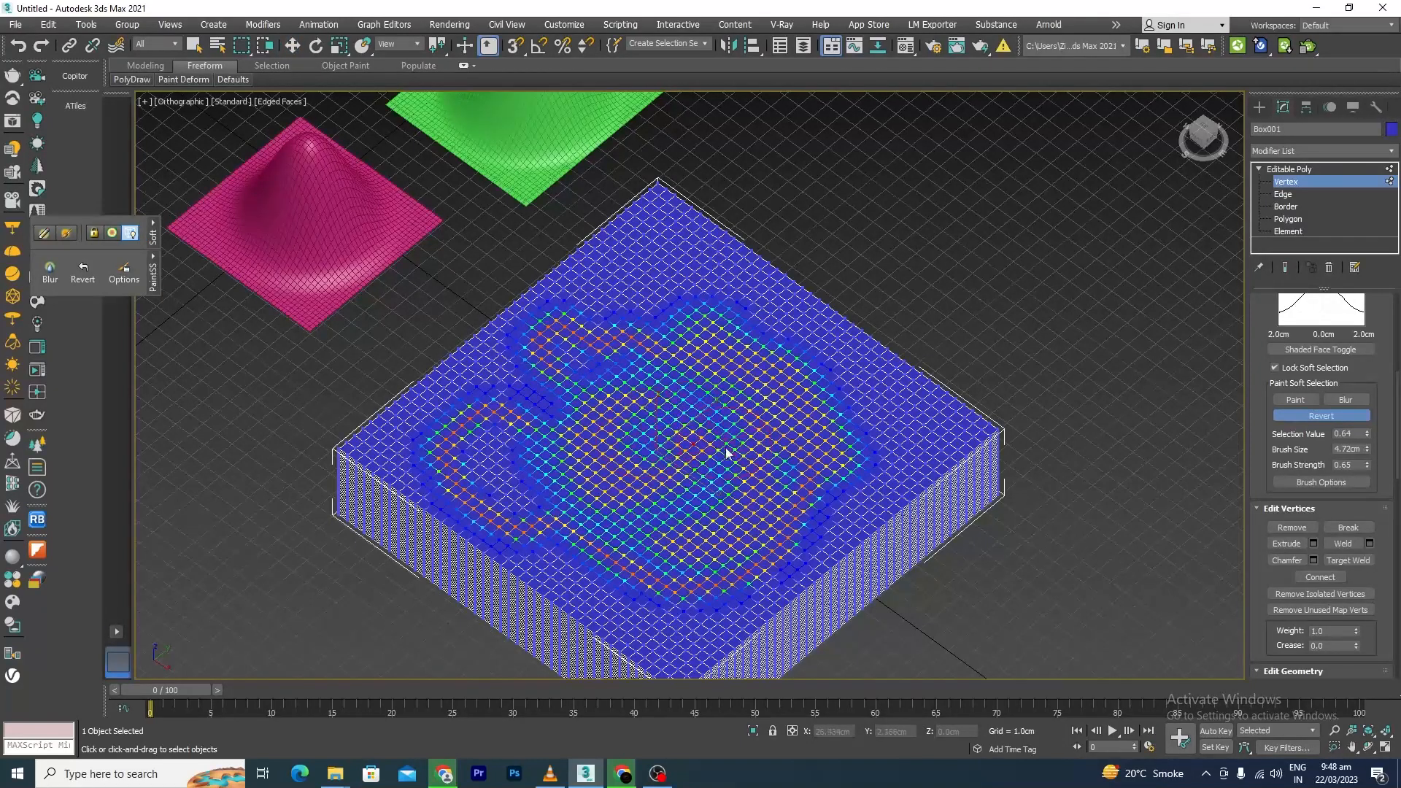
left_click_drag(726, 454, 679, 536)
left_click_drag(792, 362, 838, 461)
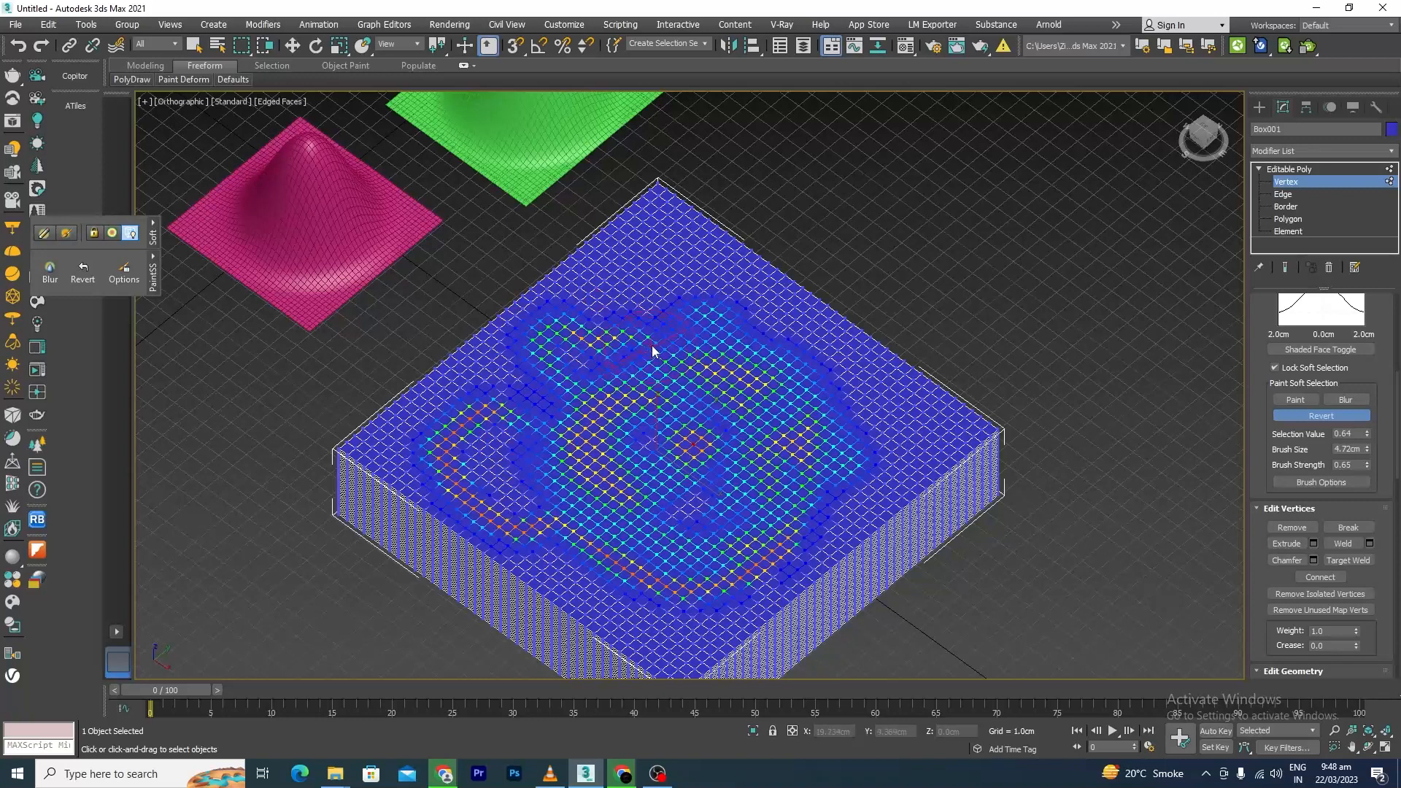
left_click_drag(470, 496, 805, 562)
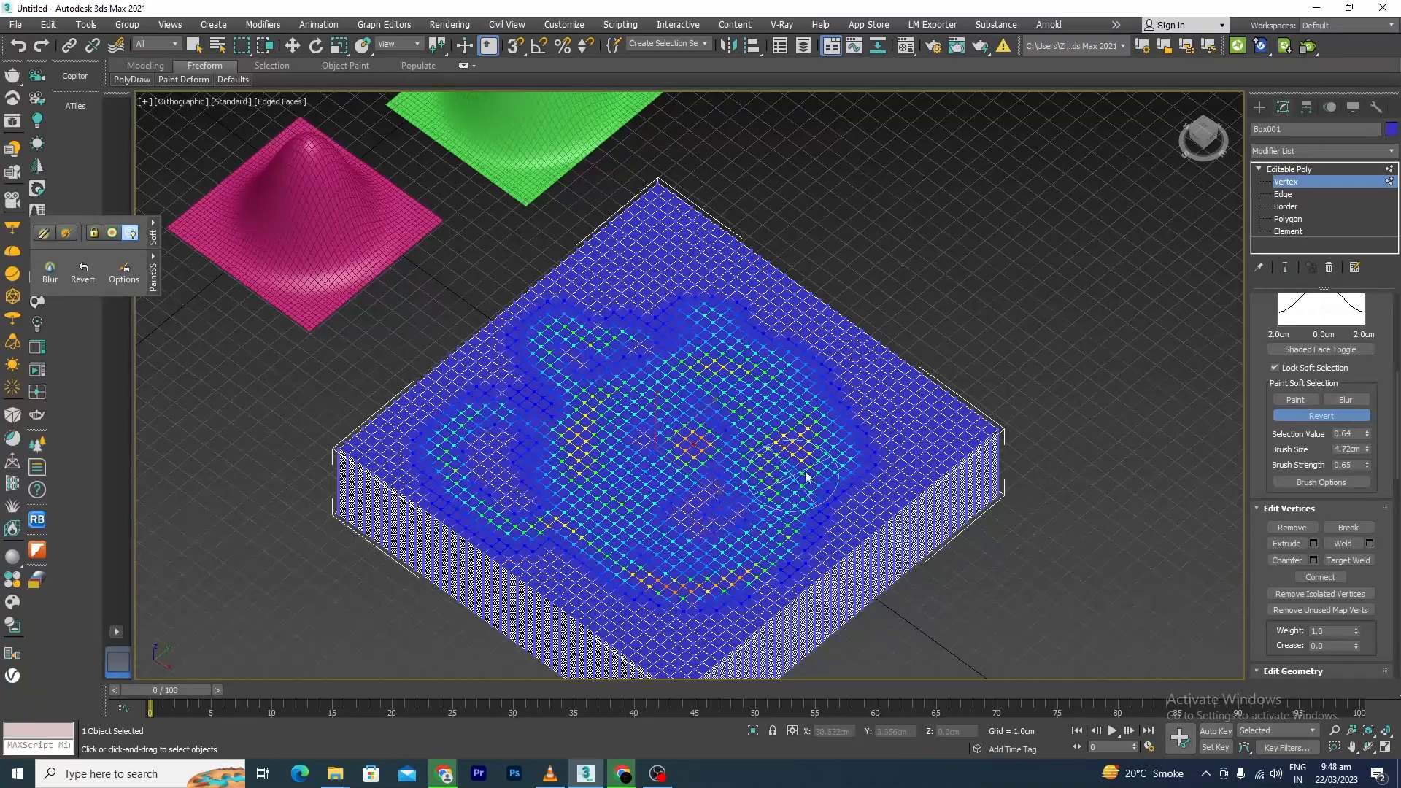
Move the weakened soft selection up to about 7.25 cm in Z to raise a jagged terrain from the box's top.
key("w")
mouse_move(697, 504)
middle_mouse_down("alt")
mouse_move(745, 440)
mouse_move(751, 501)
mouse_move(682, 313)
middle_mouse_up("alt")
left_click_drag(686, 333, 725, 140)
middle_click_drag(725, 141, 659, 284, "alt")
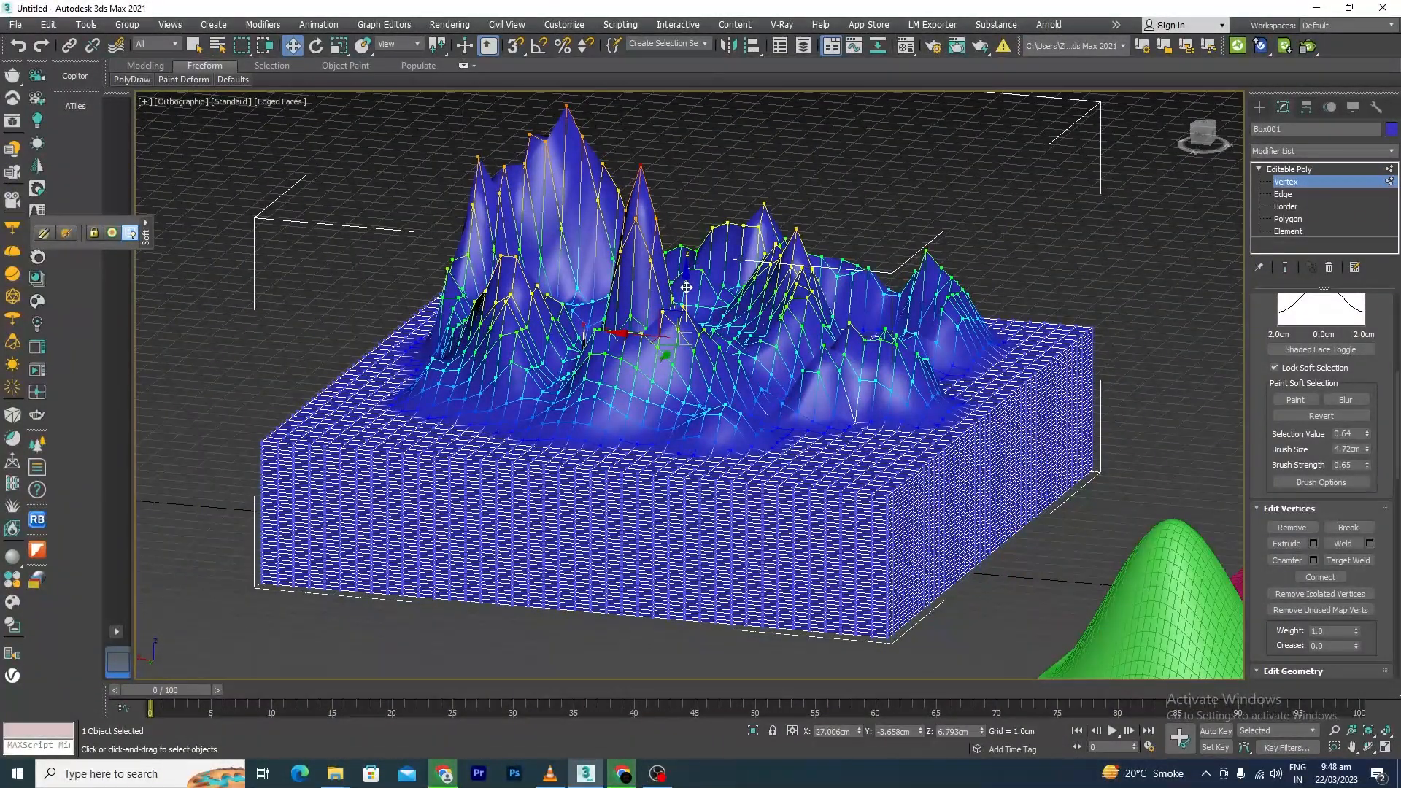
left_click_drag(686, 288, 694, 220)
middle_click_drag(850, 335, 797, 377, "alt")
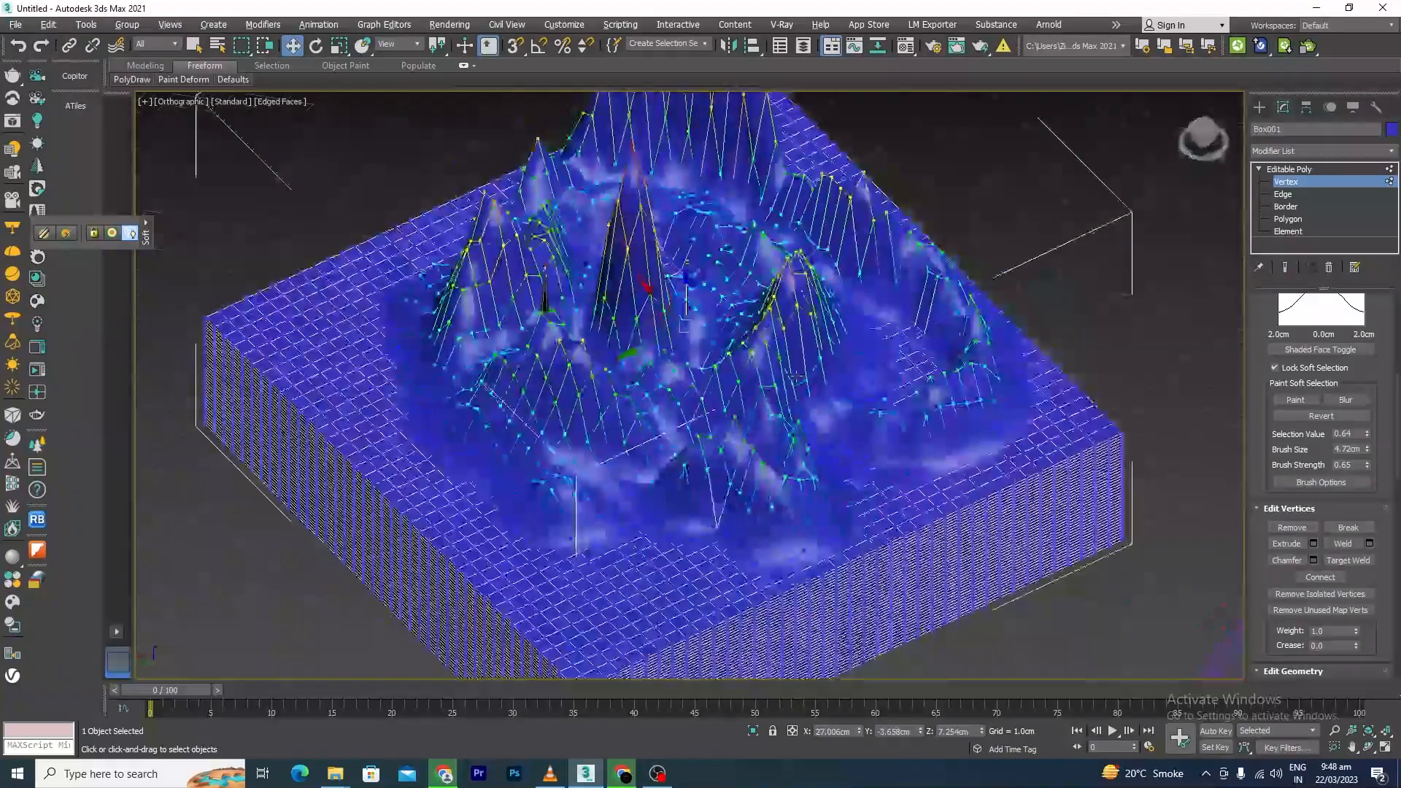
scroll(774, 376, "down", 5)
middle_click_drag(518, 374, 646, 367, "alt")
scroll(676, 376, "up", 3)
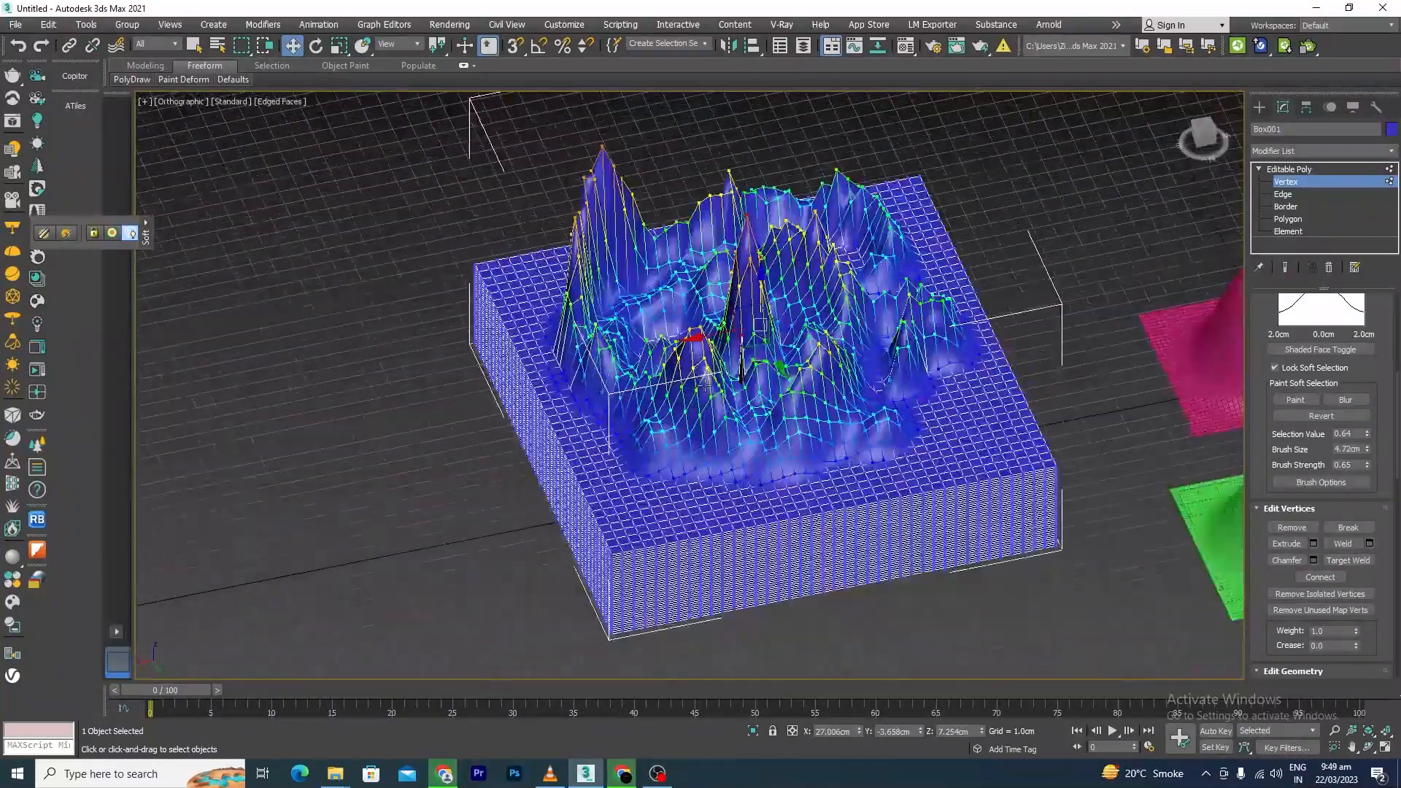
scroll(738, 441, "up", 1)
middle_click_drag(738, 445, 786, 439, "alt")
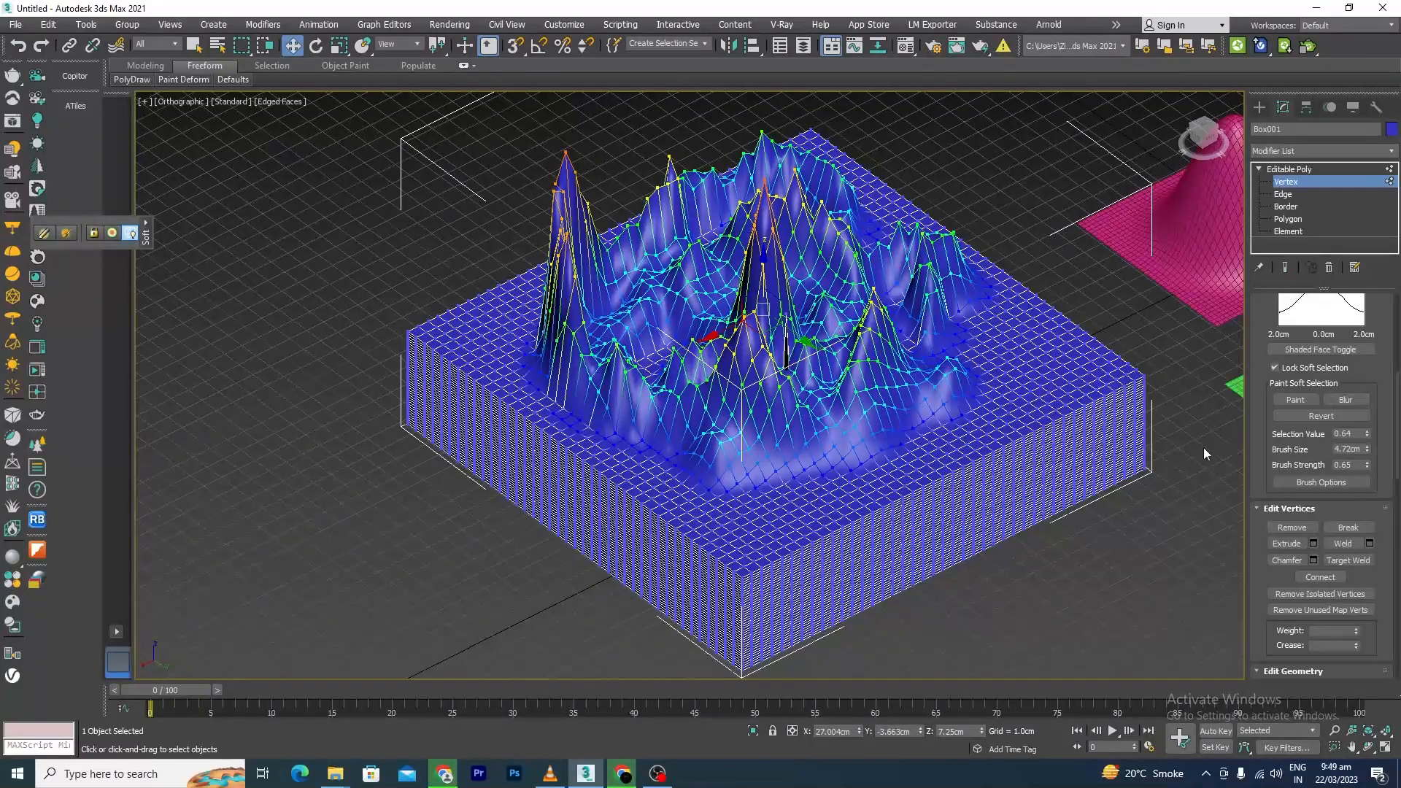
Open the brush options and reshape the falloff curve, lowering its start point to about 0.421 and raising that point's tangent handle.
left_click(1320, 483)
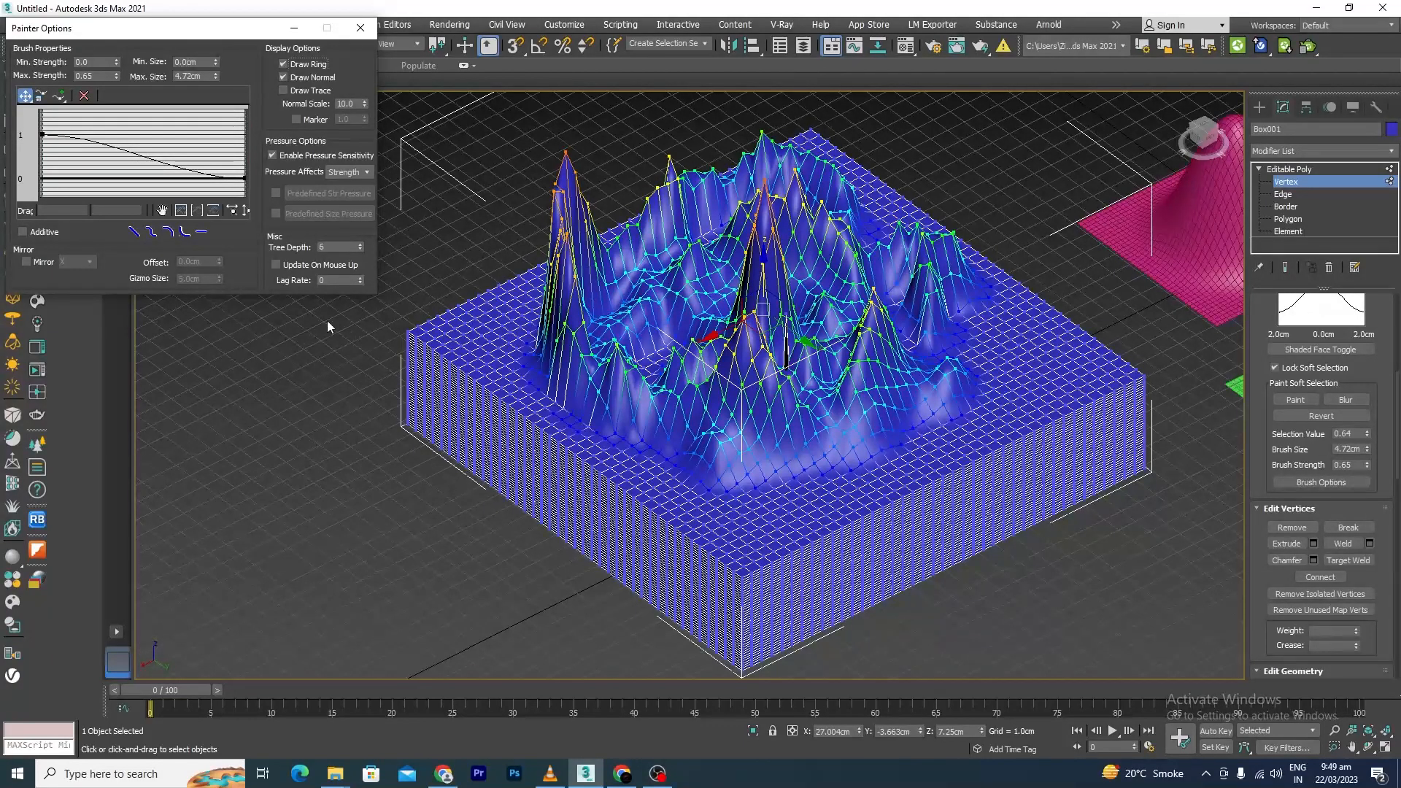
left_click_drag(43, 135, 168, 158)
scroll(730, 394, "down", 5)
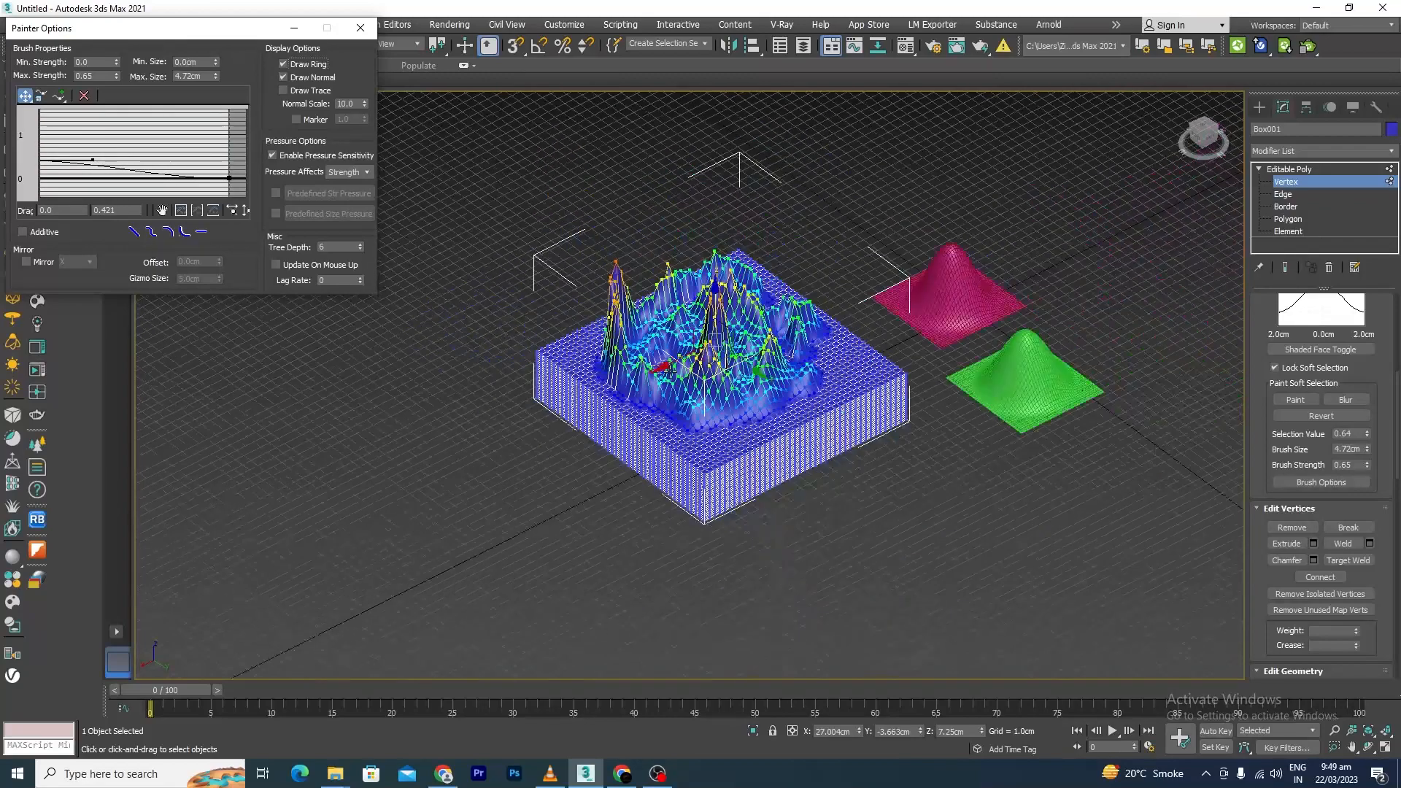
middle_click_drag(788, 431, 763, 460)
scroll(435, 284, "up", 5)
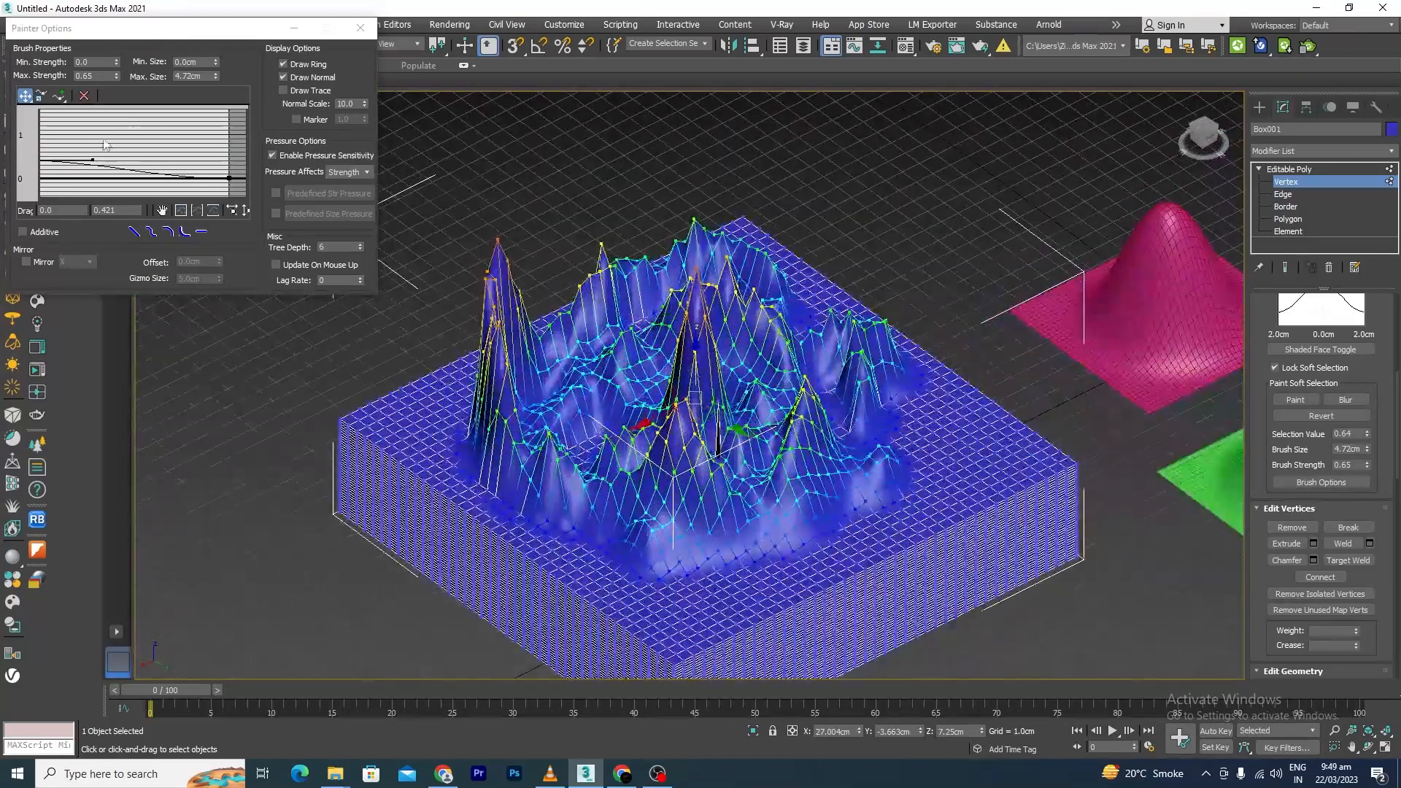
mouse_move(90, 166)
left_mouse_down()
mouse_move(175, 110)
mouse_move(198, 120)
mouse_move(169, 117)
left_mouse_up()
scroll(746, 352, "down", 5)
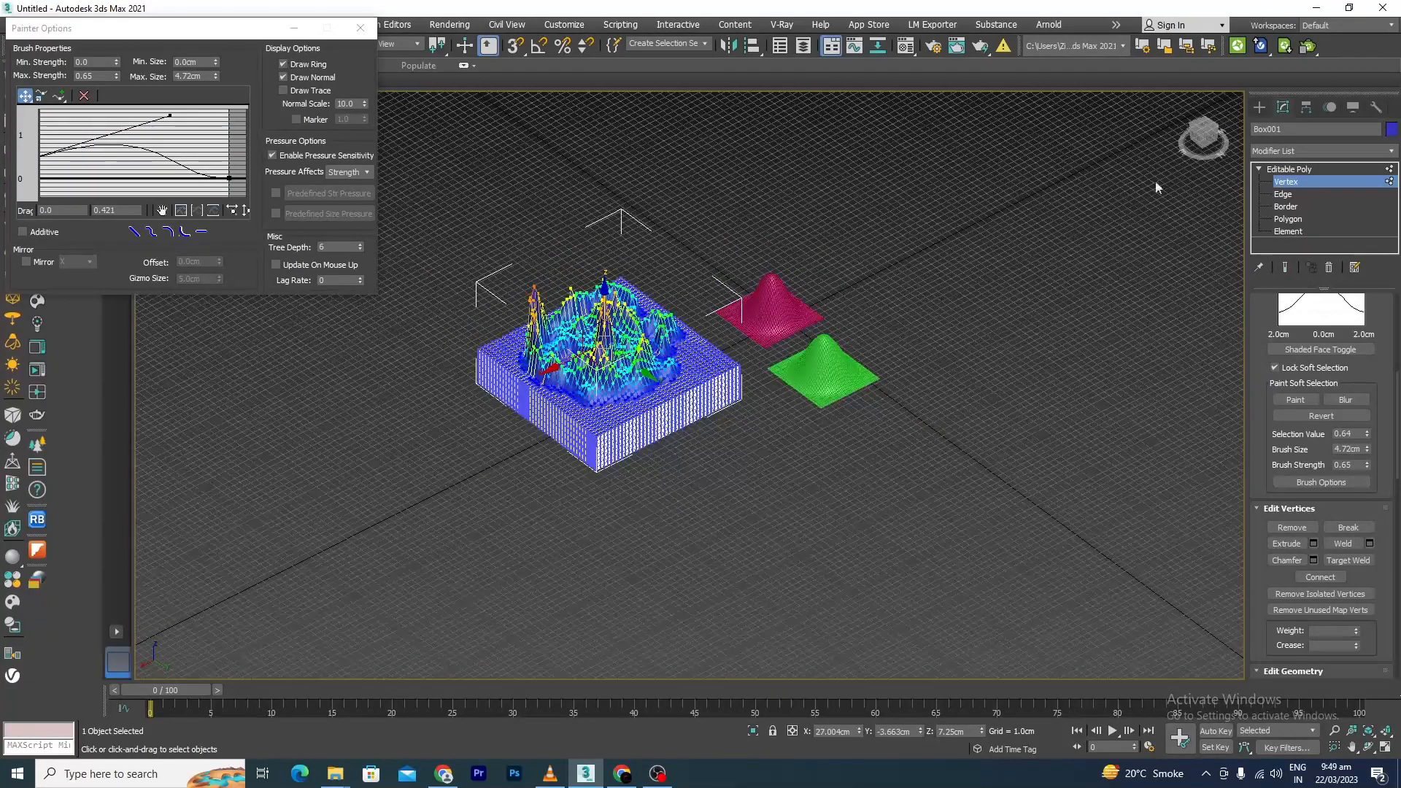
Create a large plane on the empty grid in front of the box and the two smaller planes.
left_click(1259, 107)
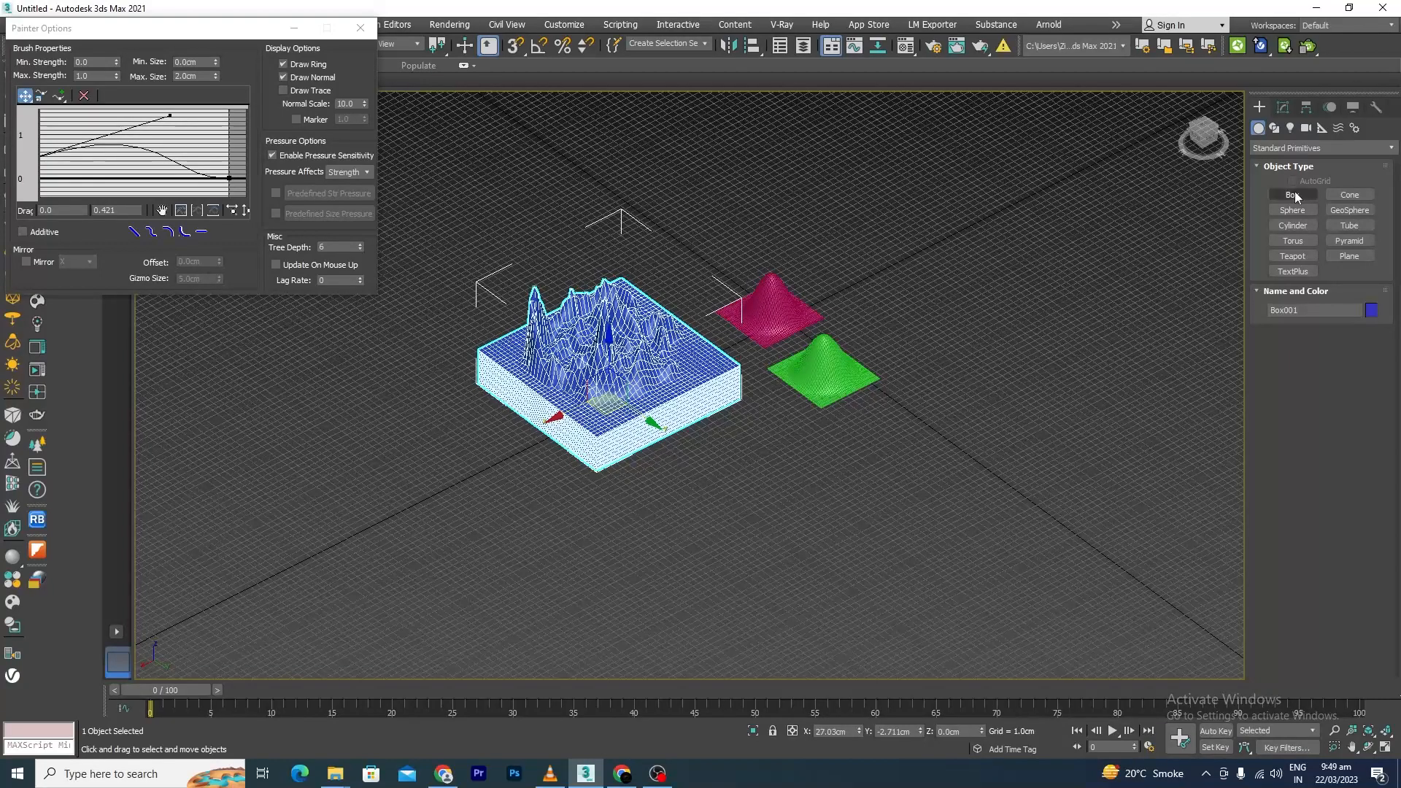
left_click(1350, 255)
left_click_drag(982, 422, 936, 650)
right_click(933, 637)
scroll(992, 584, "up", 6)
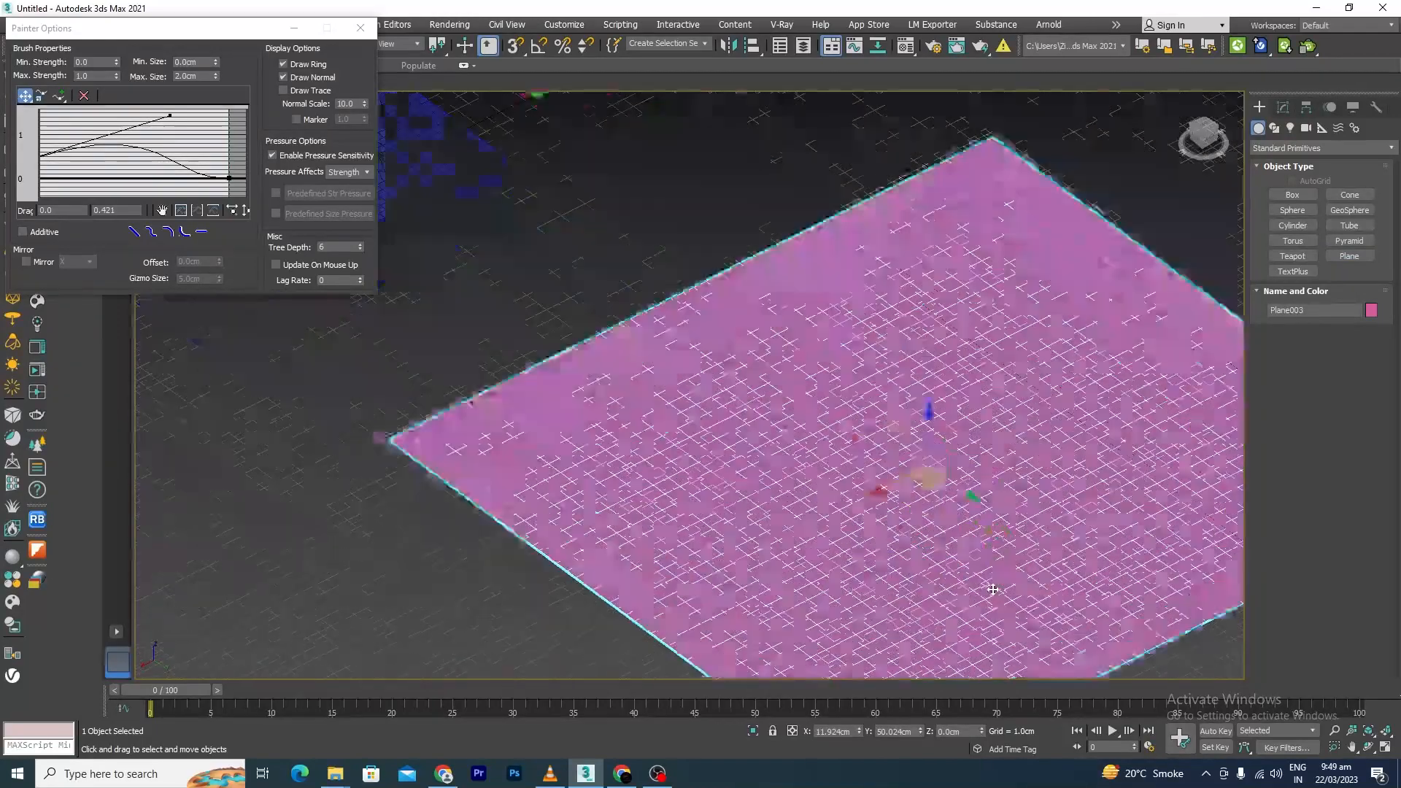
Convert the new plane to an Editable Poly and enter its Vertex sub-object level.
right_click(763, 342)
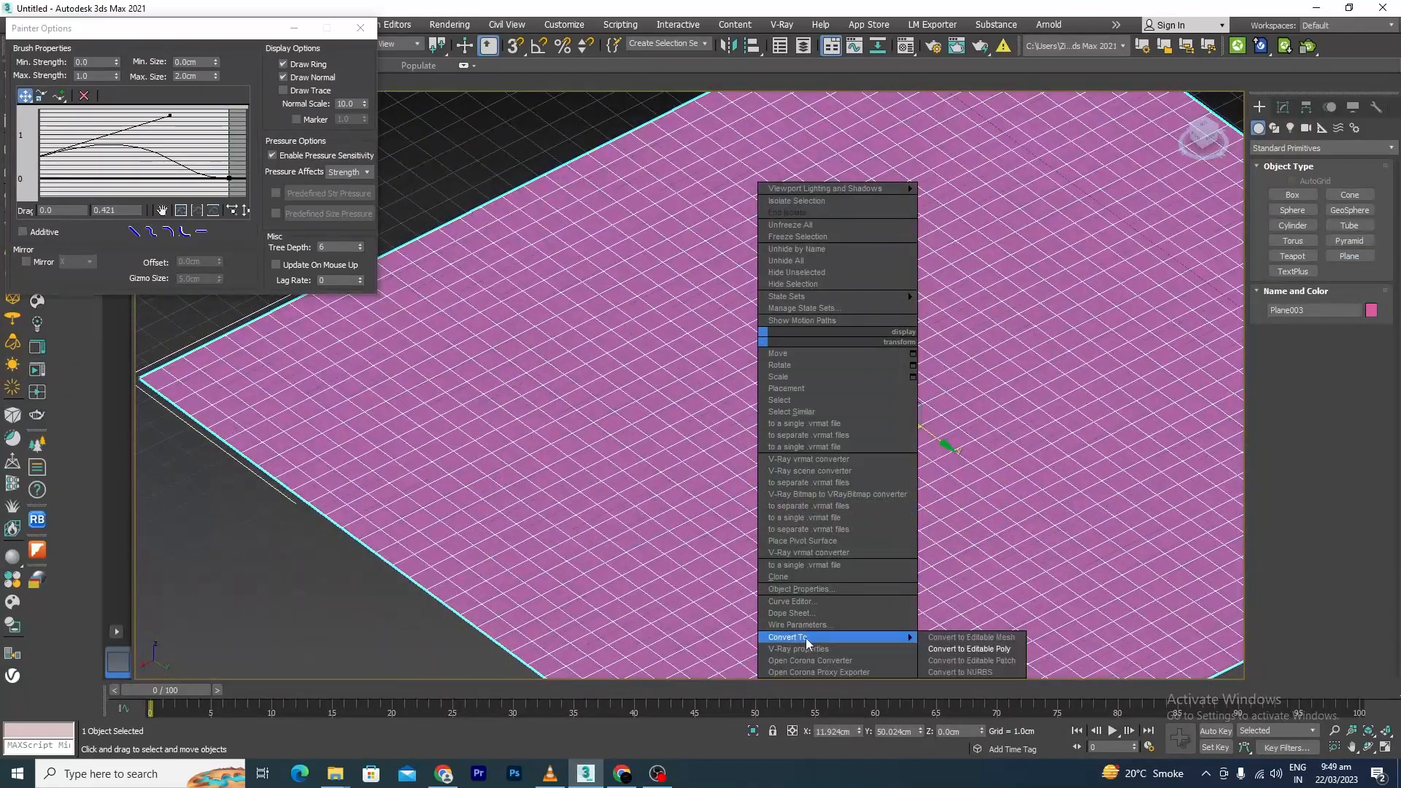
mouse_move(912, 643)
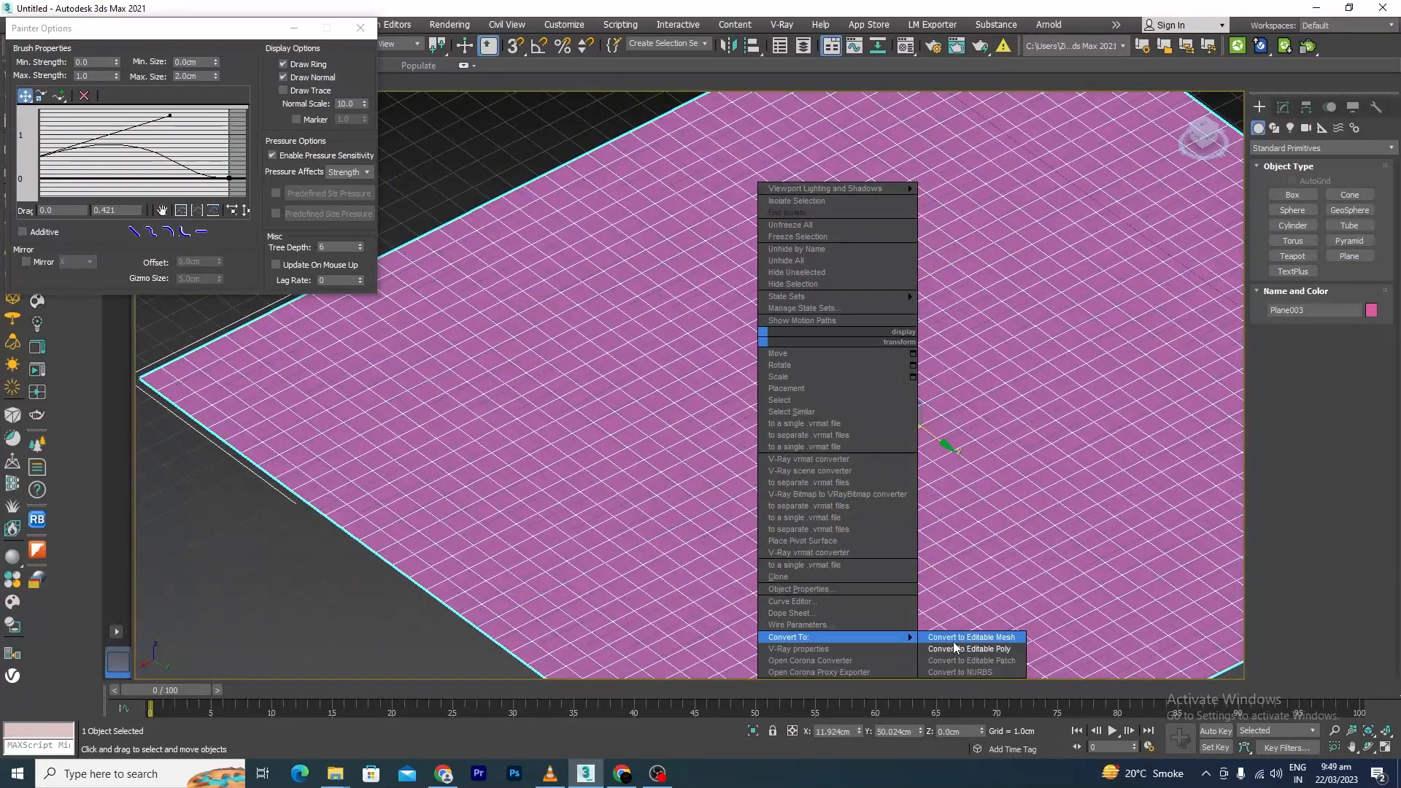
left_click(975, 649)
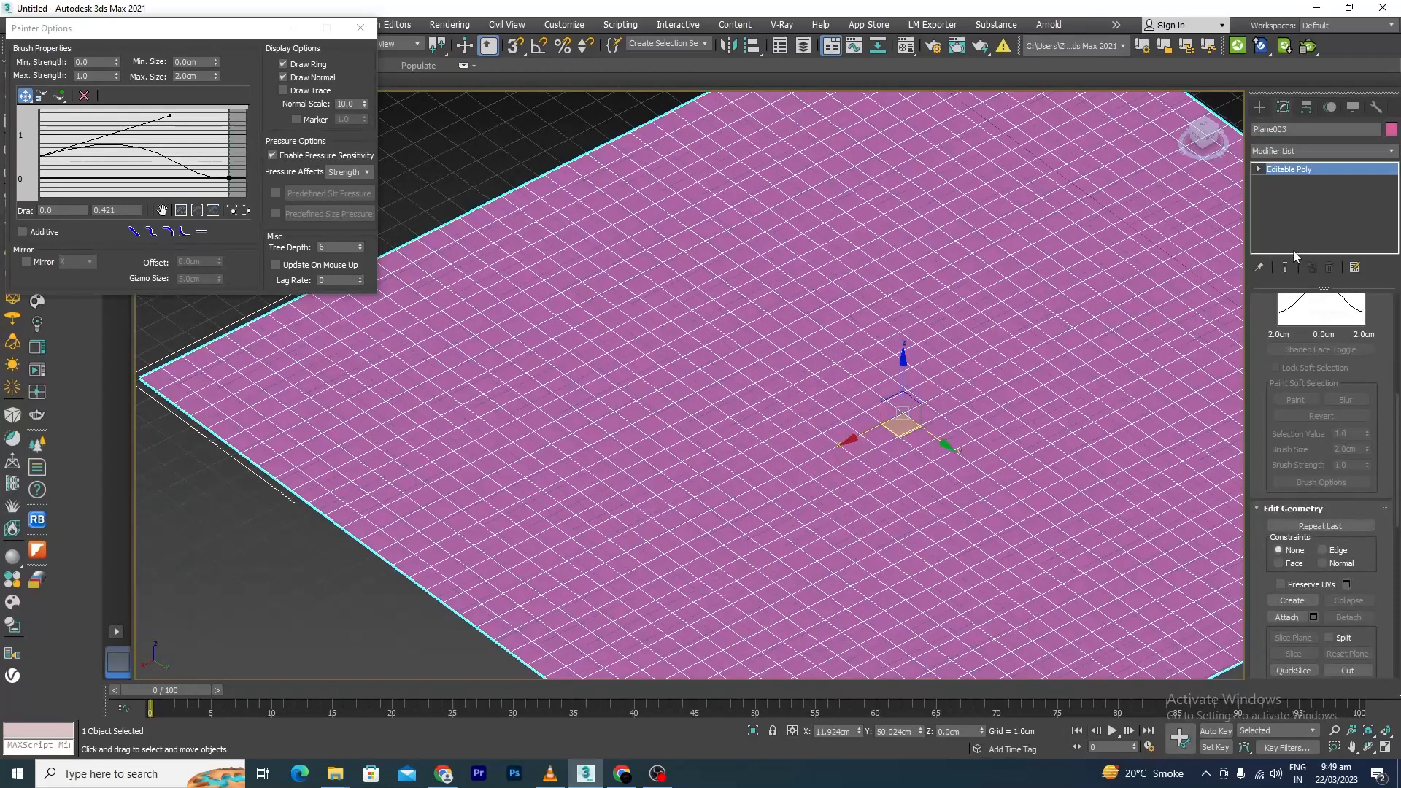
left_click(1259, 169)
left_click(1286, 181)
Select a vertex near the plane's middle, enable Use Soft Selection and lock the soft selection.
scroll(895, 388, "up", 10)
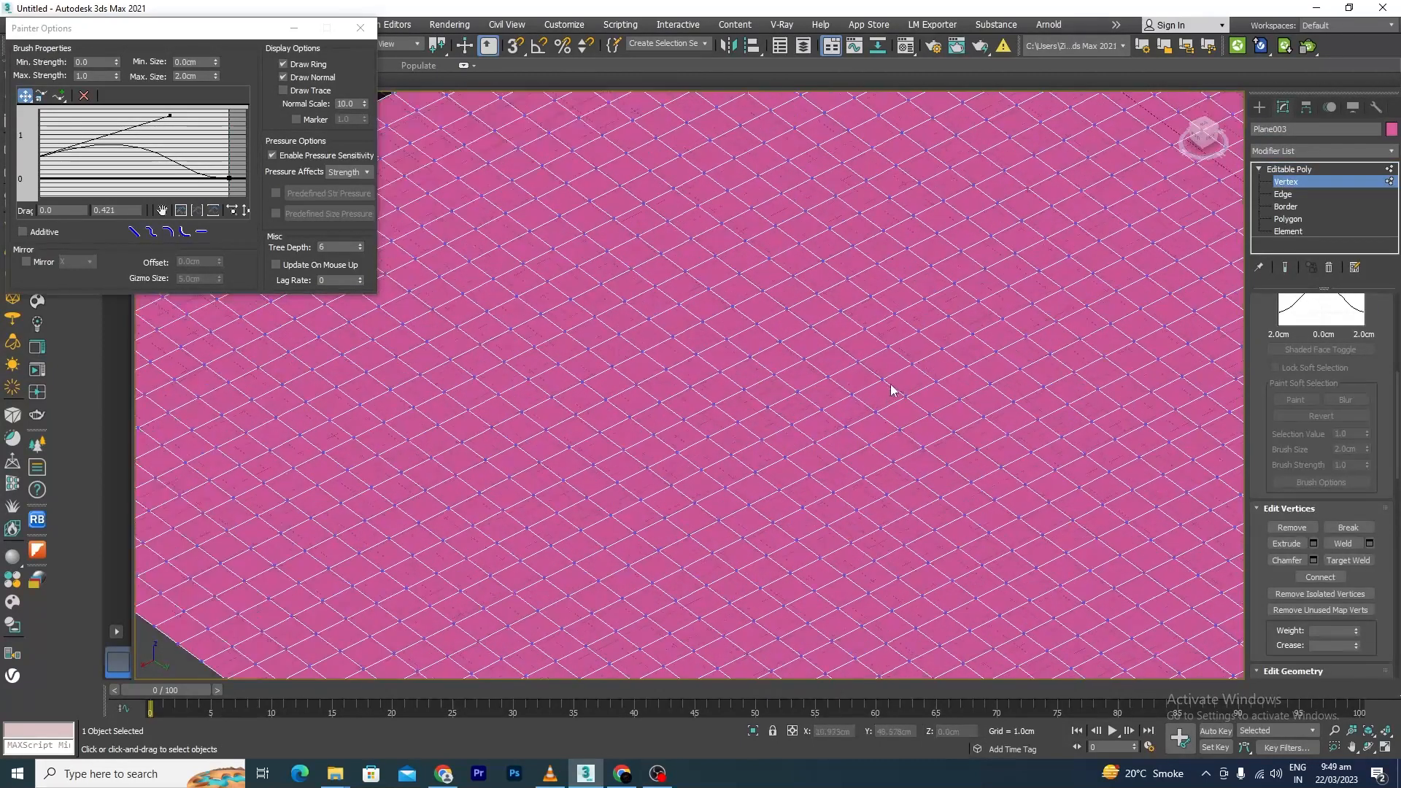
left_click(872, 372)
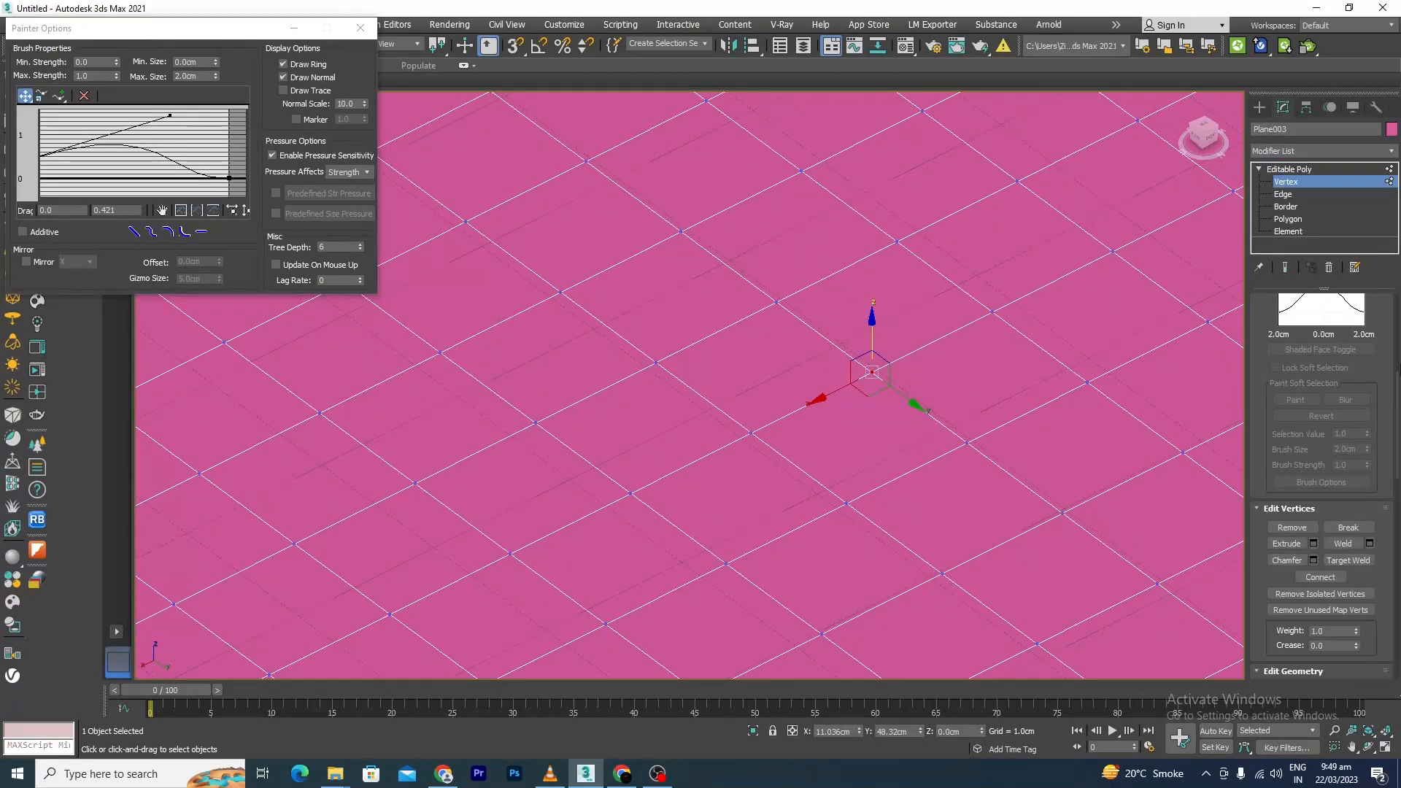
left_click_drag(1396, 385, 1398, 356)
left_click(1275, 410)
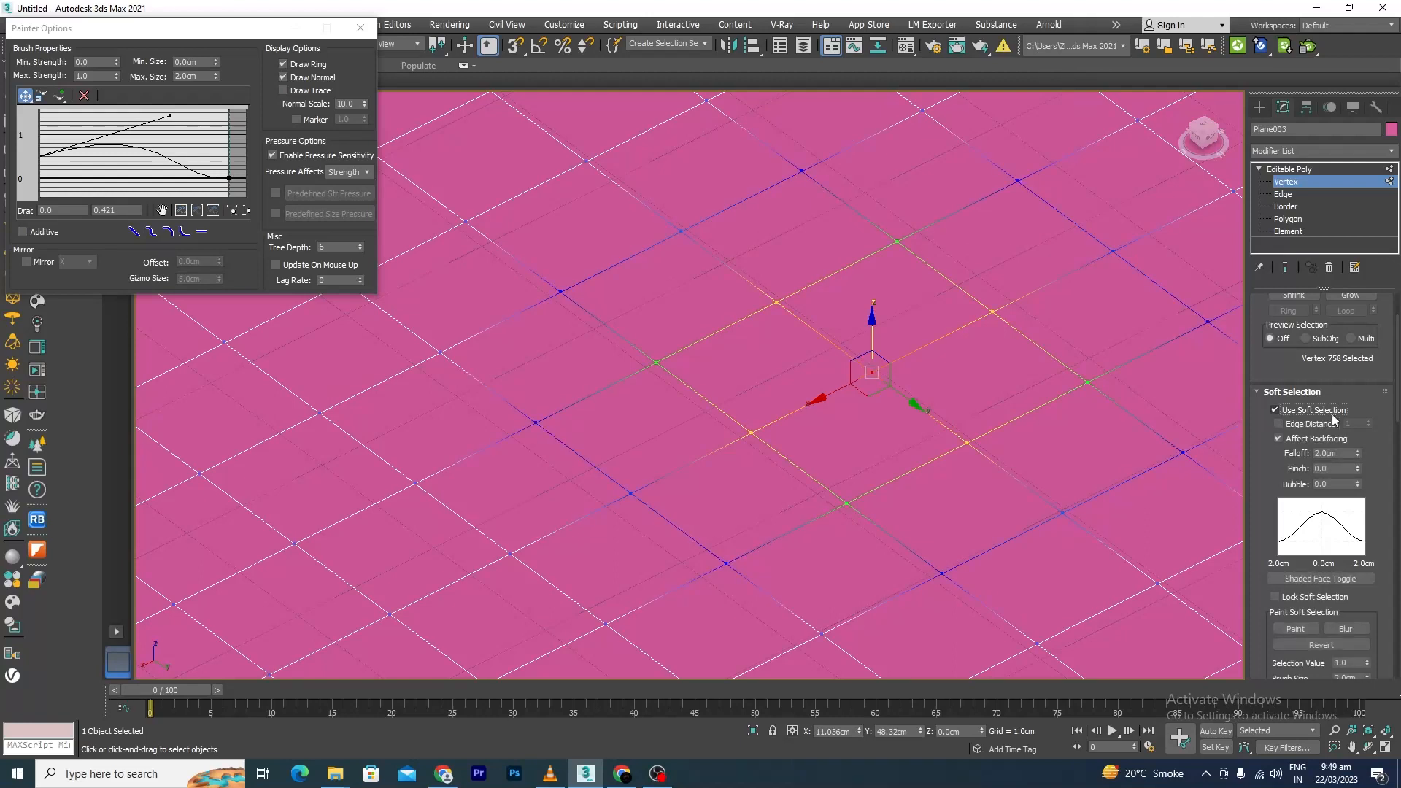
scroll(1309, 432, "down", 4)
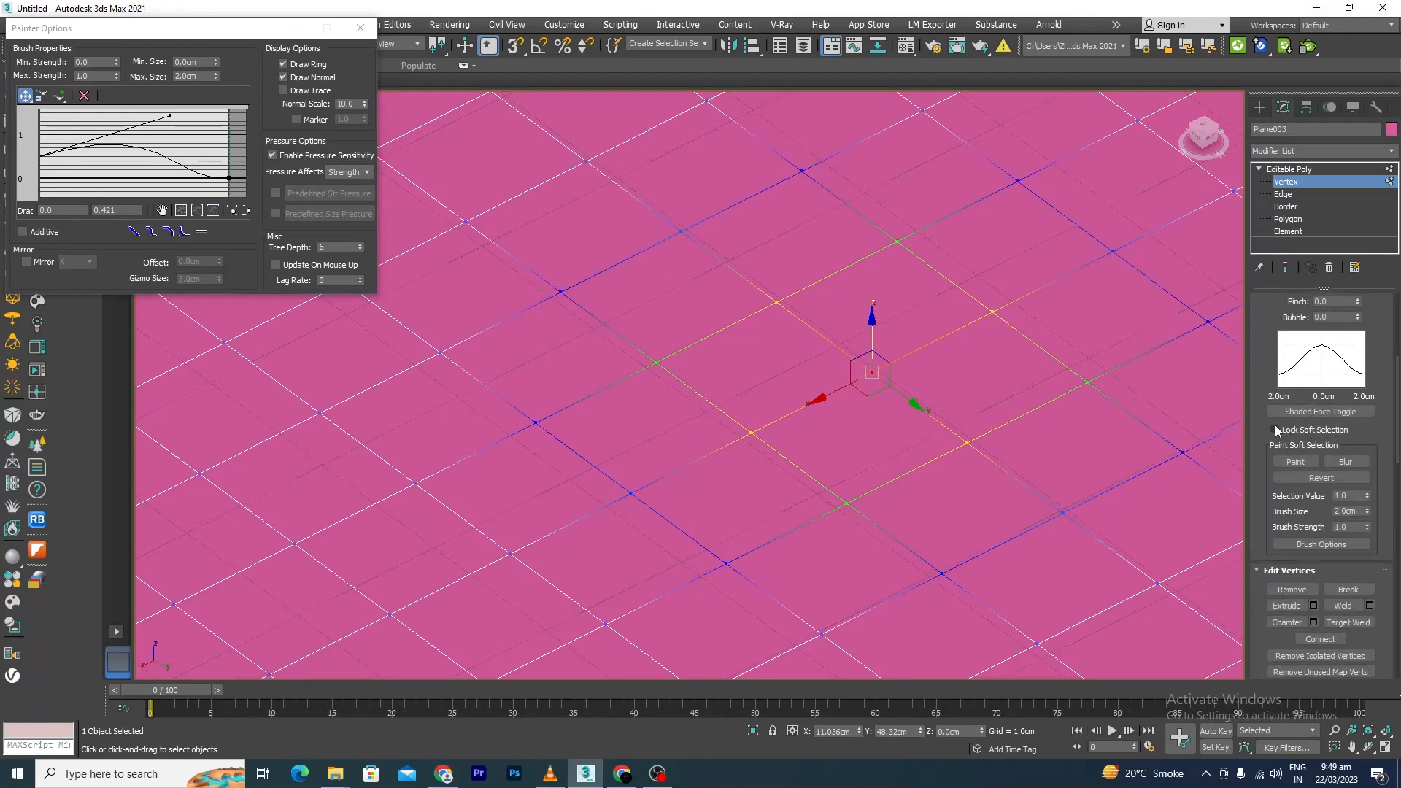
left_click(1276, 430)
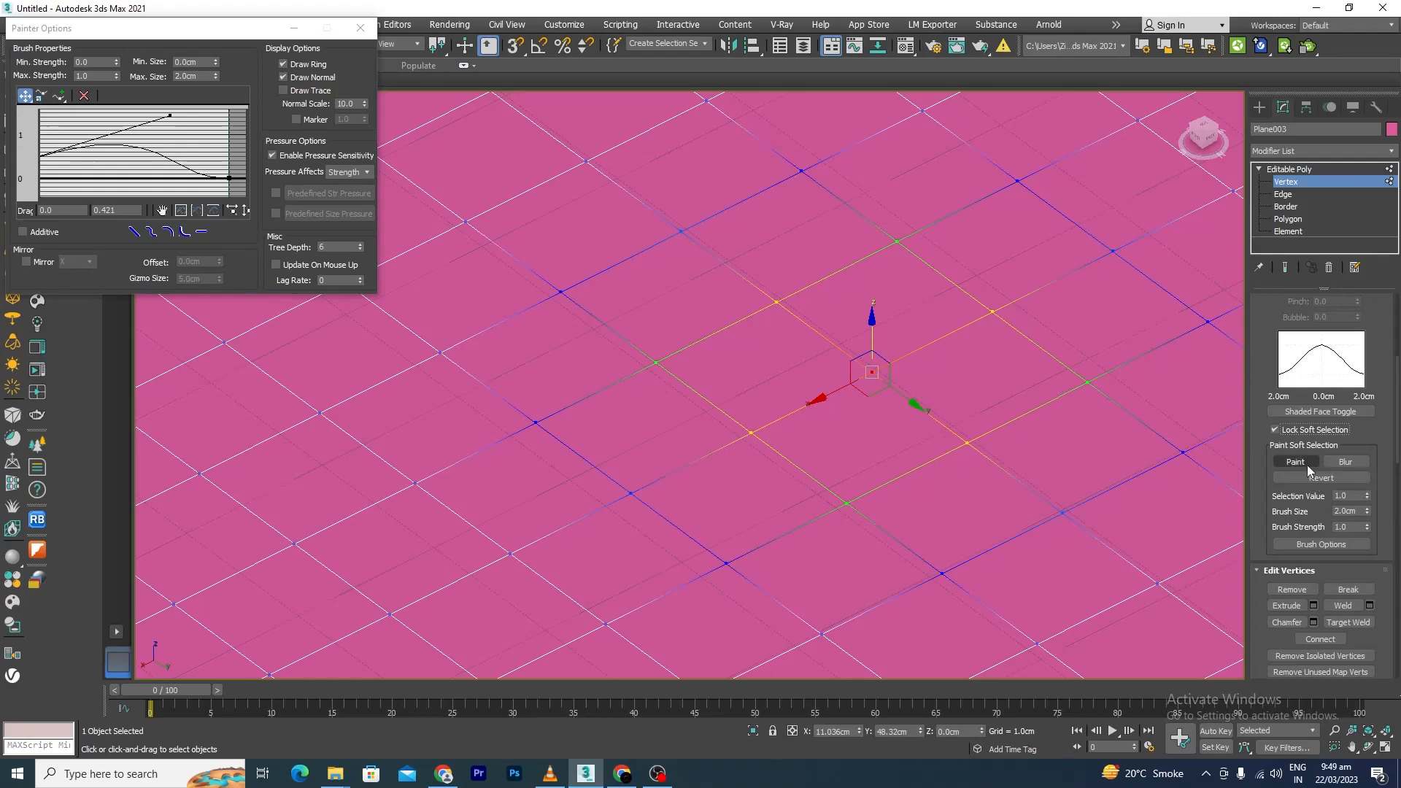
Set the paint brush size to 5.0 cm and paint a broad soft selection over the plane's central area.
scroll(697, 354, "down", 10)
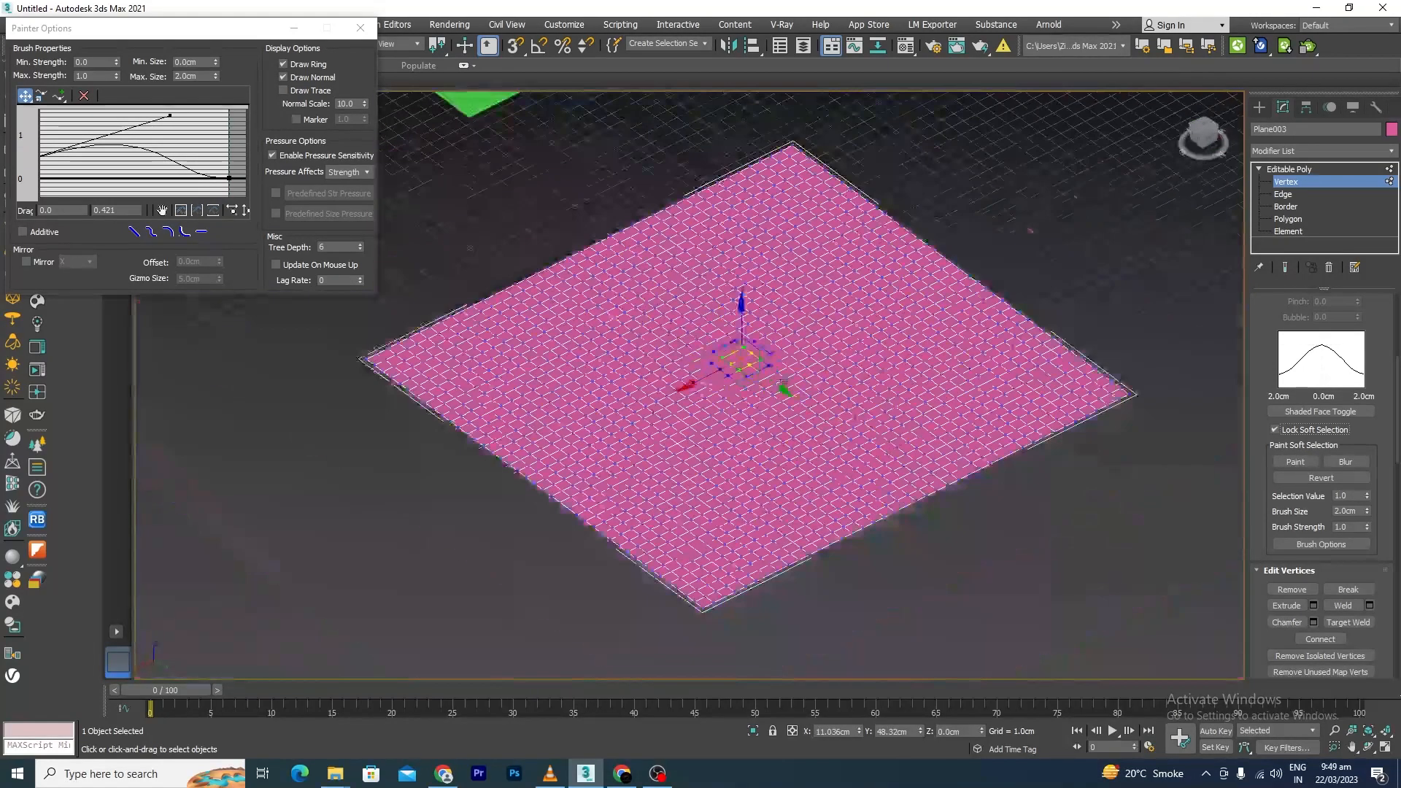
scroll(737, 352, "up", 5)
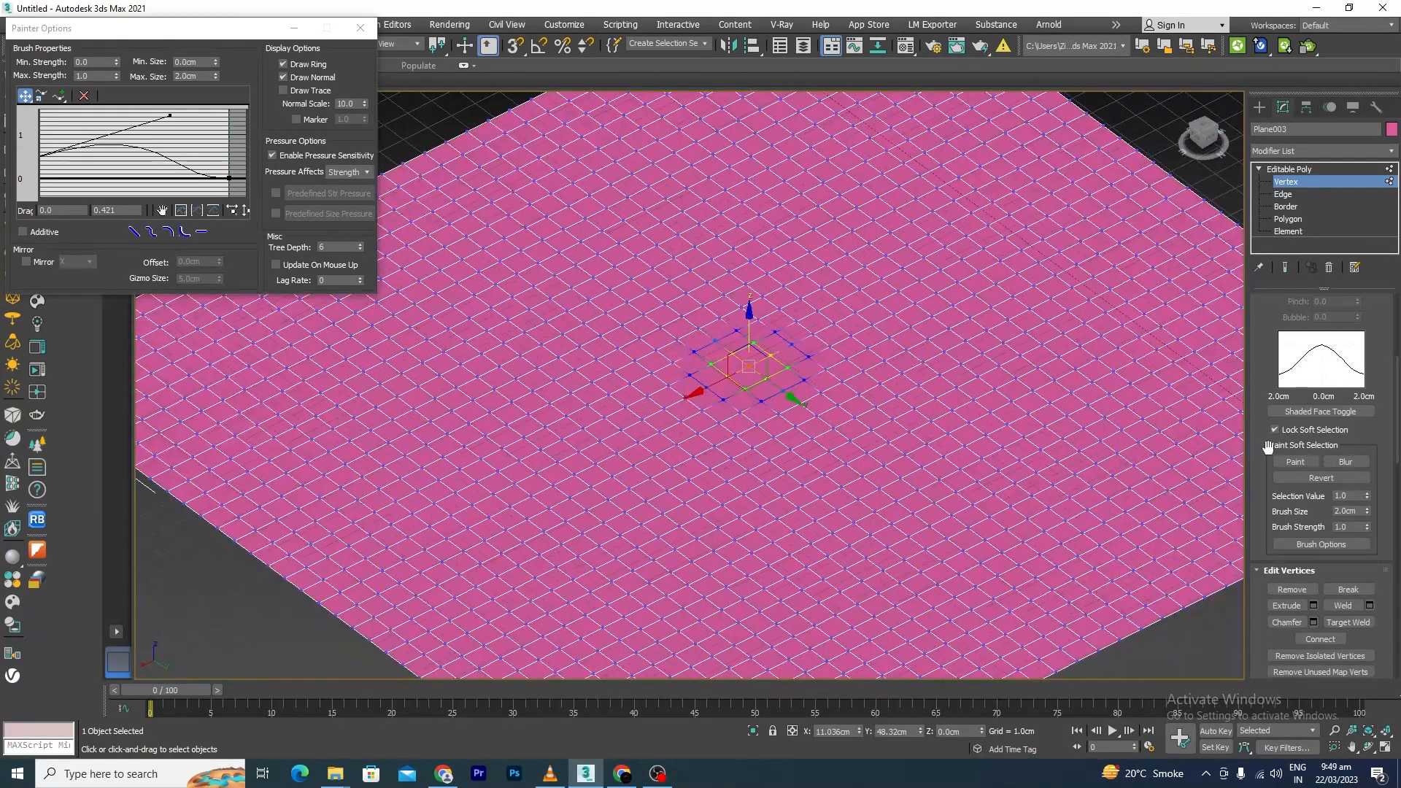
left_click(1305, 467)
scroll(891, 317, "down", 4)
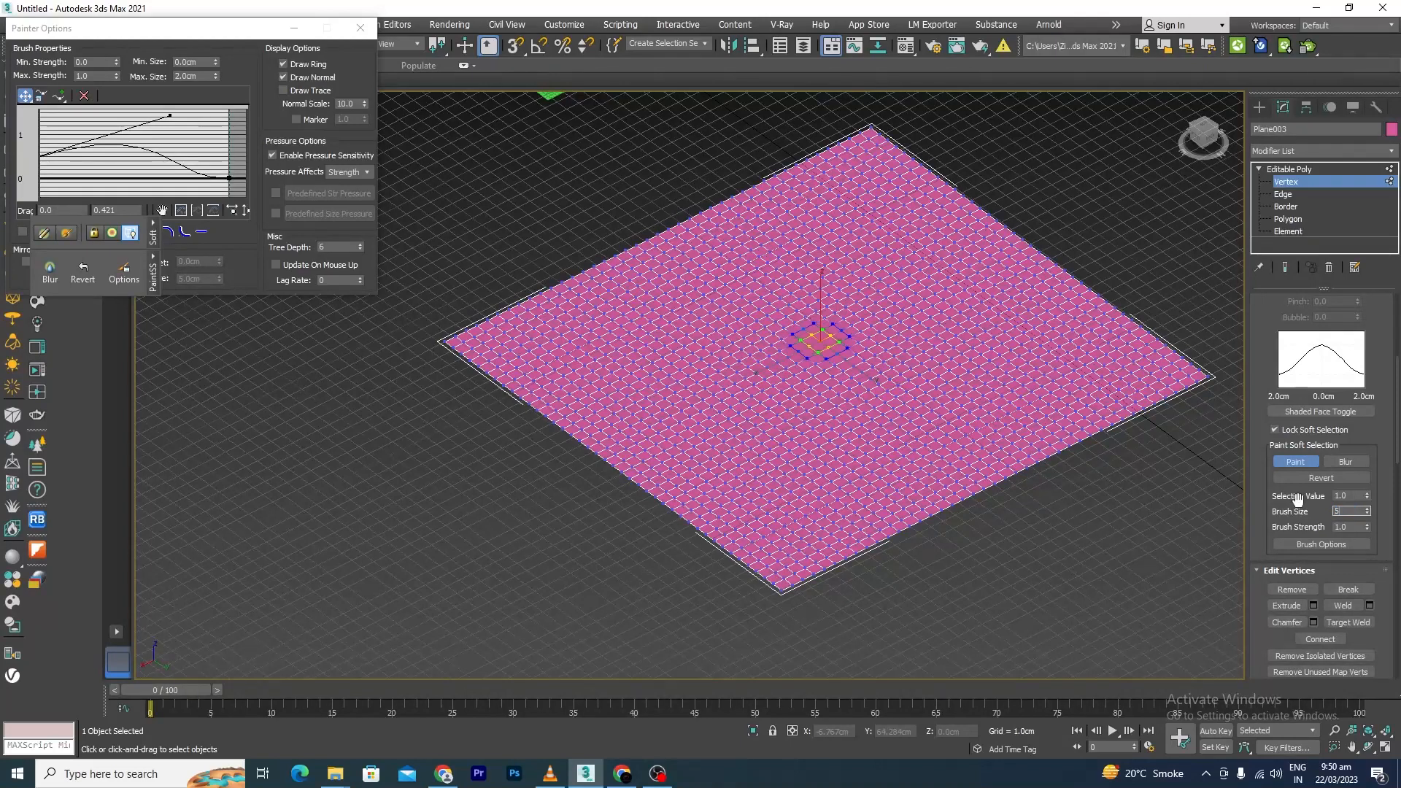
key("Return")
mouse_move(839, 259)
left_mouse_down()
mouse_move(865, 230)
mouse_move(892, 256)
mouse_move(742, 419)
mouse_move(886, 313)
mouse_move(715, 429)
mouse_move(734, 265)
mouse_move(770, 467)
mouse_move(941, 274)
mouse_move(777, 391)
left_mouse_up()
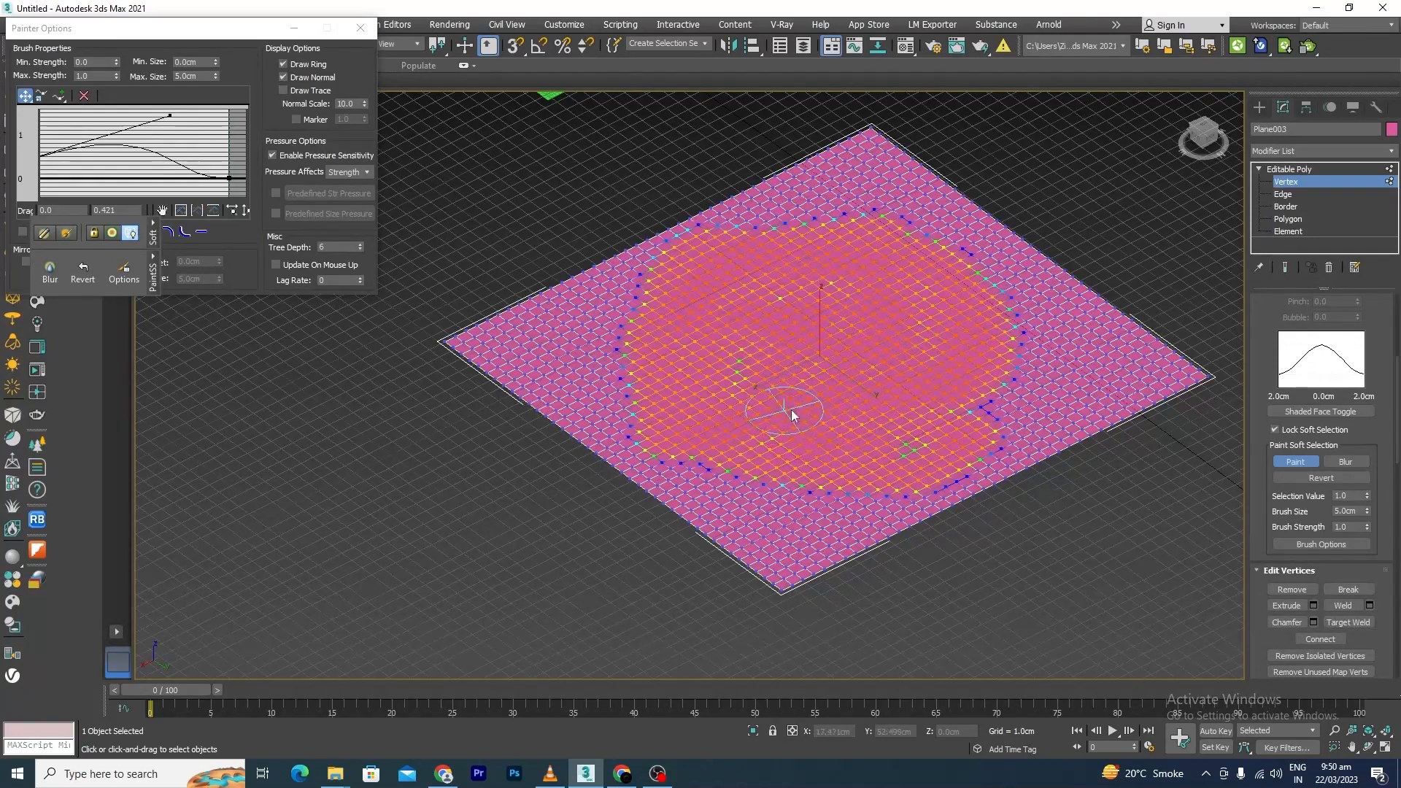
Weaken the painted soft selection in irregular patches with Revert brush strokes across the plane.
left_click(1309, 478)
mouse_move(901, 349)
left_mouse_down()
mouse_move(791, 401)
mouse_move(902, 392)
mouse_move(766, 380)
mouse_move(839, 313)
mouse_move(1037, 369)
mouse_move(720, 272)
mouse_move(677, 274)
mouse_move(628, 339)
mouse_move(876, 493)
mouse_move(710, 401)
mouse_move(730, 467)
mouse_move(898, 464)
mouse_move(942, 424)
mouse_move(927, 409)
mouse_move(978, 314)
mouse_move(948, 343)
mouse_move(825, 350)
mouse_move(839, 408)
left_mouse_up()
middle_click_drag(813, 433, 852, 410, "alt")
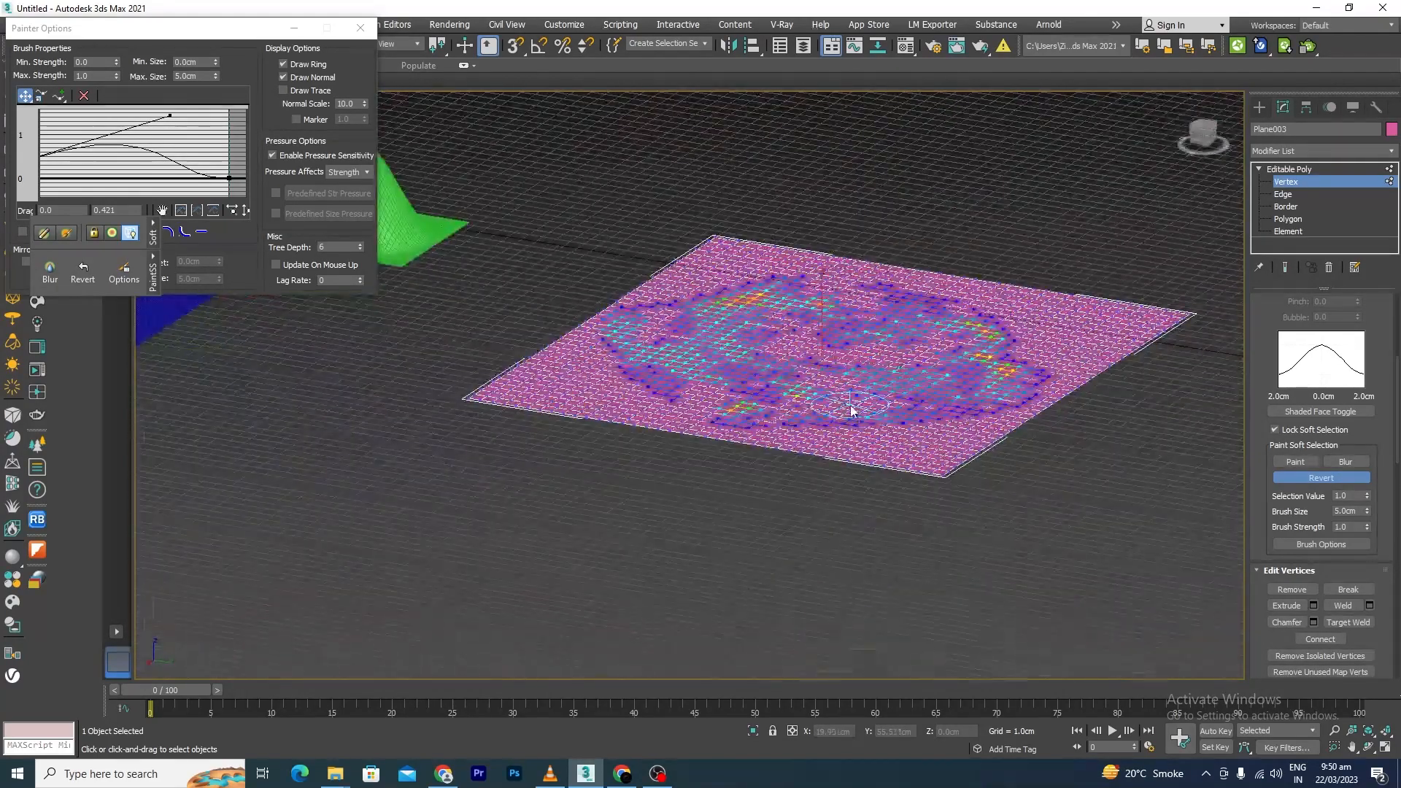
Try moving the painted soft selection up to about 1.43 cm in Z, inspect the raised peaks, and undo the move.
key("w")
left_click_drag(826, 310, 828, 288)
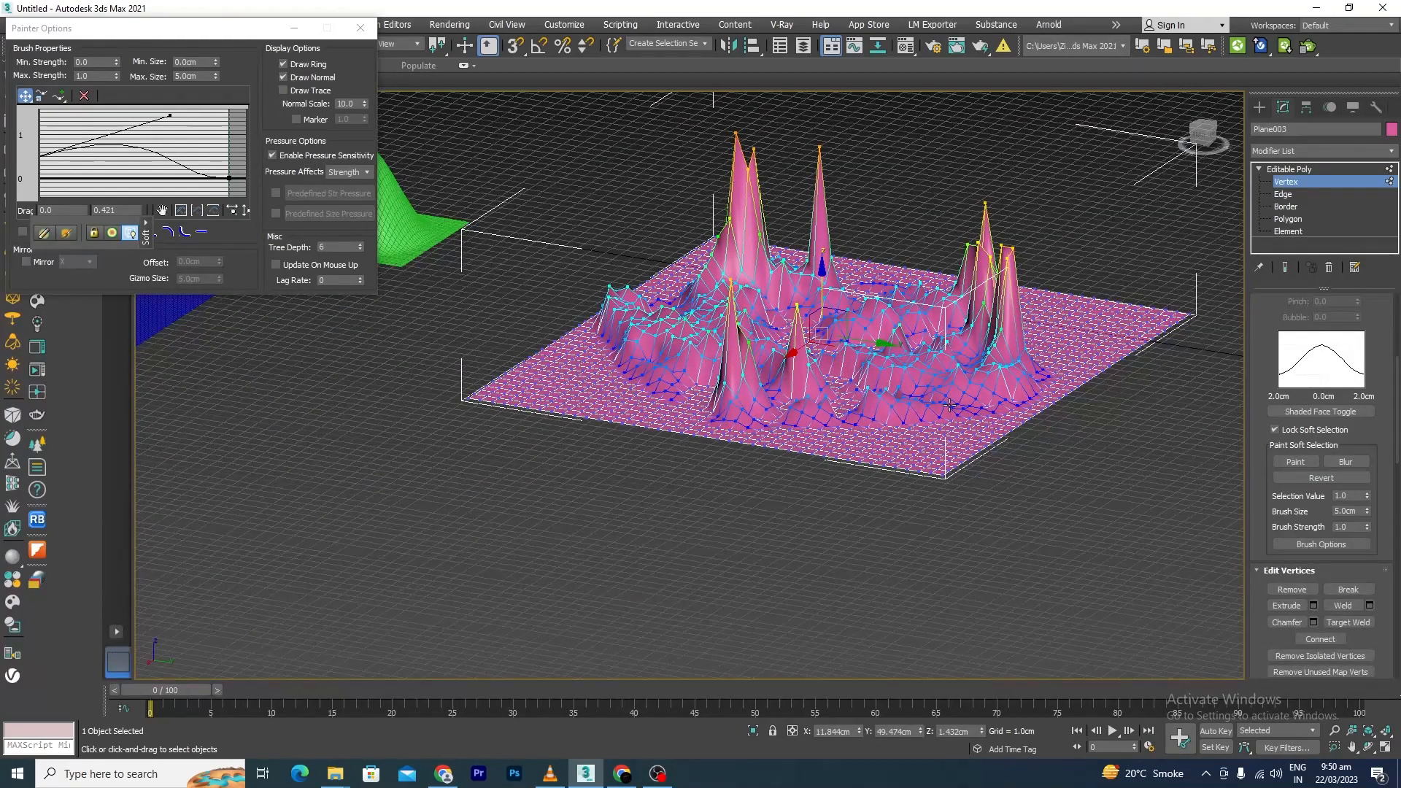
middle_click_drag(950, 405, 1086, 424, "alt")
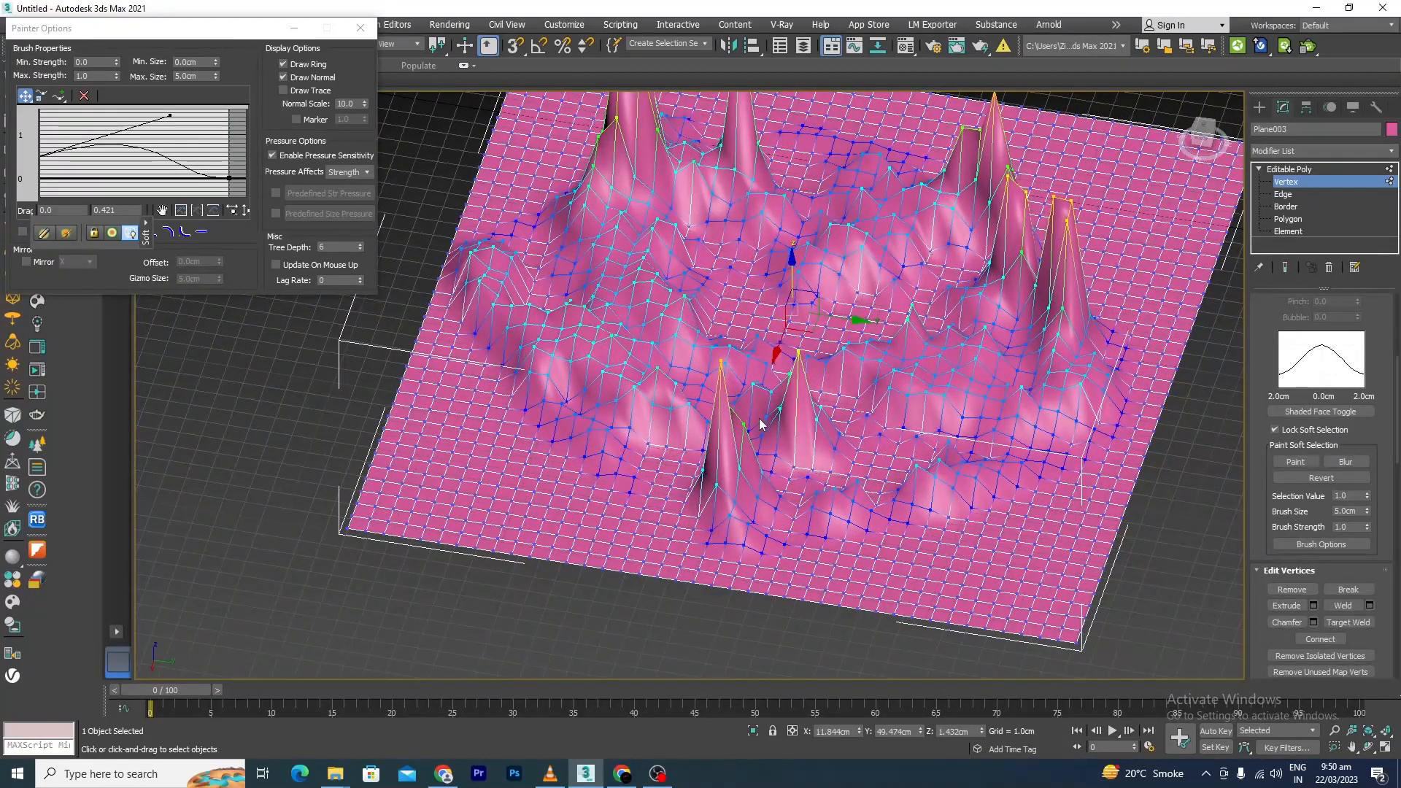
key("ctrl+z")
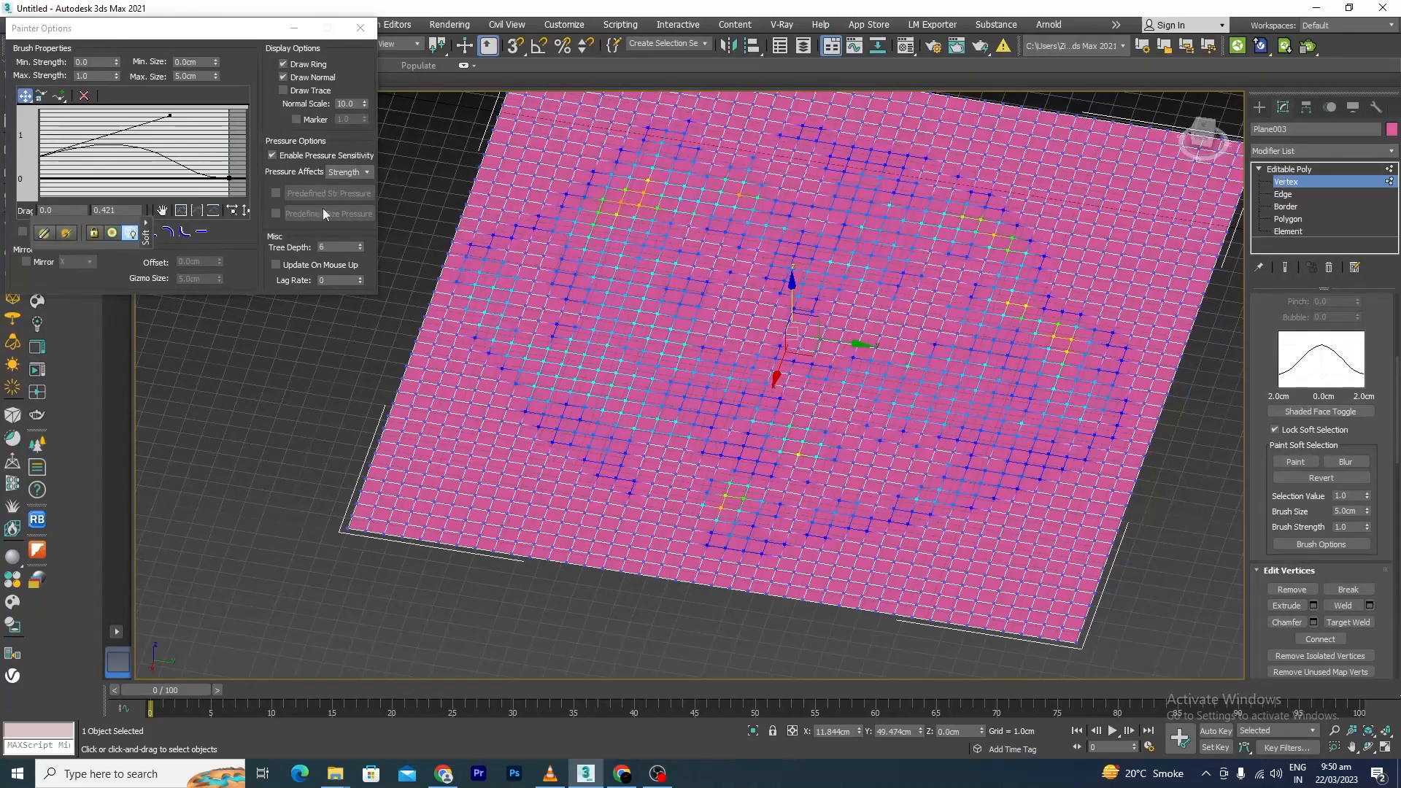
Lower the start point's tangent handle on the brush falloff curve and close the brush options.
left_click_drag(170, 118, 128, 134)
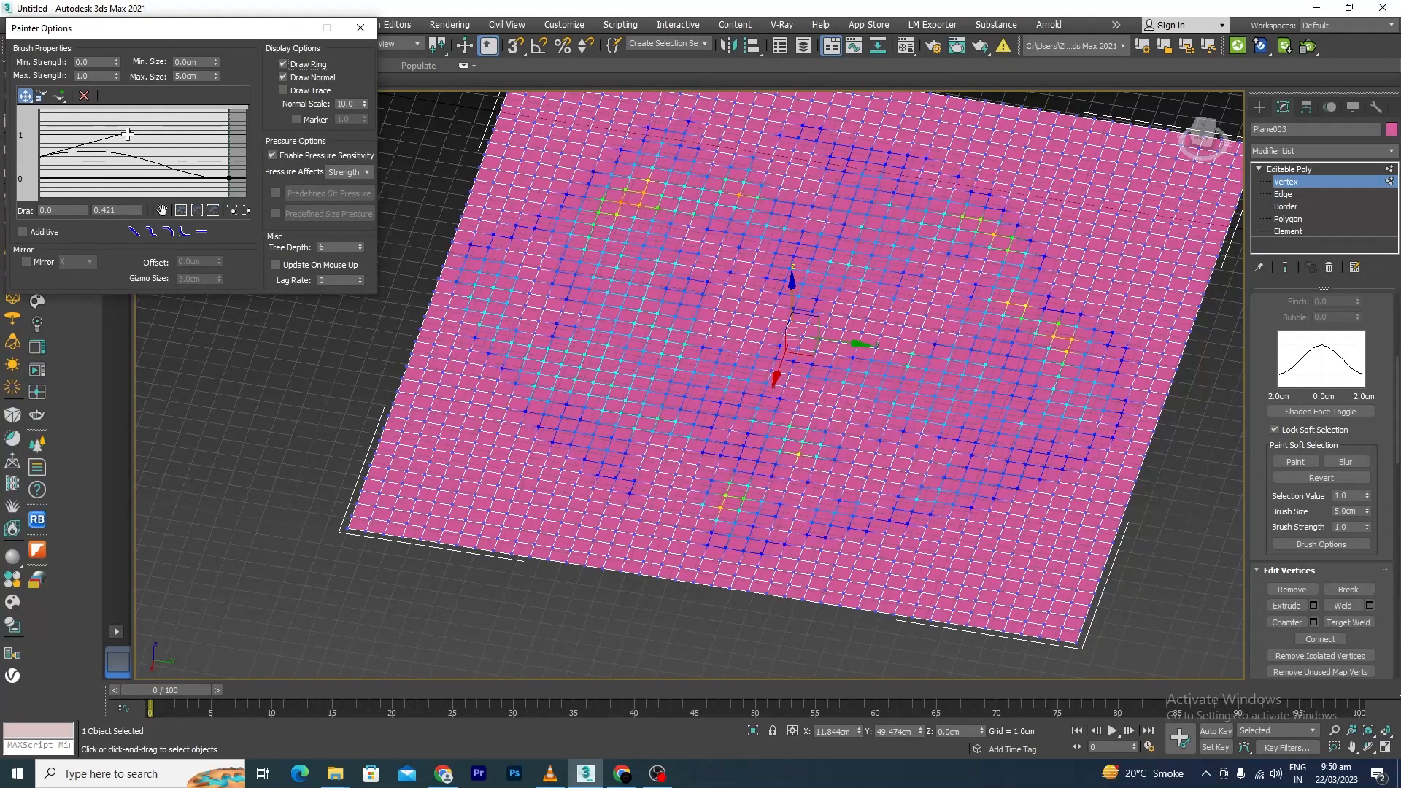
left_click(360, 28)
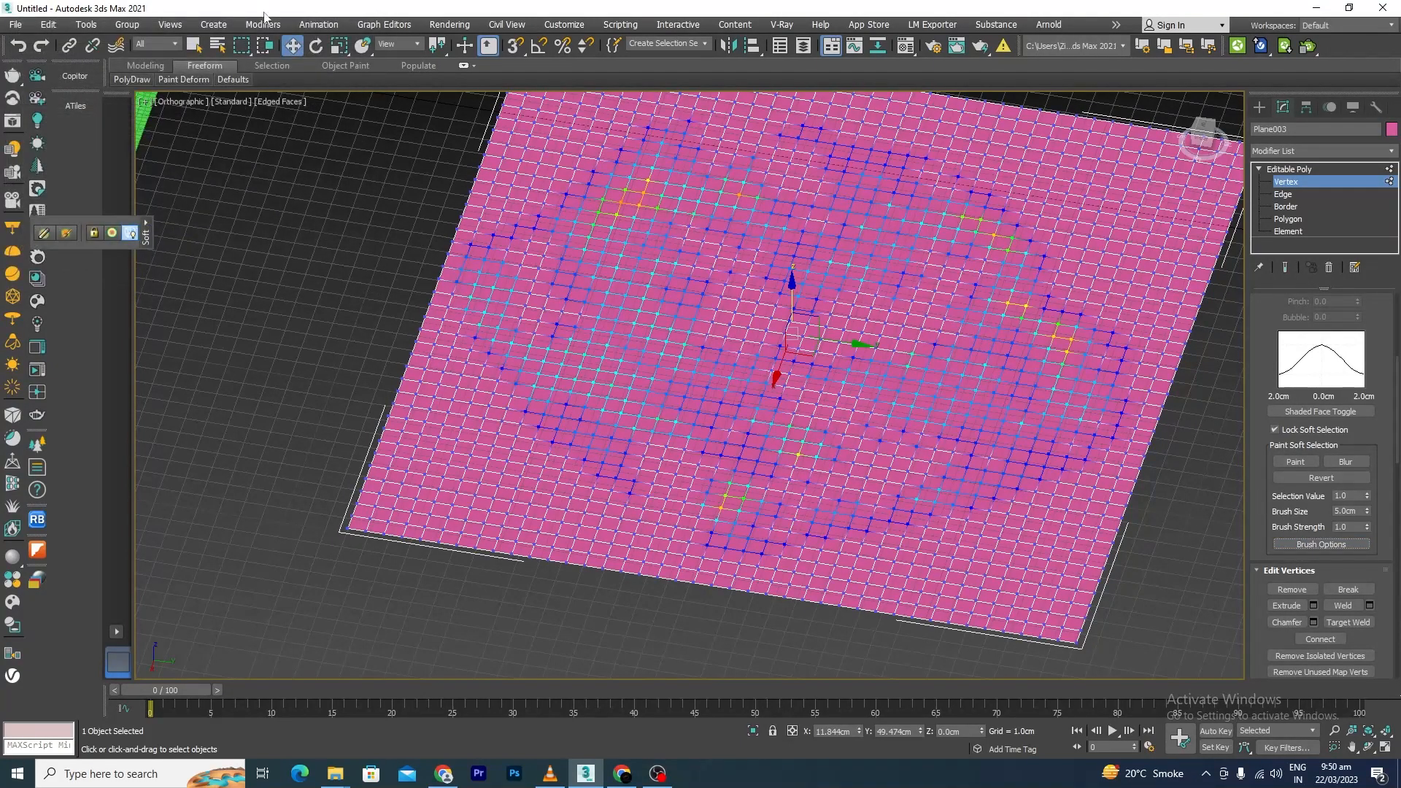
left_click(1332, 547)
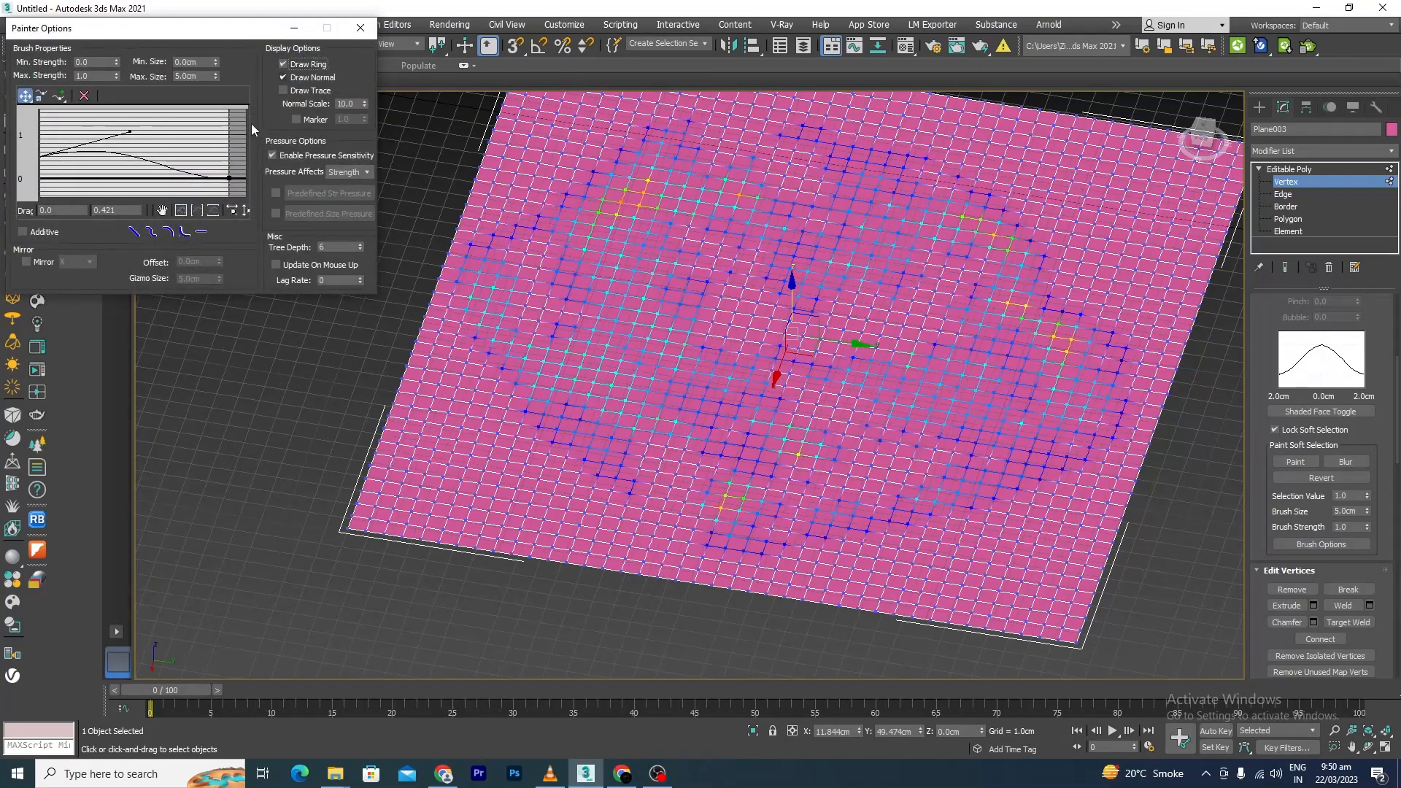
mouse_move(228, 182)
left_mouse_down()
mouse_move(194, 146)
mouse_move(195, 170)
left_mouse_up()
left_click_drag(90, 153, 173, 172)
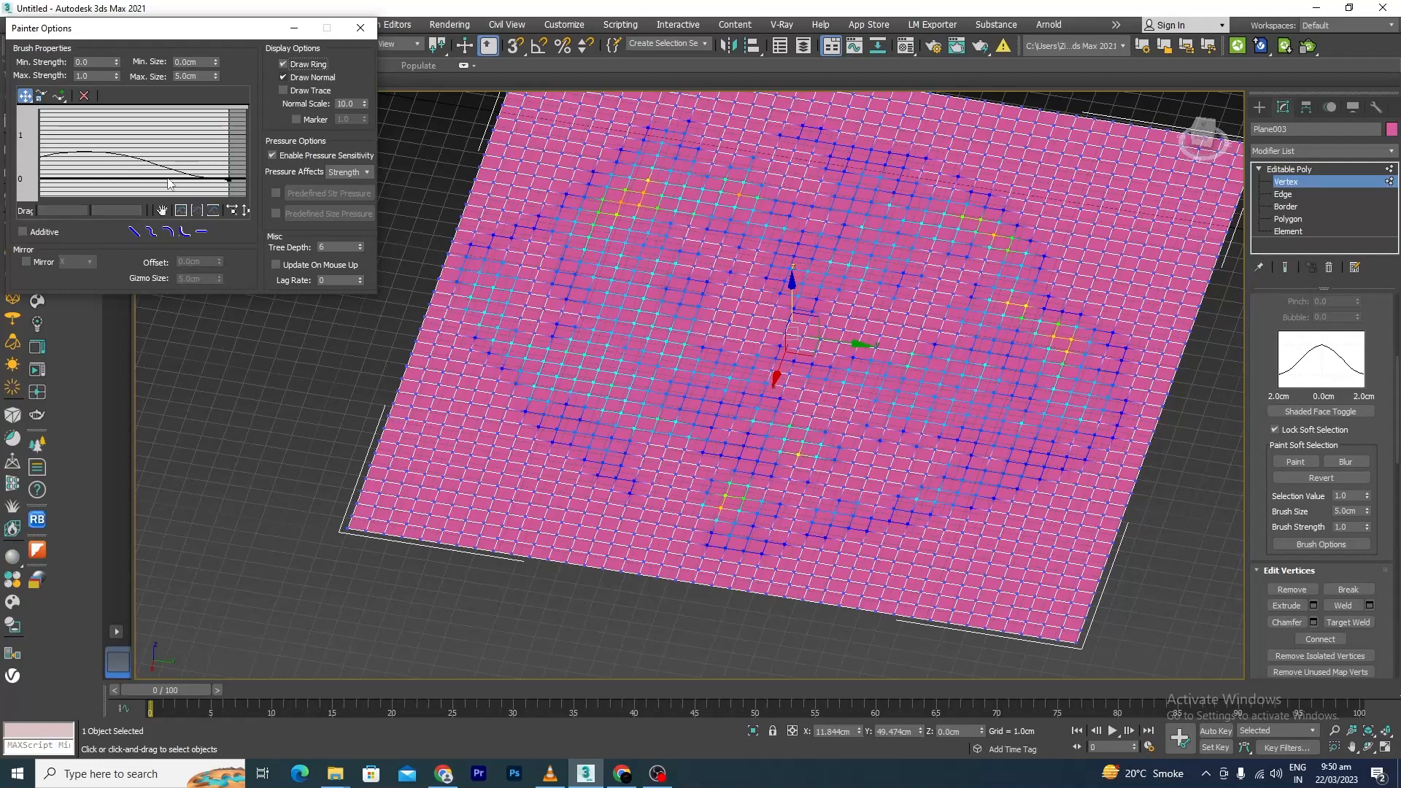
left_click(360, 28)
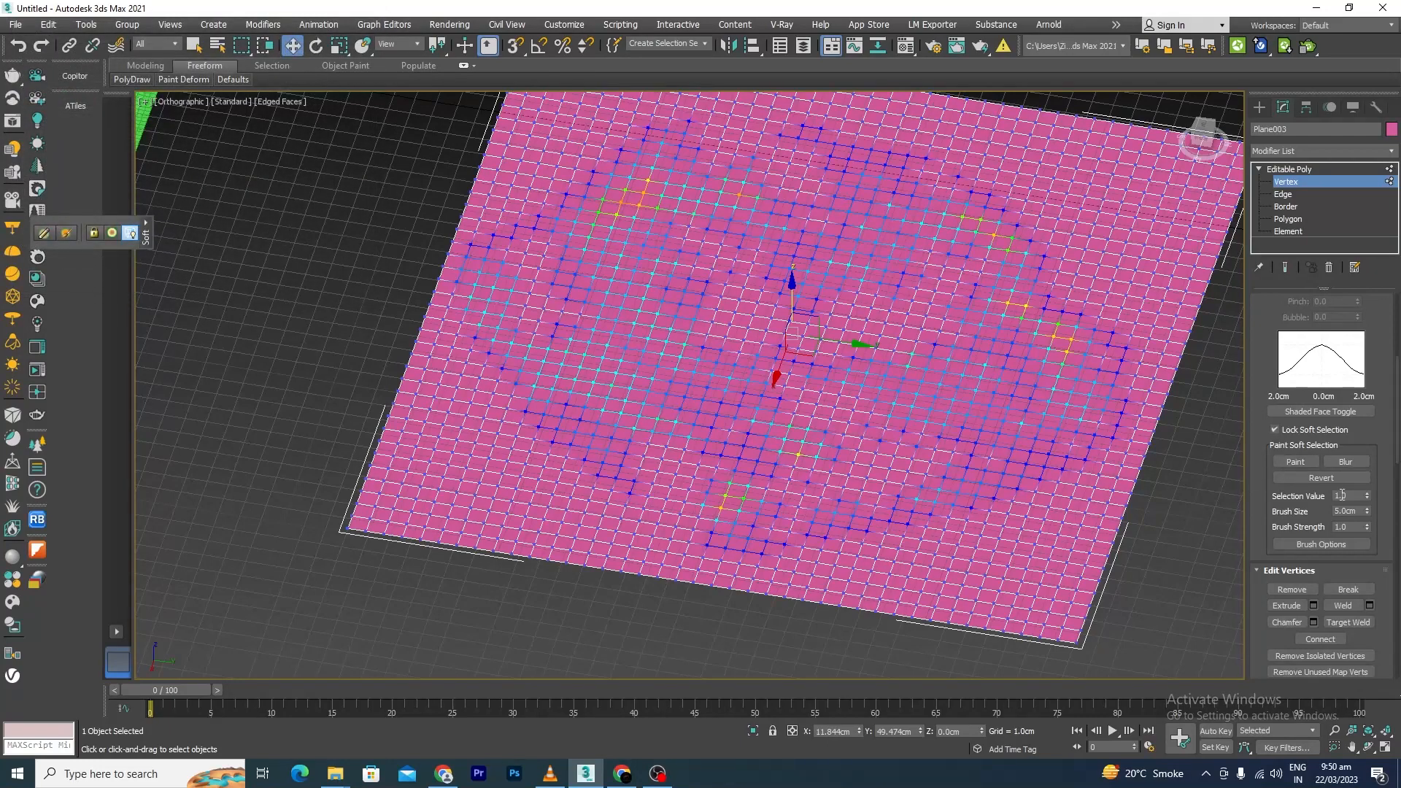
Examine the painted soft selection on the plane from several angles and distances.
left_click(1345, 464)
scroll(744, 324, "down", 5)
middle_click_drag(992, 481, 931, 462, "alt")
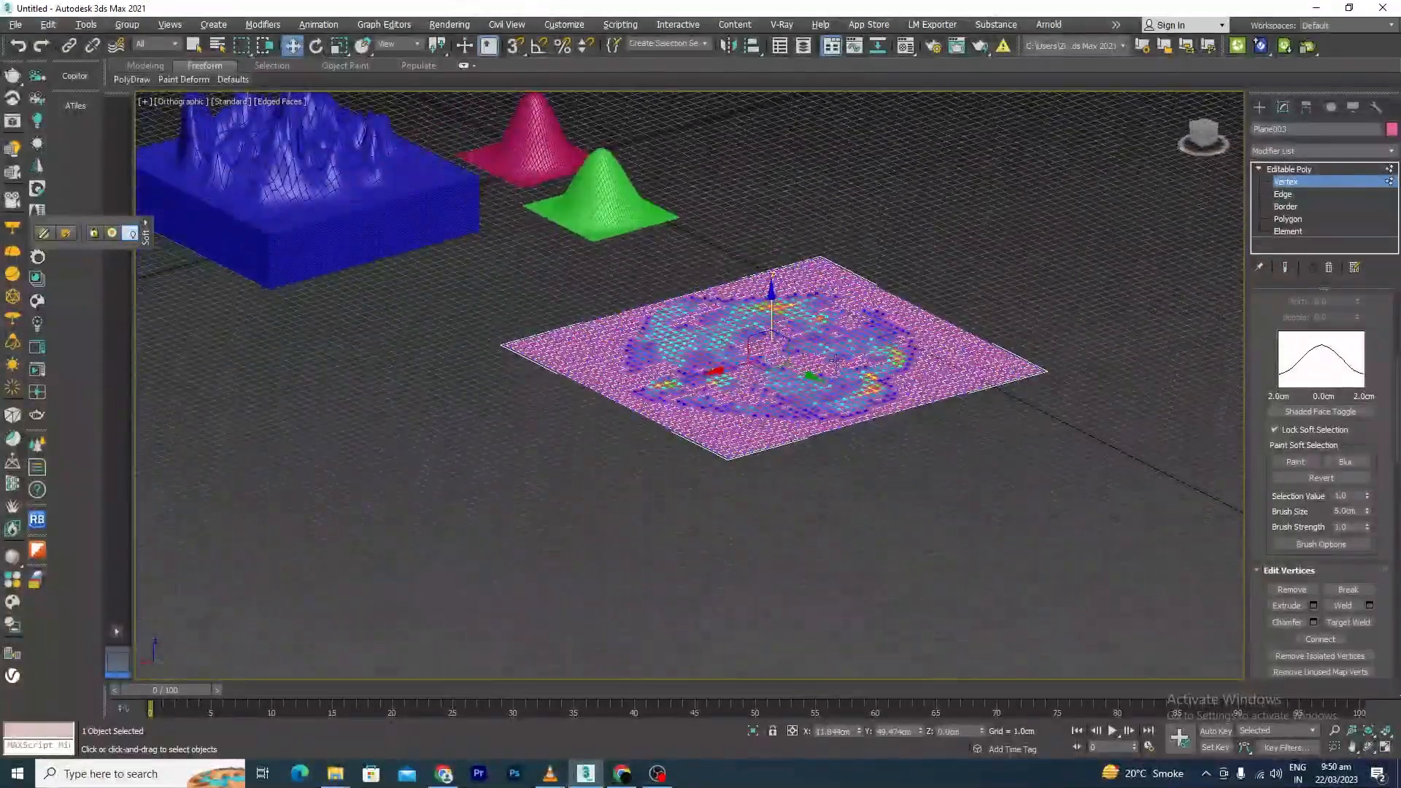
scroll(810, 337, "up", 6)
scroll(810, 337, "down", 4)
middle_click_drag(856, 401, 1040, 381, "alt")
scroll(869, 434, "down", 5)
scroll(880, 426, "up", 6)
scroll(738, 382, "up", 4)
scroll(740, 384, "down", 6)
Soften the painted soft selection with Blur strokes around the plane and move it up about 18.41 cm in Z.
left_click(1347, 463)
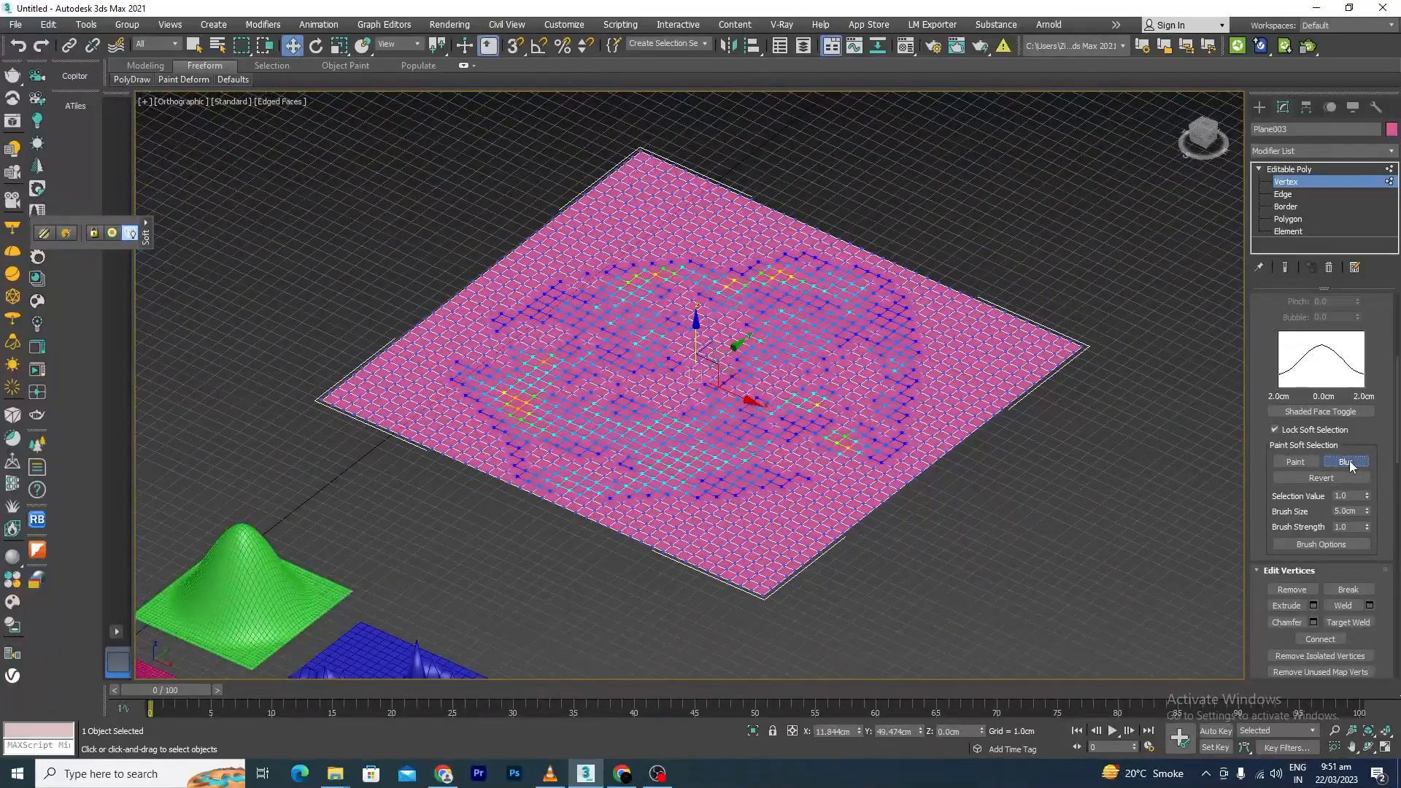
mouse_move(850, 303)
left_mouse_down()
mouse_move(938, 410)
mouse_move(642, 275)
mouse_move(502, 413)
left_mouse_up()
mouse_move(501, 483)
left_mouse_down()
mouse_move(688, 483)
mouse_move(792, 458)
left_mouse_up()
left_click_drag(902, 368, 862, 393)
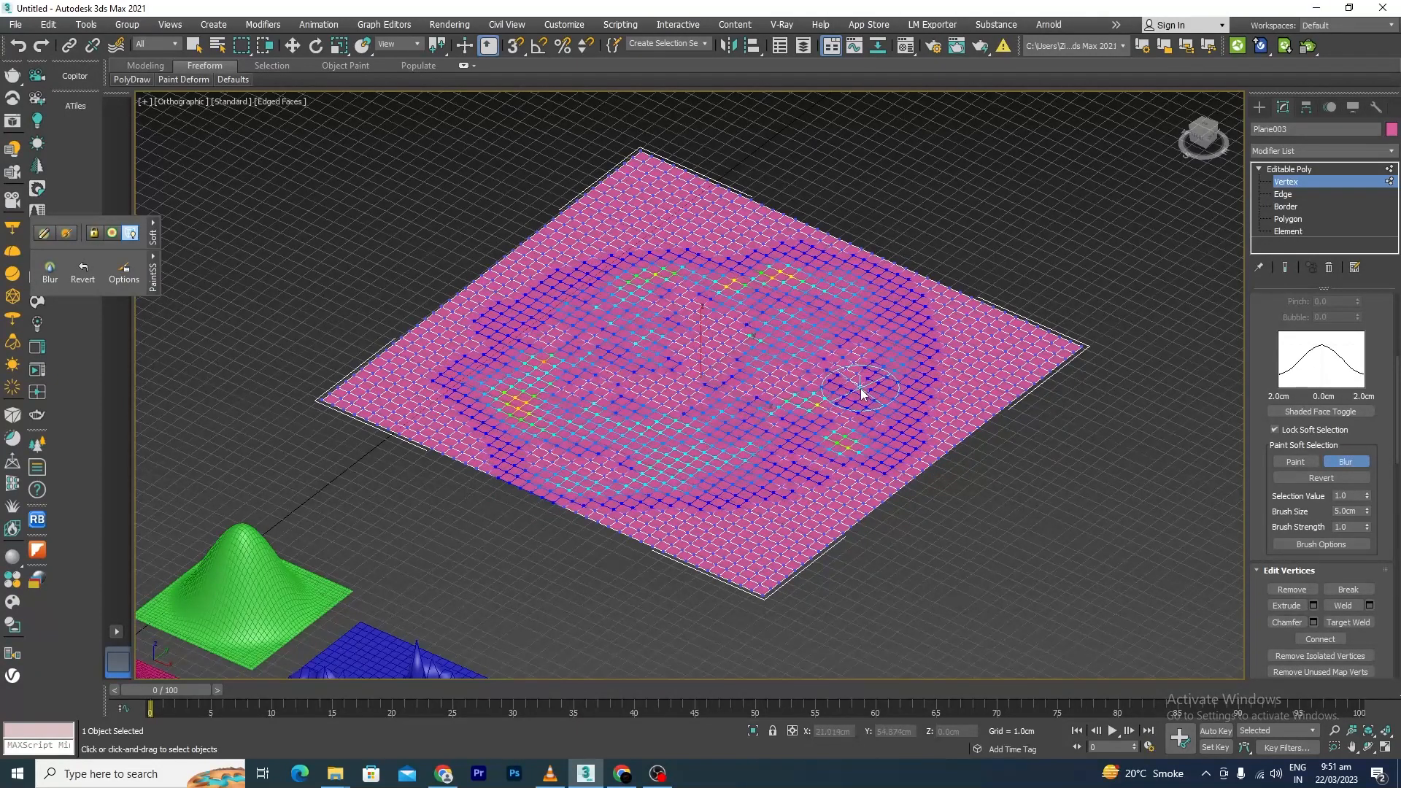
key("w")
left_click_drag(701, 343, 735, 124)
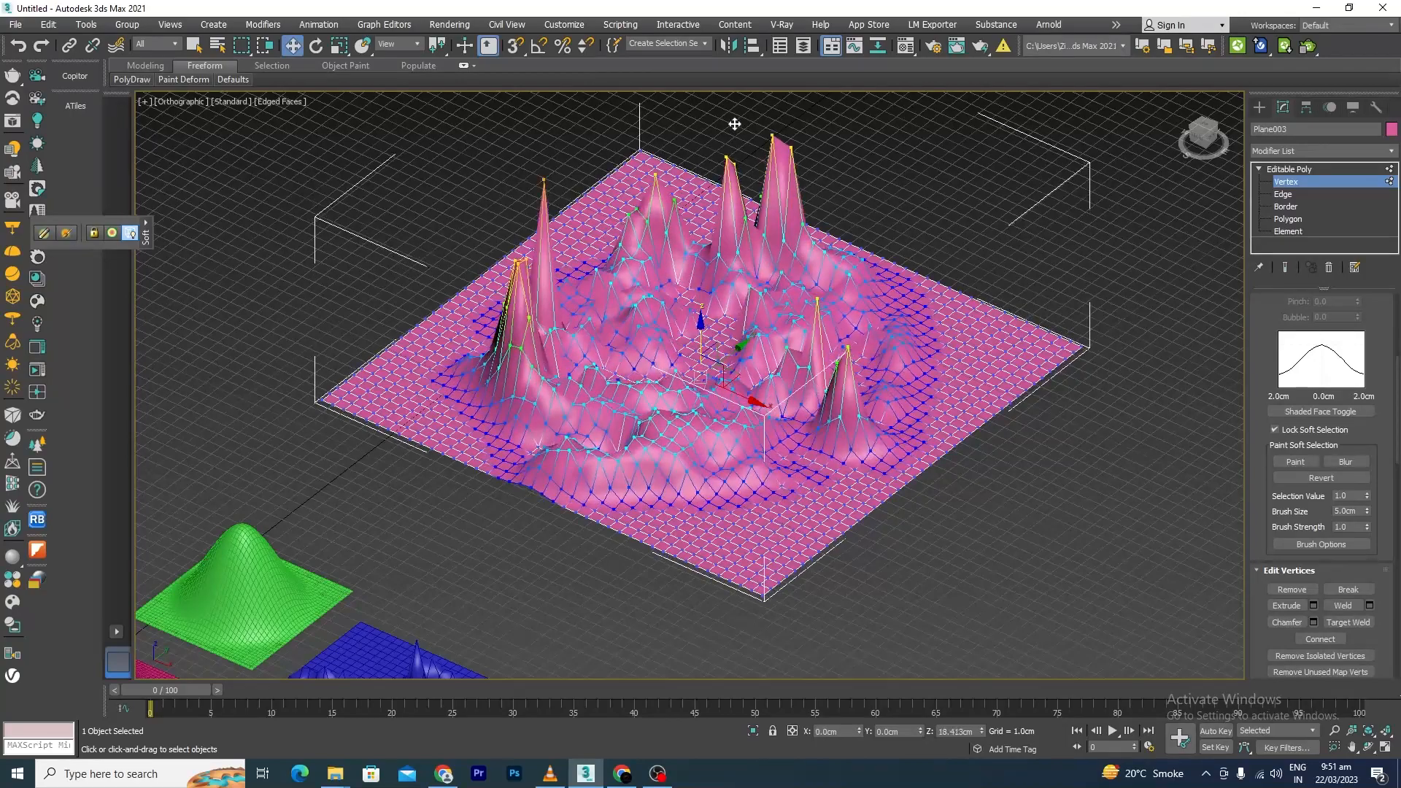
Try raising the painted soft selection further, and undo that move, the earlier upward move and the last Blur stroke.
scroll(928, 448, "up", 3)
scroll(913, 438, "down", 2)
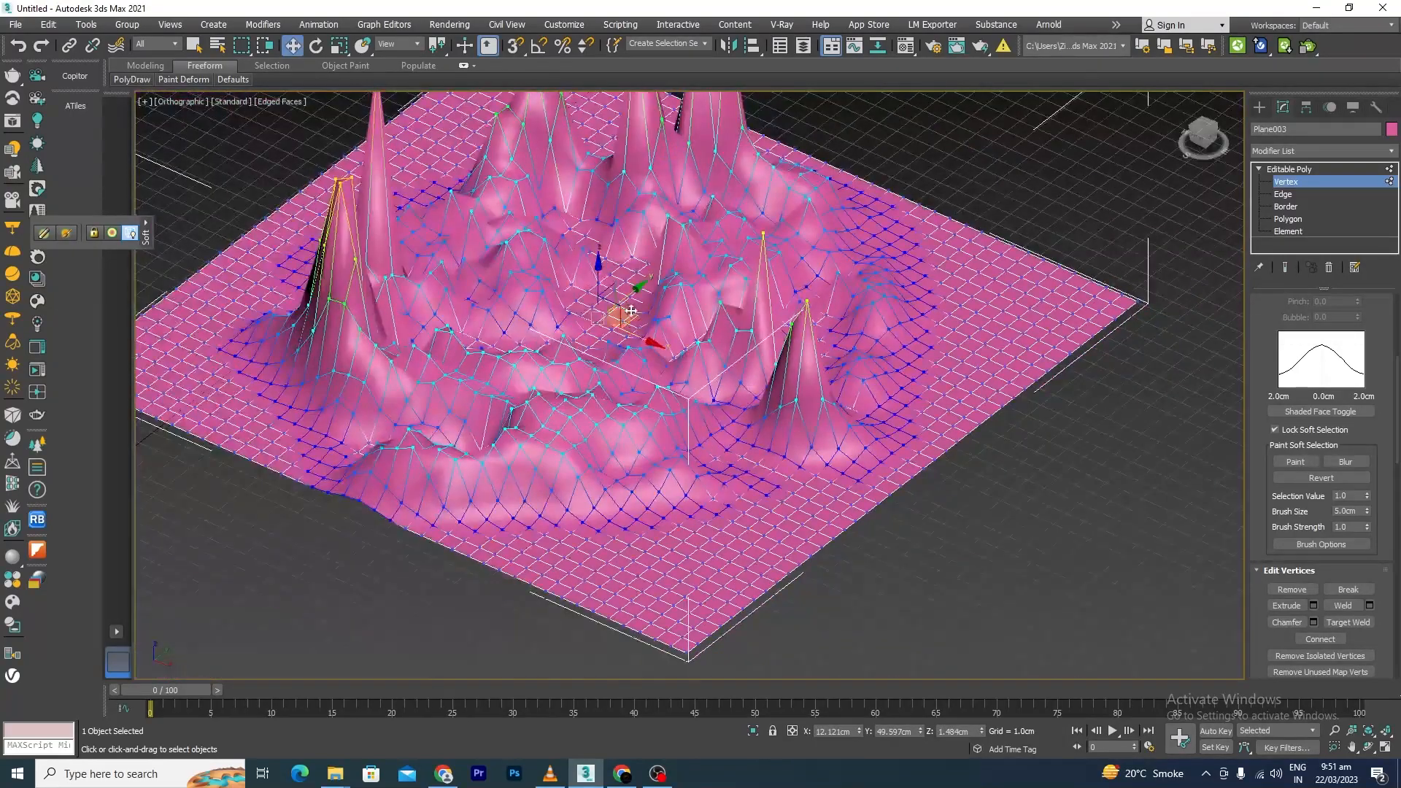
left_click_drag(599, 284, 656, 125)
key("ctrl+z")
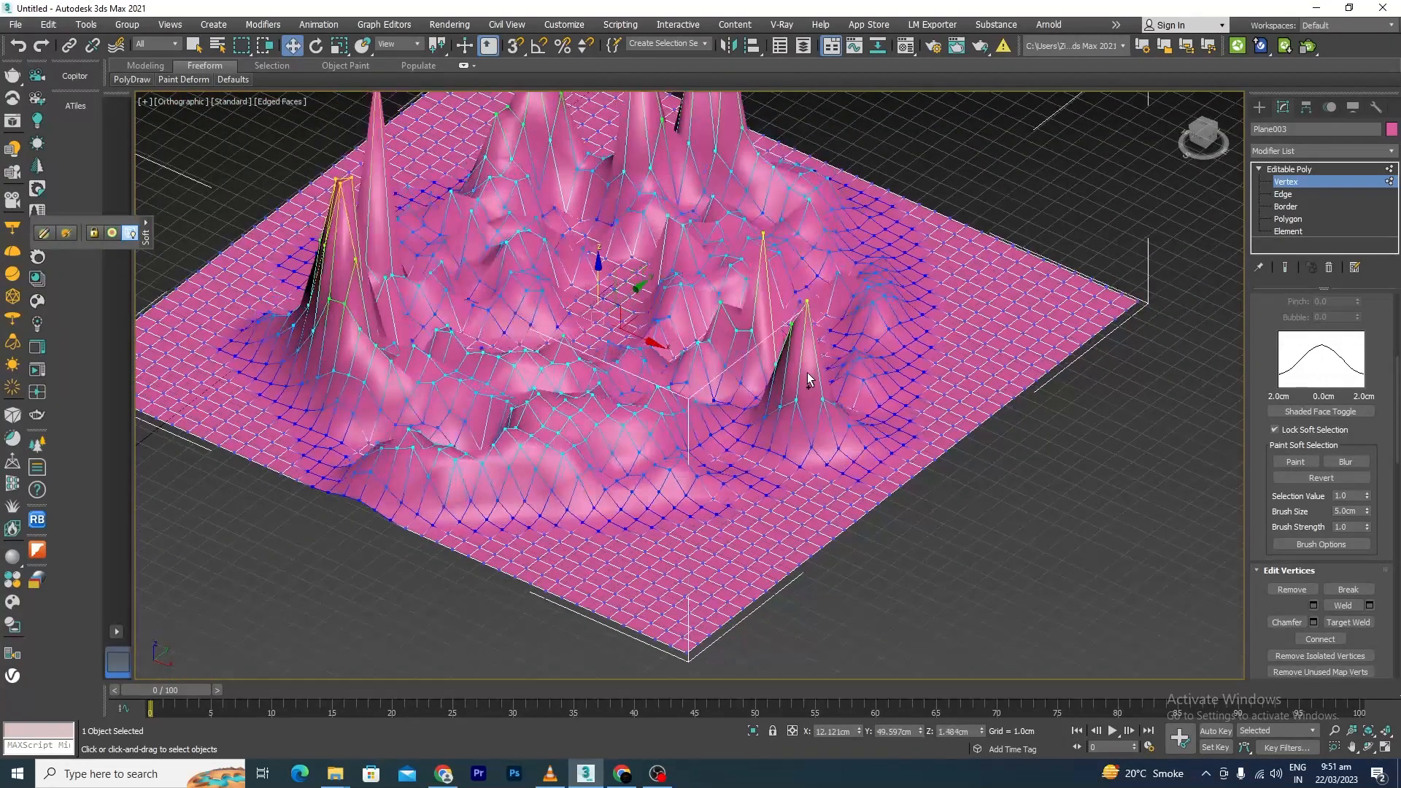
key("ctrl+z")
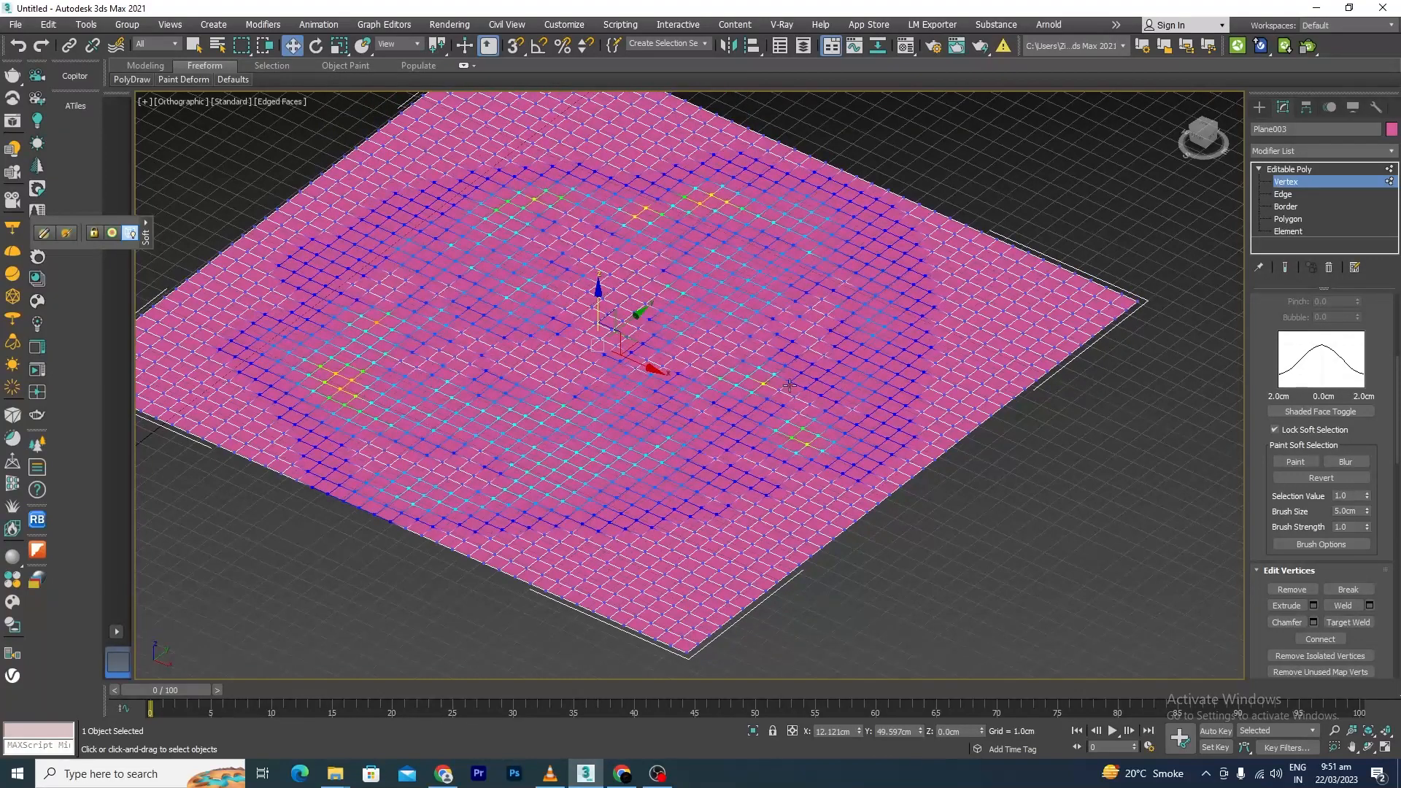
key("ctrl+z")
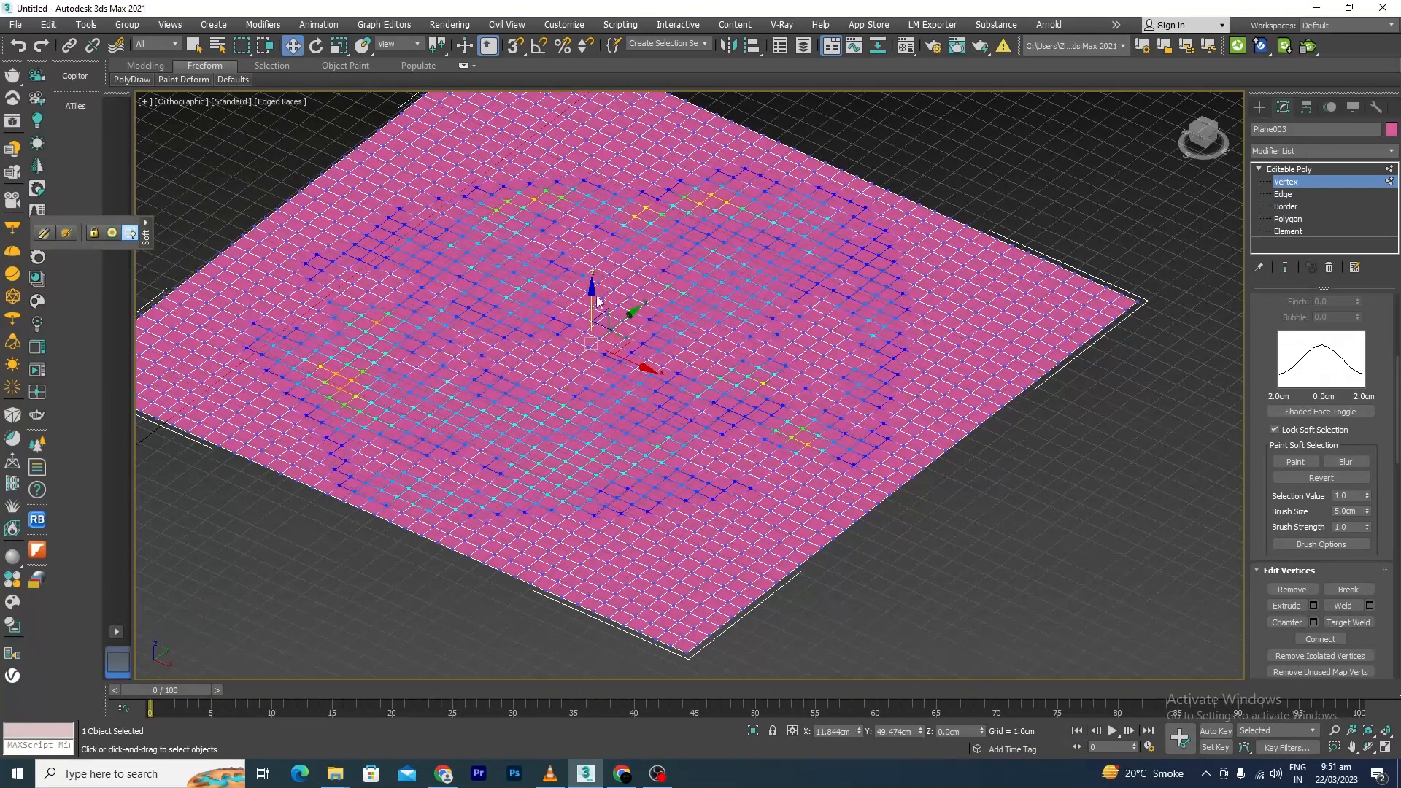
Move the remaining painted soft selection up to about 1.64 cm in Z.
left_click_drag(592, 298, 624, 60)
scroll(794, 457, "down", 5)
middle_click_drag(794, 456, 733, 474, "alt")
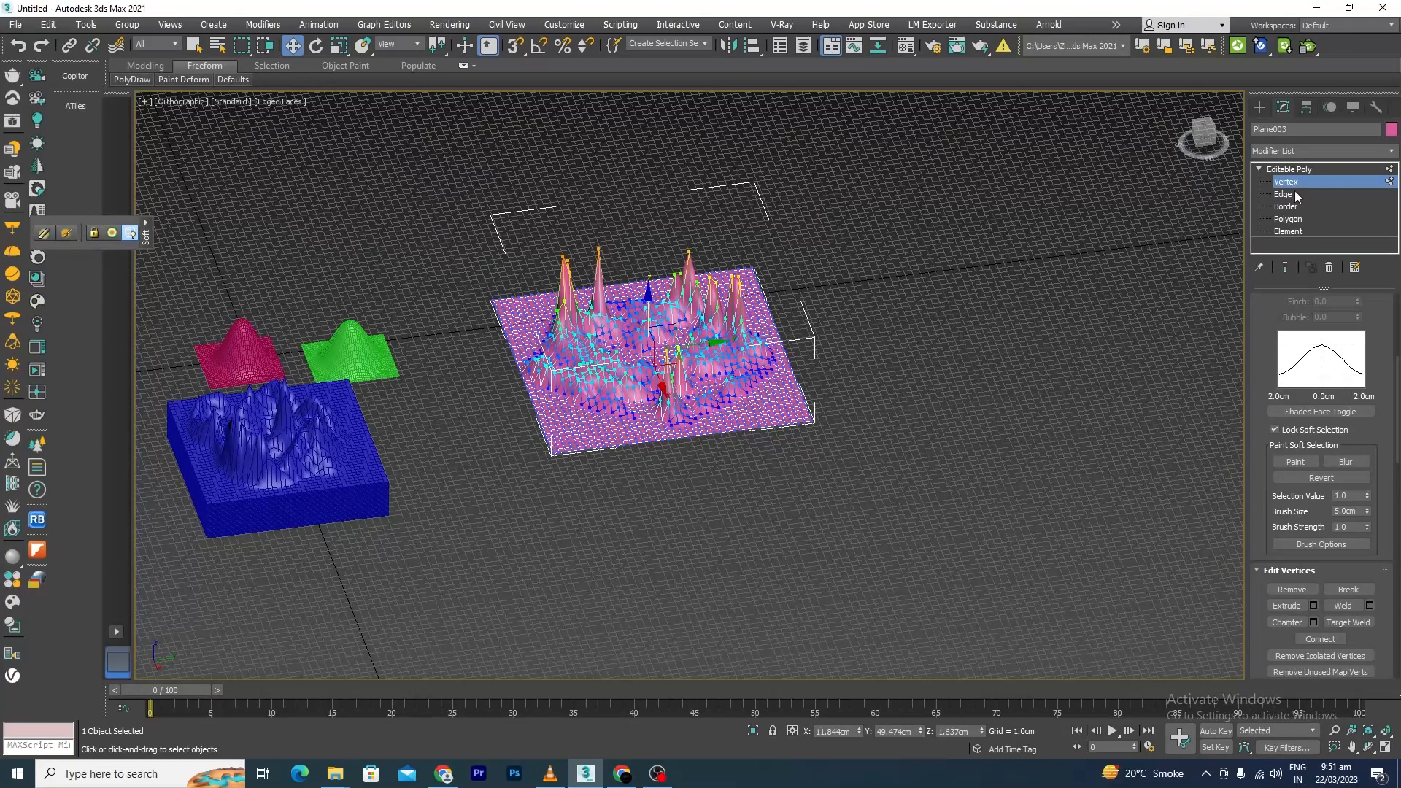
Draw a new, slightly larger flat plane beside the pink plane with the raised peaks.
scroll(828, 270, "down", 2)
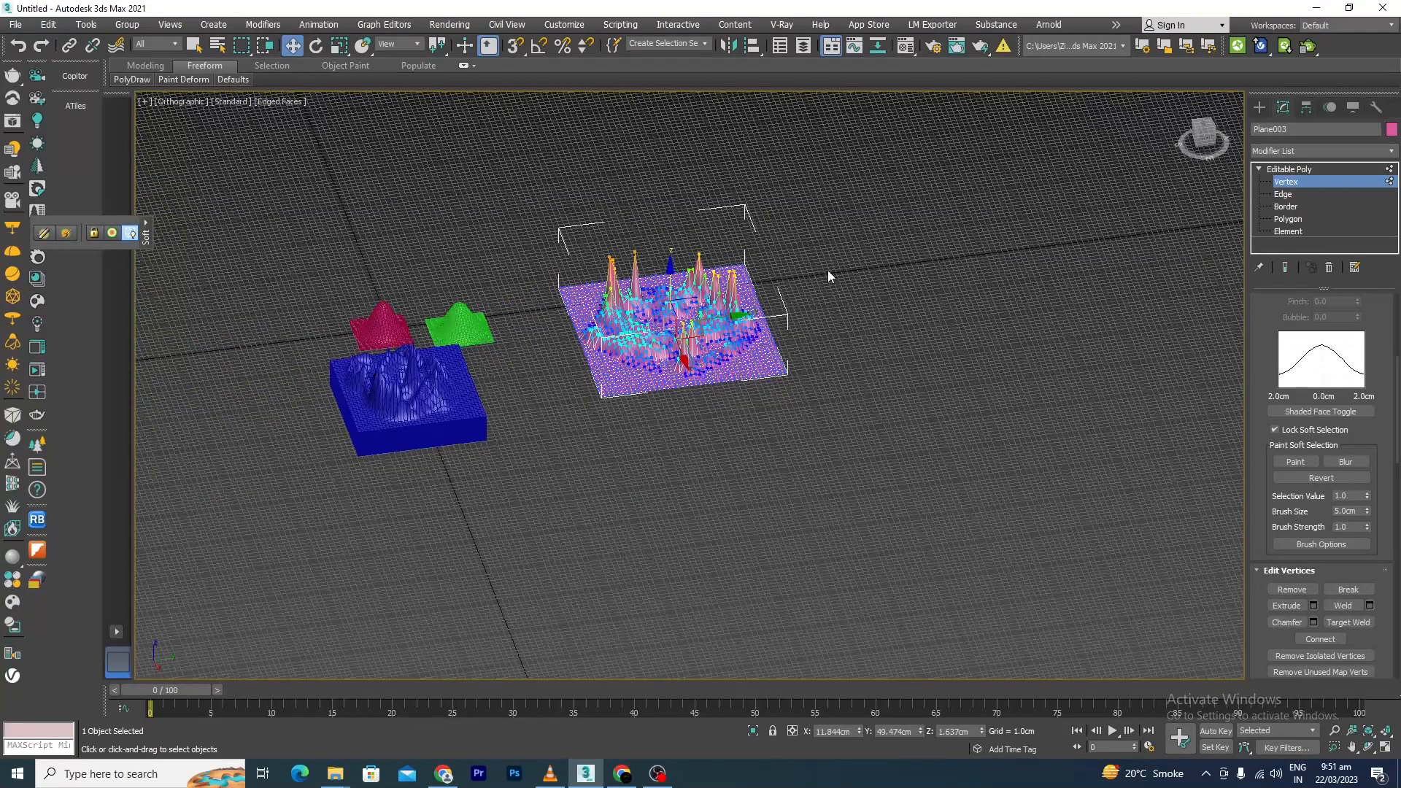
left_click(1260, 108)
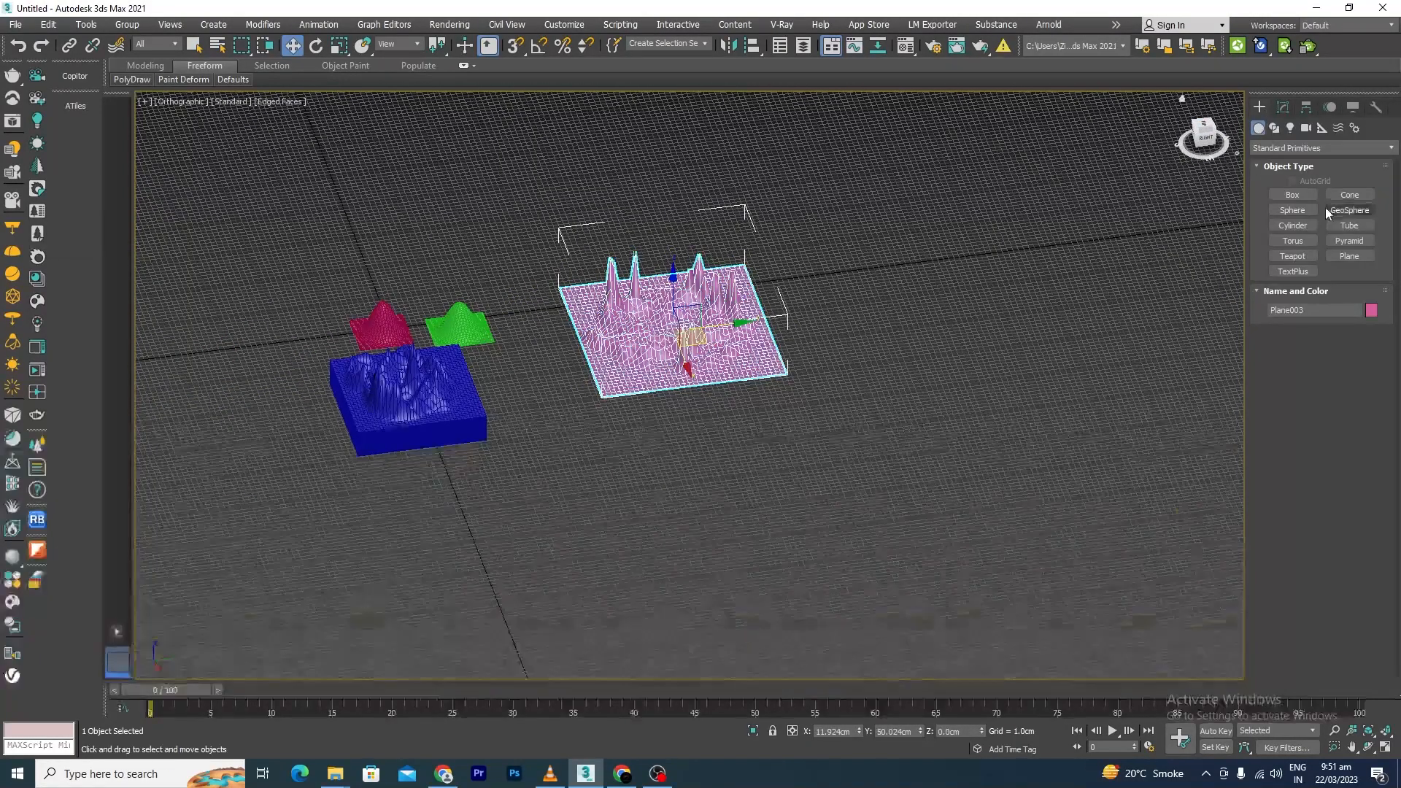
left_click(1350, 256)
left_click_drag(1011, 303, 869, 516)
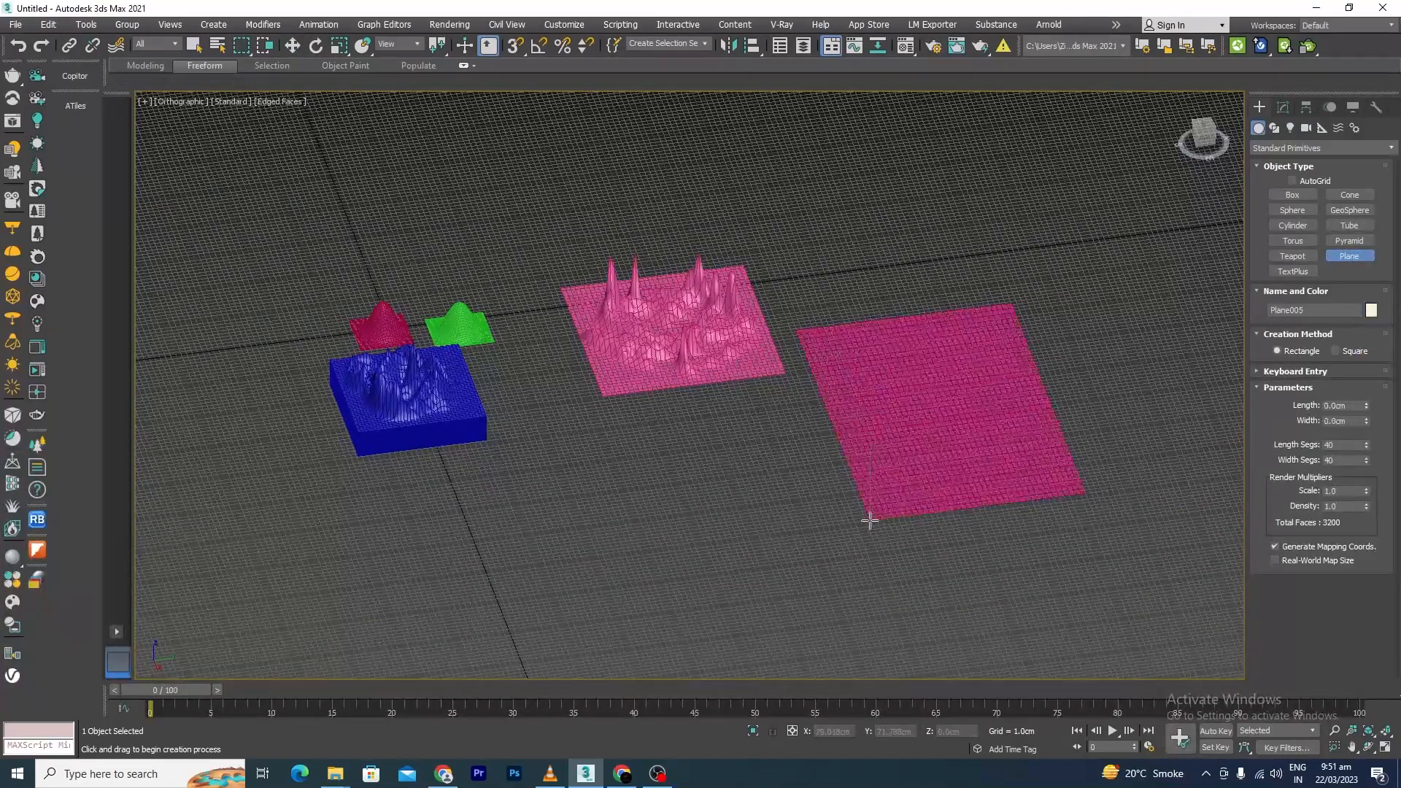
Convert the new flat plane to an Editable Poly.
scroll(944, 414, "up", 8)
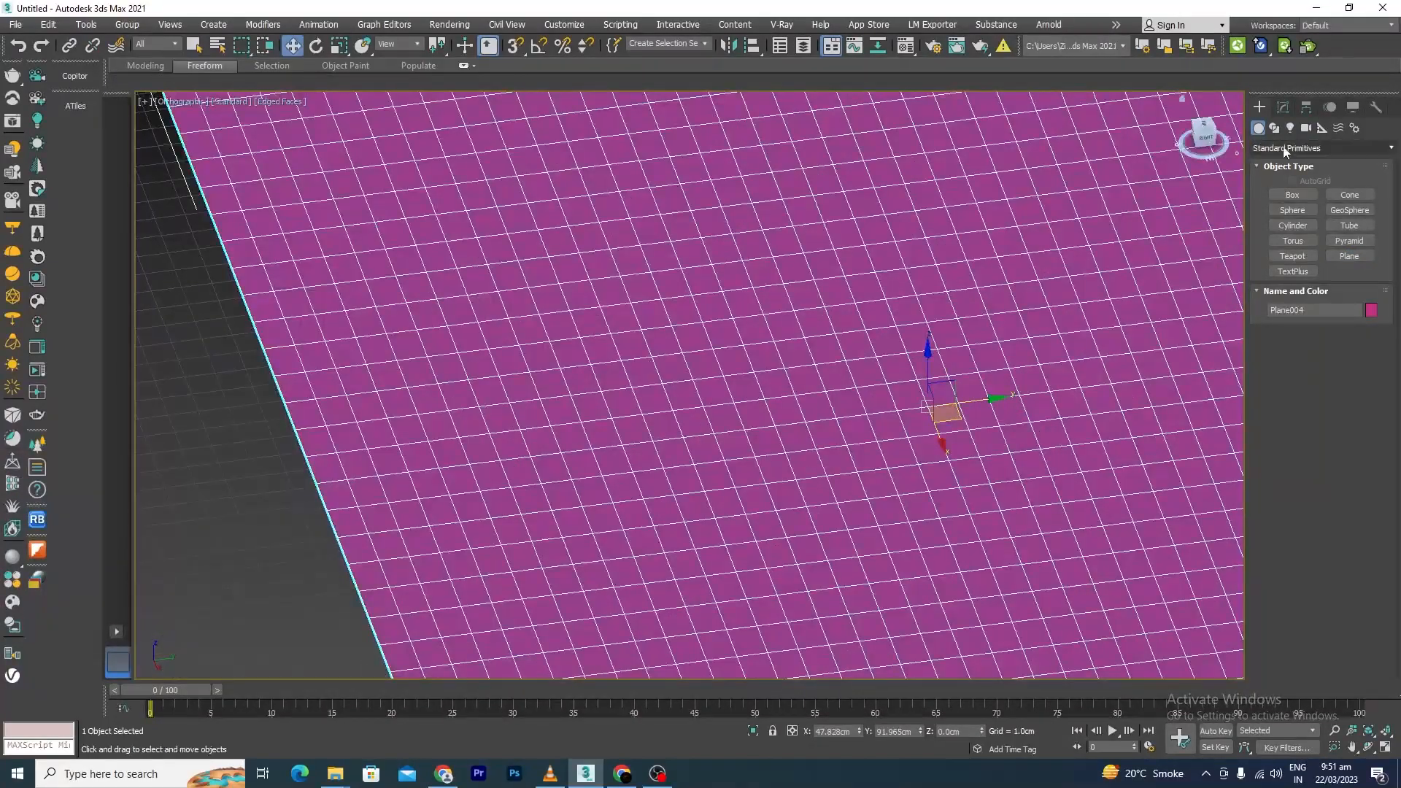
left_click(1275, 129)
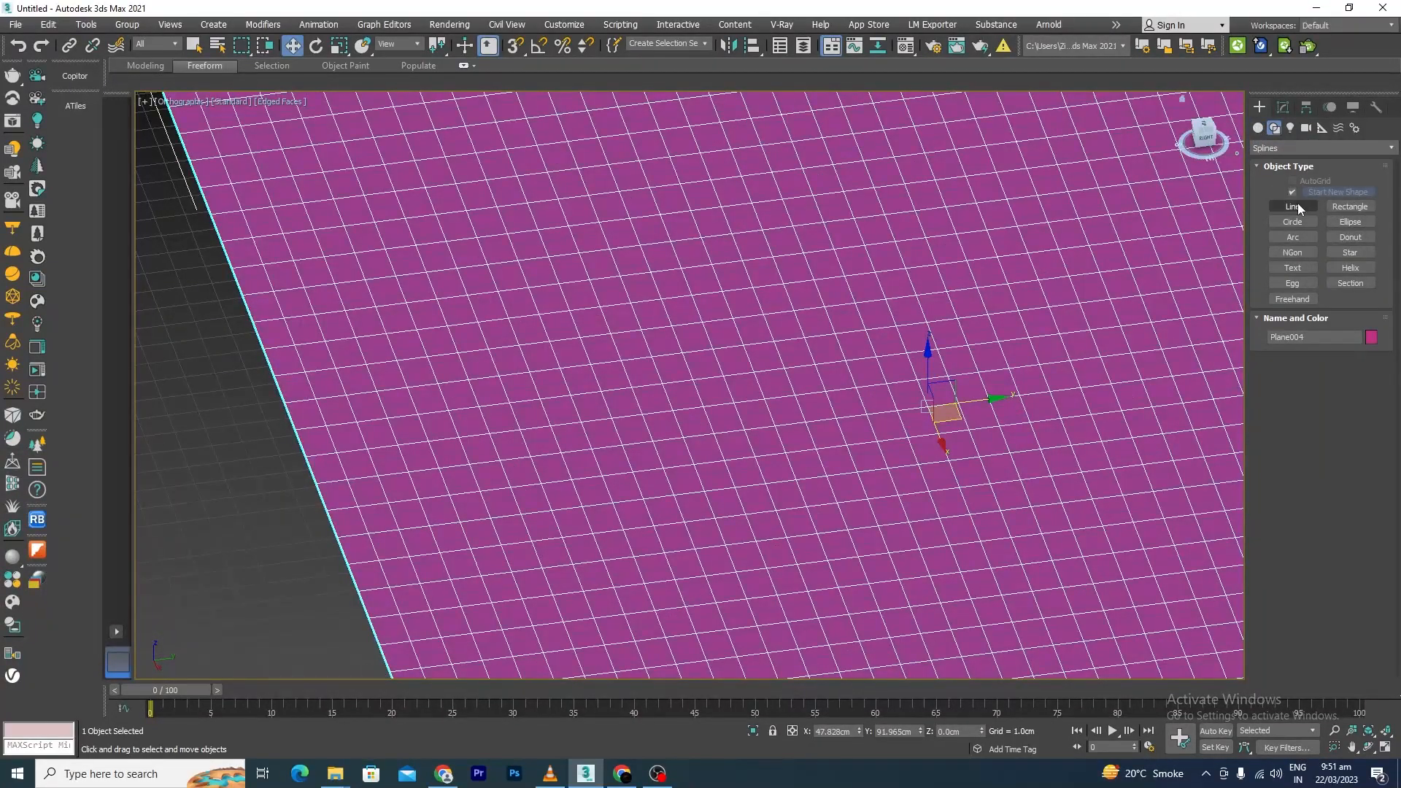
right_click(747, 243)
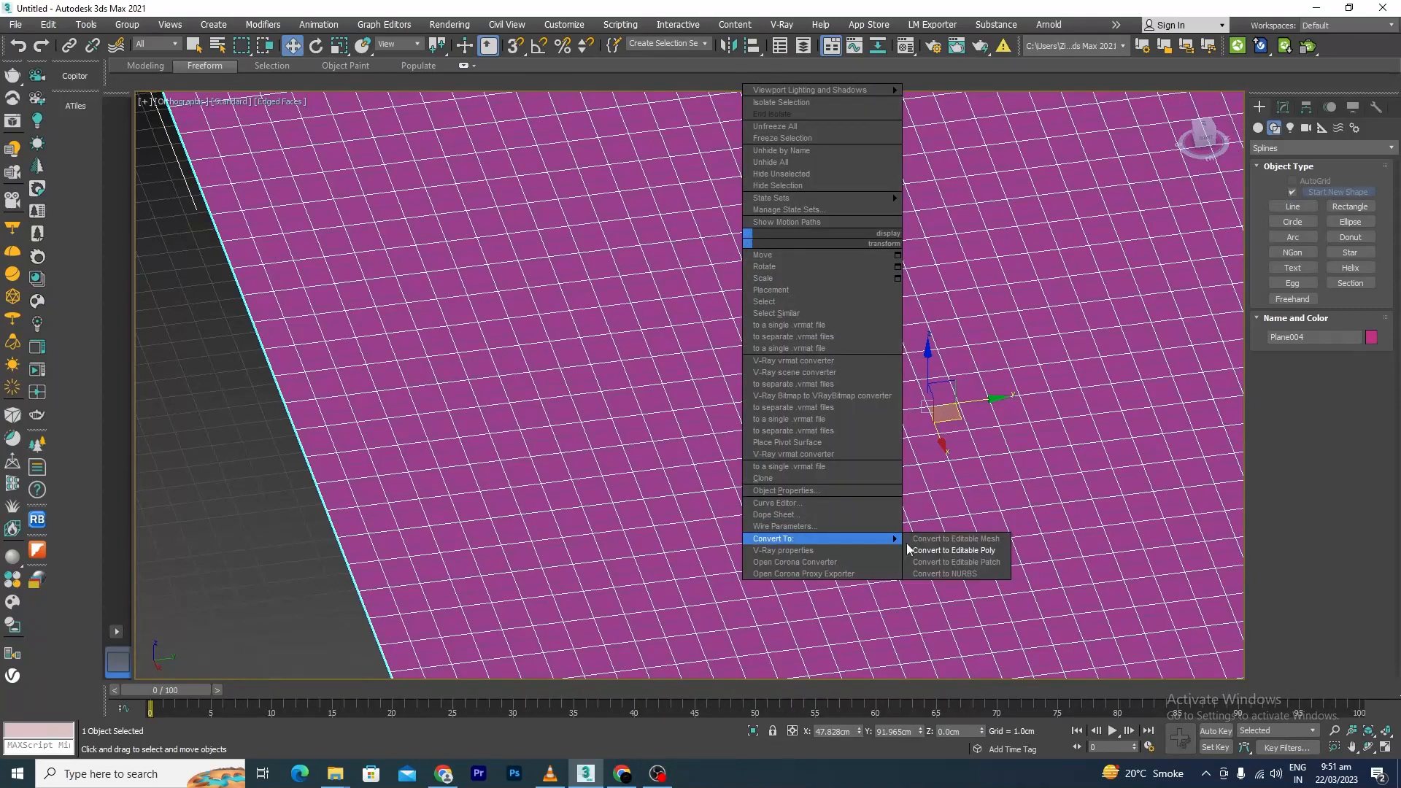
left_click(952, 553)
Select one edge near the middle of the new plane at Edge level and enable Use Soft Selection.
left_click(1259, 169)
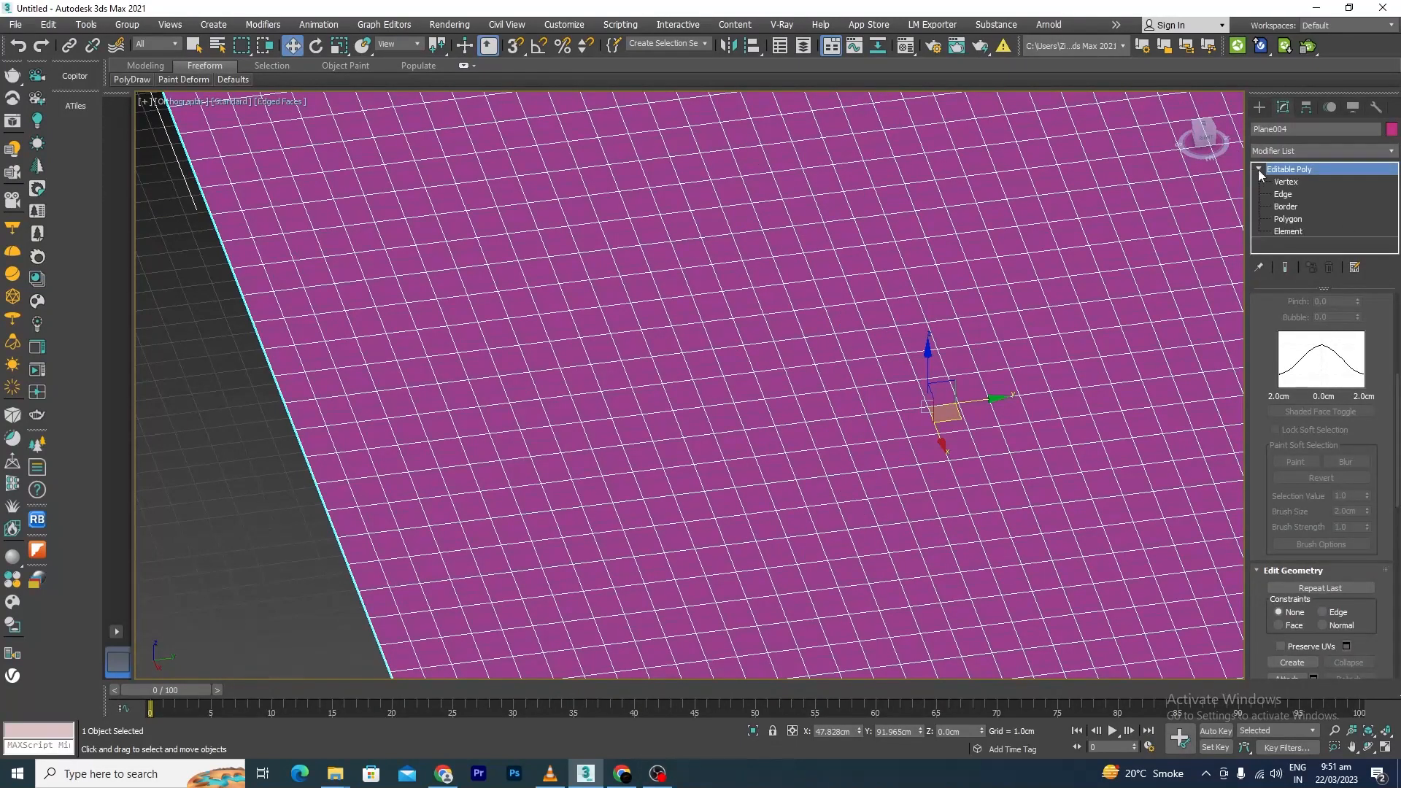
left_click(1285, 195)
left_click(913, 284)
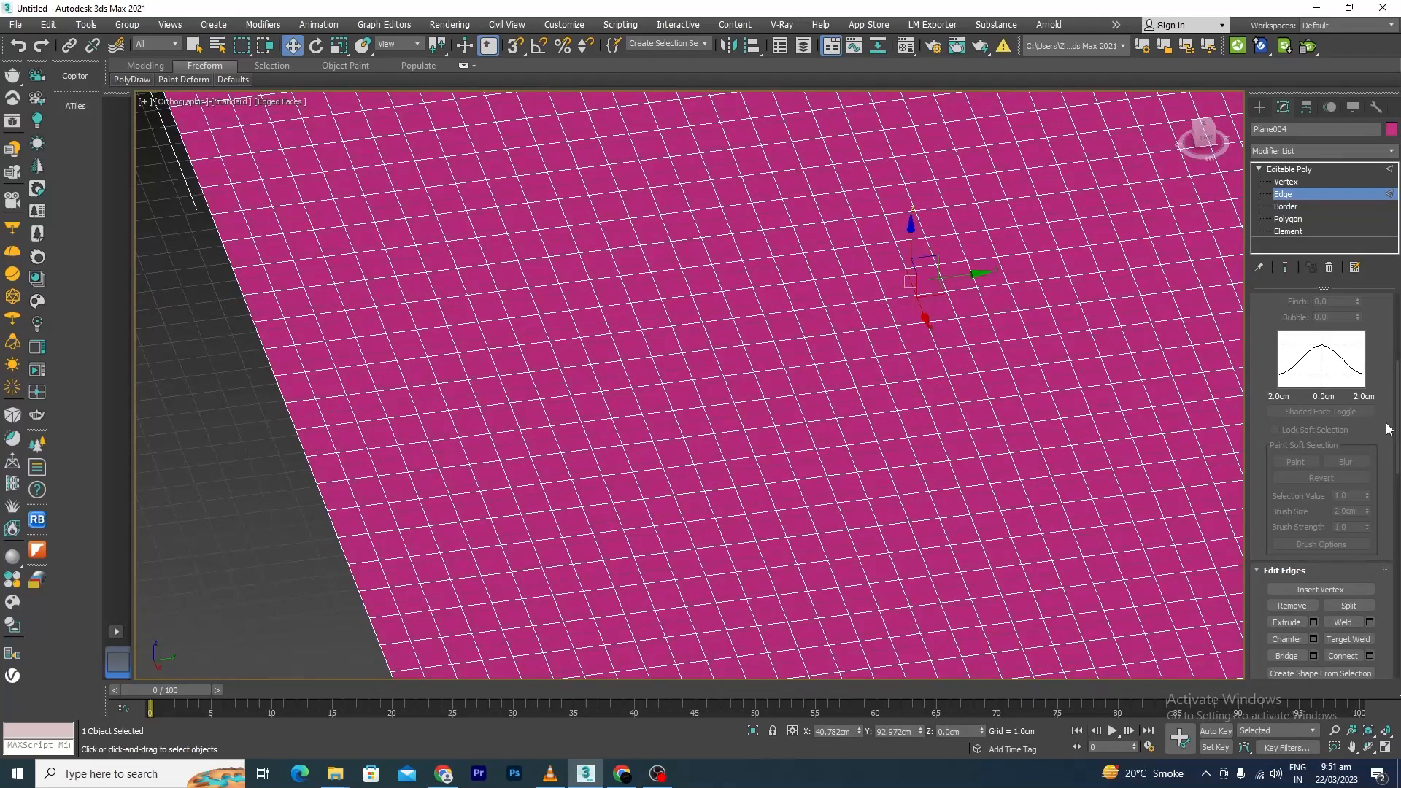
left_click_drag(1398, 427, 1290, 323)
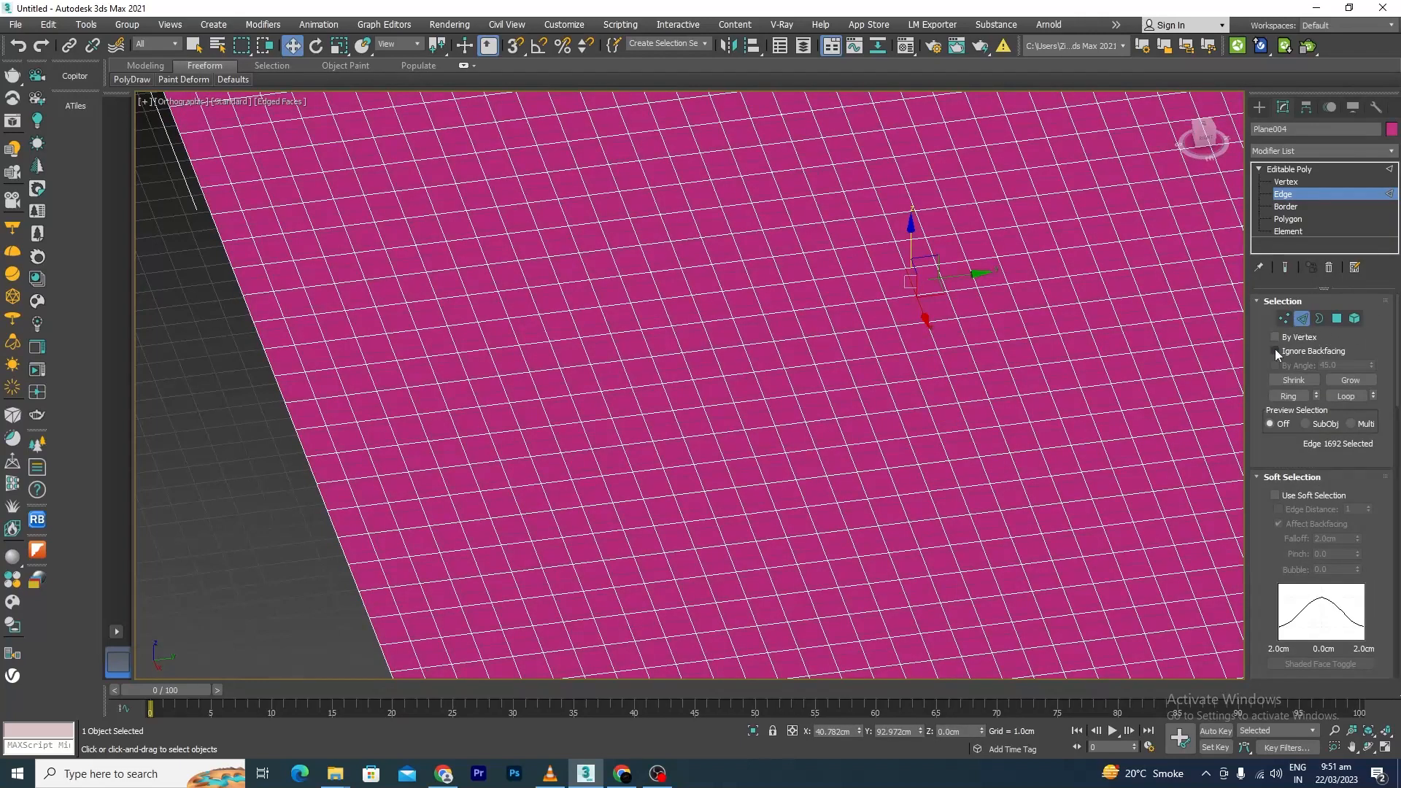
left_click(1275, 495)
Widen the selected edge's soft selection falloff to 8.62 cm to compare its reach, and reduce it to 2.931 cm.
scroll(737, 333, "down", 4)
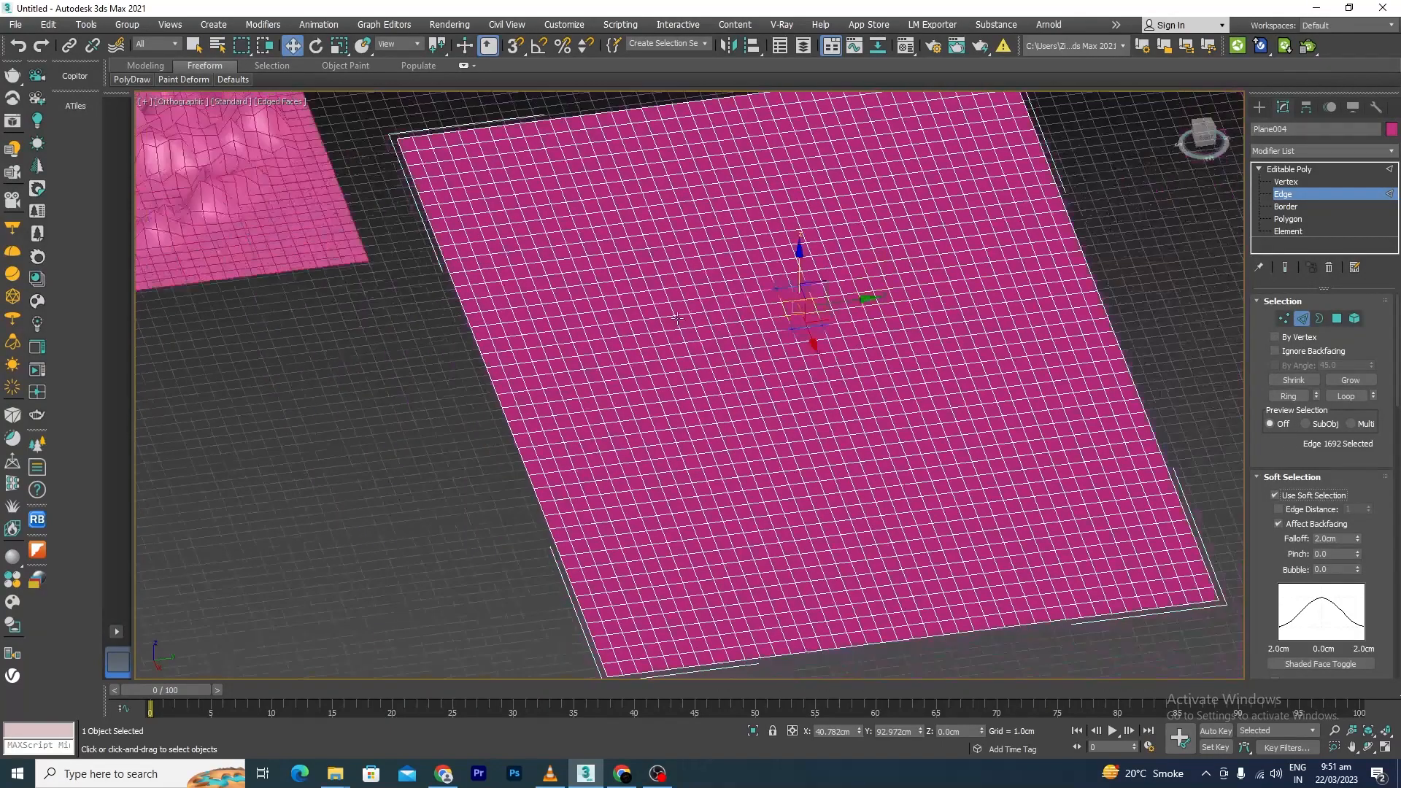
scroll(803, 334, "up", 6)
scroll(759, 296, "down", 5)
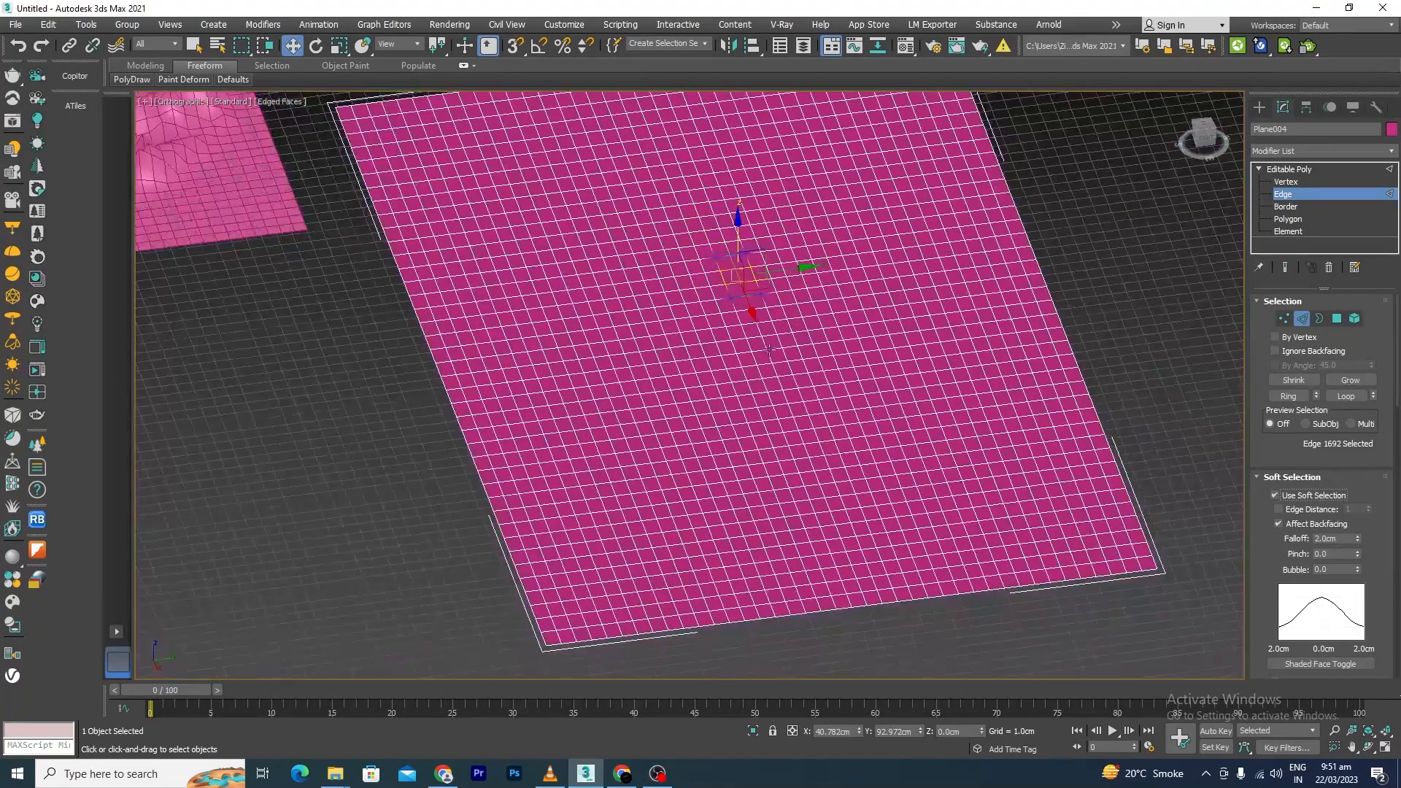
middle_click_drag(768, 349, 781, 285, "alt")
scroll(773, 271, "up", 5)
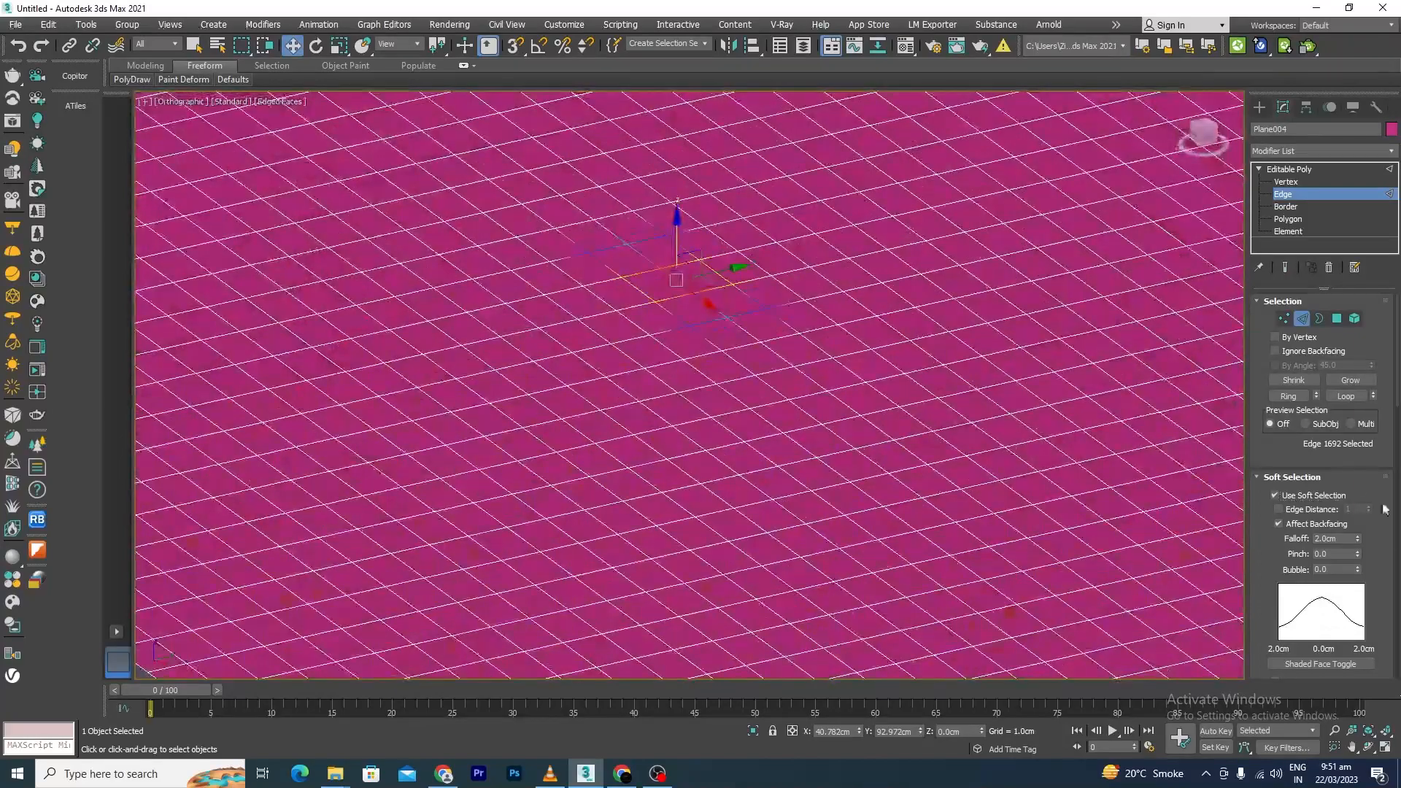
left_click_drag(1359, 547, 1358, 445)
scroll(798, 324, "down", 2)
scroll(803, 317, "down", 5)
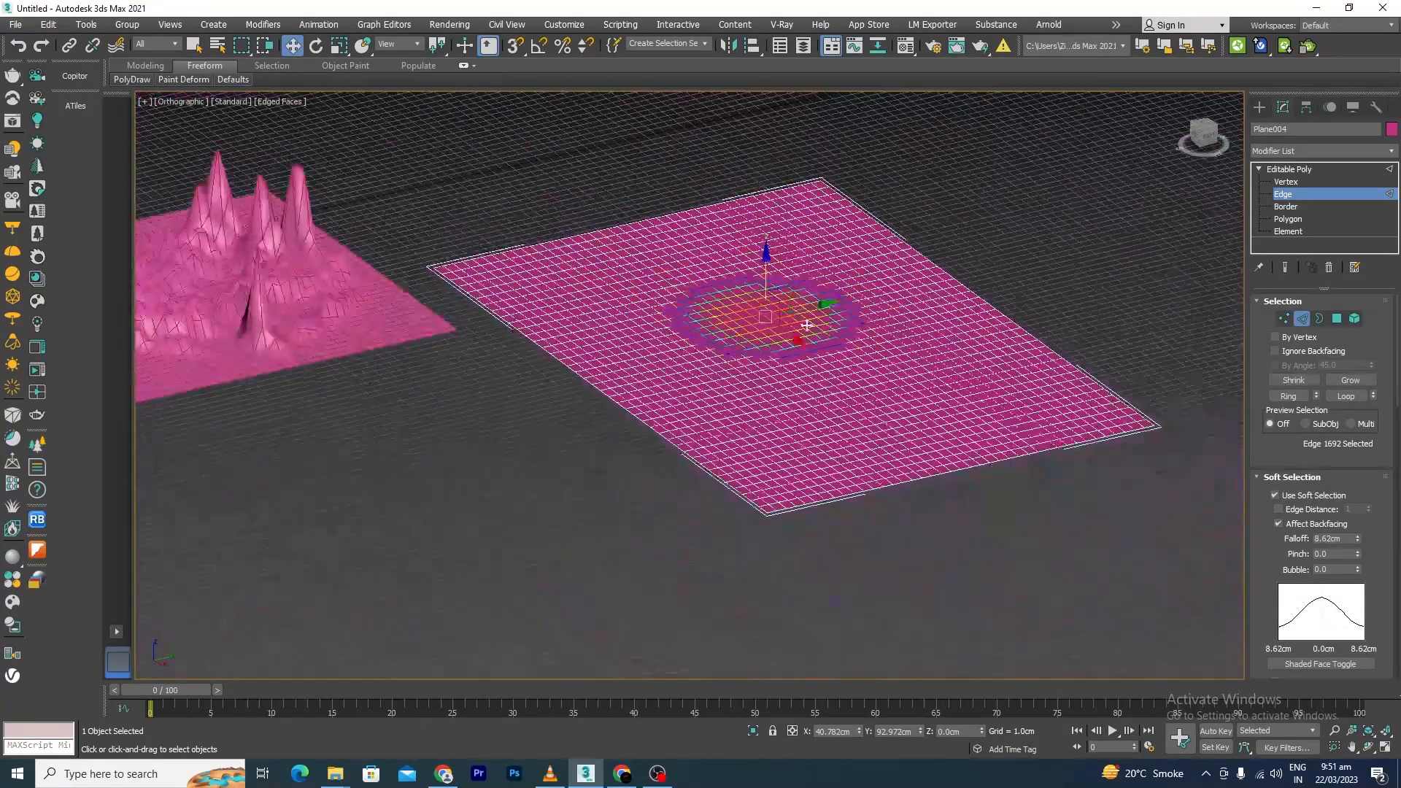
scroll(1046, 418, "up", 6)
left_click_drag(1354, 543, 1355, 587)
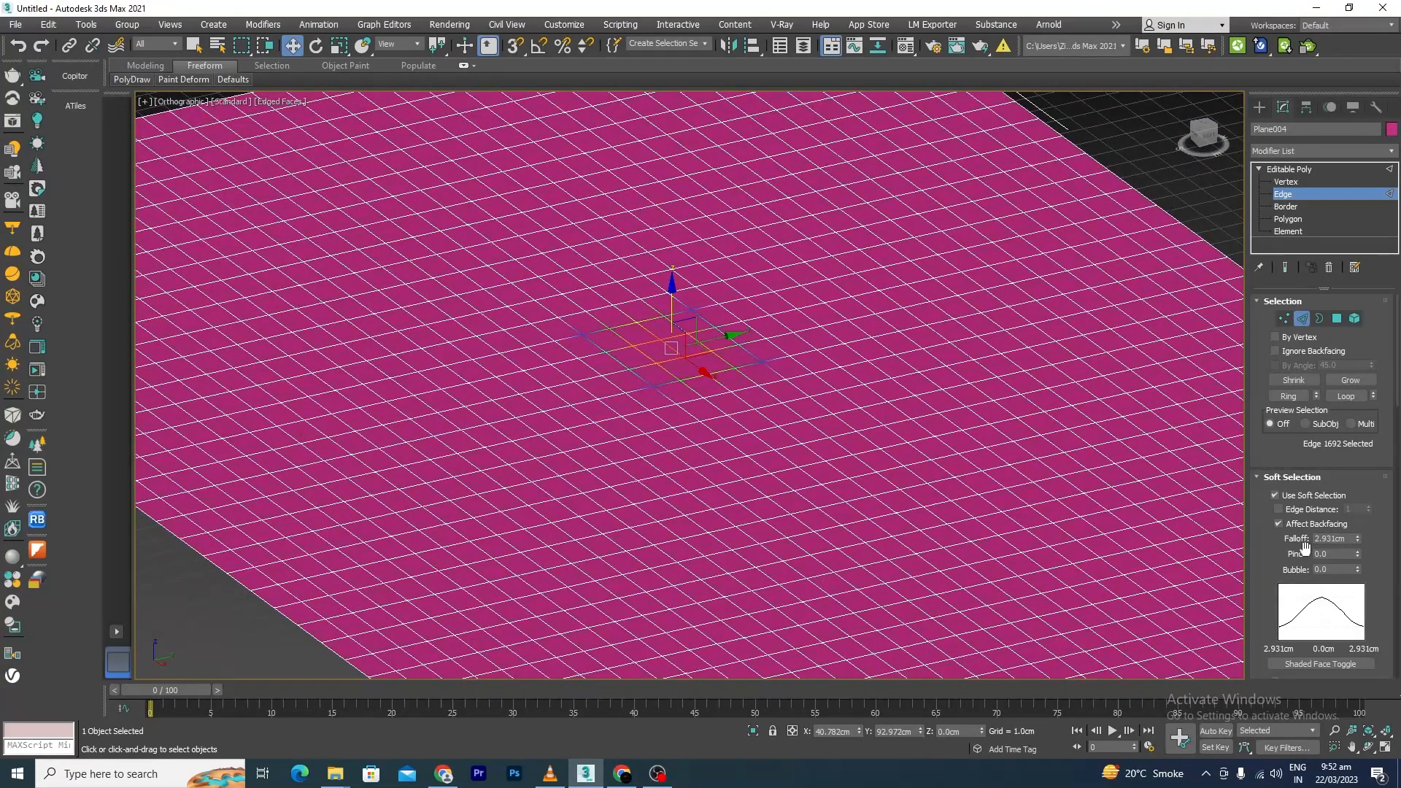
Paint soft selection strokes over the edges around the selected edge using Paint with the 2.0 cm brush.
scroll(1396, 380, "down", 5)
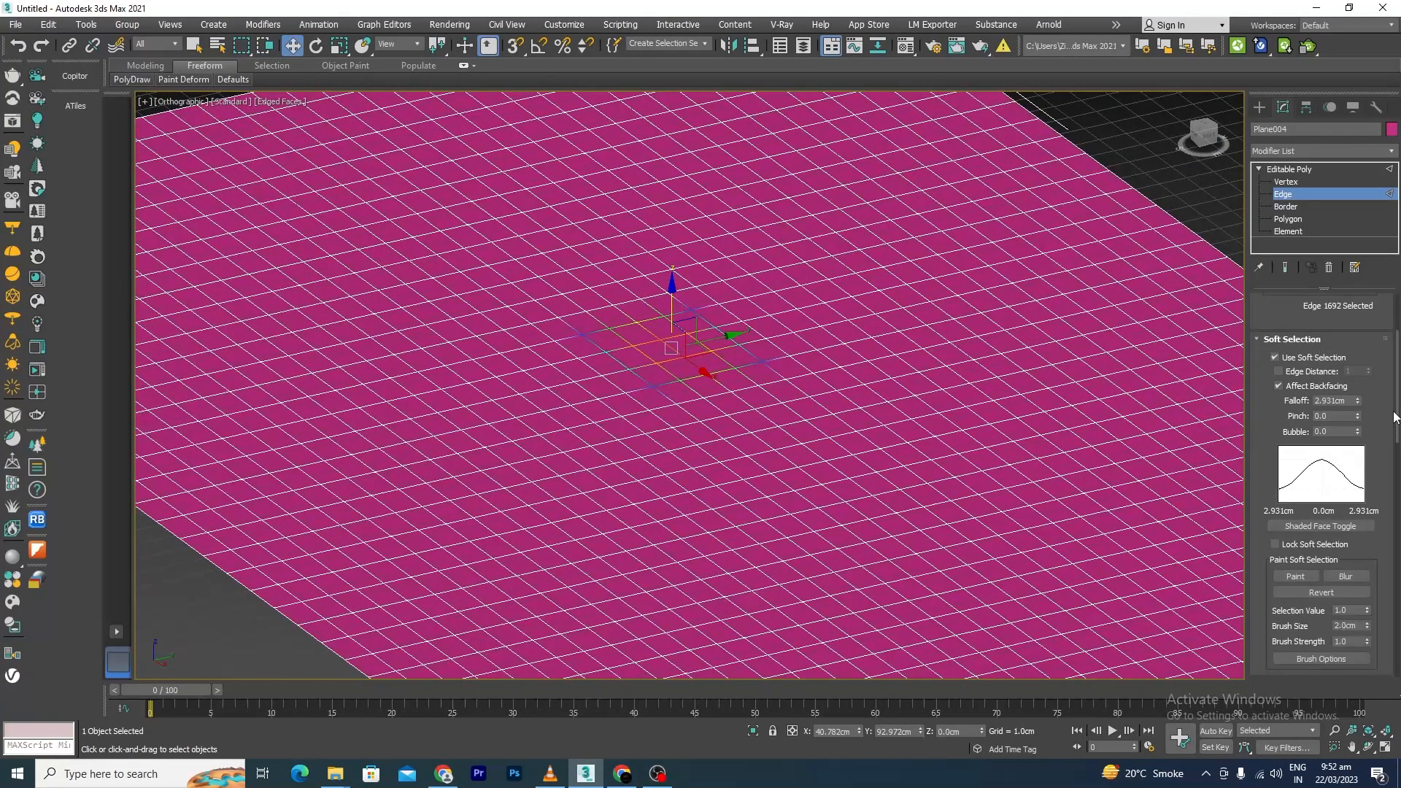
left_click(1296, 460)
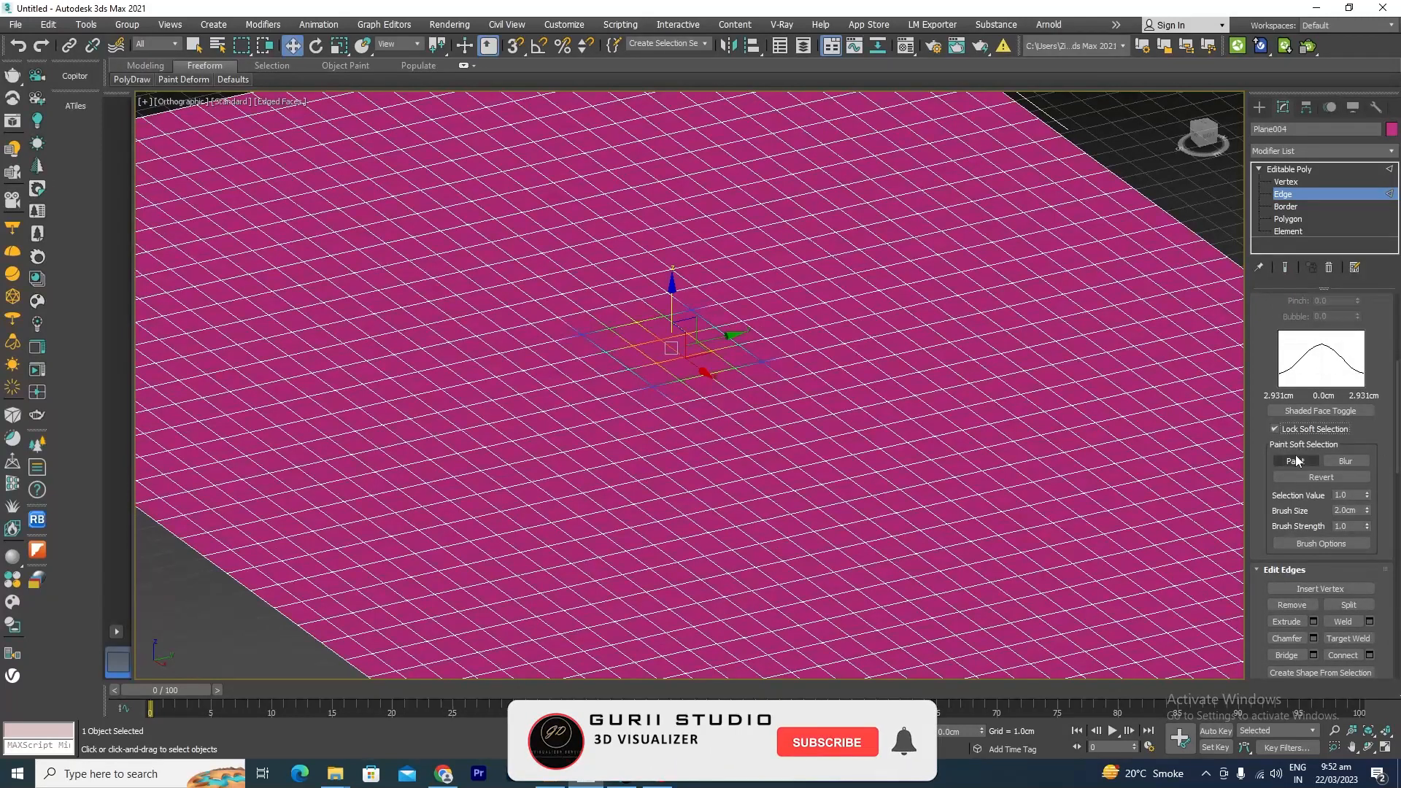
mouse_move(712, 290)
left_mouse_down()
mouse_move(700, 244)
mouse_move(676, 256)
mouse_move(741, 278)
mouse_move(801, 521)
mouse_move(832, 385)
left_mouse_up()
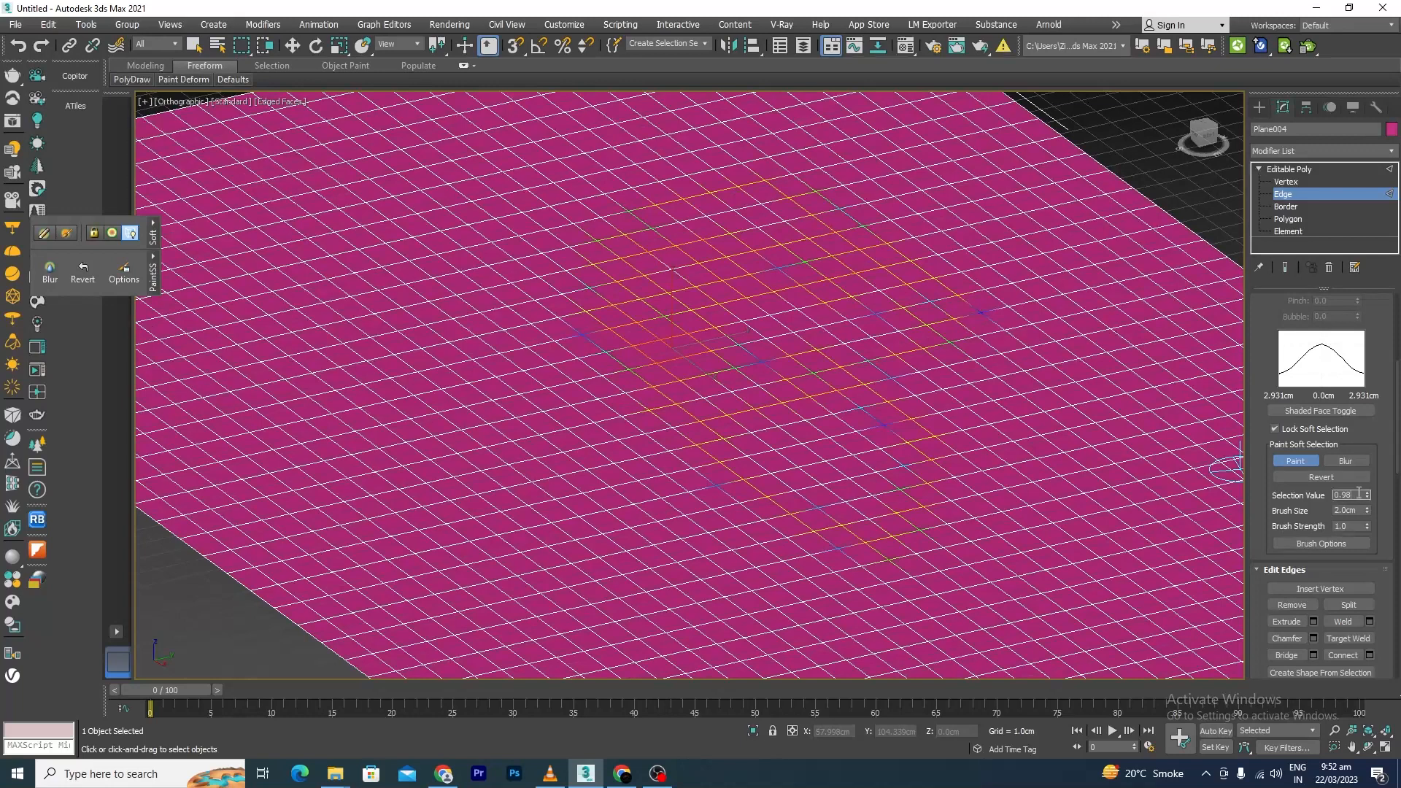
Set the soft selection brush size to 5.0 cm and the brush strength to 0.7, with the selection value at 1.0.
left_click_drag(1360, 493, 1233, 497)
left_click_drag(1359, 511, 1315, 510)
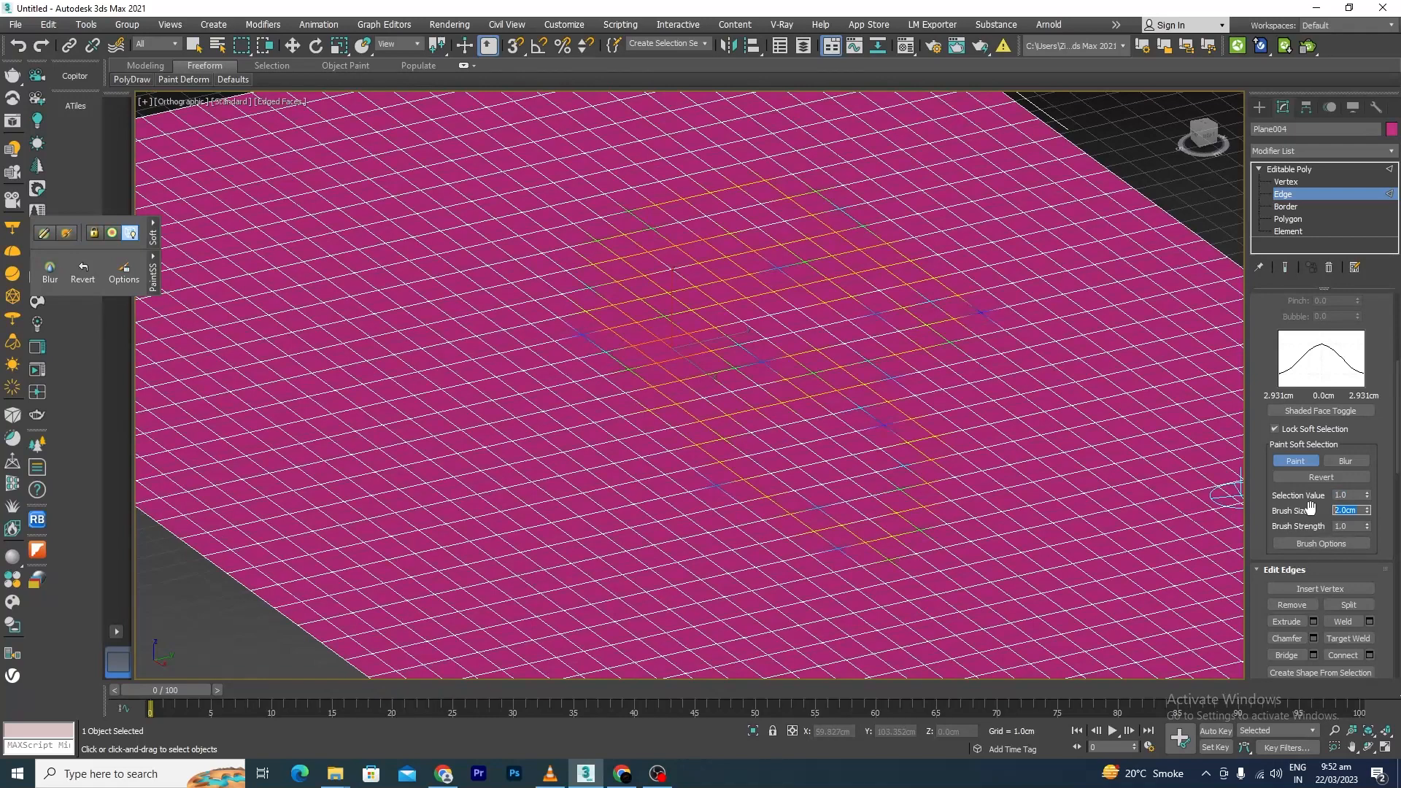
type("5")
key("Return")
left_click_drag(1368, 528, 1370, 547)
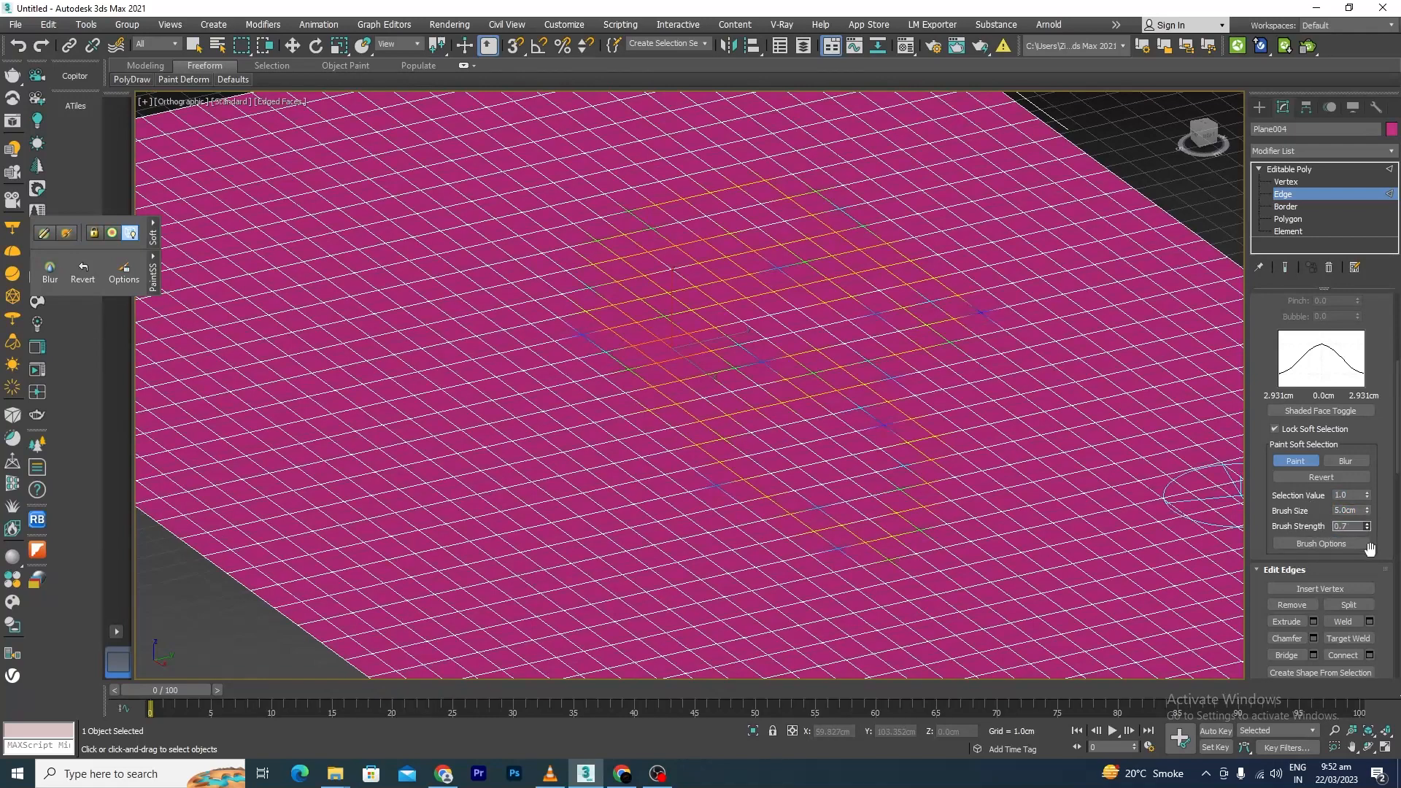
Try painting a wide soft selection around the plane's middle, and undo the strokes together with the brush setting changes.
scroll(783, 339, "down", 5)
mouse_move(784, 345)
left_mouse_down()
mouse_move(707, 310)
mouse_move(772, 335)
mouse_move(835, 469)
mouse_move(760, 369)
mouse_move(616, 381)
mouse_move(589, 357)
mouse_move(689, 297)
left_mouse_up()
scroll(689, 297, "up", 6)
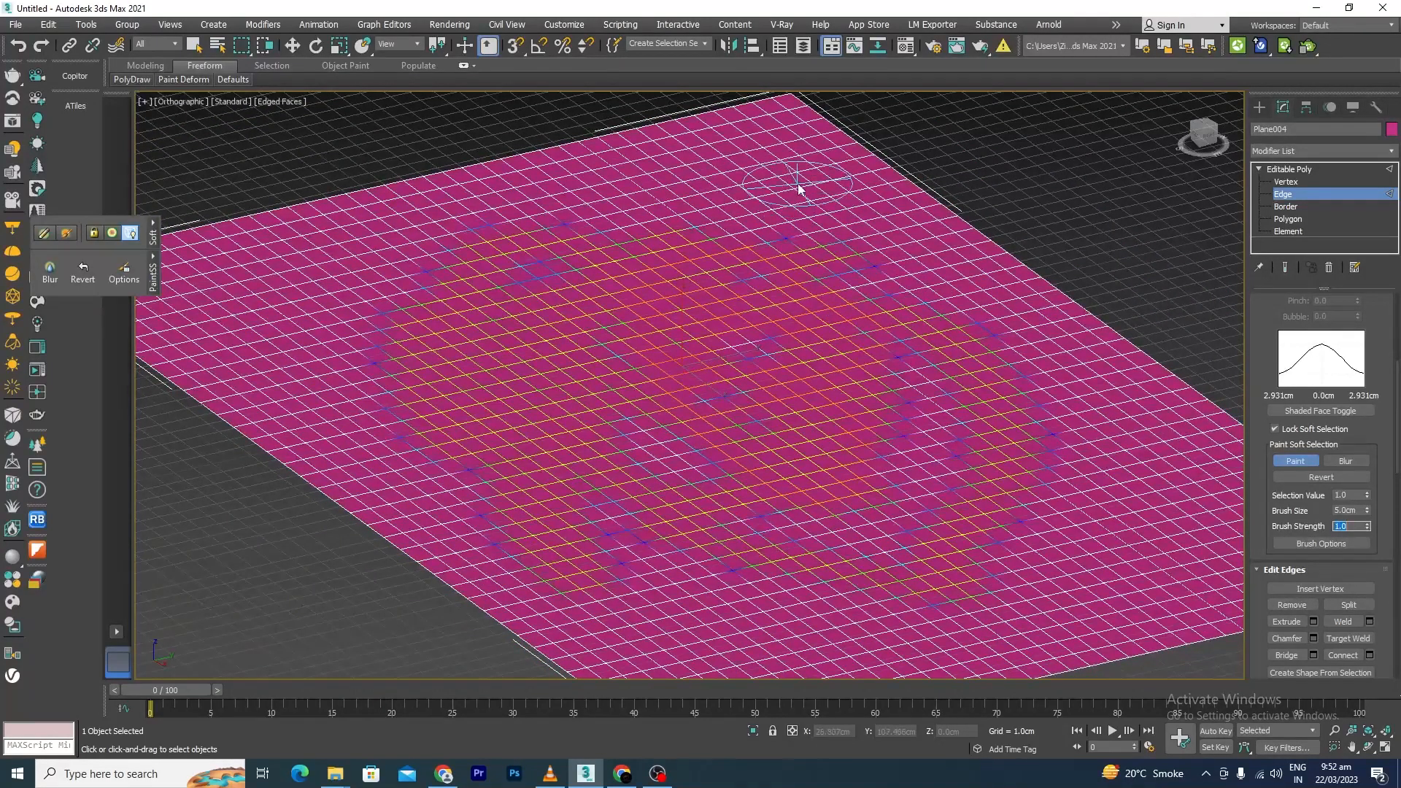
mouse_move(794, 188)
left_mouse_down()
mouse_move(747, 163)
mouse_move(819, 259)
mouse_move(856, 234)
mouse_move(760, 478)
mouse_move(885, 425)
mouse_move(973, 456)
left_mouse_up()
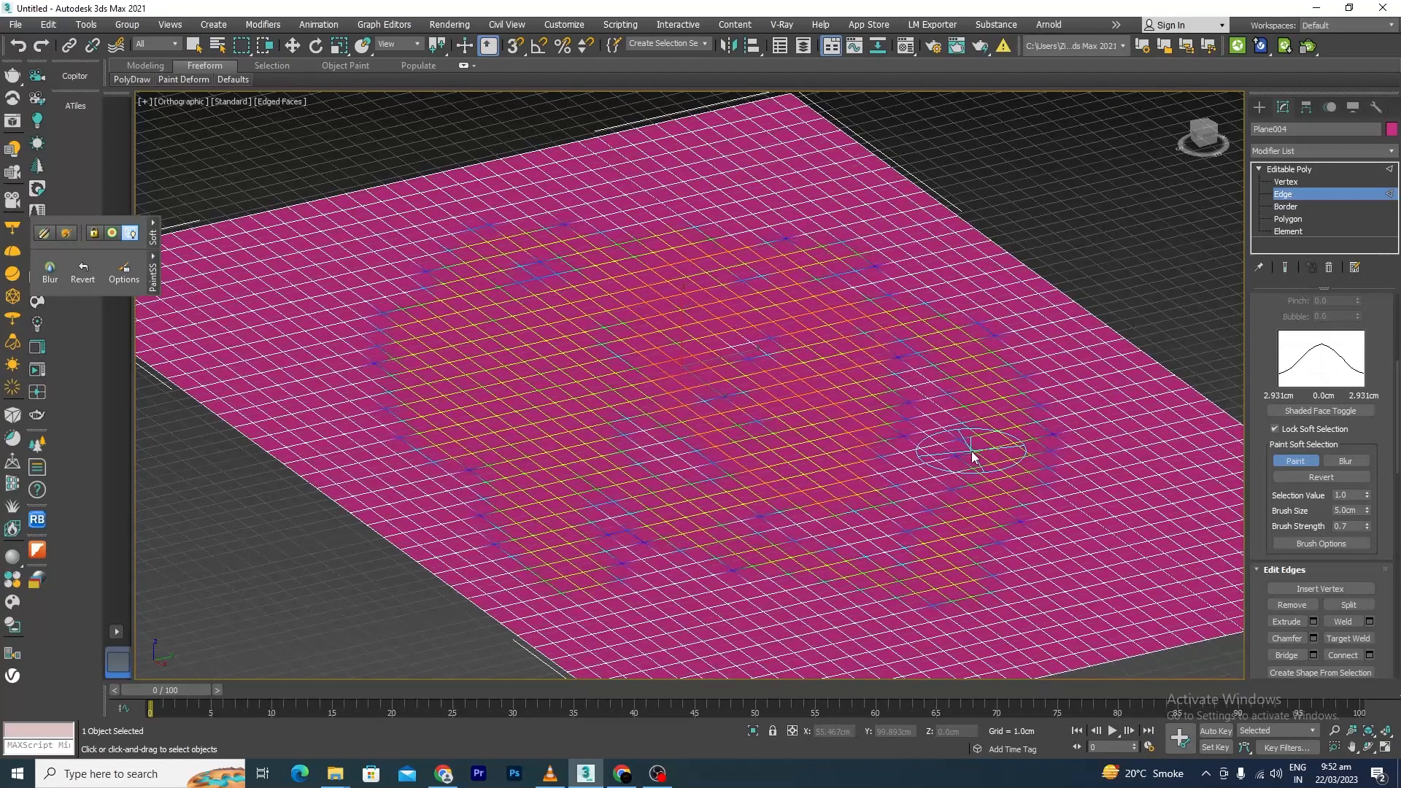
key("ctrl+z")
key("ctrl+z")
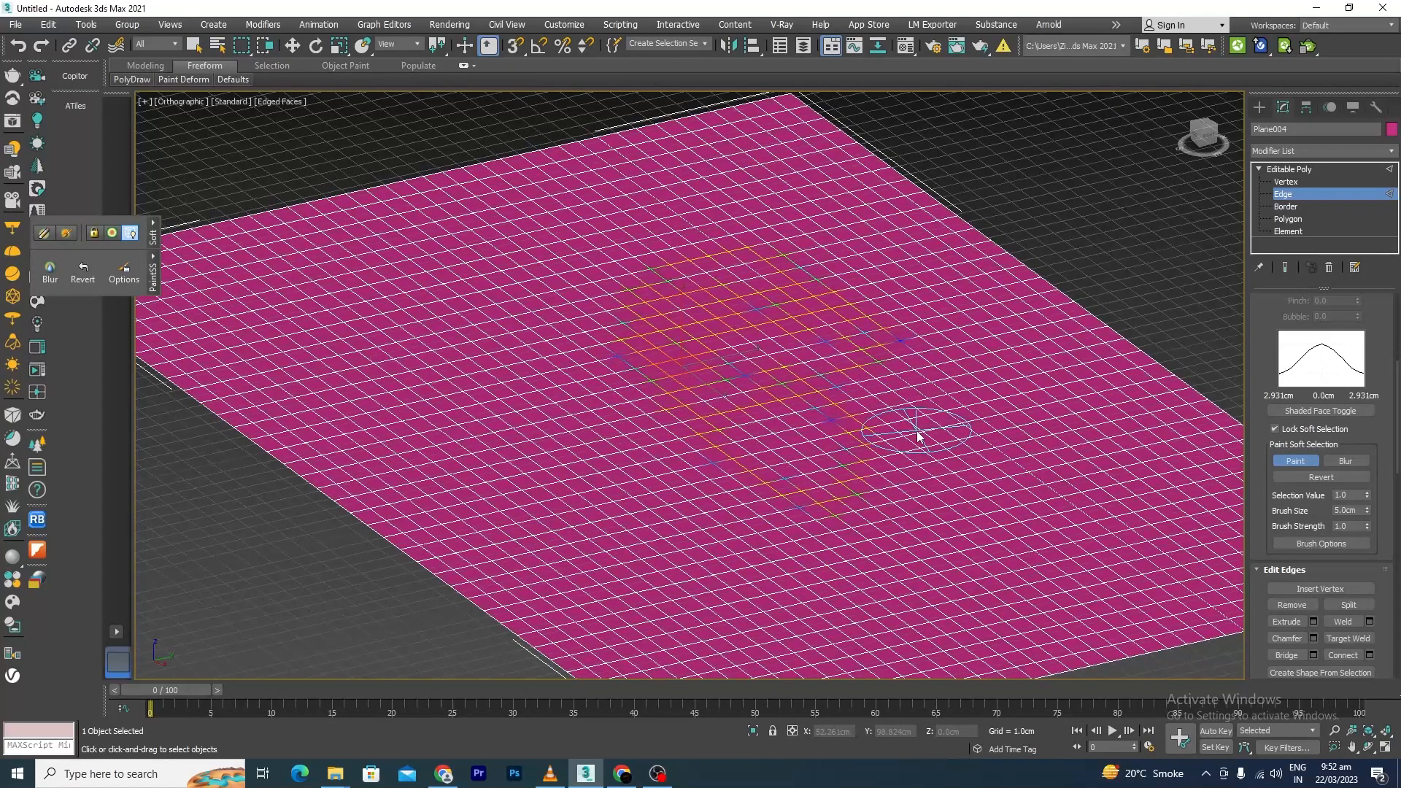
key("ctrl+z")
key("ctrl+z")
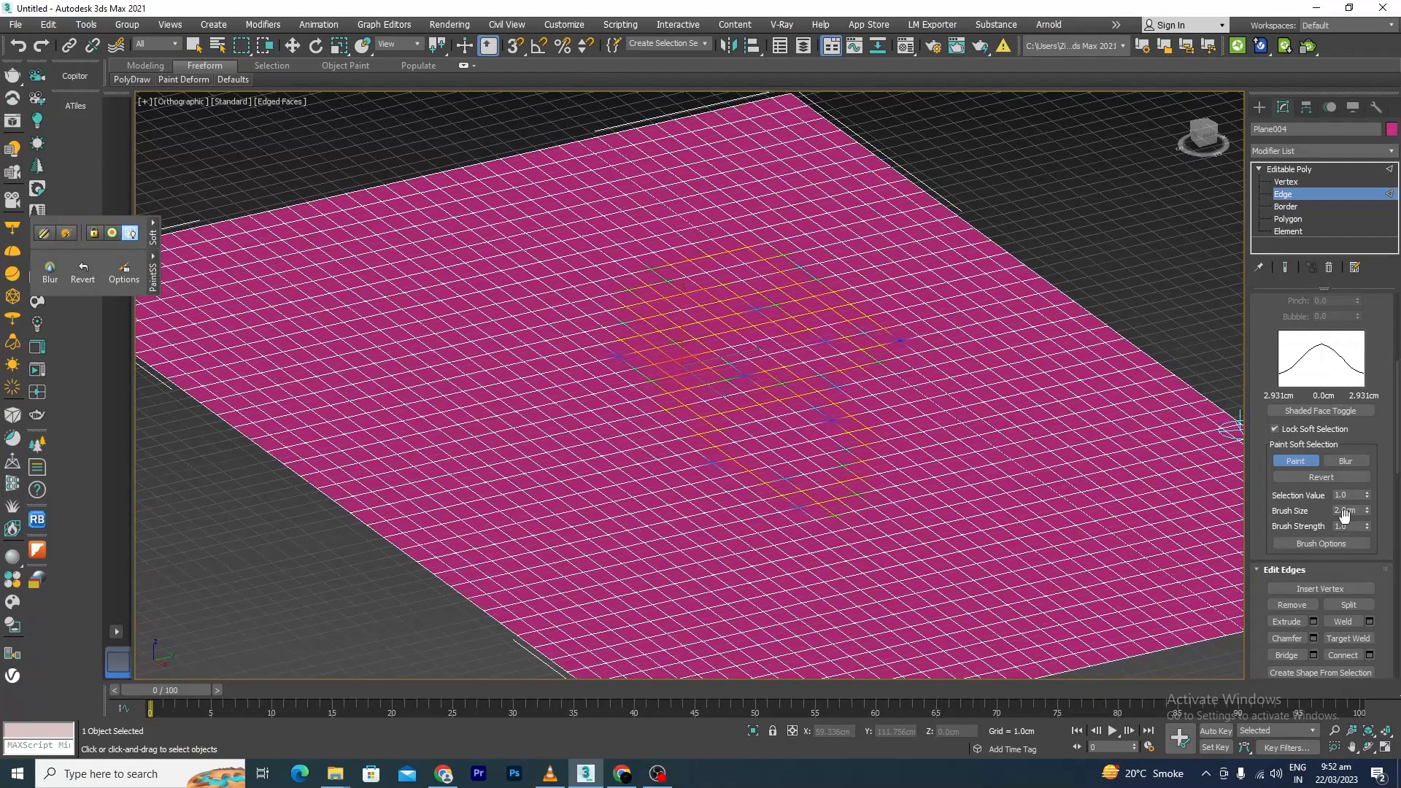
Set the brush size to 5.0 cm and brush strength to 0.5, and paint a curved soft selection around the earlier strokes.
key("Return")
key("Tab")
mouse_move(818, 379)
left_mouse_down()
mouse_move(776, 266)
mouse_move(632, 212)
mouse_move(701, 272)
mouse_move(613, 438)
mouse_move(707, 548)
mouse_move(945, 347)
mouse_move(675, 467)
mouse_move(733, 443)
left_mouse_up()
Move the painted edge soft selection up to about 10.28 cm in Z.
key("w")
left_click_drag(683, 329, 734, 131)
scroll(984, 412, "down", 5)
middle_click_drag(983, 412, 896, 459, "alt")
scroll(876, 394, "up", 3)
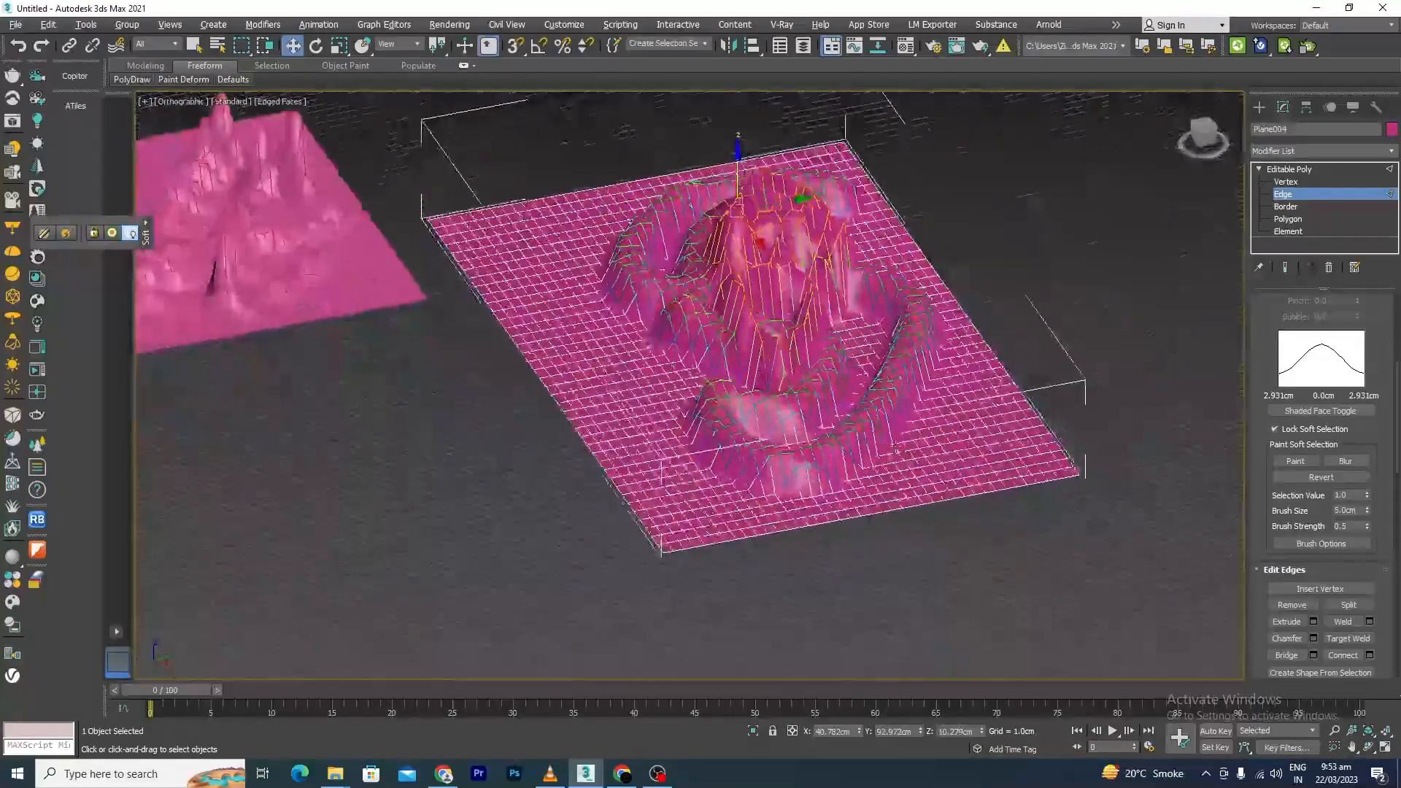
Soften the outer border of the painted edge selection with Blur strokes along the raised ridges, and leave Blur.
scroll(902, 445, "up", 6)
scroll(905, 438, "down", 3)
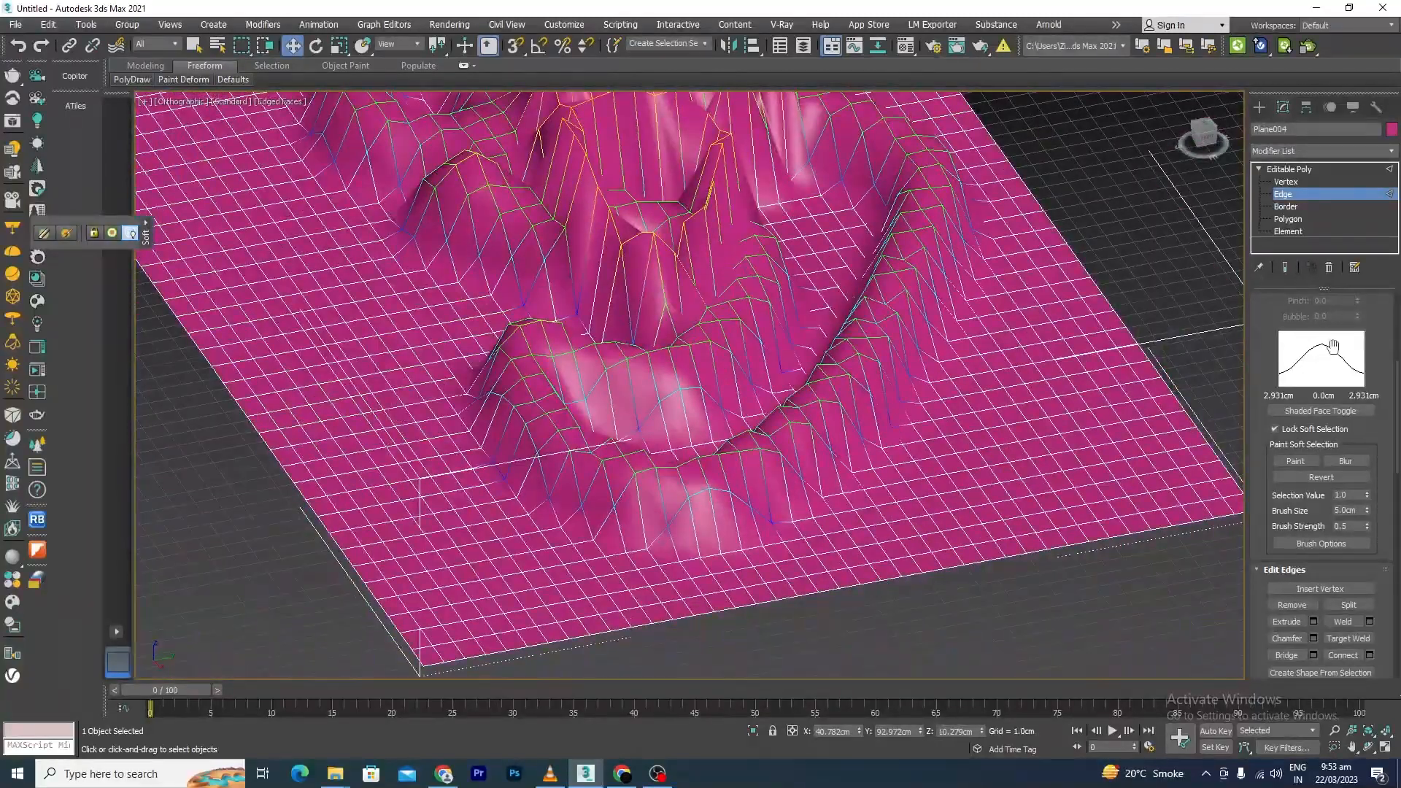
left_click(1345, 464)
mouse_move(1011, 409)
left_mouse_down()
mouse_move(1007, 276)
mouse_move(867, 482)
mouse_move(715, 522)
mouse_move(463, 494)
mouse_move(670, 555)
mouse_move(492, 314)
left_mouse_up()
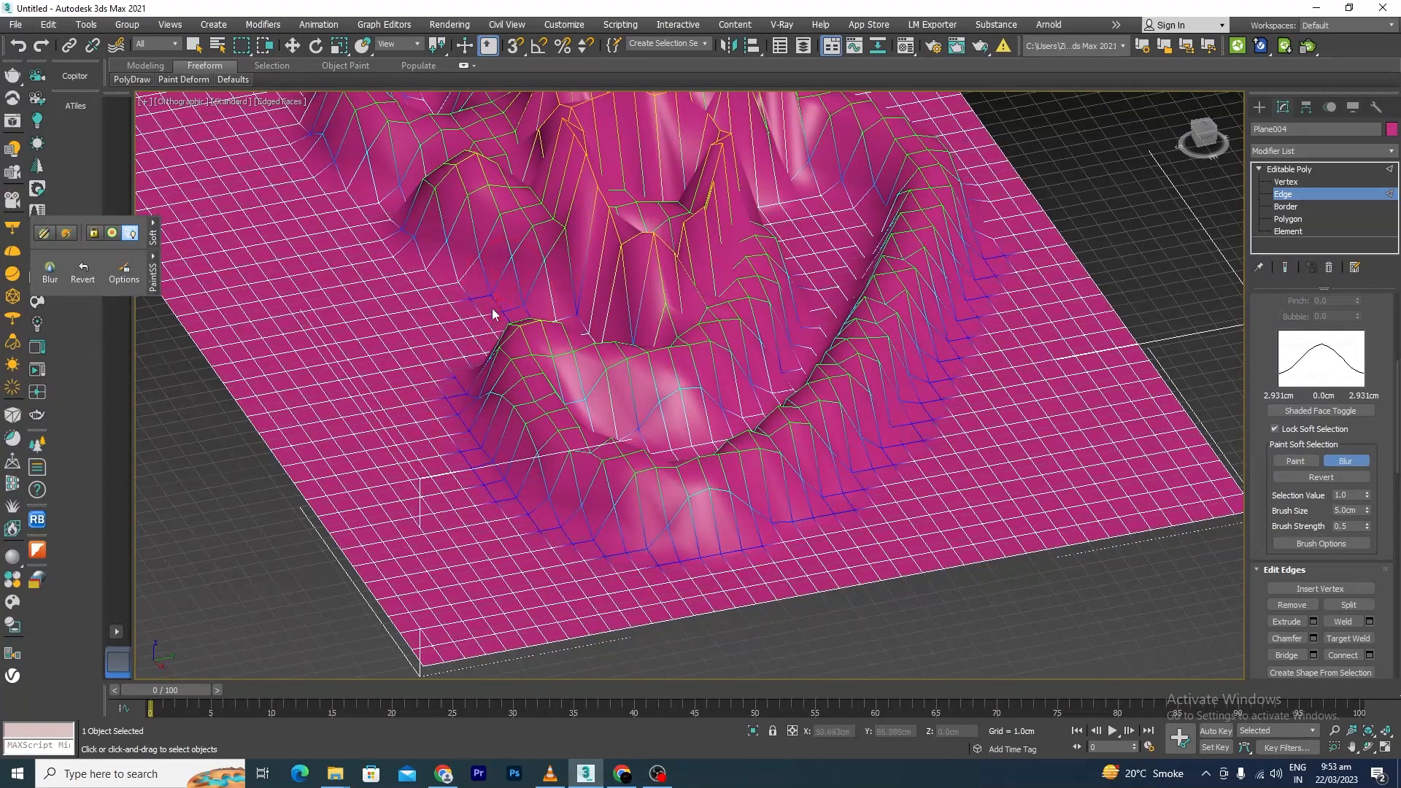
left_click_drag(521, 475, 400, 245)
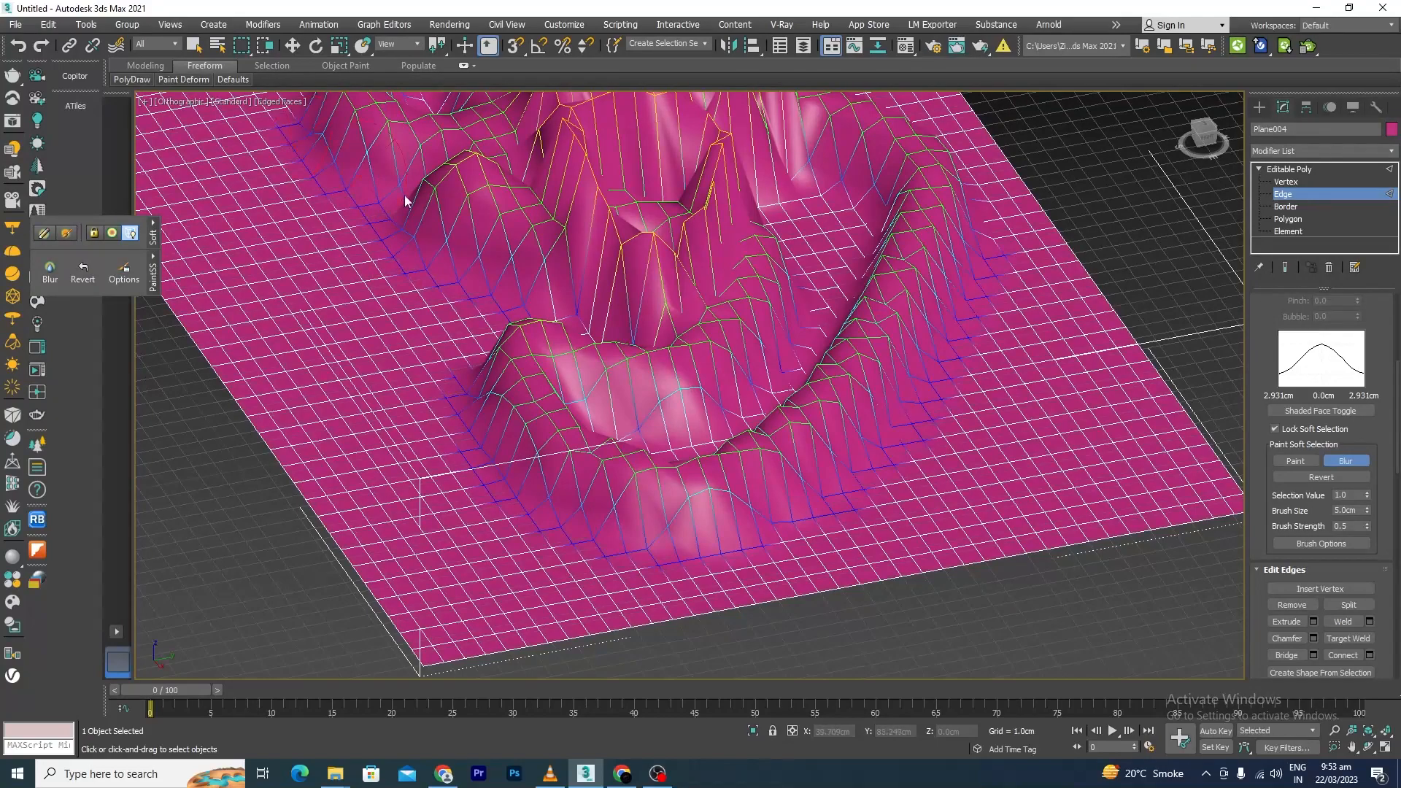
mouse_move(405, 196)
left_mouse_down()
mouse_move(943, 261)
mouse_move(969, 177)
mouse_move(856, 301)
left_mouse_up()
middle_click_drag(856, 301, 710, 316, "alt")
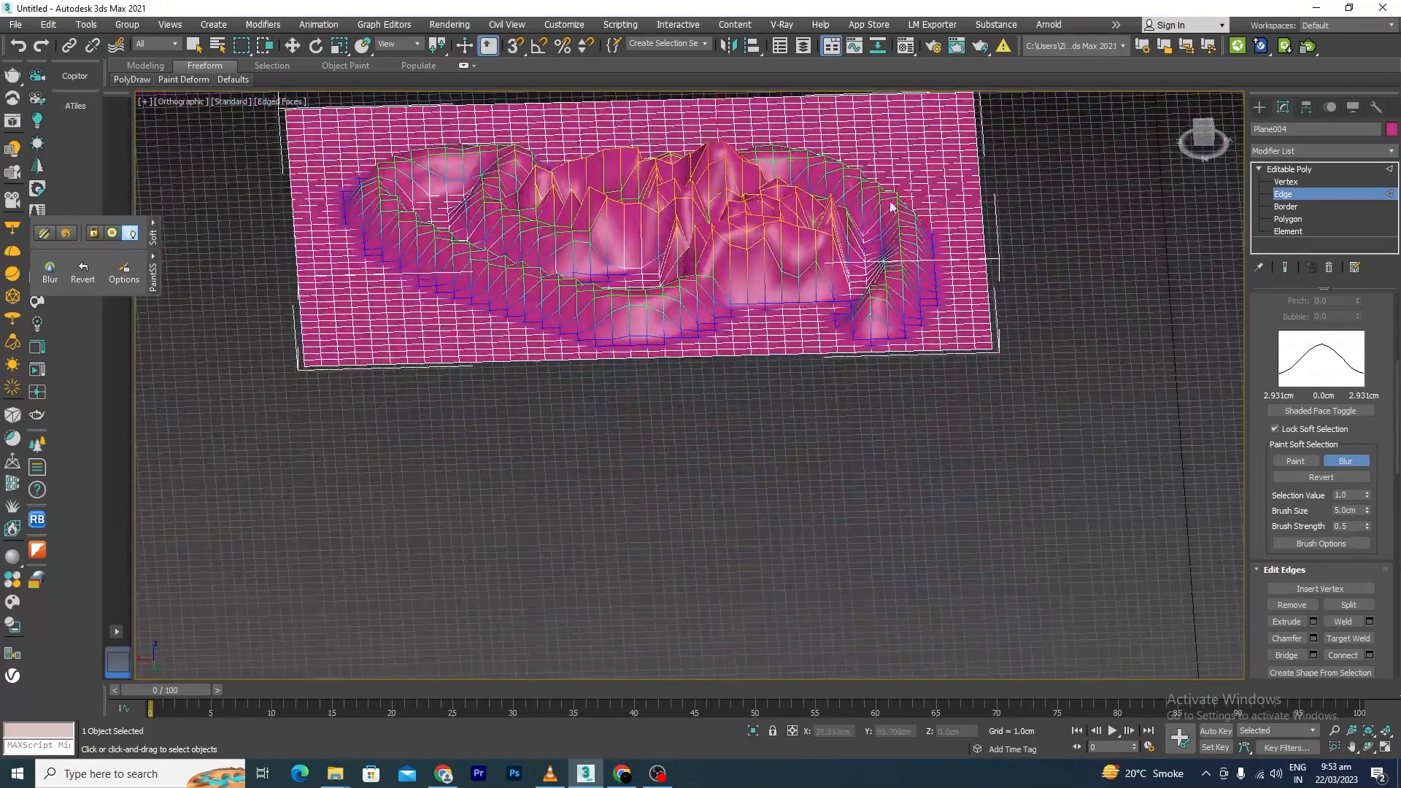
scroll(717, 274, "down", 2)
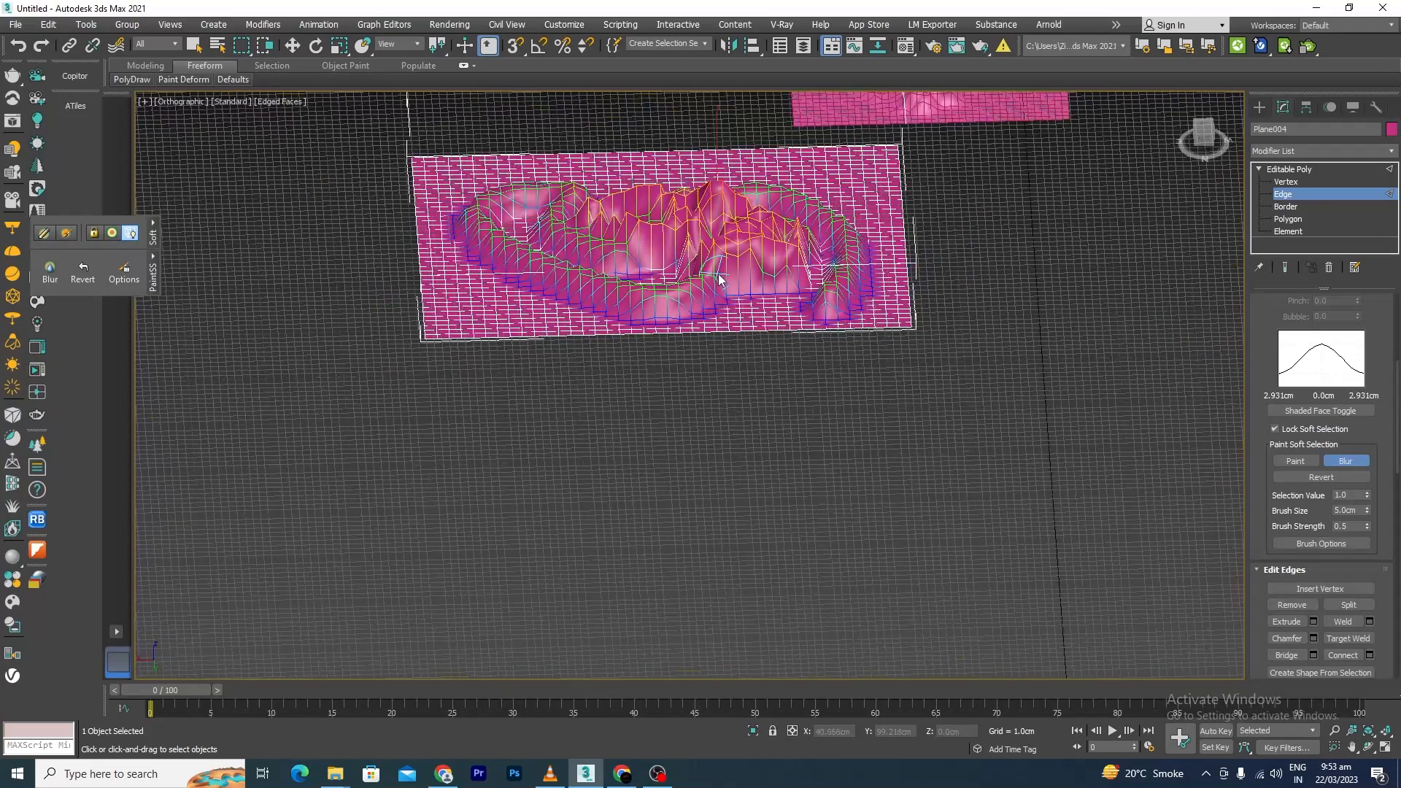
right_click(718, 272)
Move the blurred edge soft selection up to about 20.56 cm in Z.
key("a")
key("a")
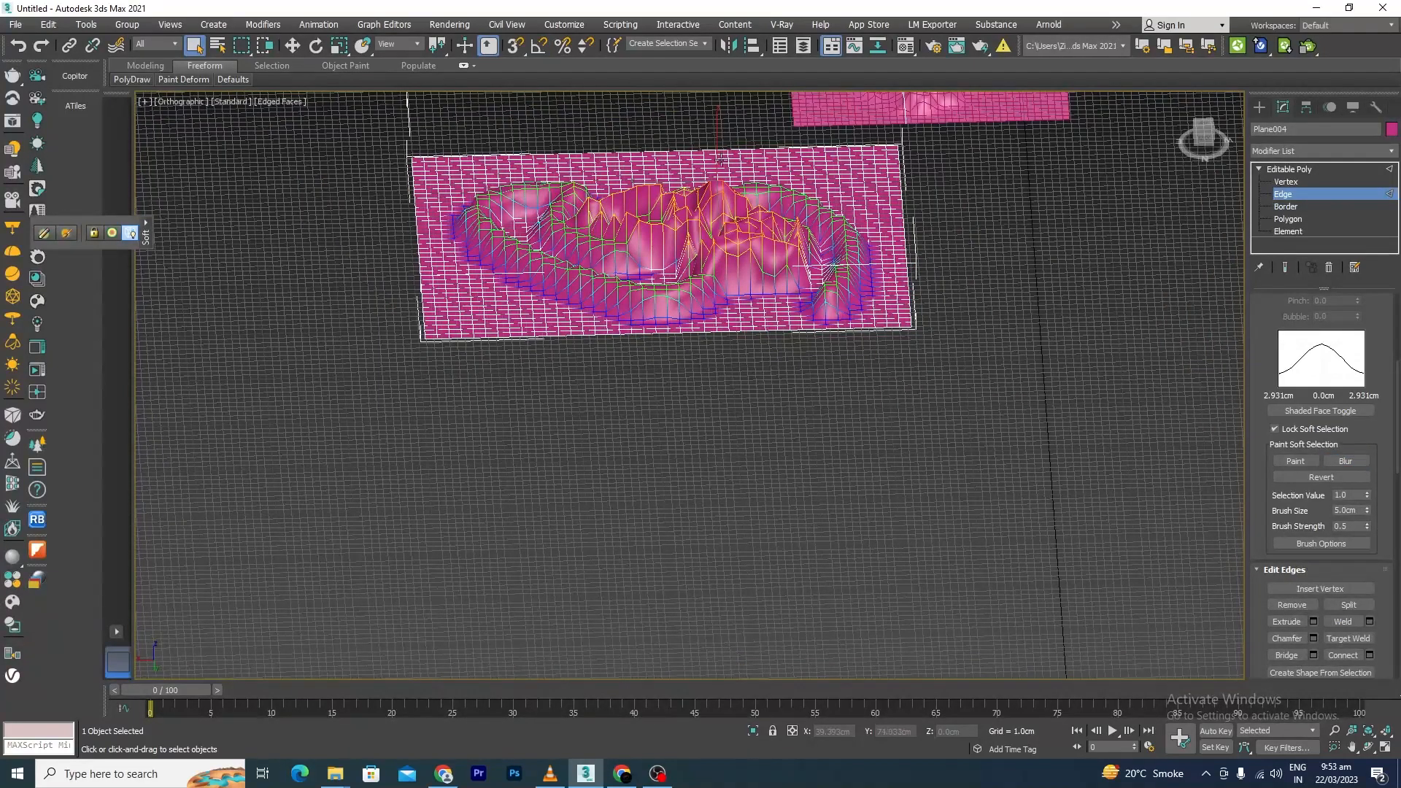
key("w")
left_click_drag(718, 149, 729, 78)
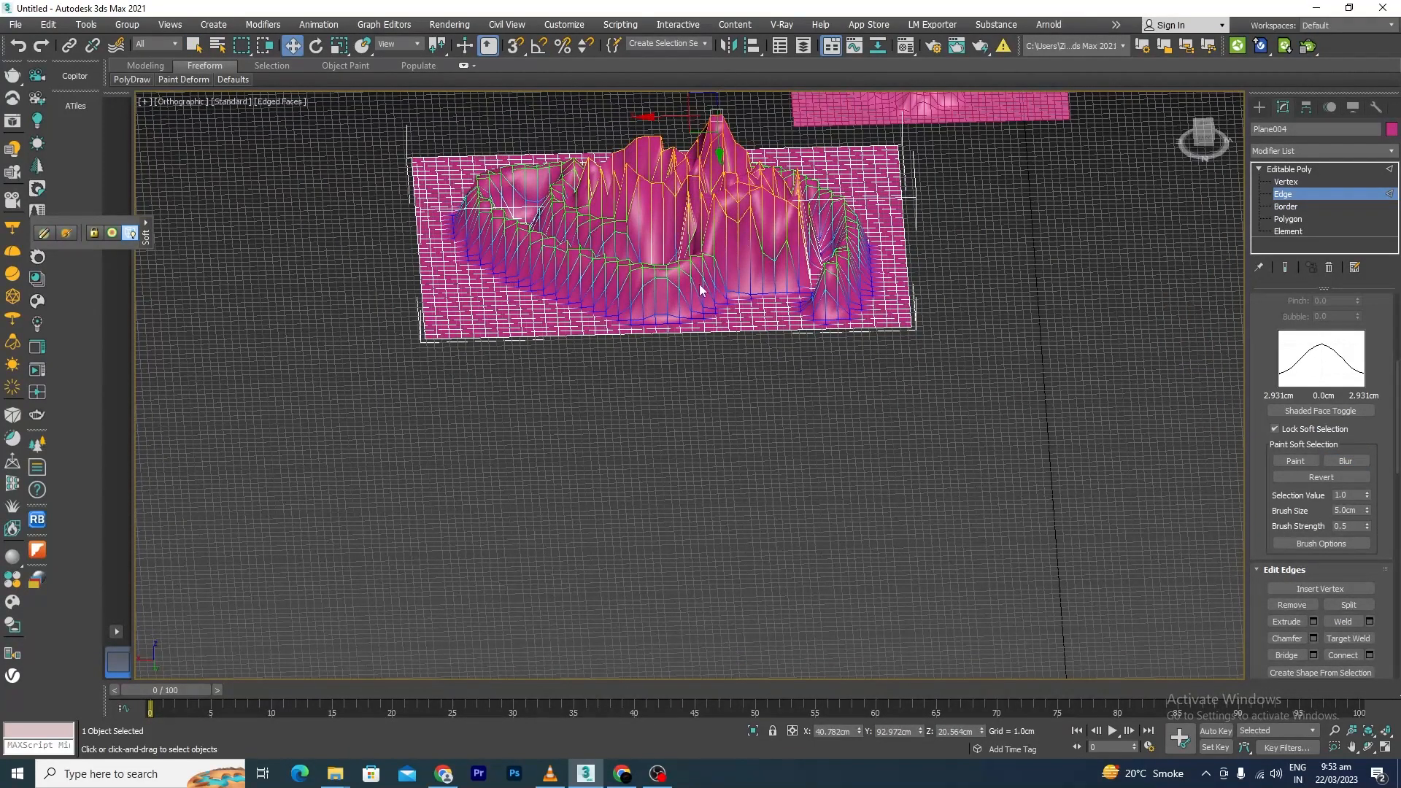
Examine the raised edge-painted terrain and the other soft selection examples from several angles and distances.
middle_click_drag(700, 286, 743, 281, "alt")
scroll(719, 329, "up", 5)
scroll(688, 372, "down", 3)
middle_click_drag(687, 392, 779, 344, "alt")
scroll(664, 445, "down", 6)
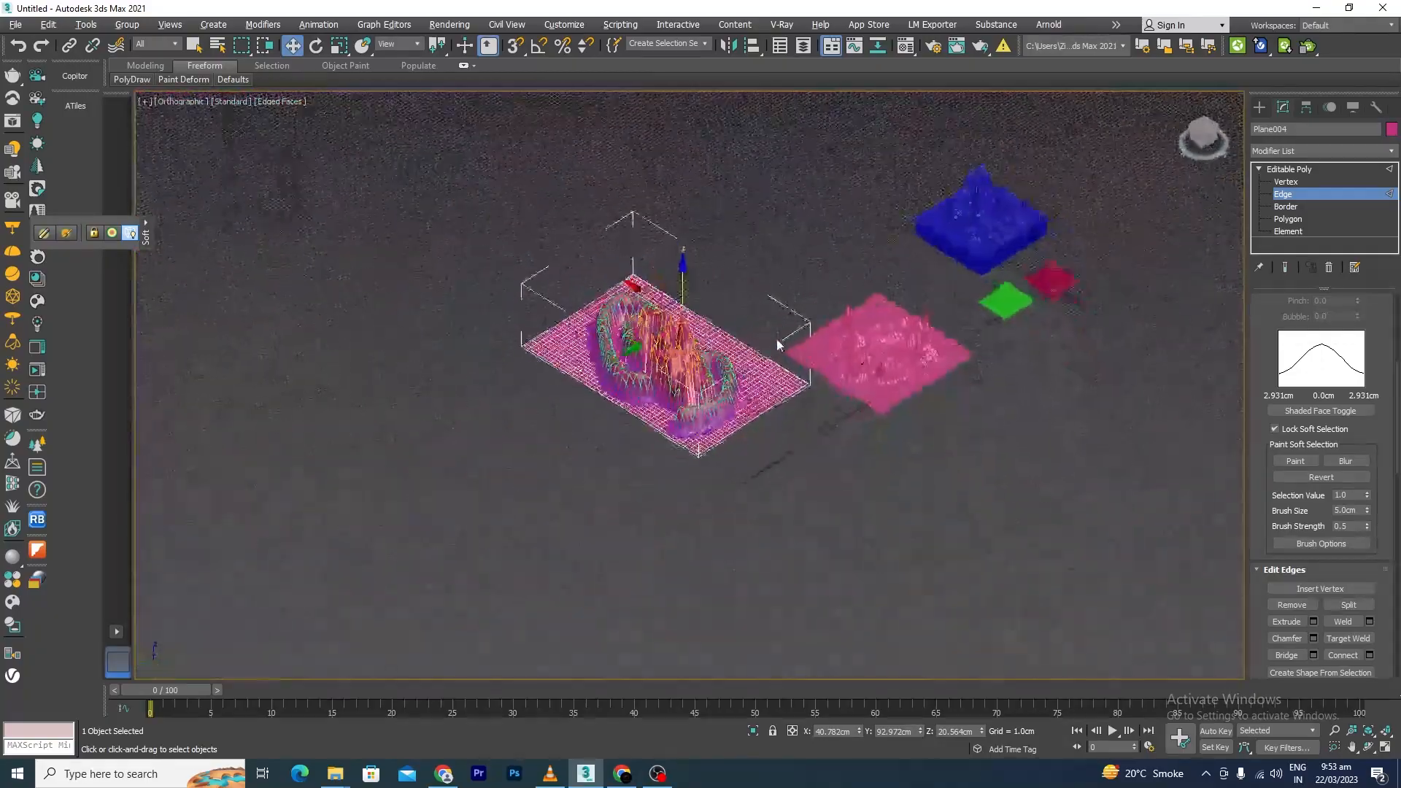
scroll(791, 370, "up", 4)
scroll(803, 478, "down", 4)
middle_click_drag(803, 479, 922, 470, "alt")
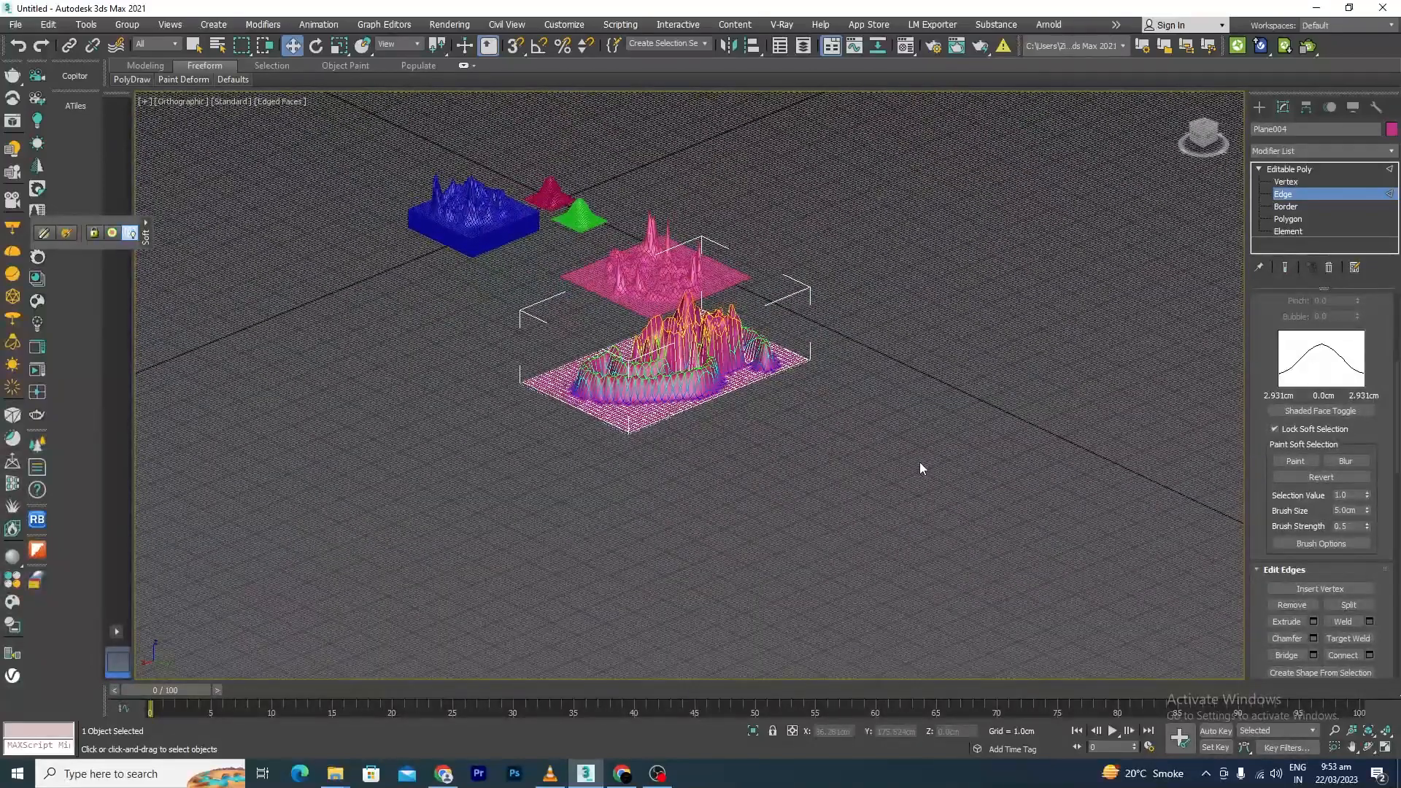